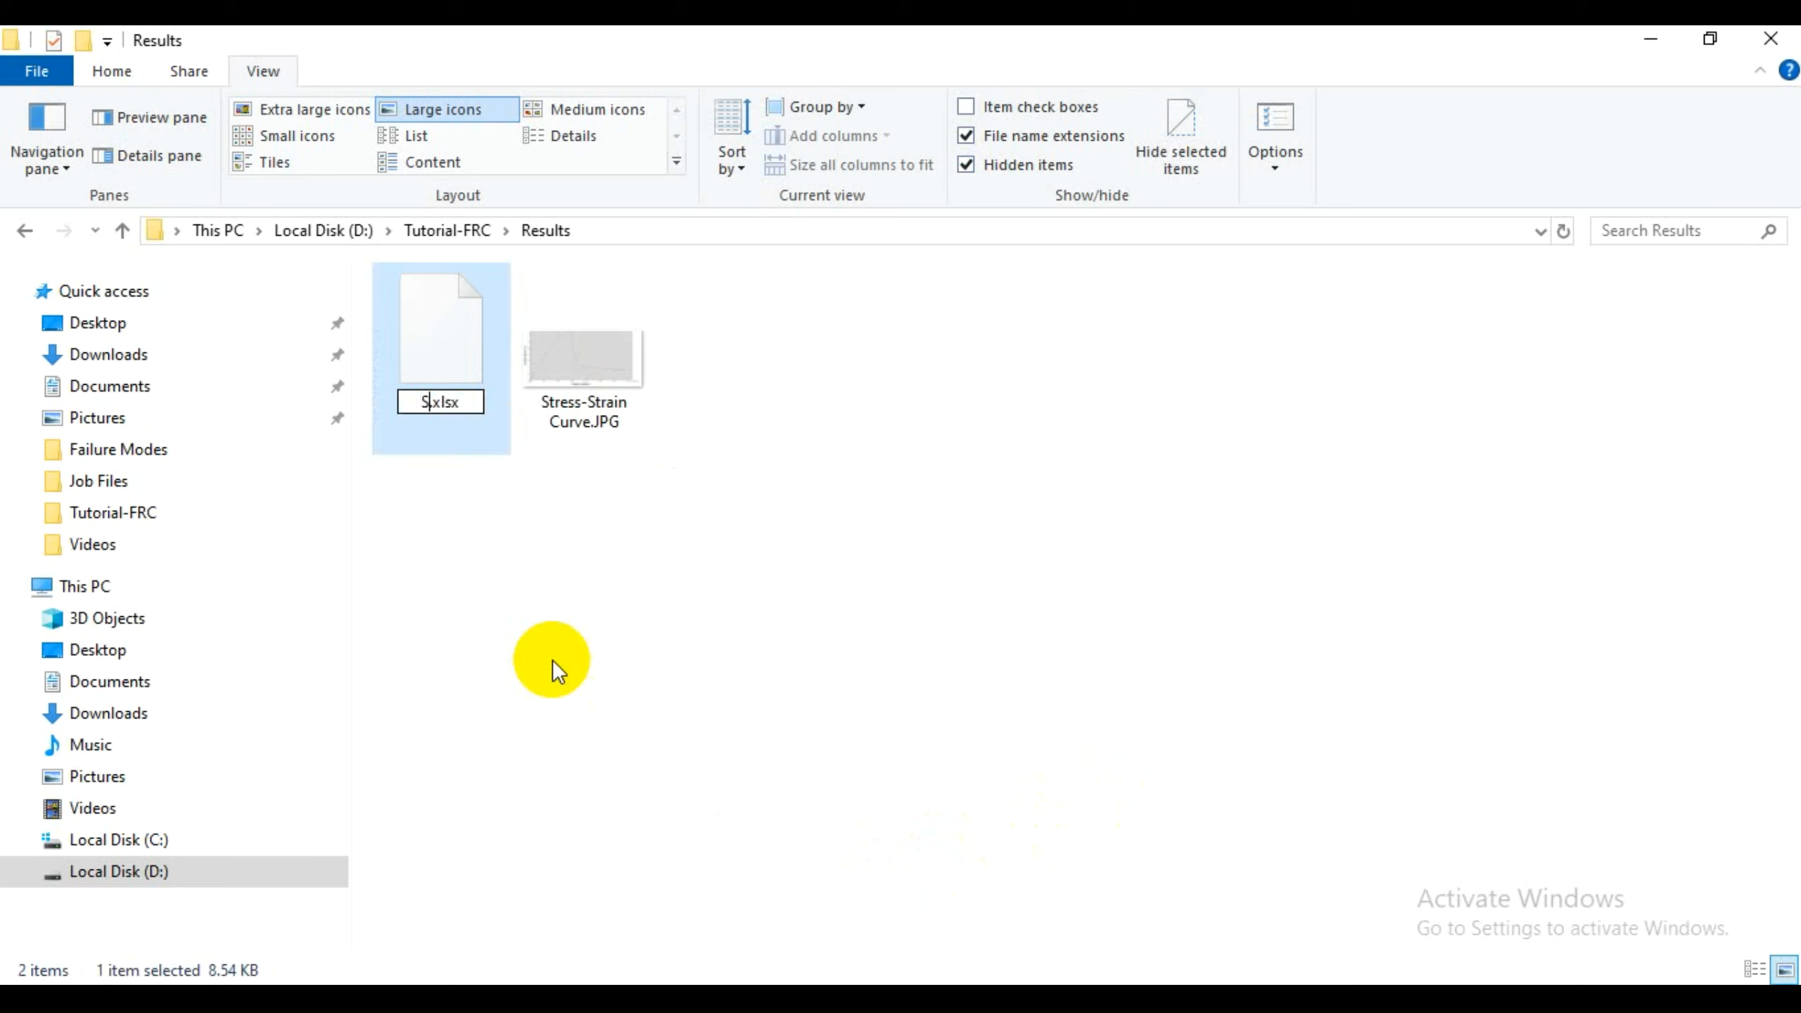
# - Rename the spreadsheet file in the Results folder to "Stress Strain Curve.xlsx" and open it
pyautogui.press('BackSpace')
pyautogui.write('tress S')
pyautogui.write('train C')
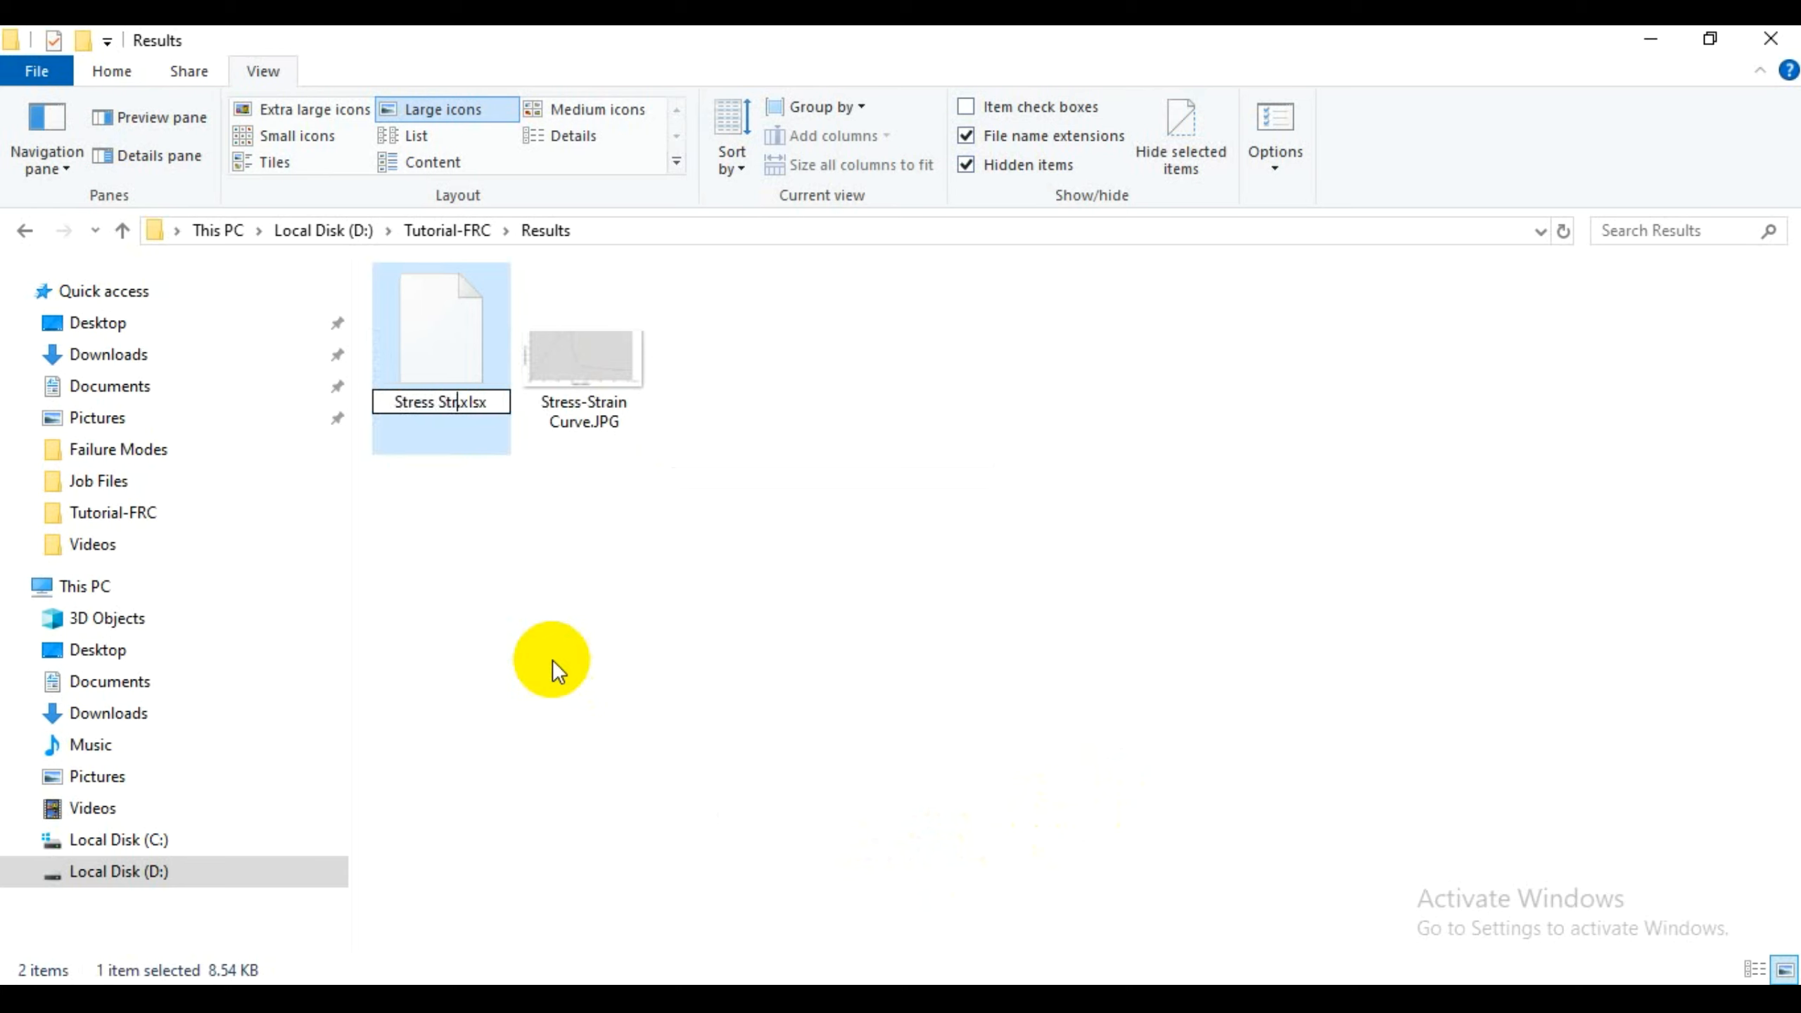
pyautogui.write('urve')
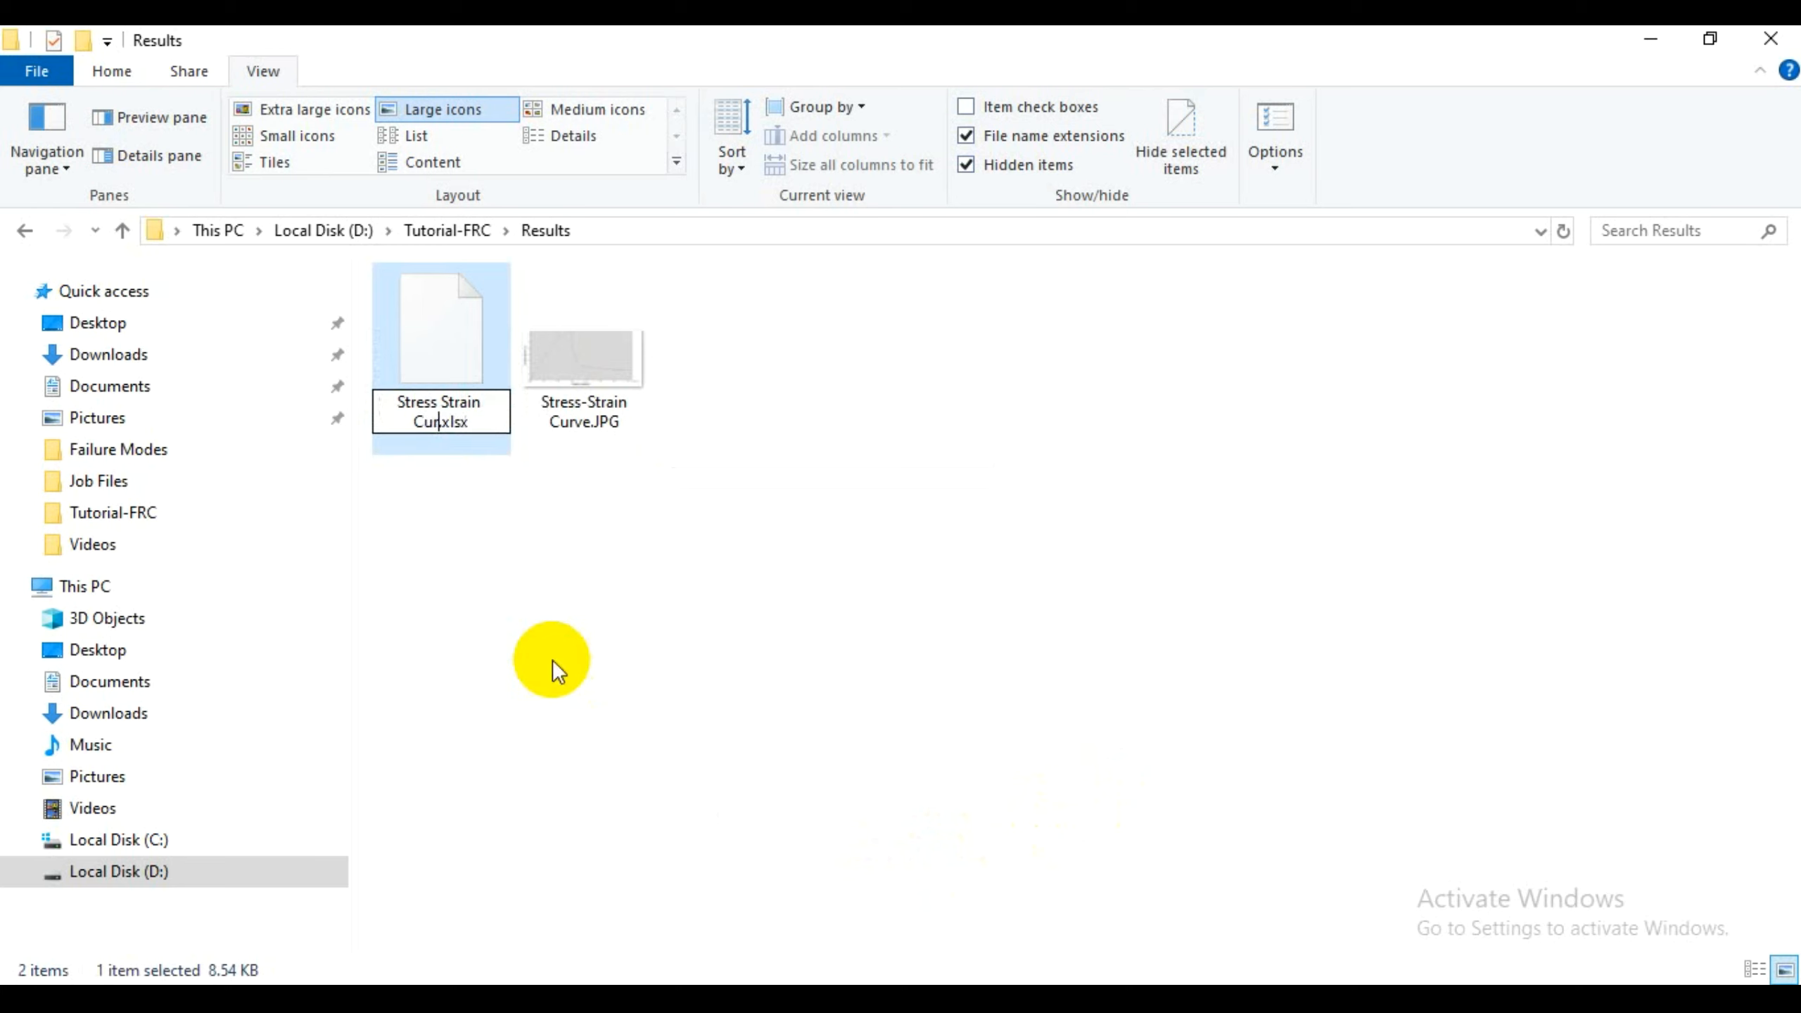
pyautogui.press('Return')
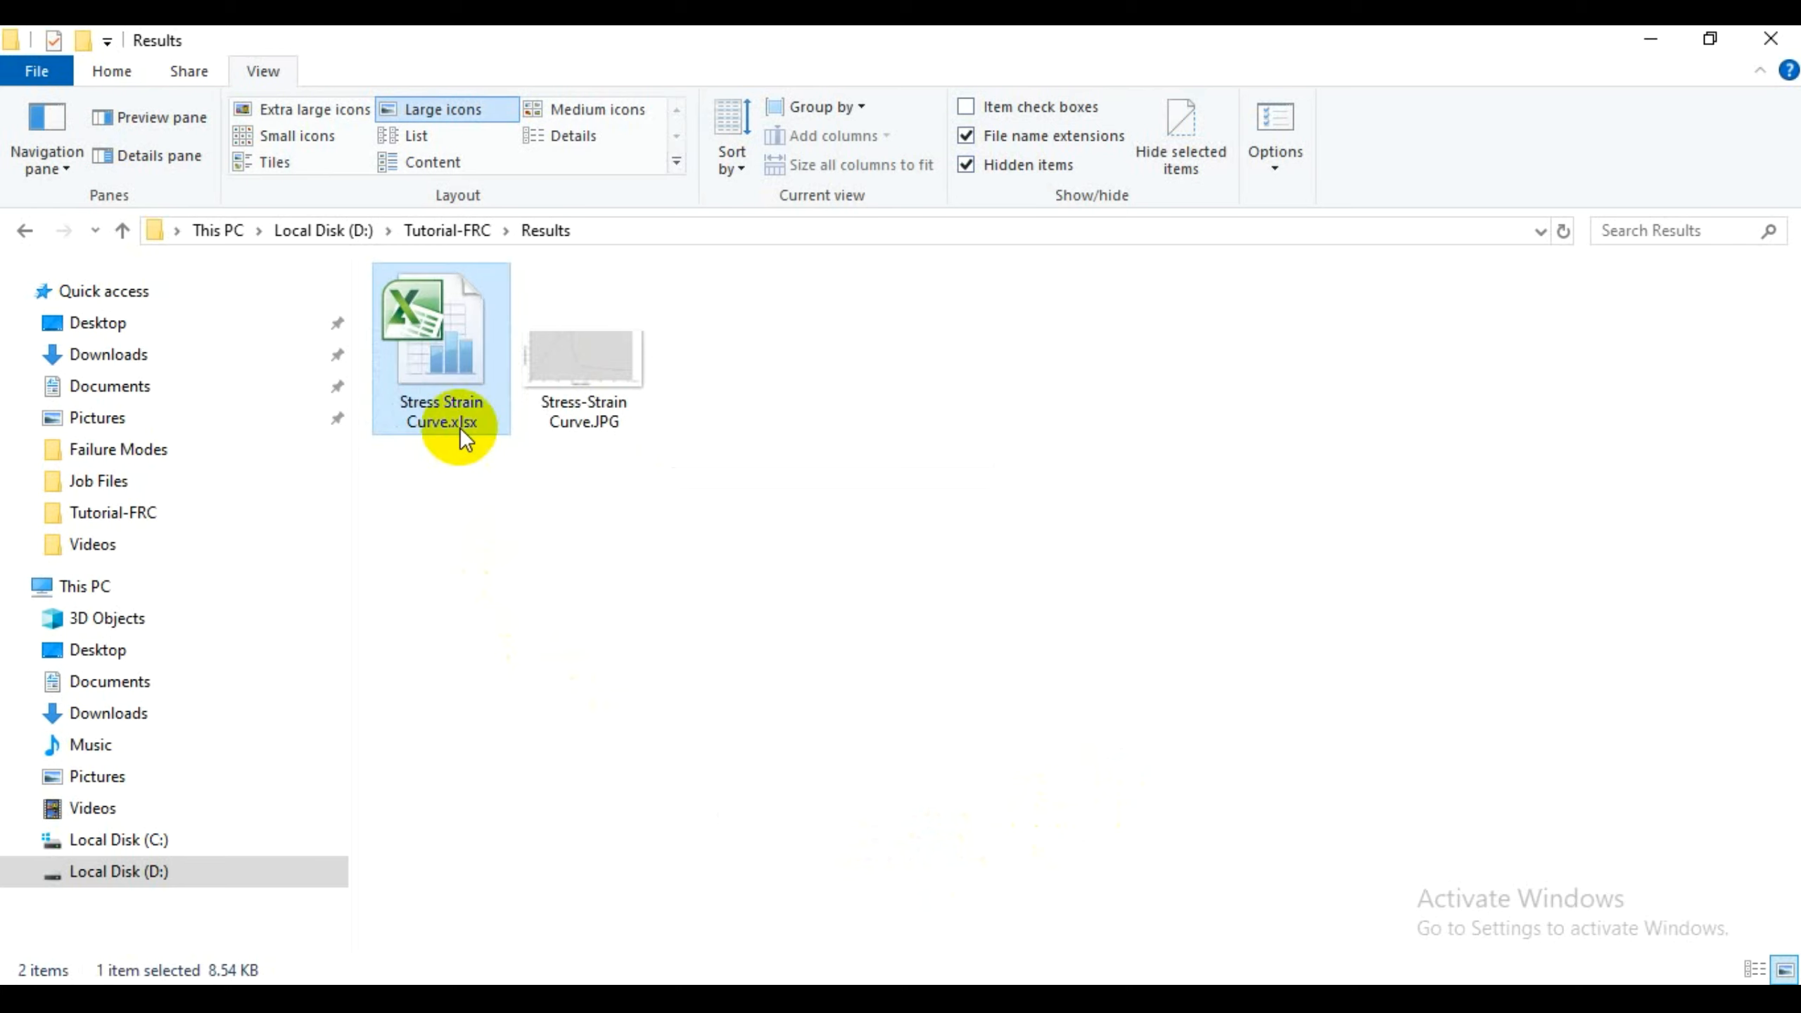
pyautogui.doubleClick(456, 377)
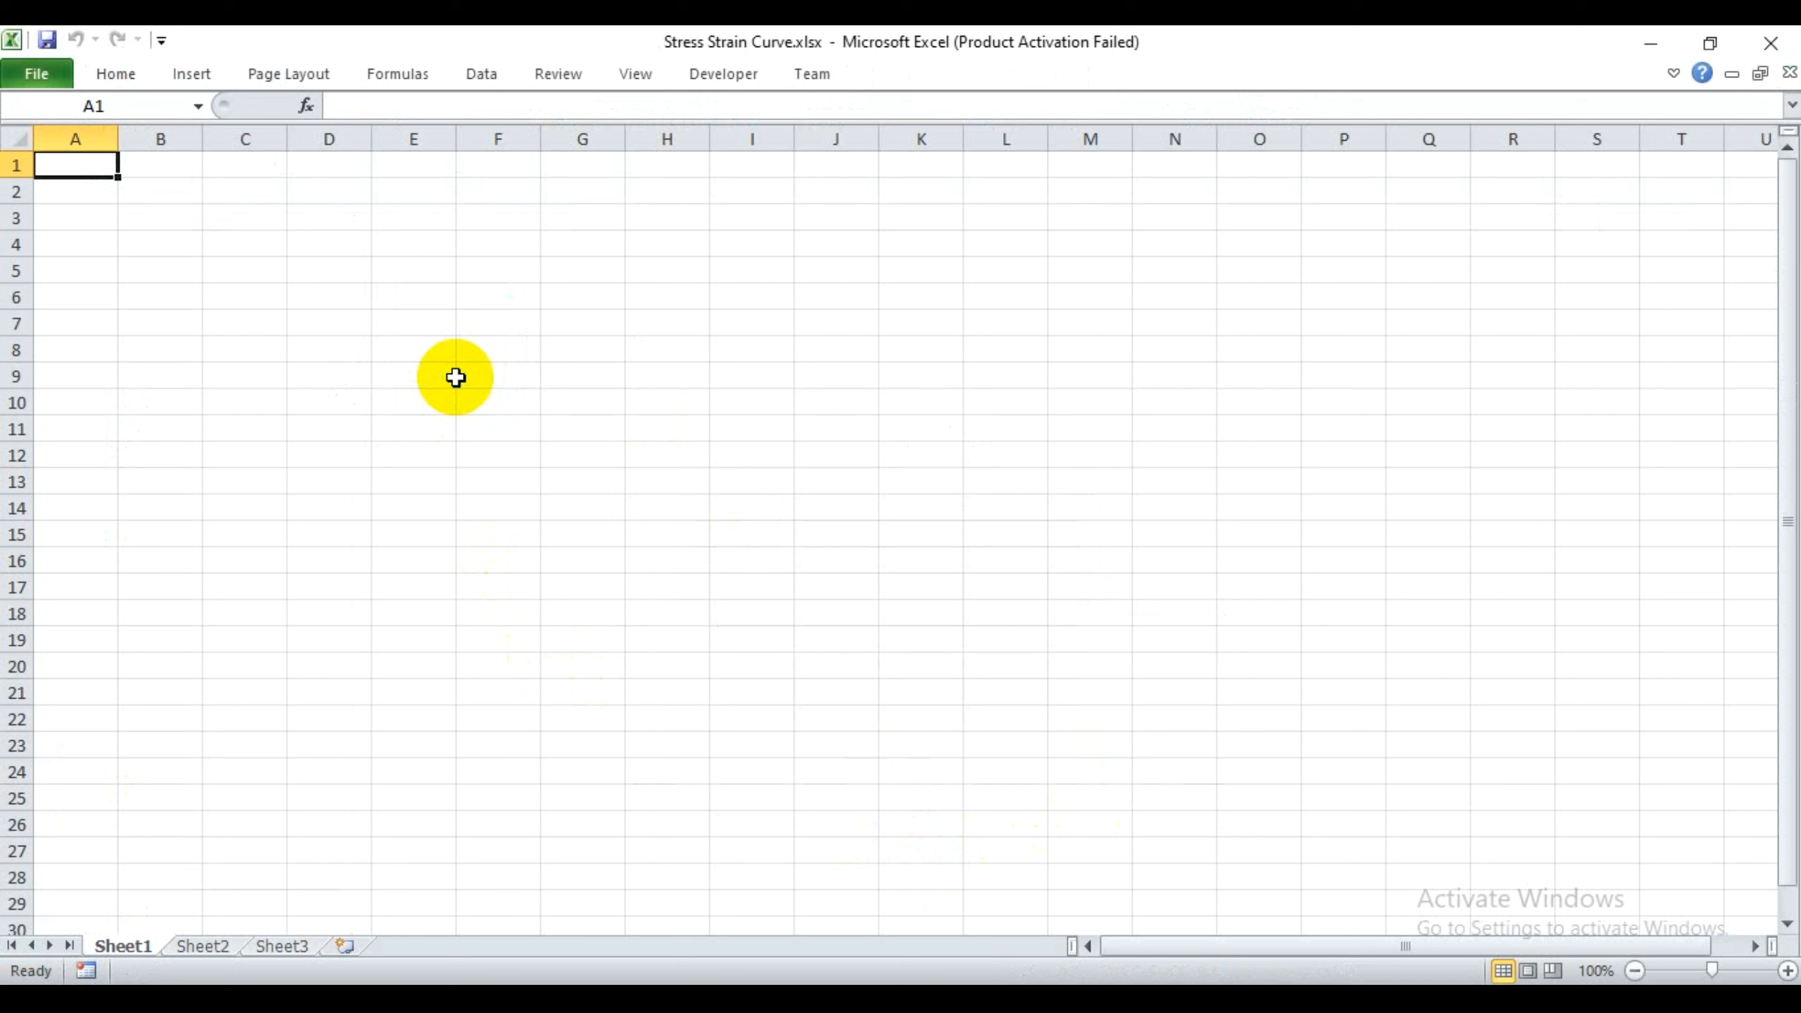
# - Enter the column headings "Strain" in cell B2 and "Stress" in cell C2
pyautogui.click(151, 202)
pyautogui.write('S')
pyautogui.press('Tab')
pyautogui.write('S')
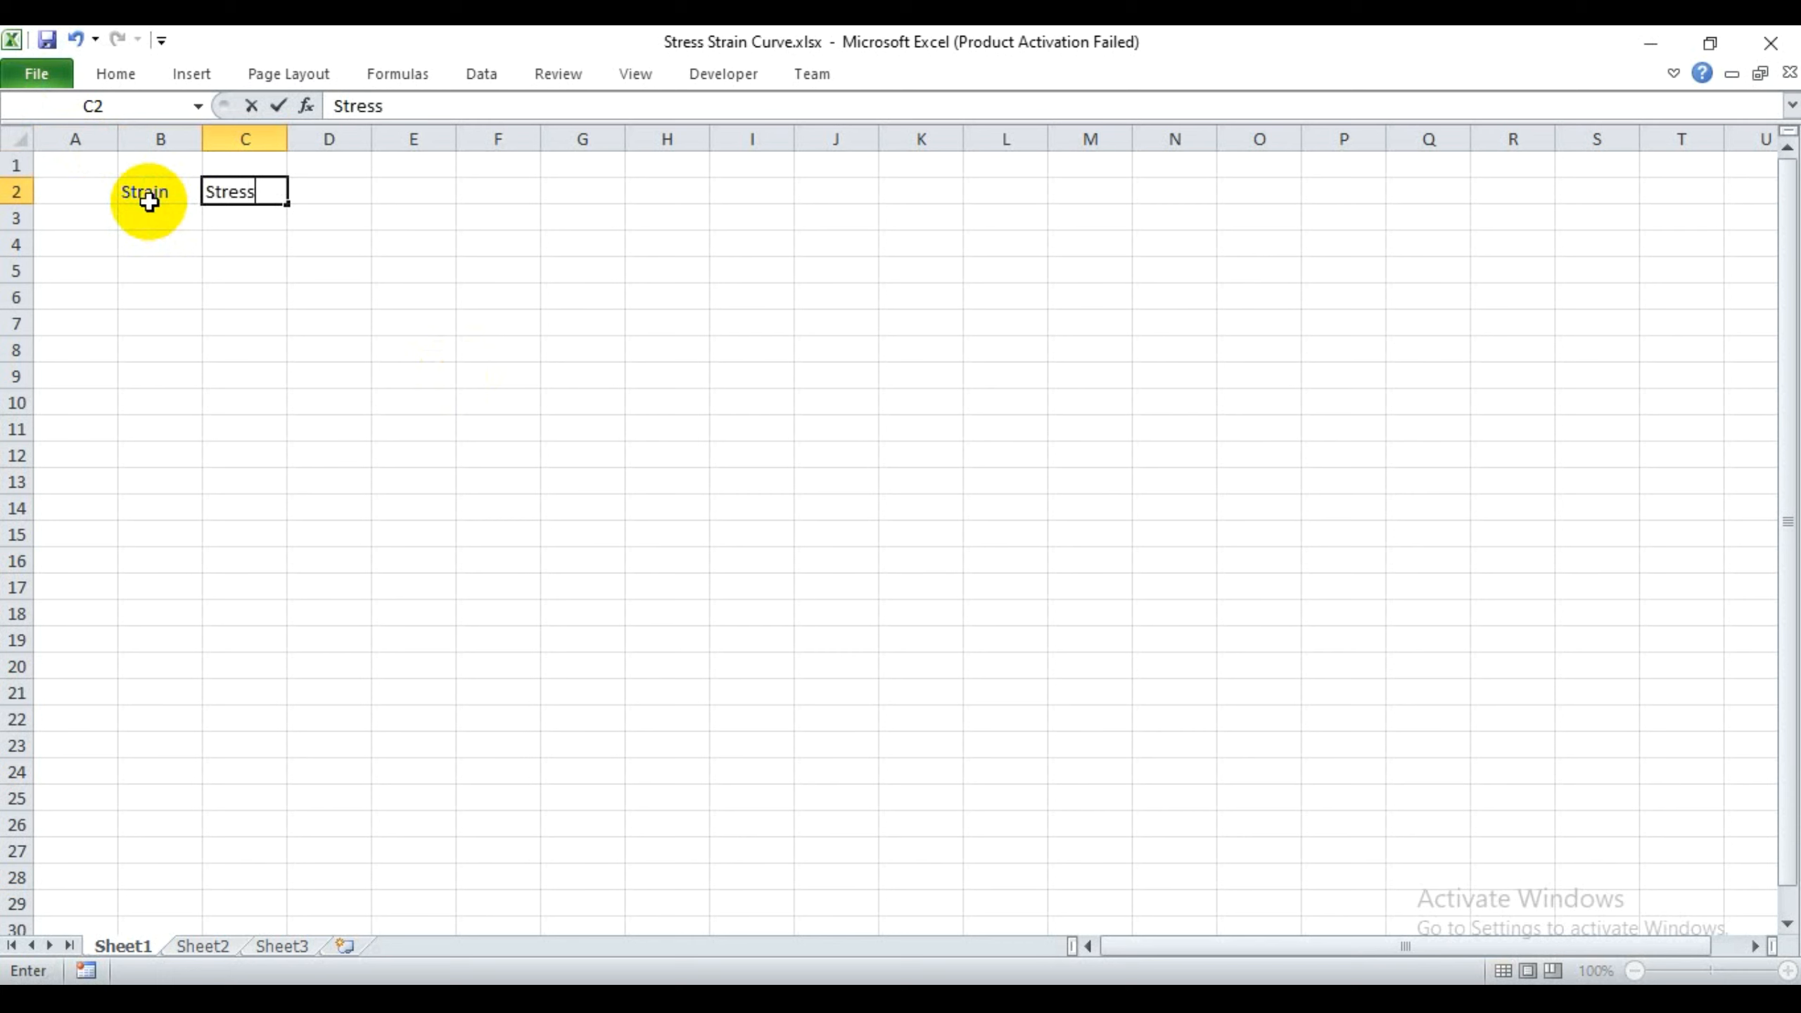
pyautogui.press('Return')
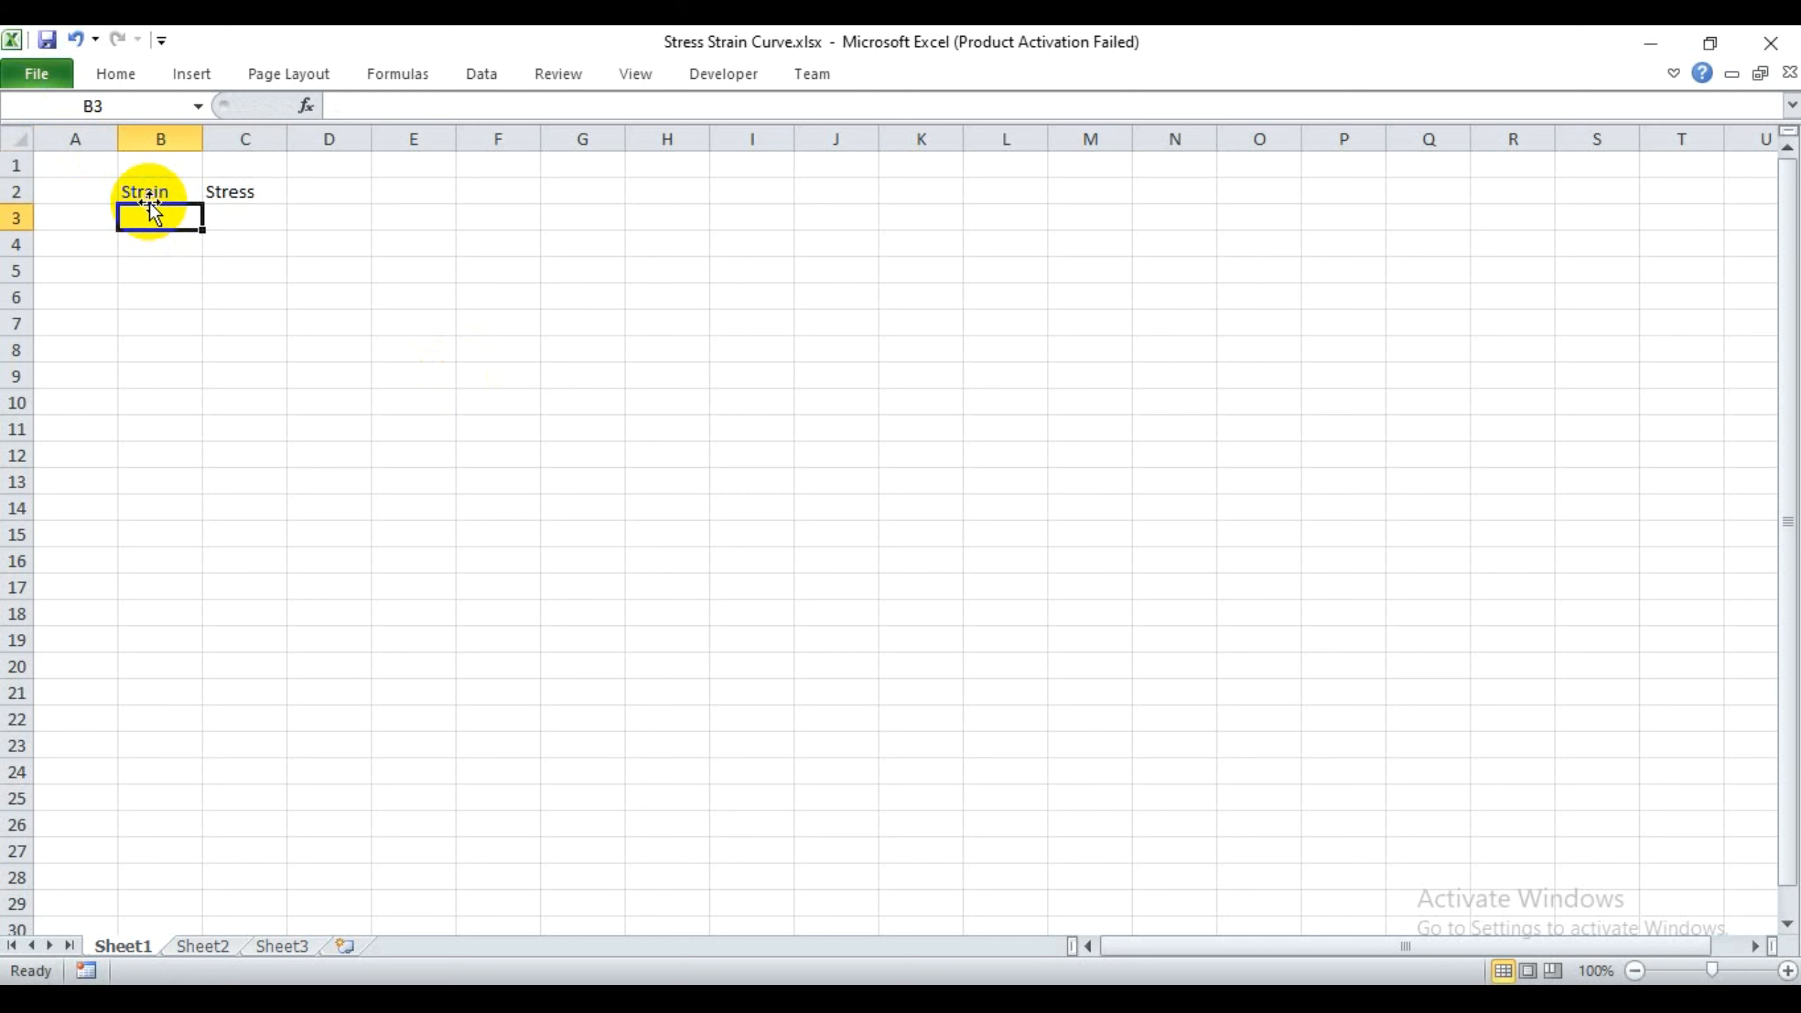
# - Add units to the headings so that B2 reads "Strain (mm/mm)" and C2 reads "Stress (Mpa)"
pyautogui.click(179, 190)
pyautogui.click(414, 115)
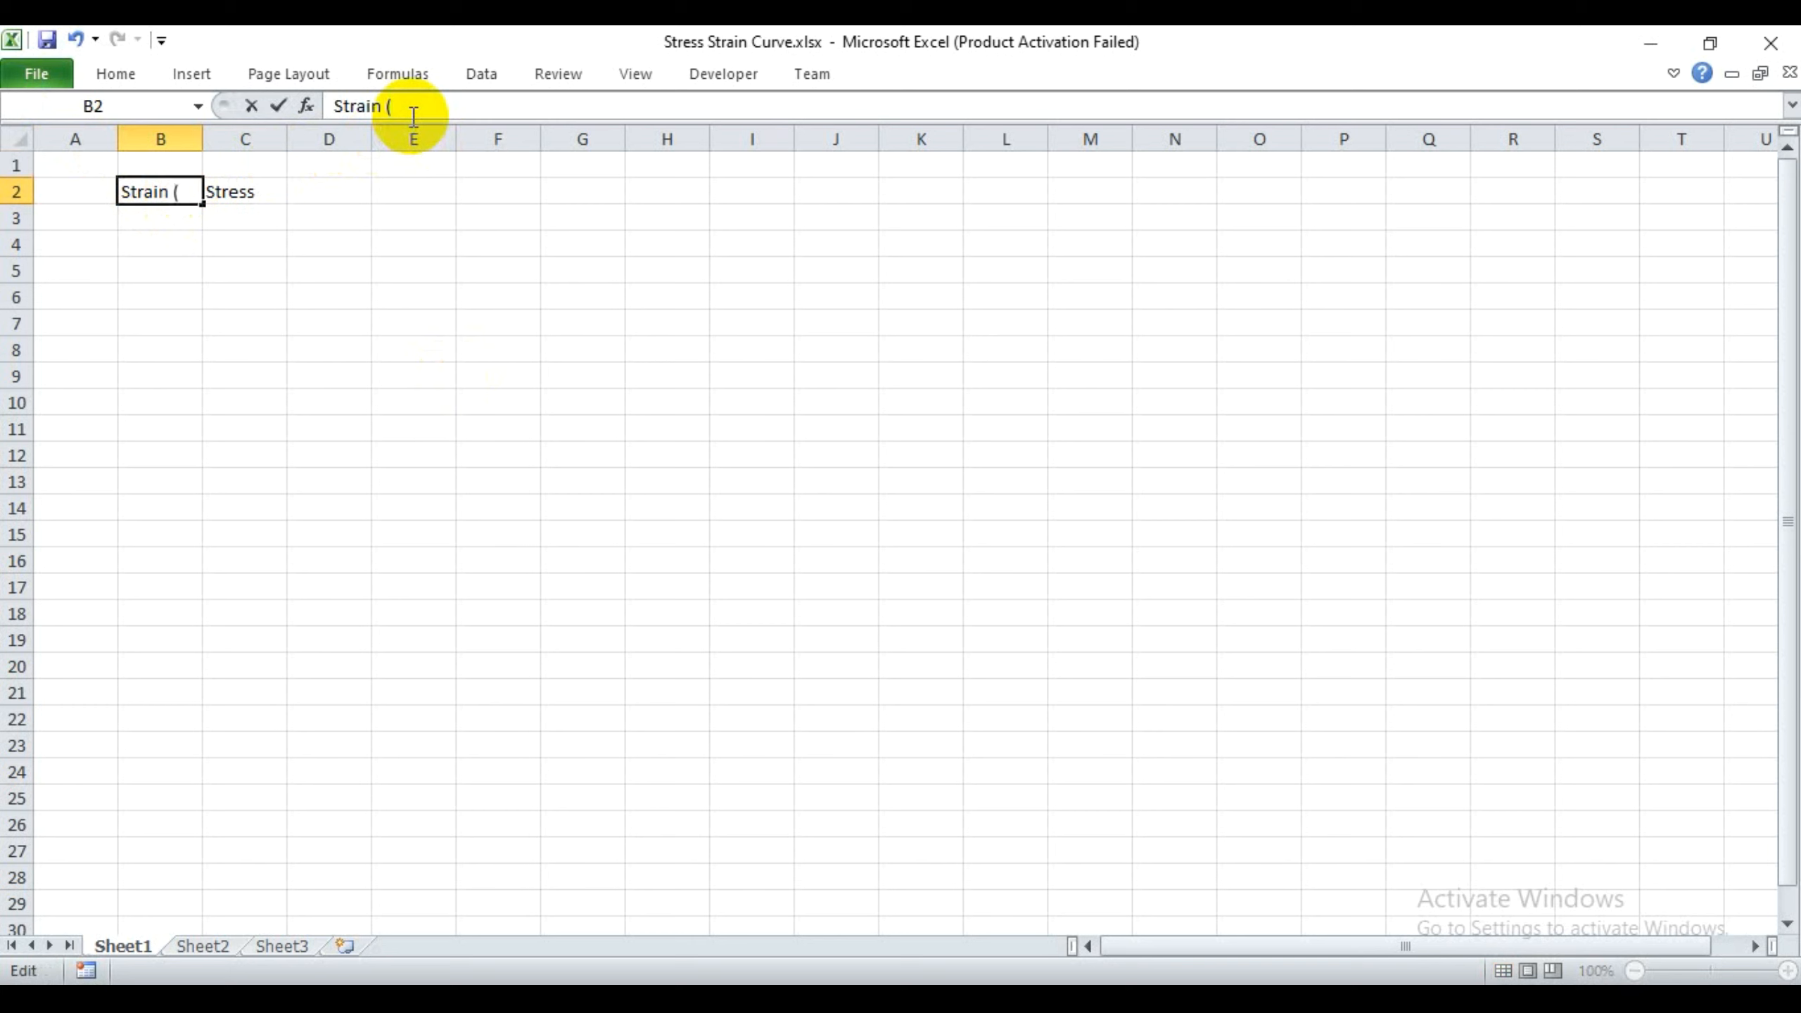
pyautogui.write('(mm/mm)')
pyautogui.press('Tab')
pyautogui.click(418, 103)
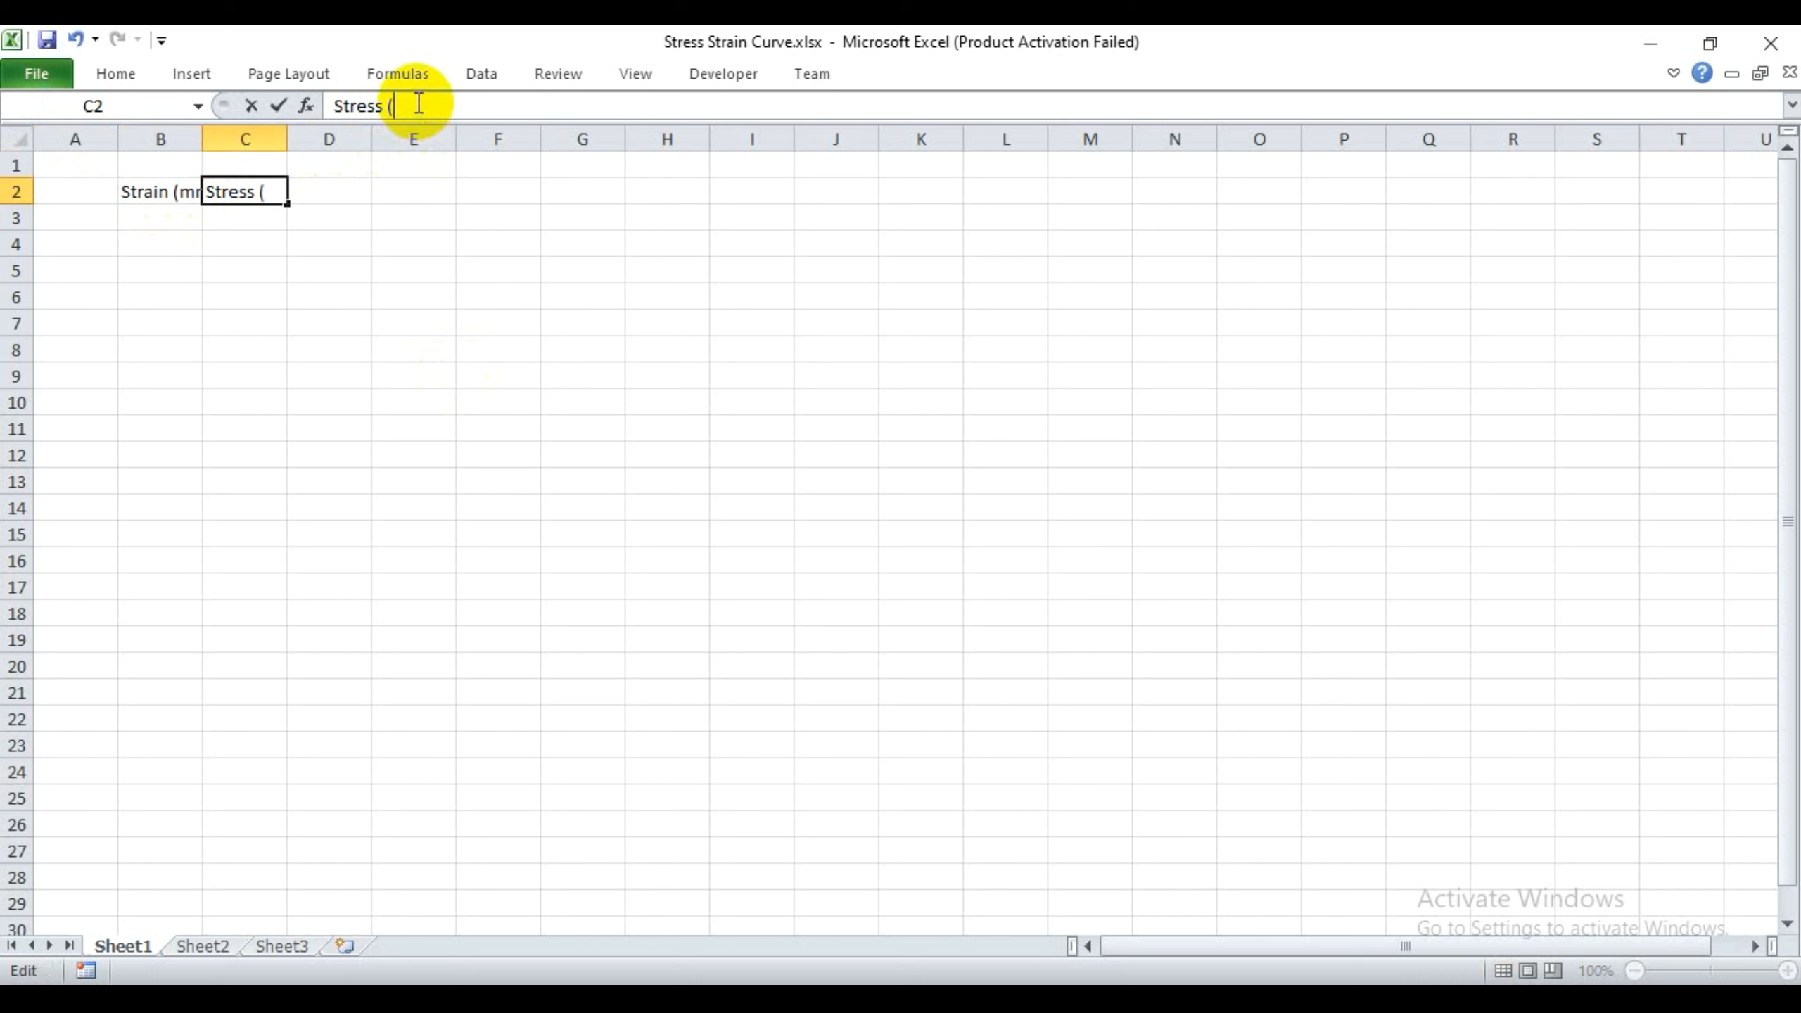
pyautogui.write('(N/mm')
pyautogui.click(248, 273)
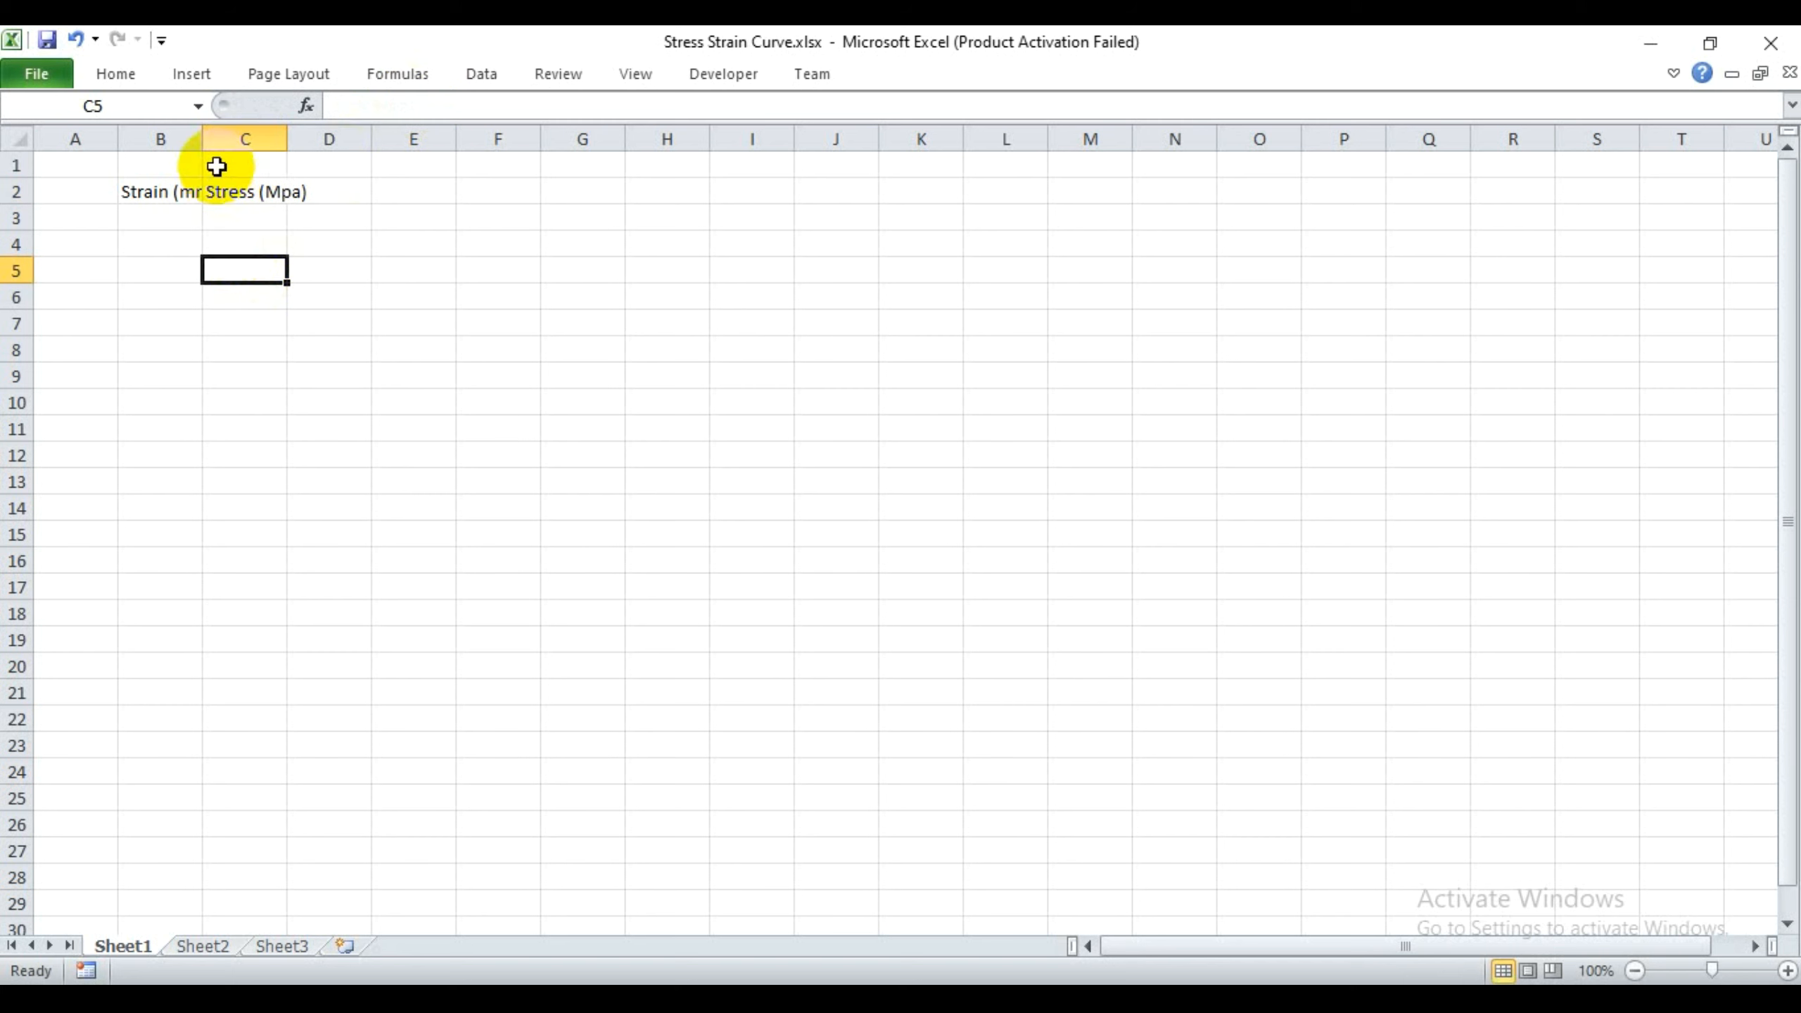
# - Fit the widths of columns B and C to their headings
pyautogui.moveTo(203, 142); pyautogui.dragTo(203, 210)
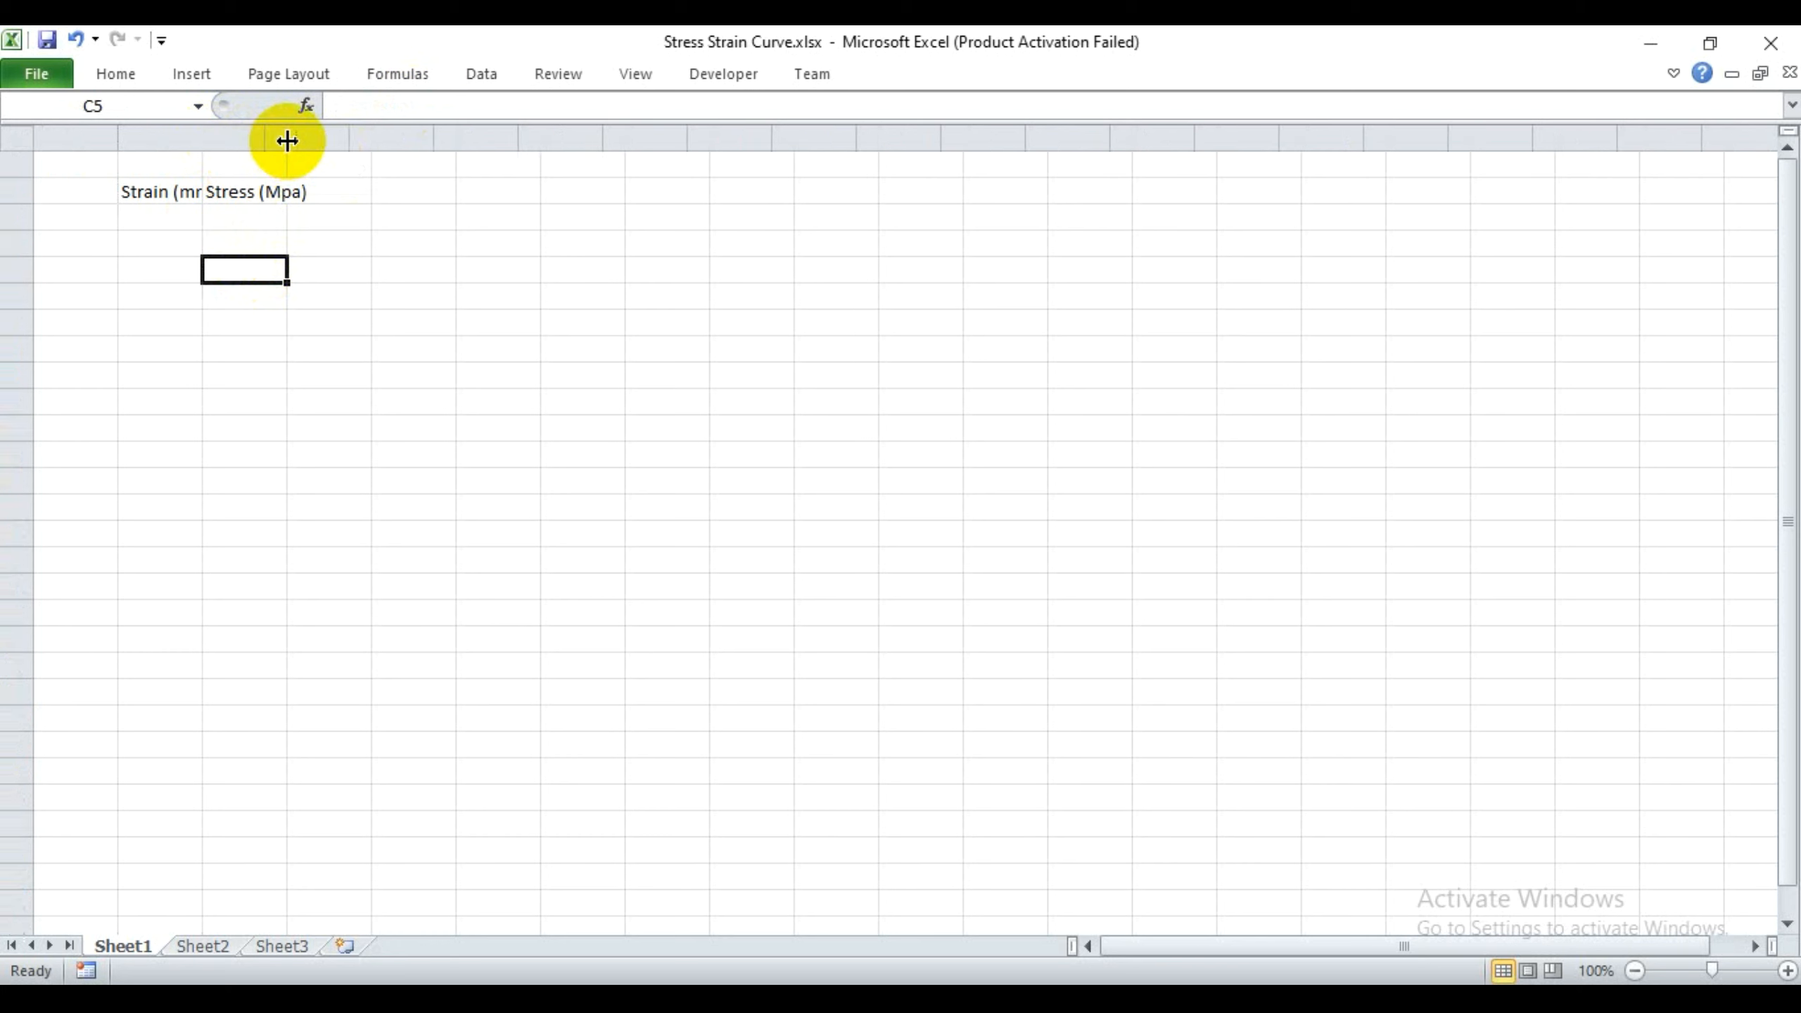
pyautogui.doubleClick(287, 142)
pyautogui.click(215, 233)
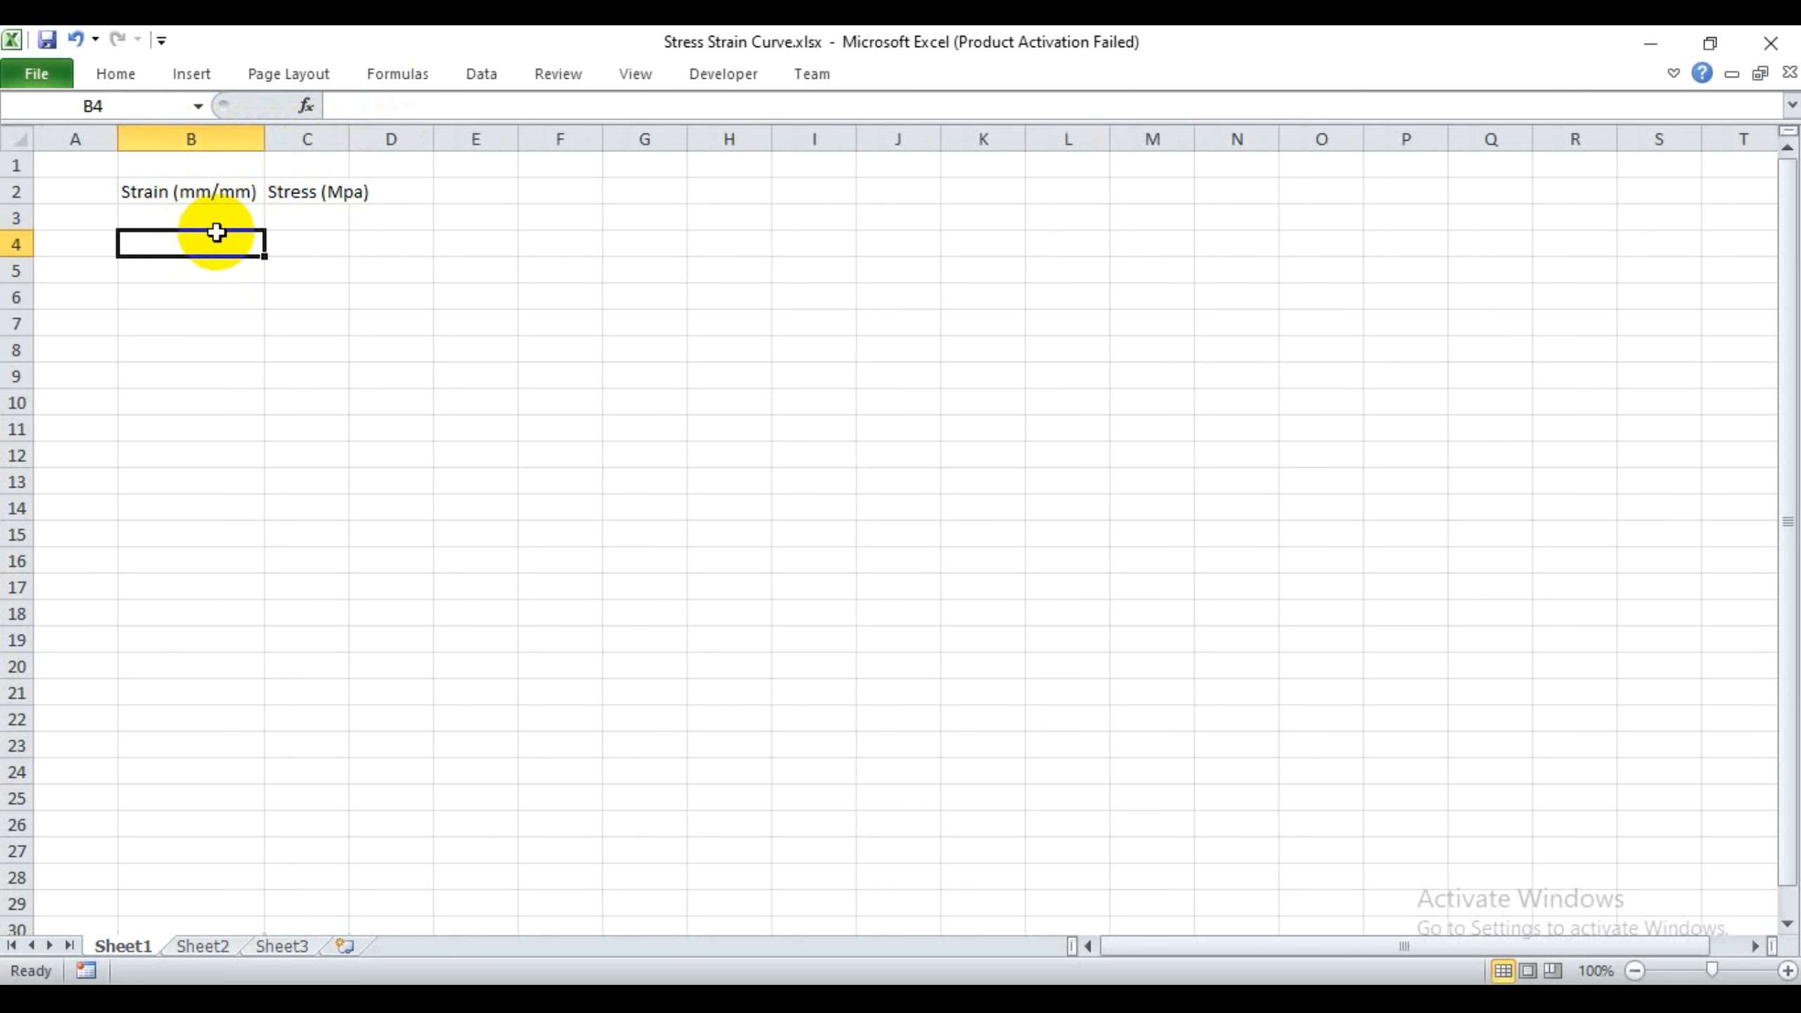
pyautogui.doubleClick(360, 137)
# - Copy all data in columns A and B of Book1's xyToExcel sheet into the Stress Strain Curve workbook, starting at cell B3
pyautogui.click(188, 220)
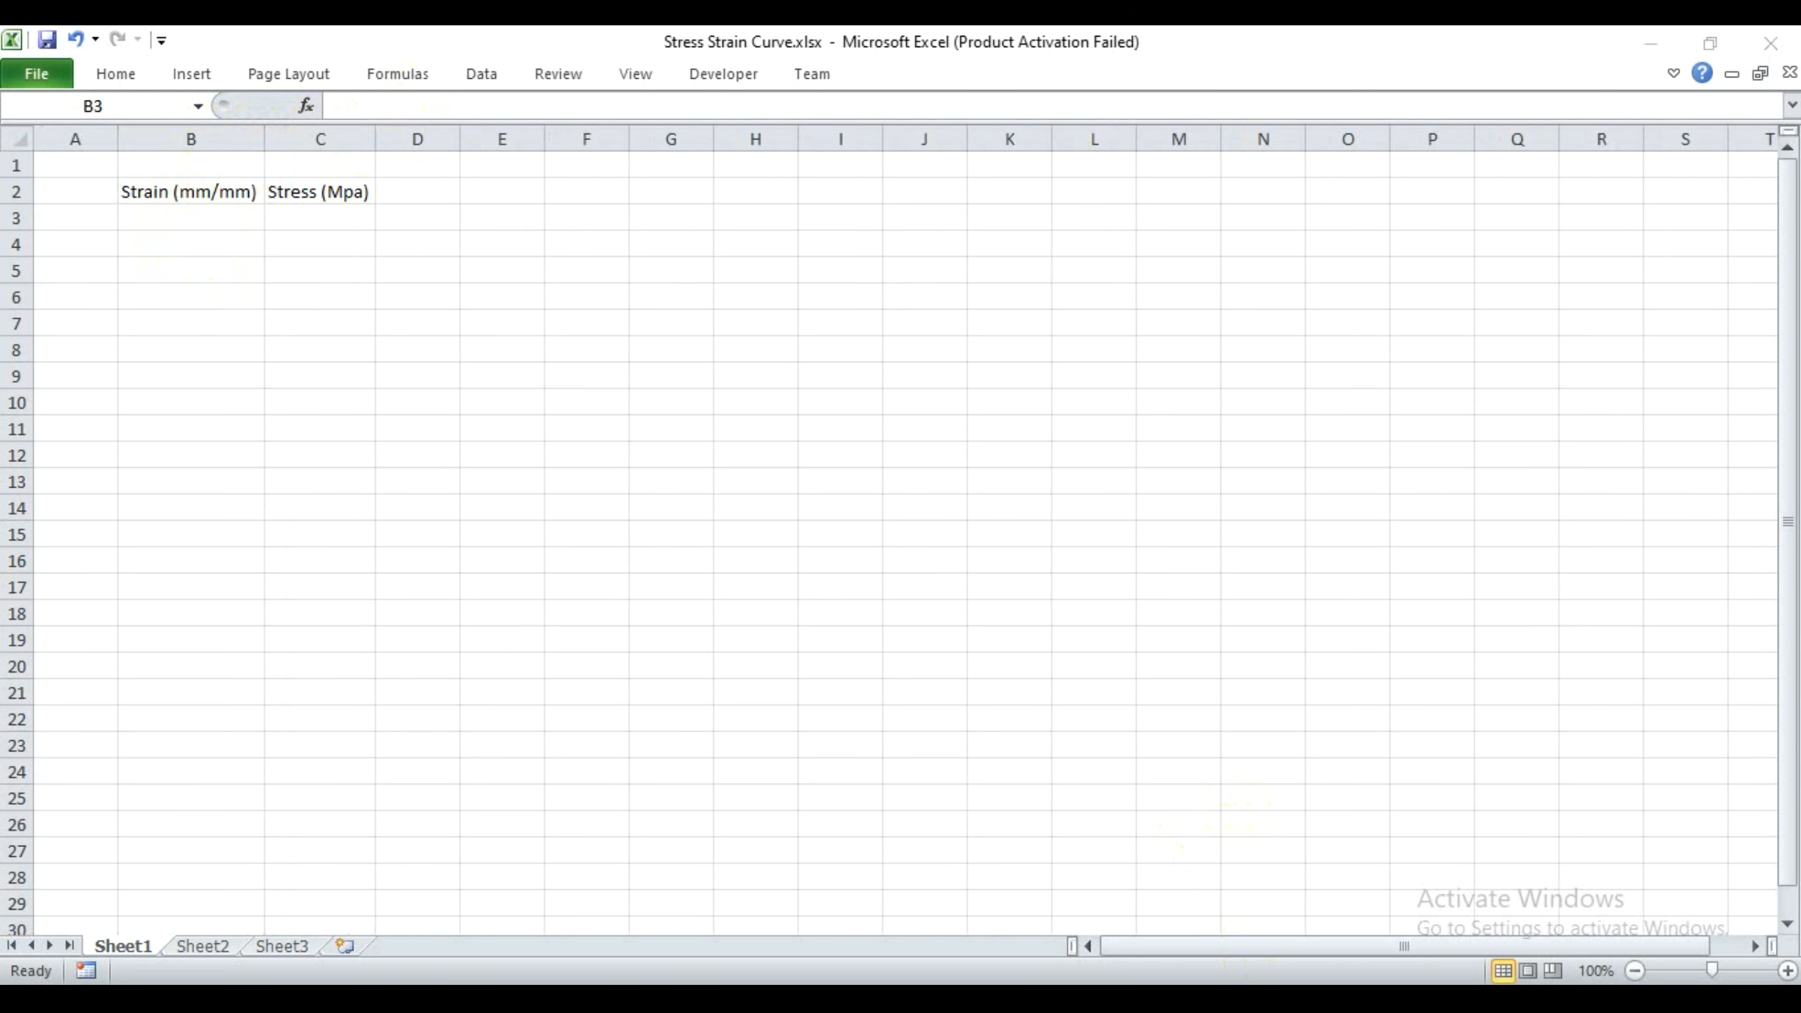
pyautogui.click(1028, 893)
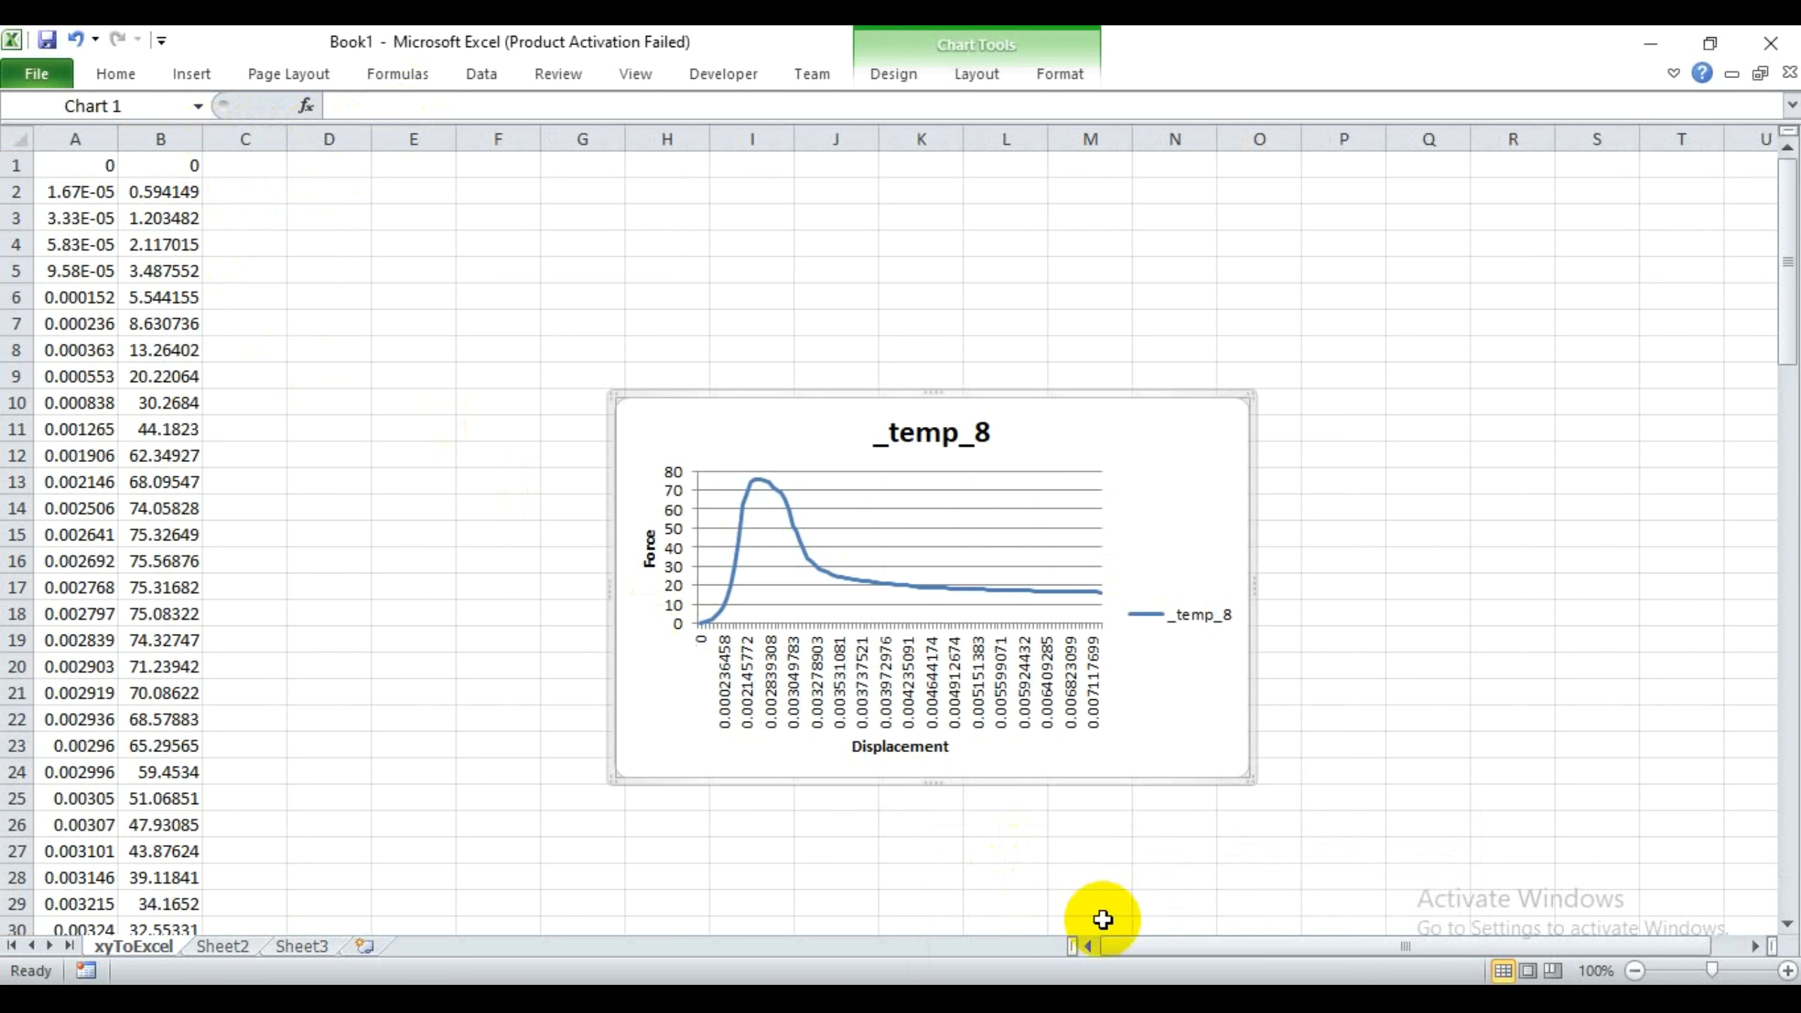
pyautogui.moveTo(81, 165); pyautogui.dragTo(155, 163)
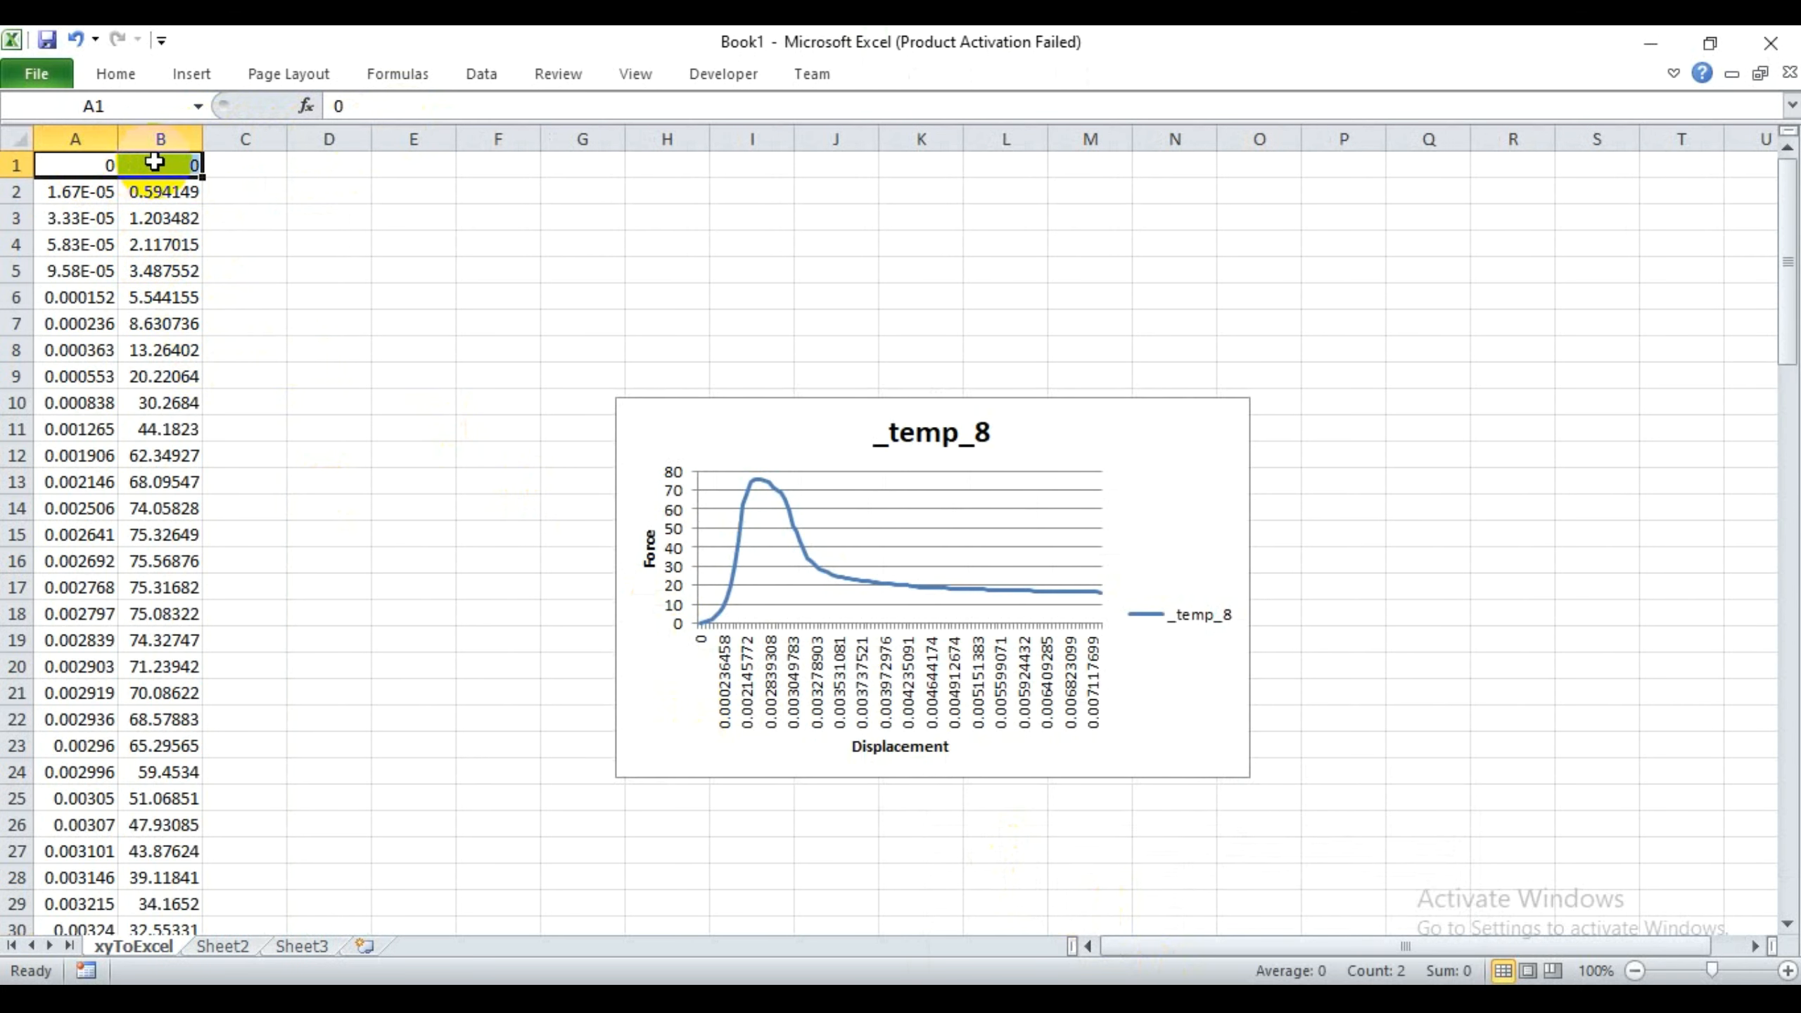
pyautogui.hotkey('ctrl', 'shift', 'Down')
pyautogui.hotkey('ctrl', 'c')
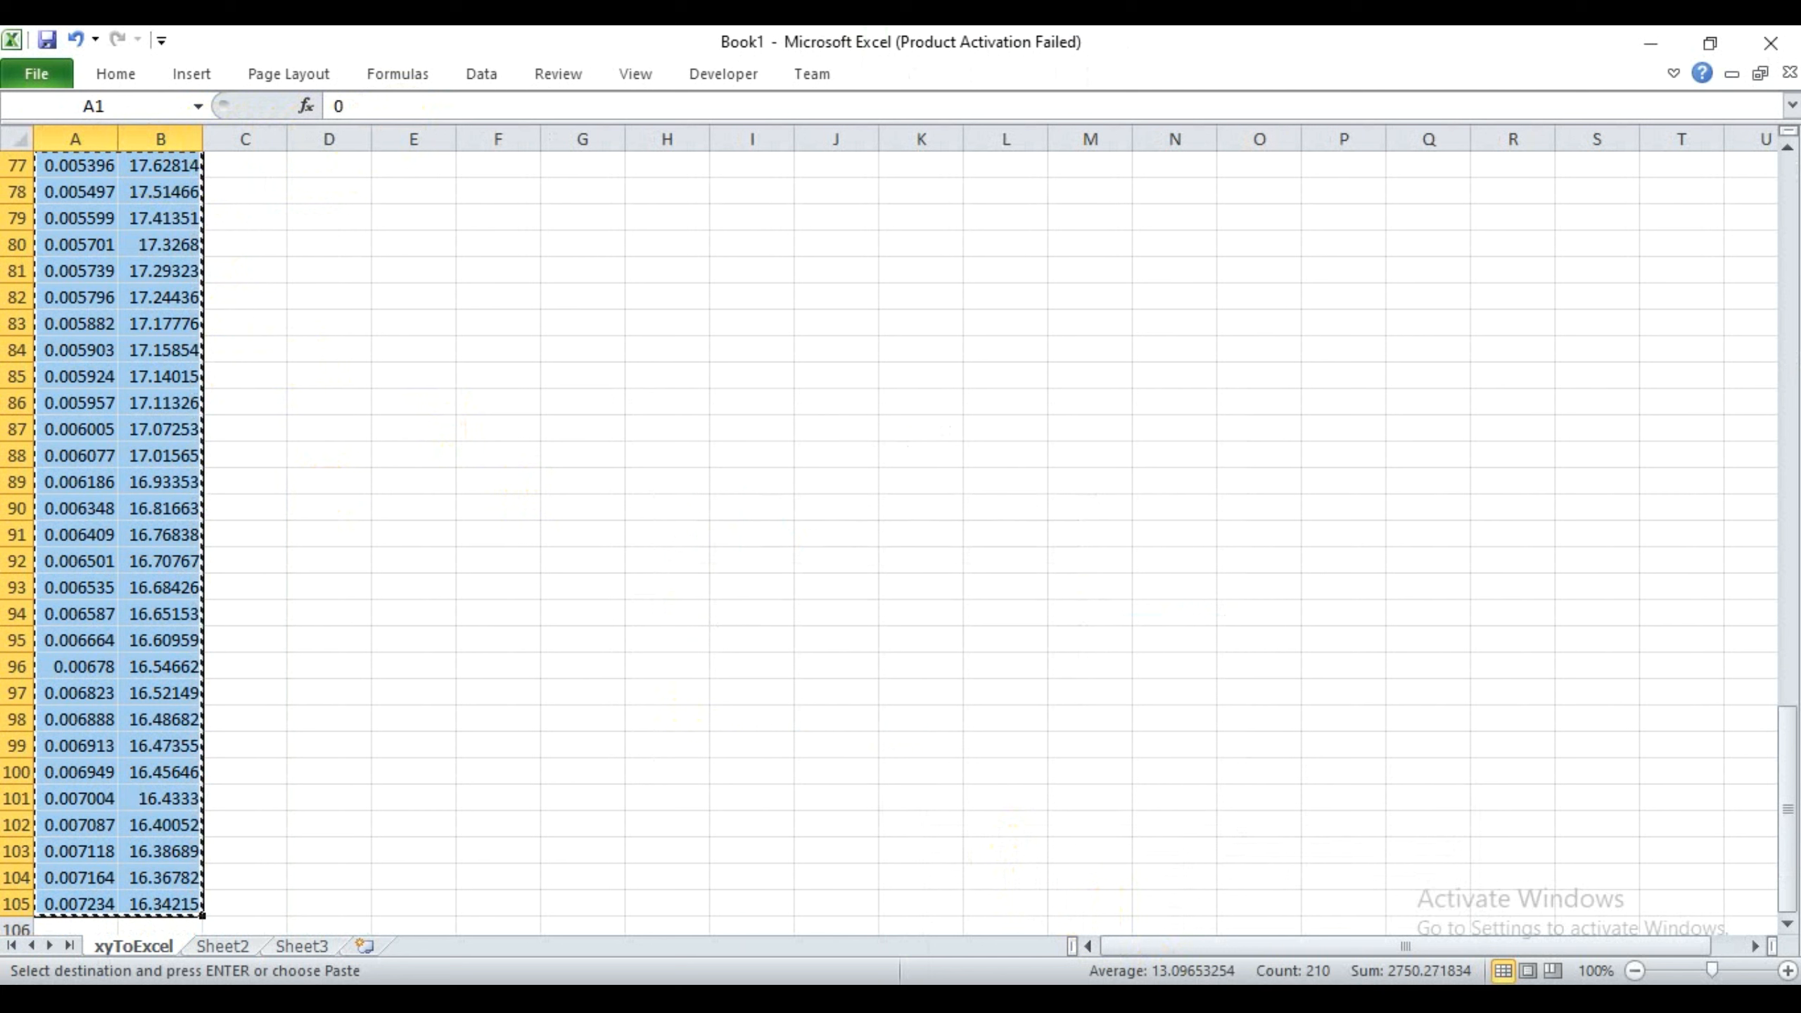
pyautogui.moveTo(1124, 1000)
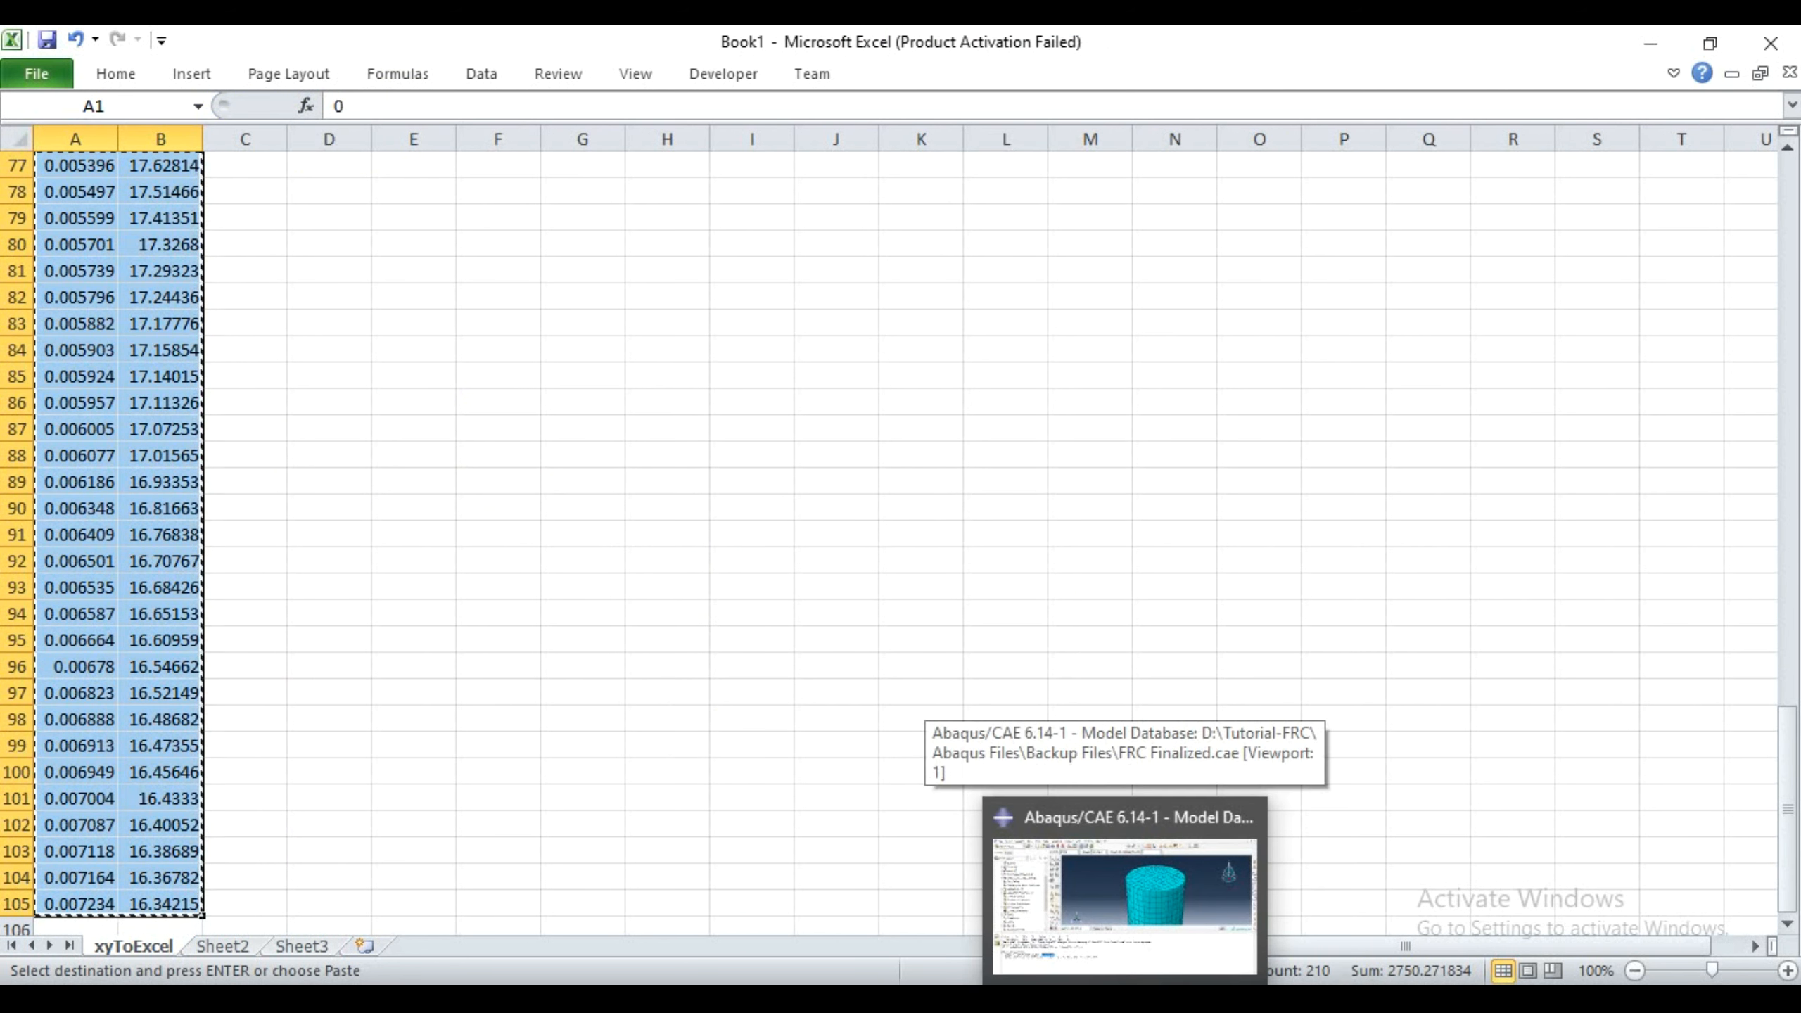
pyautogui.click(1032, 933)
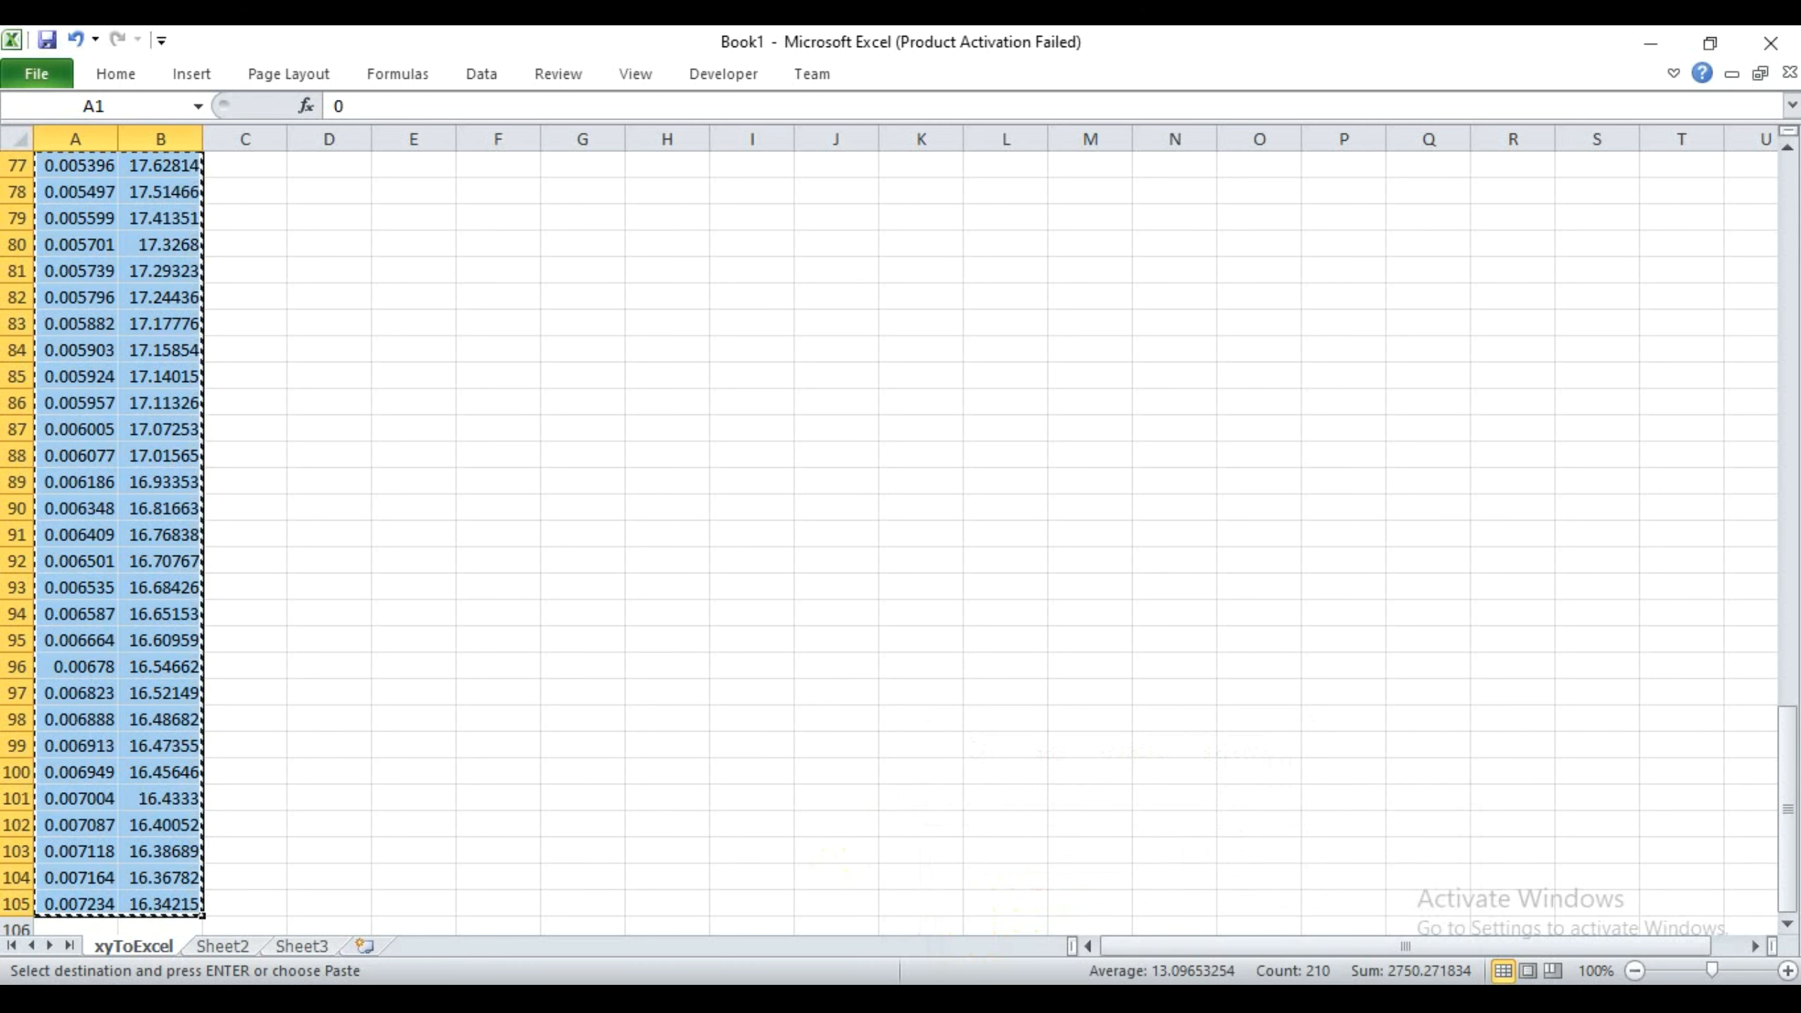
pyautogui.click(1266, 920)
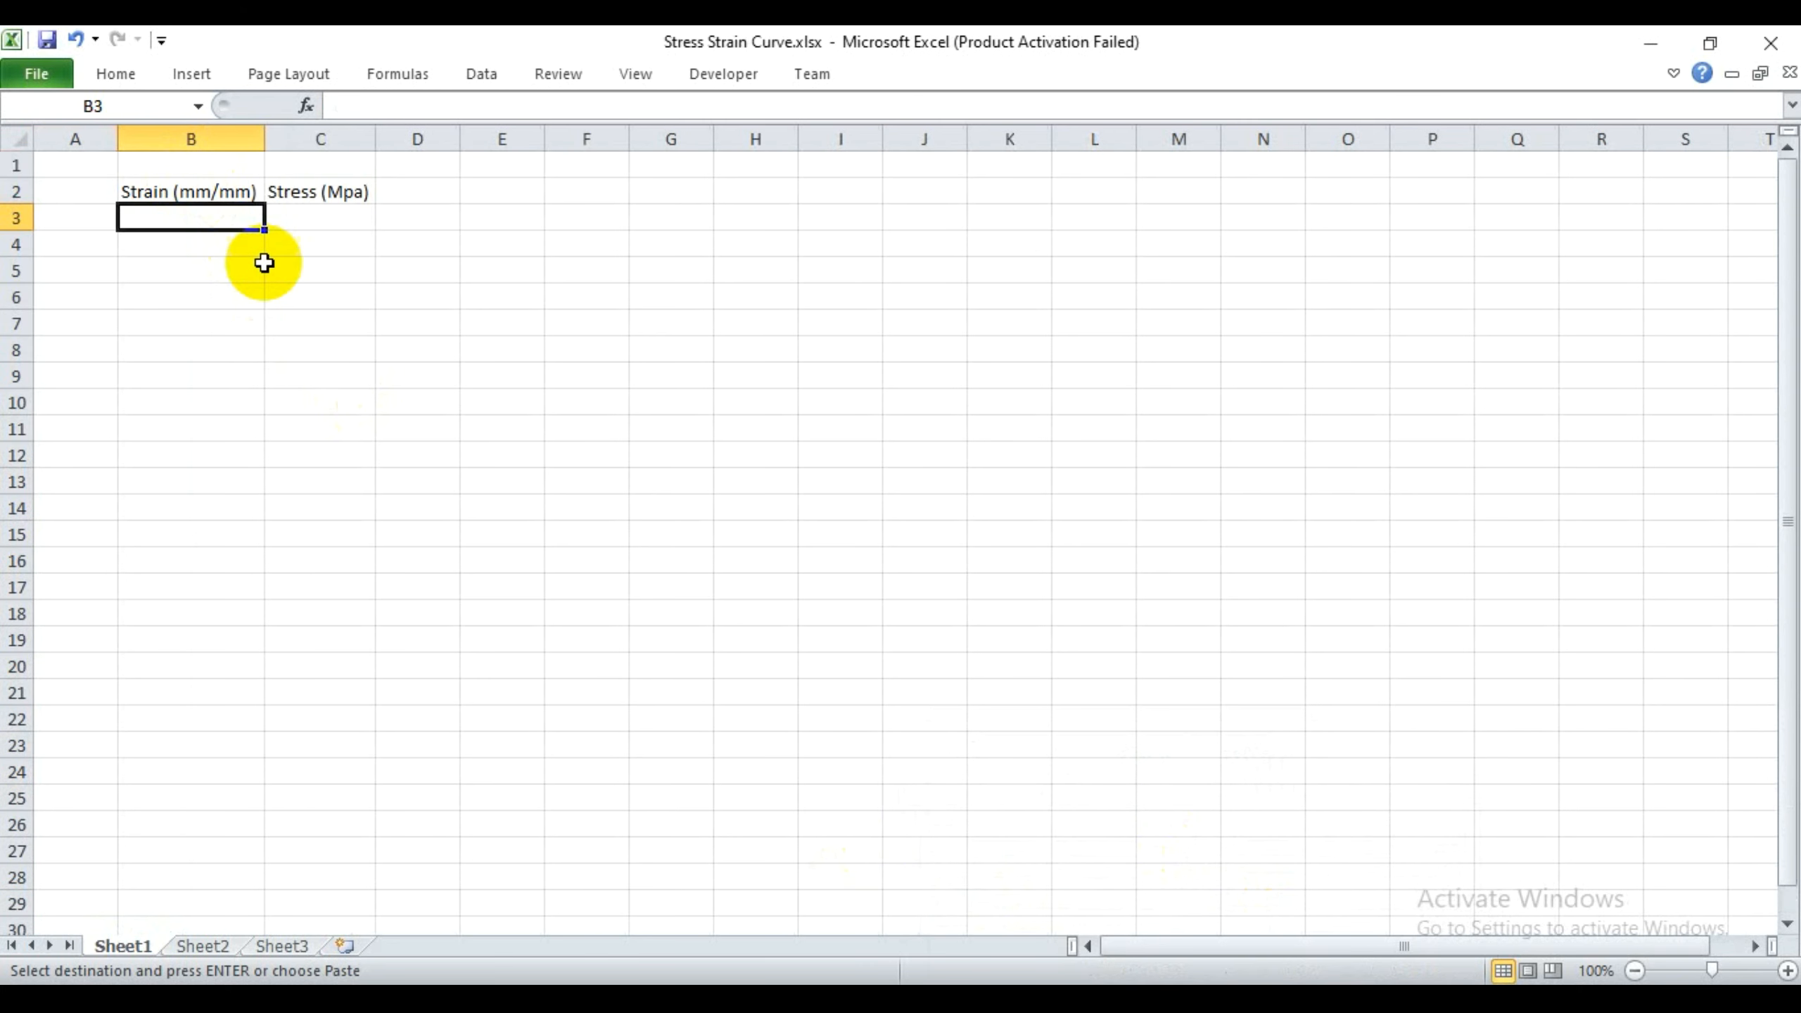
pyautogui.hotkey('ctrl', 'v')
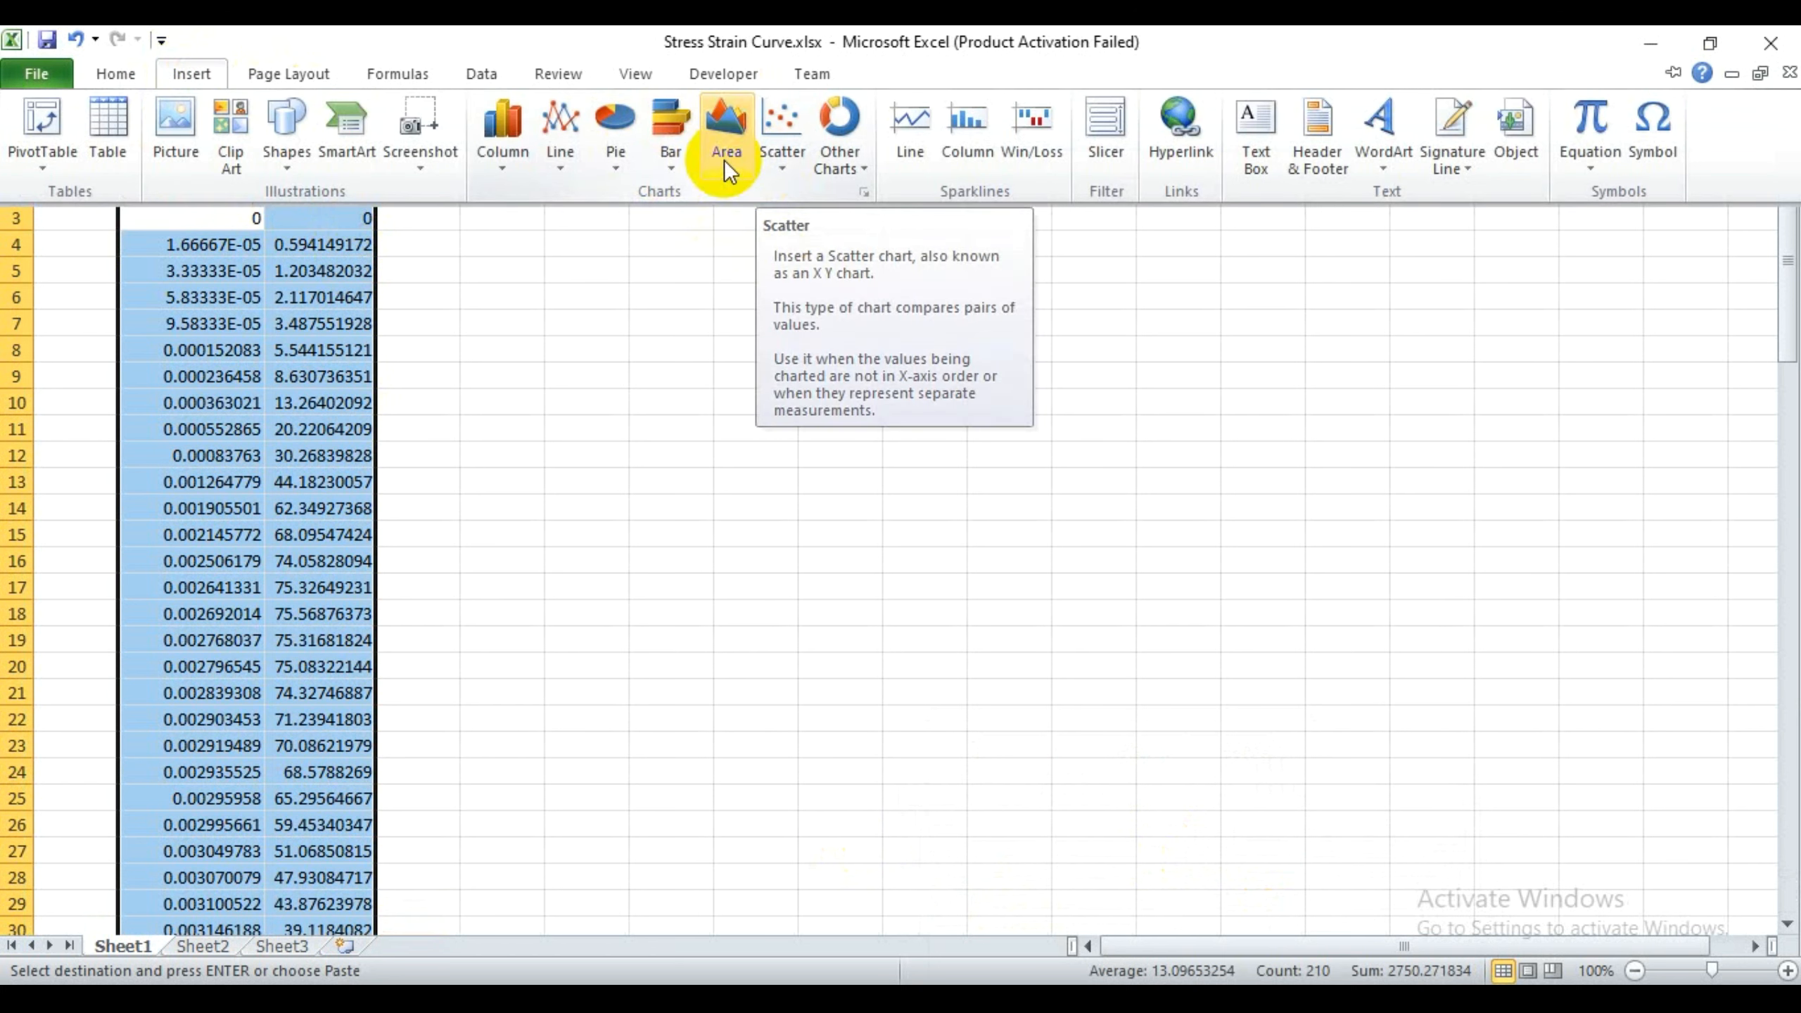
# - Insert a smooth-line scatter chart without markers from the pasted strain and stress data
pyautogui.click(781, 157)
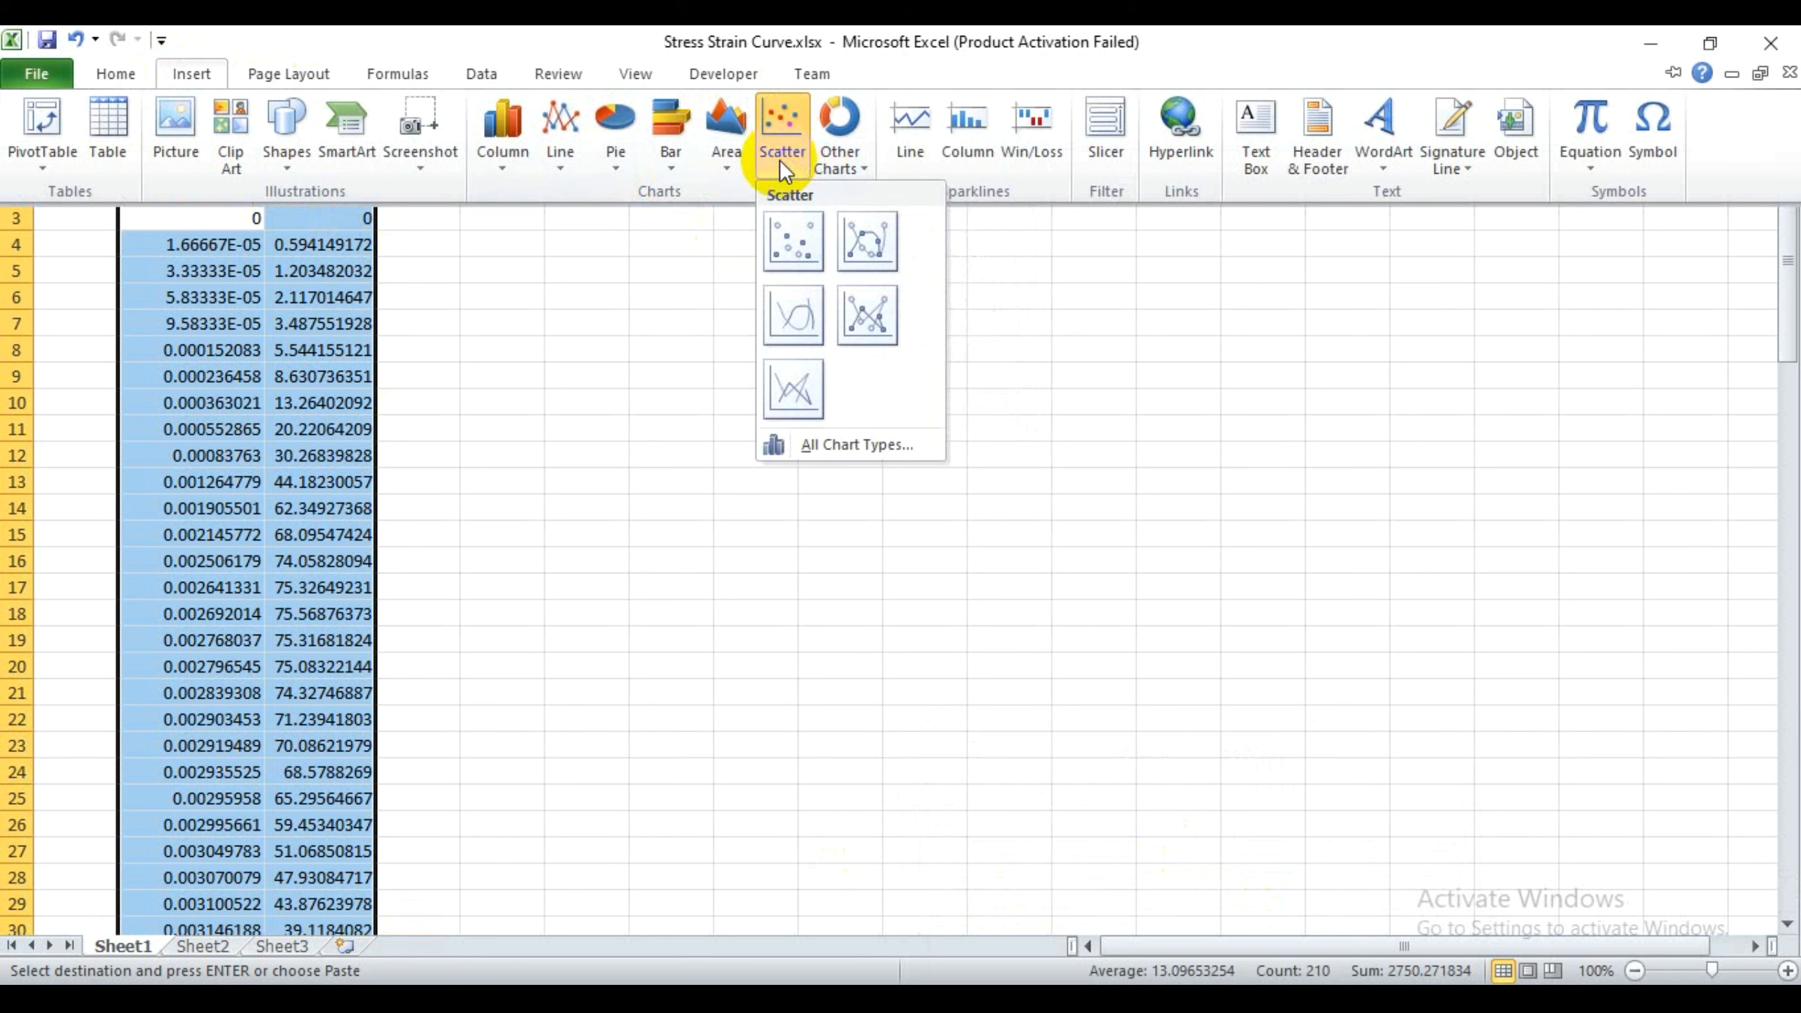
pyautogui.click(784, 319)
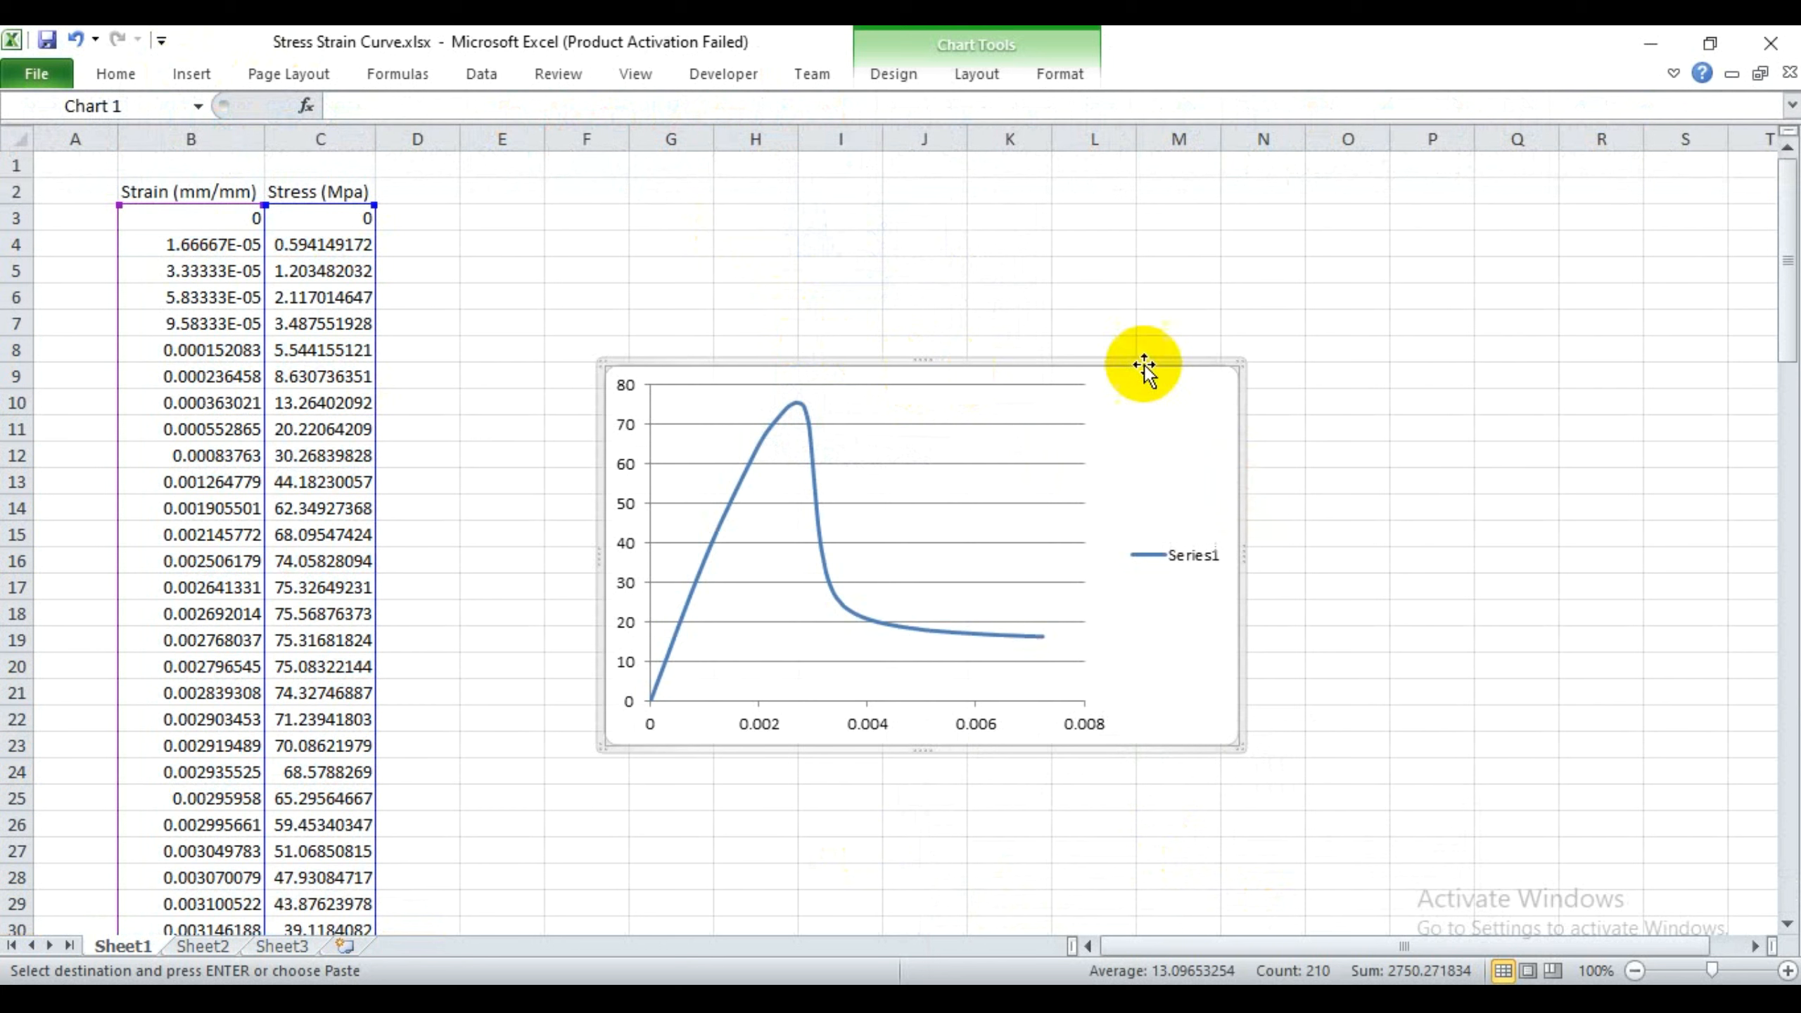
pyautogui.moveTo(1130, 359); pyautogui.dragTo(1233, 327)
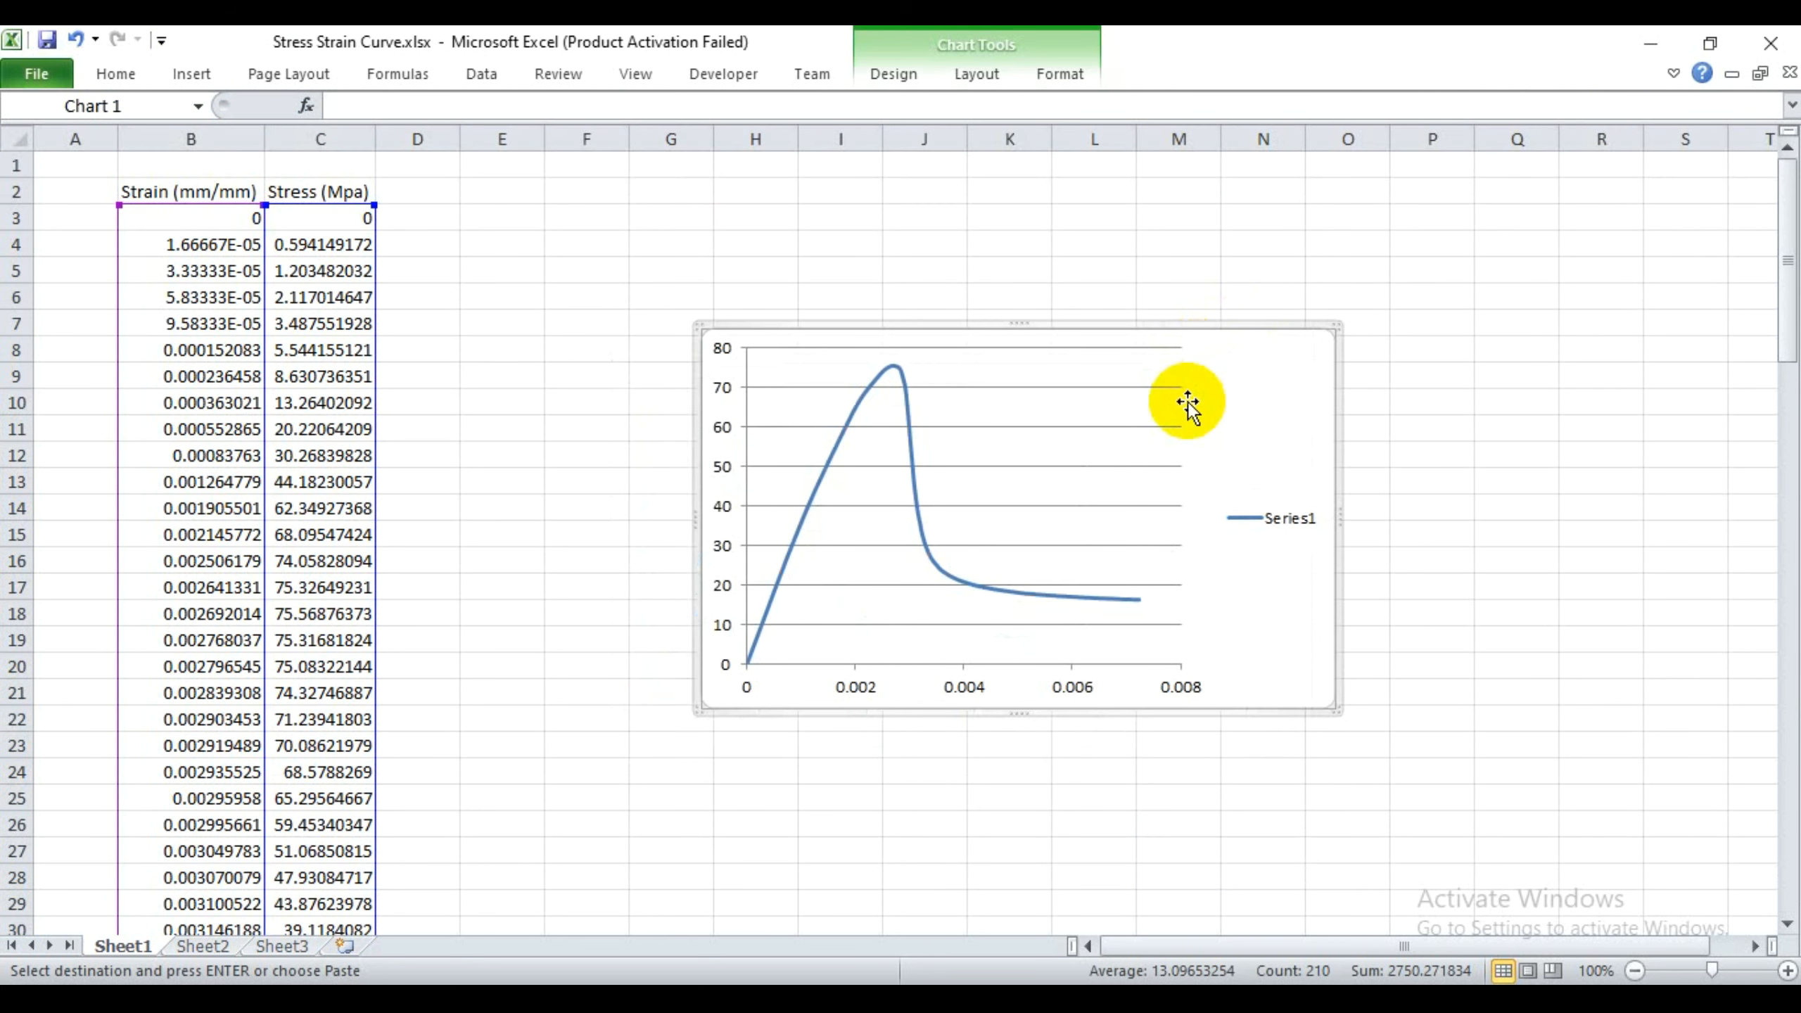
# - Cut the scatter chart and paste it at cell J3
pyautogui.press('Delete')
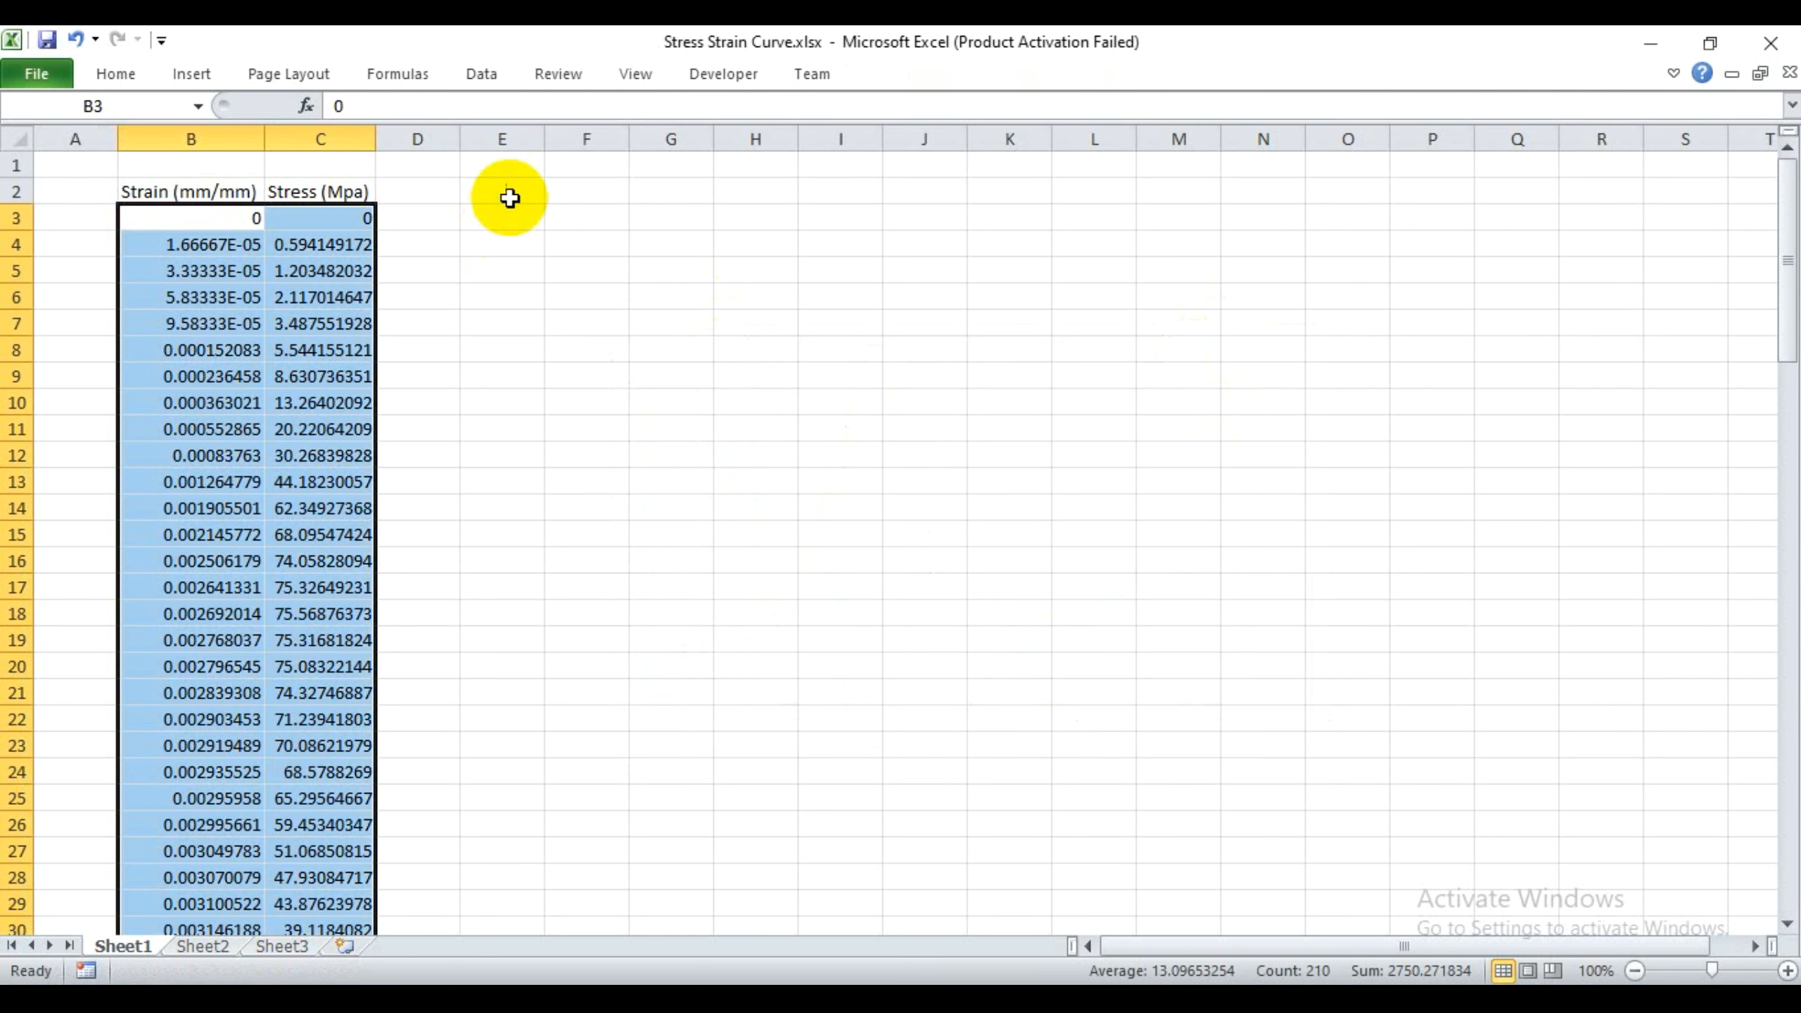
pyautogui.click(915, 196)
pyautogui.click(913, 220)
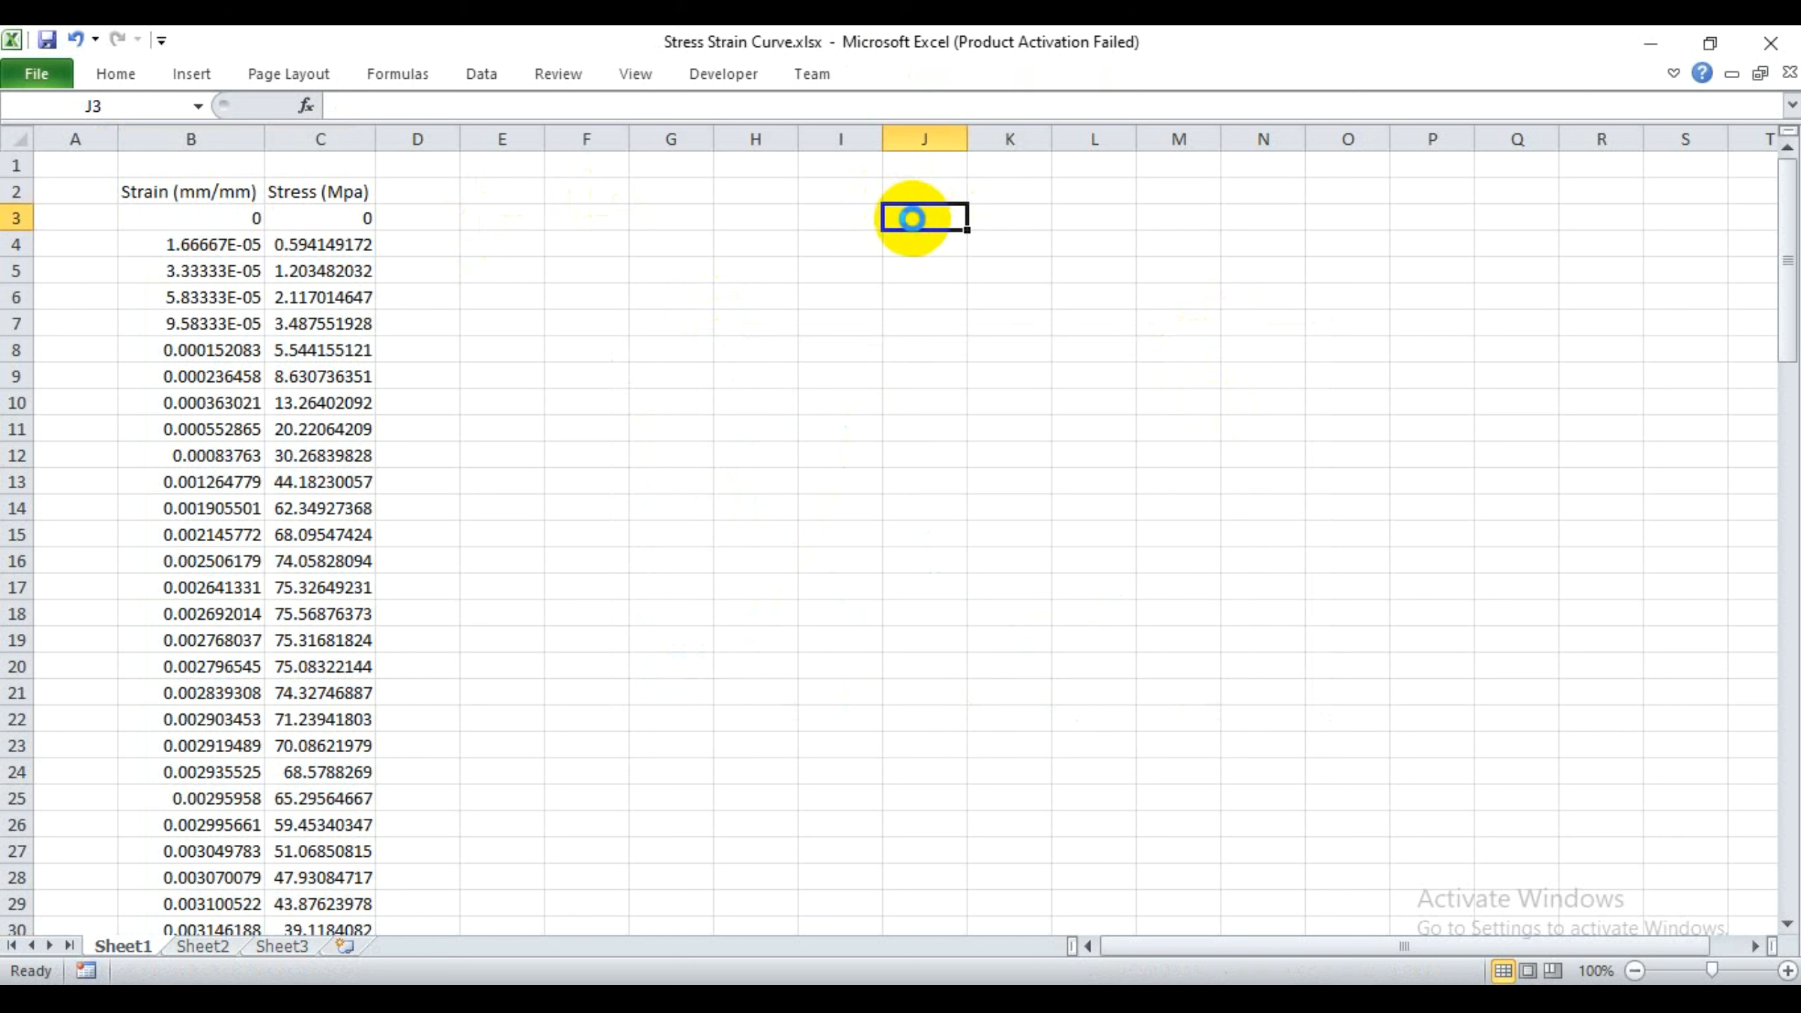
pyautogui.hotkey('ctrl', 'v')
pyautogui.click(763, 406)
# - Name the chart's data series "Stress-Strain Curve for FRCE" in its data source
pyautogui.click(1442, 396)
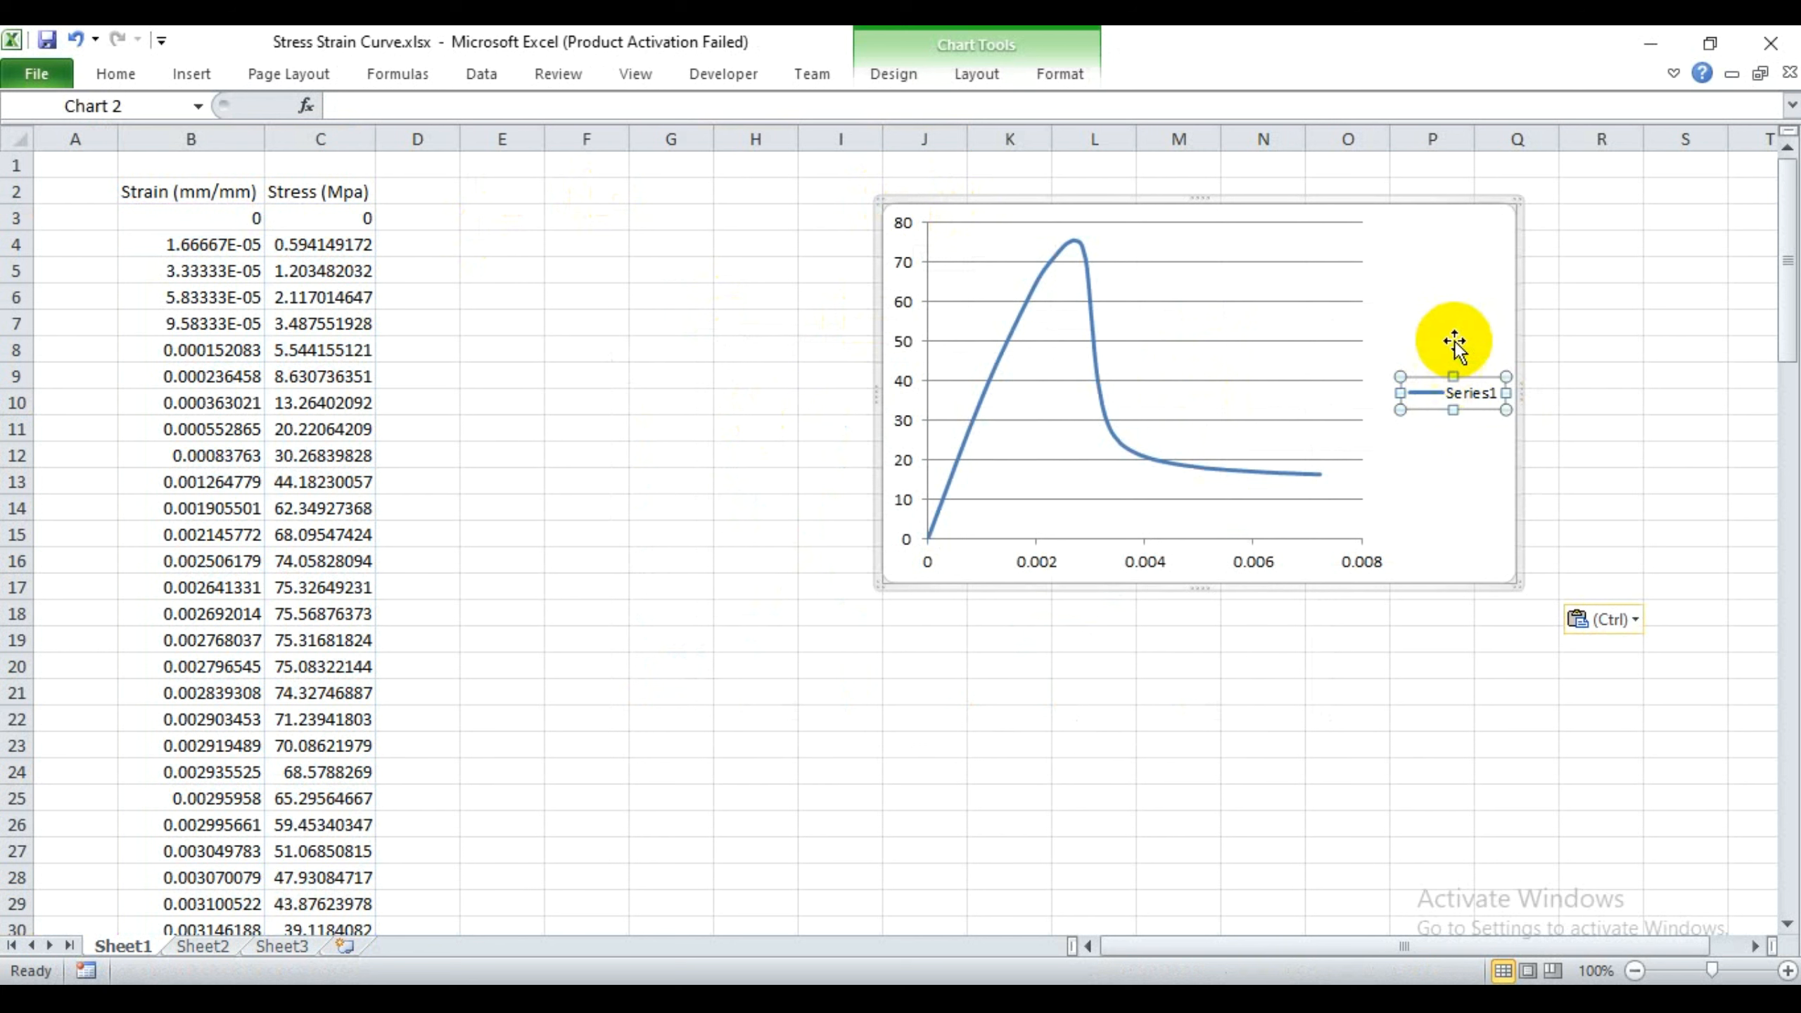
pyautogui.click(1443, 325)
pyautogui.rightClick(1443, 325)
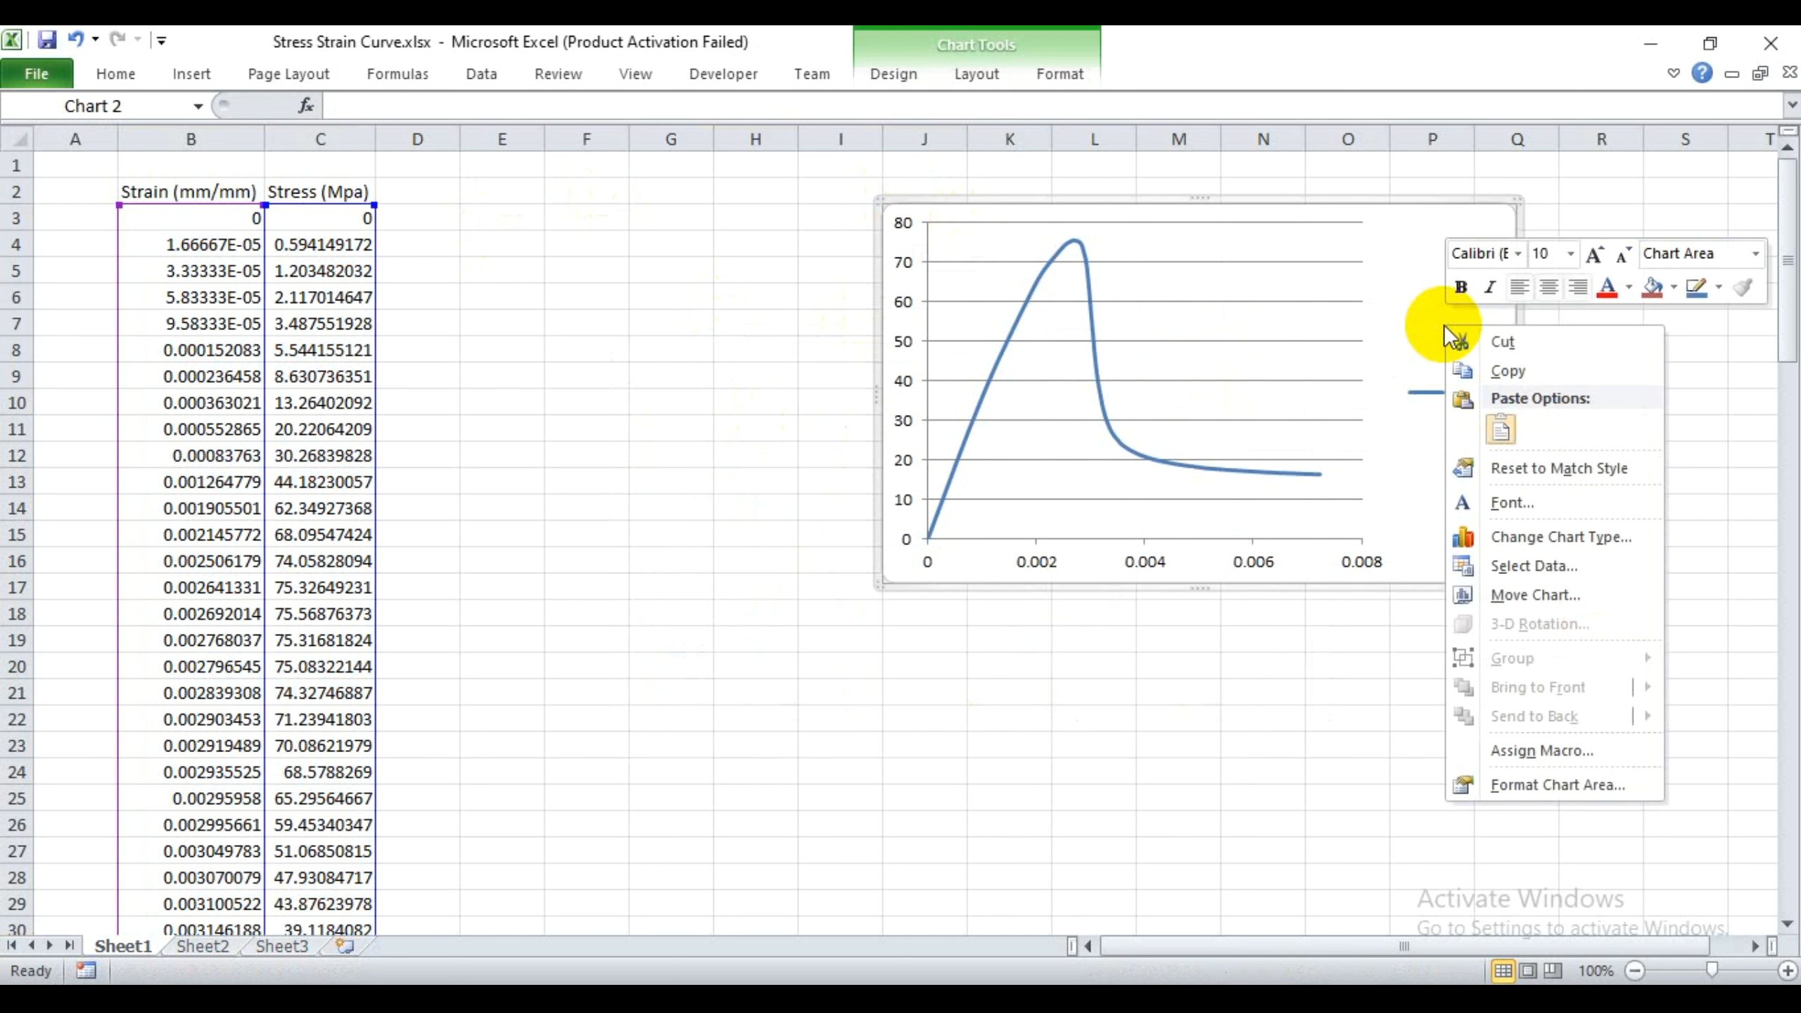
pyautogui.click(1531, 567)
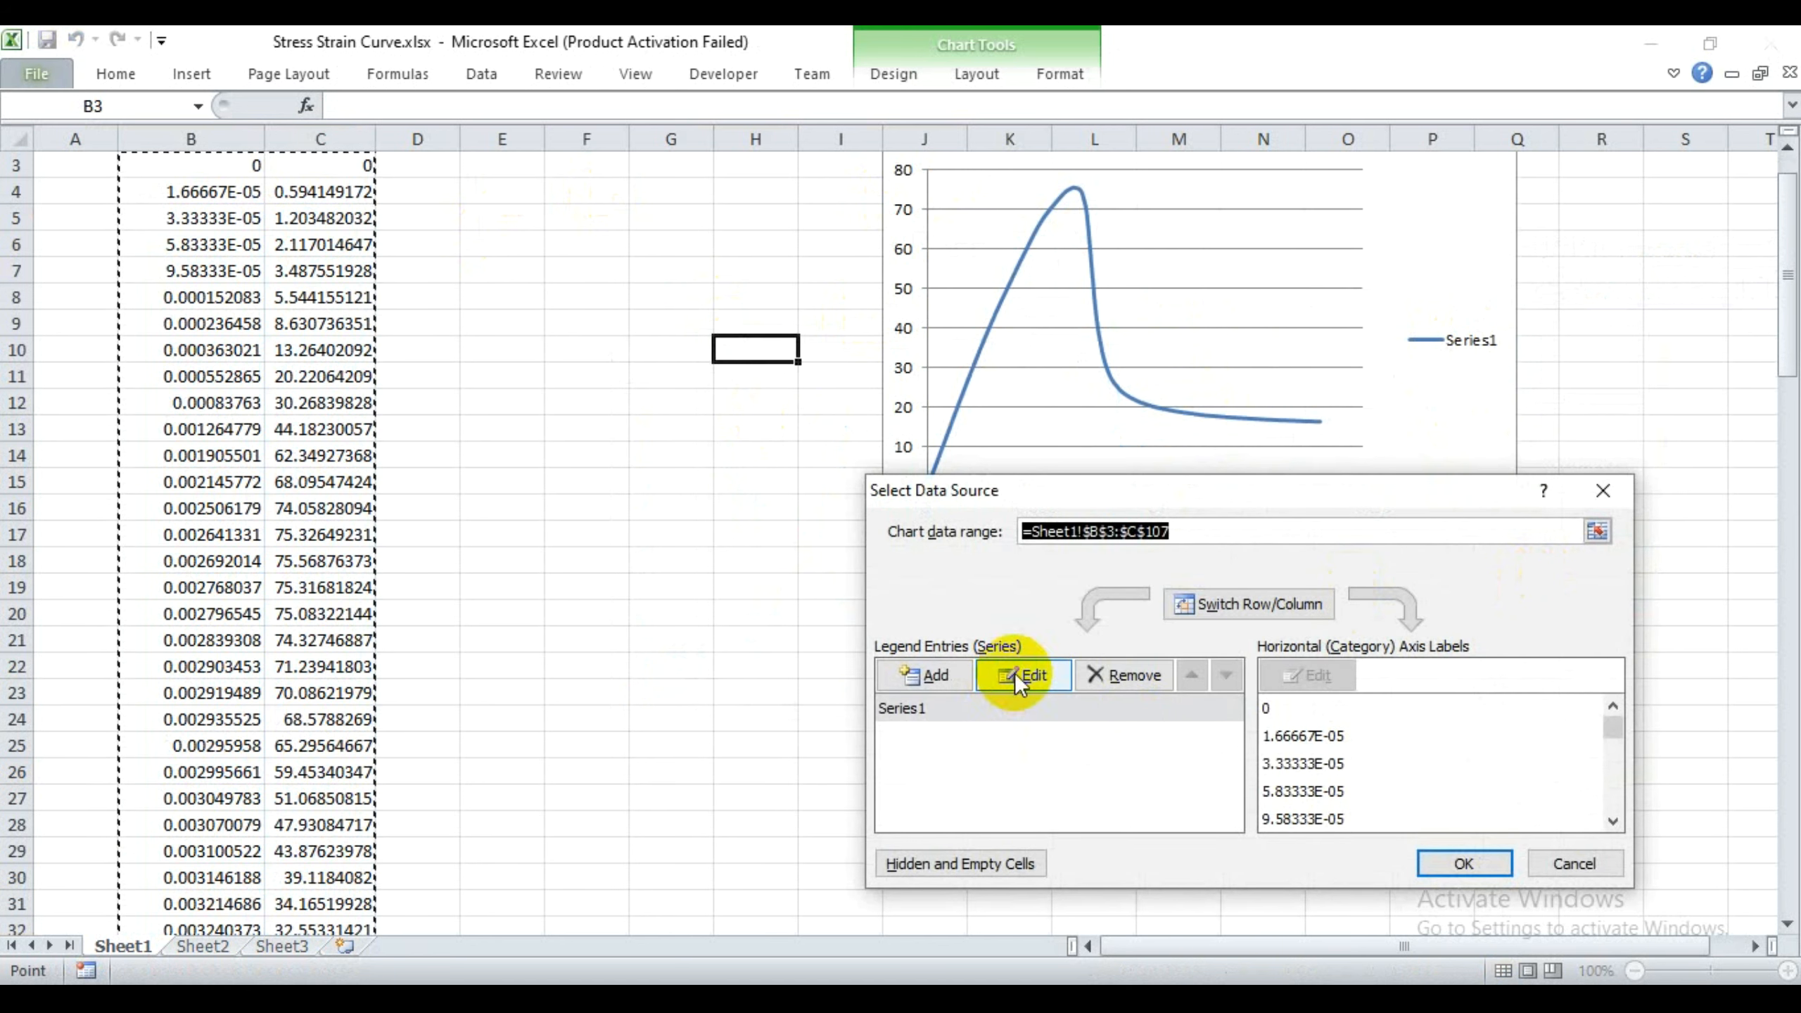
pyautogui.click(1021, 674)
pyautogui.write('Stress-S')
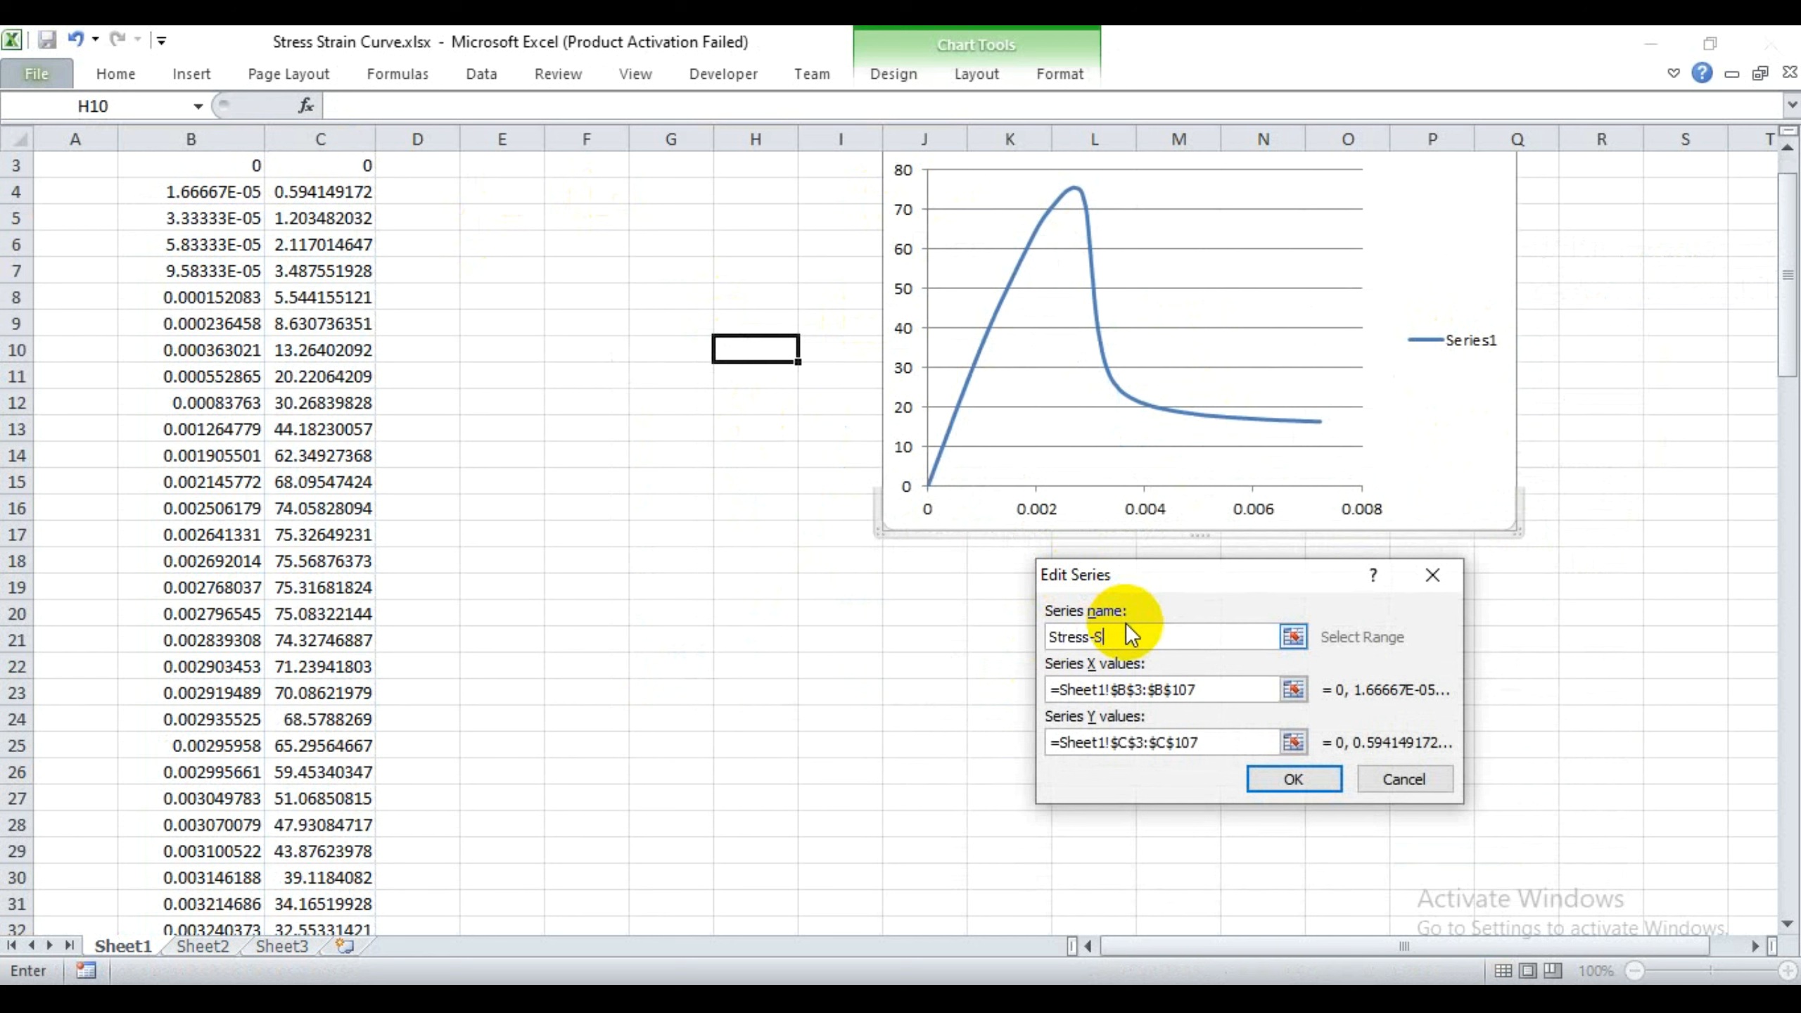
pyautogui.write('train Curve for FRCE')
pyautogui.click(1293, 779)
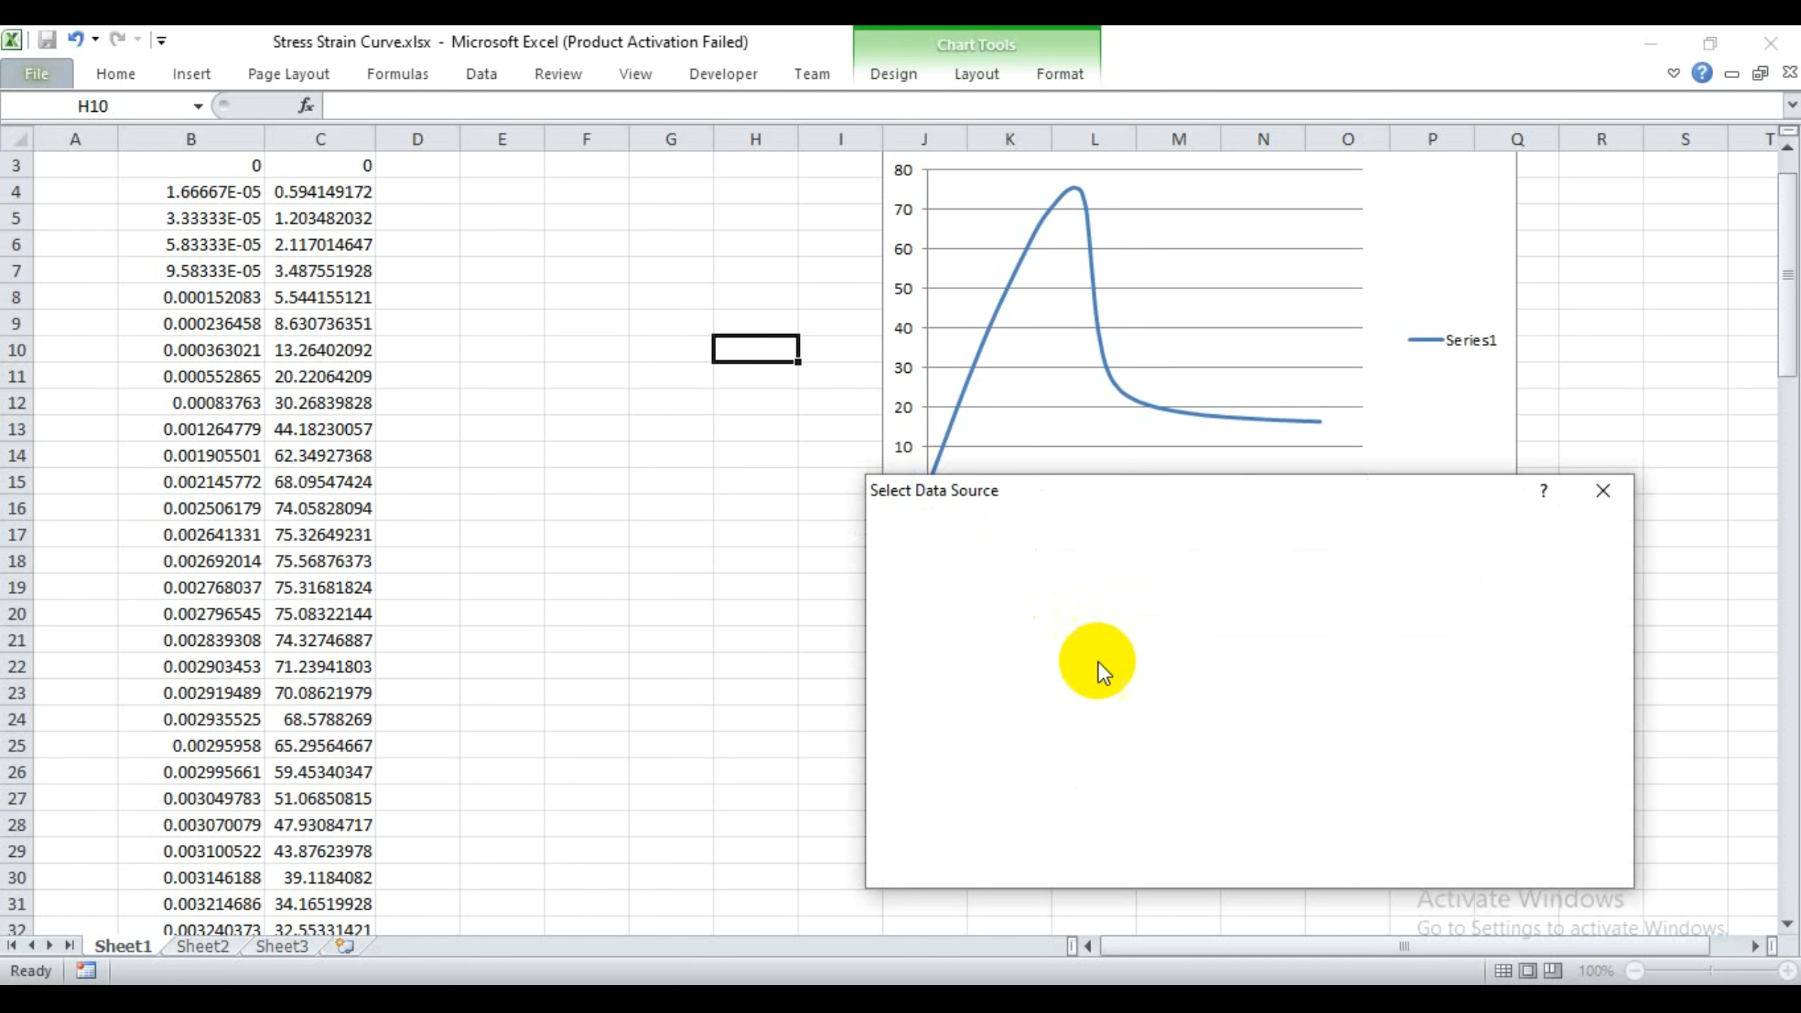
pyautogui.click(1475, 858)
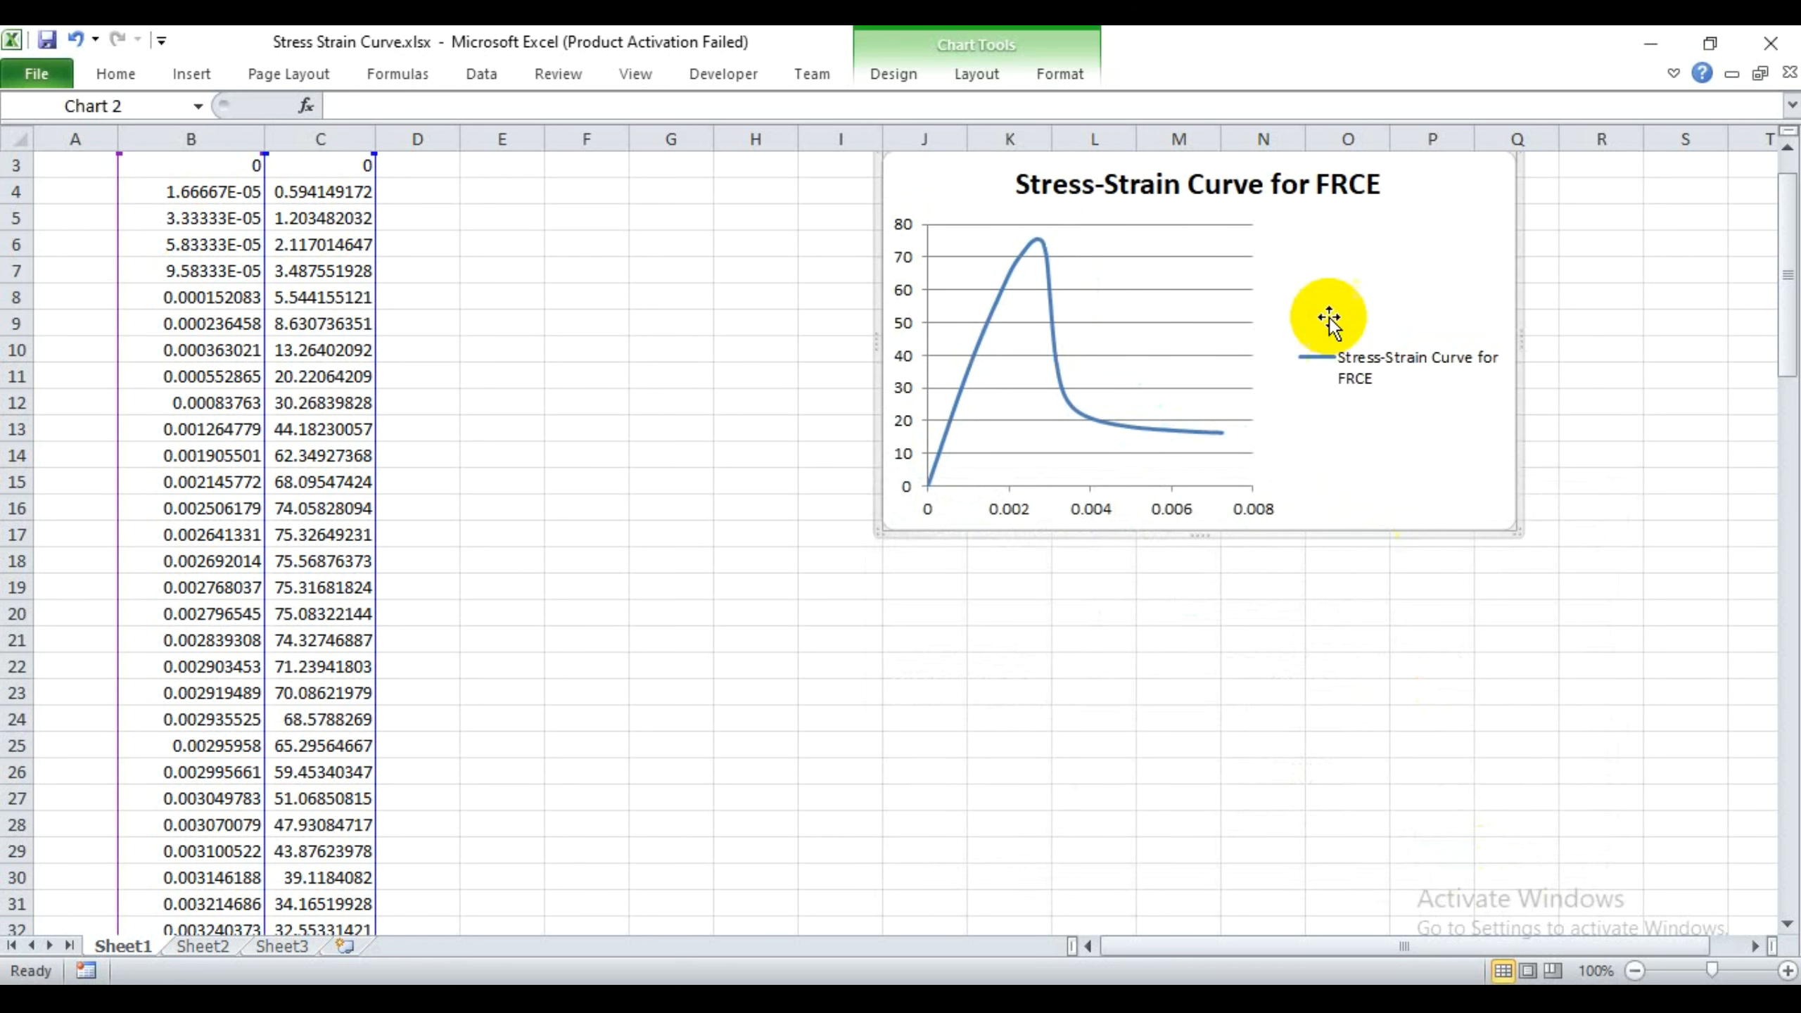
pyautogui.scroll(1, 1490, 361)
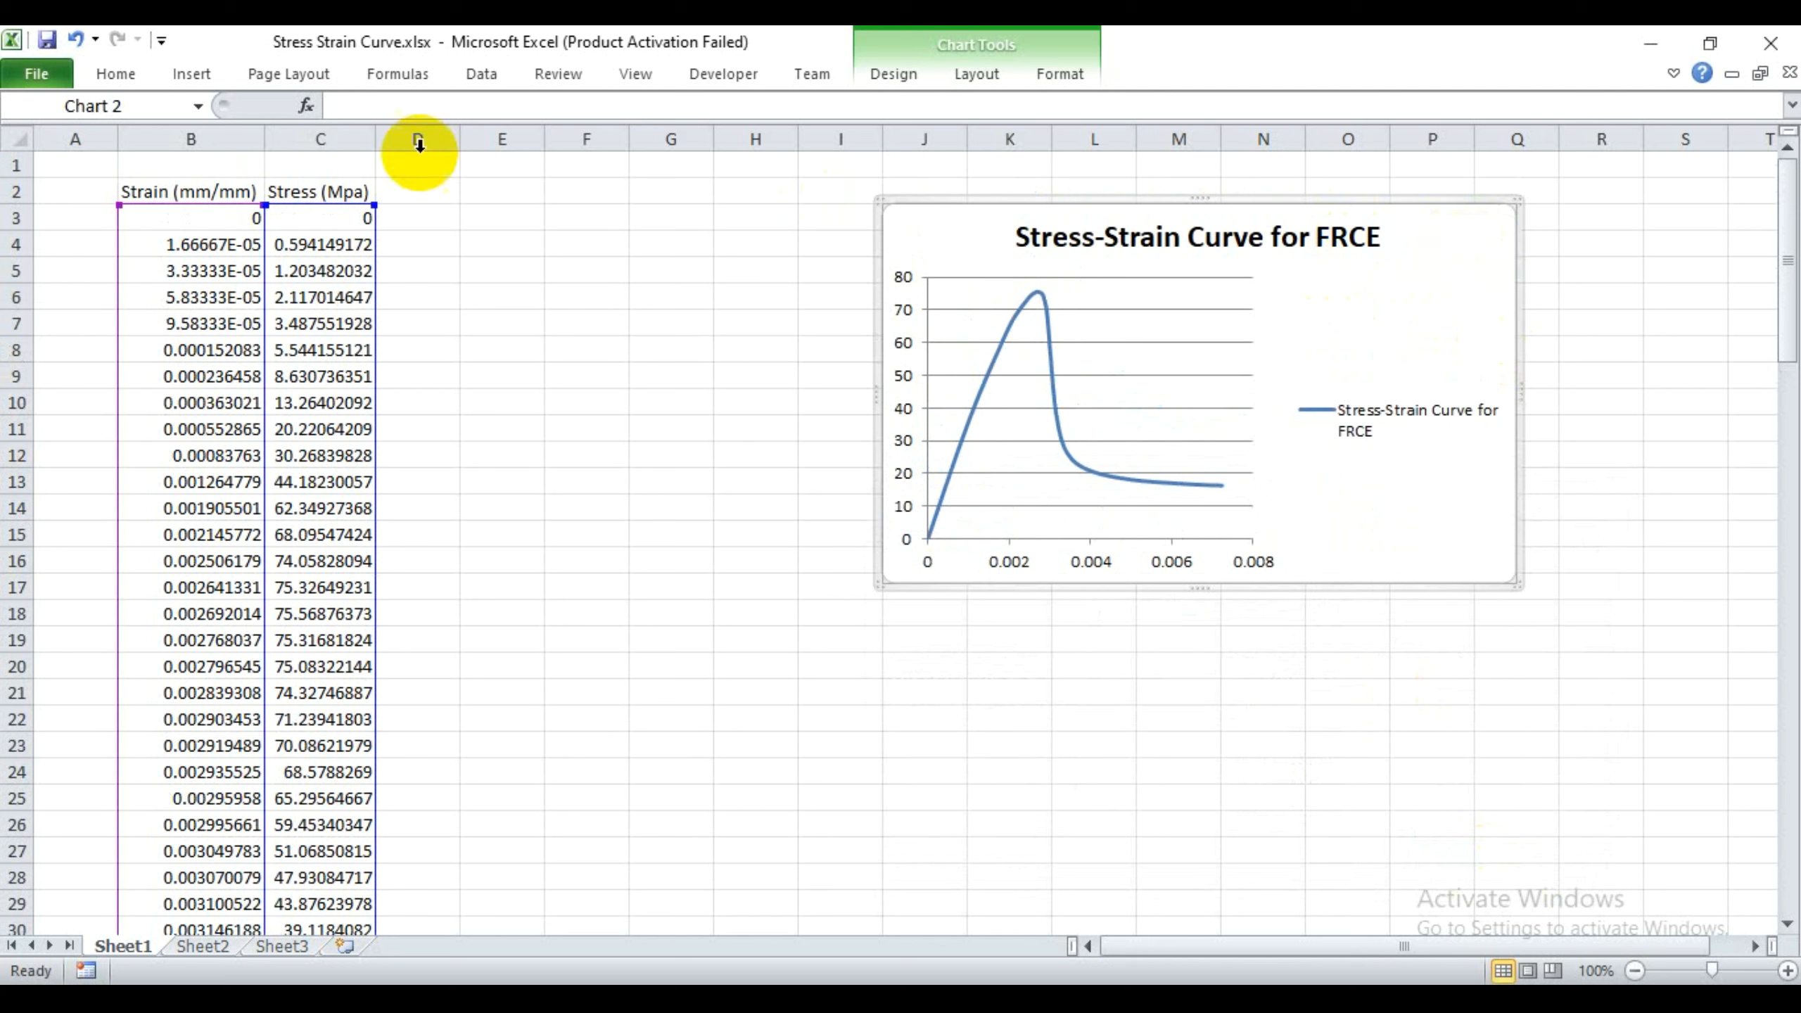
# - Set the font of the whole chart to Times New Roman
pyautogui.click(115, 73)
pyautogui.click(308, 115)
pyautogui.write('Times New Roman')
pyautogui.press('Return')
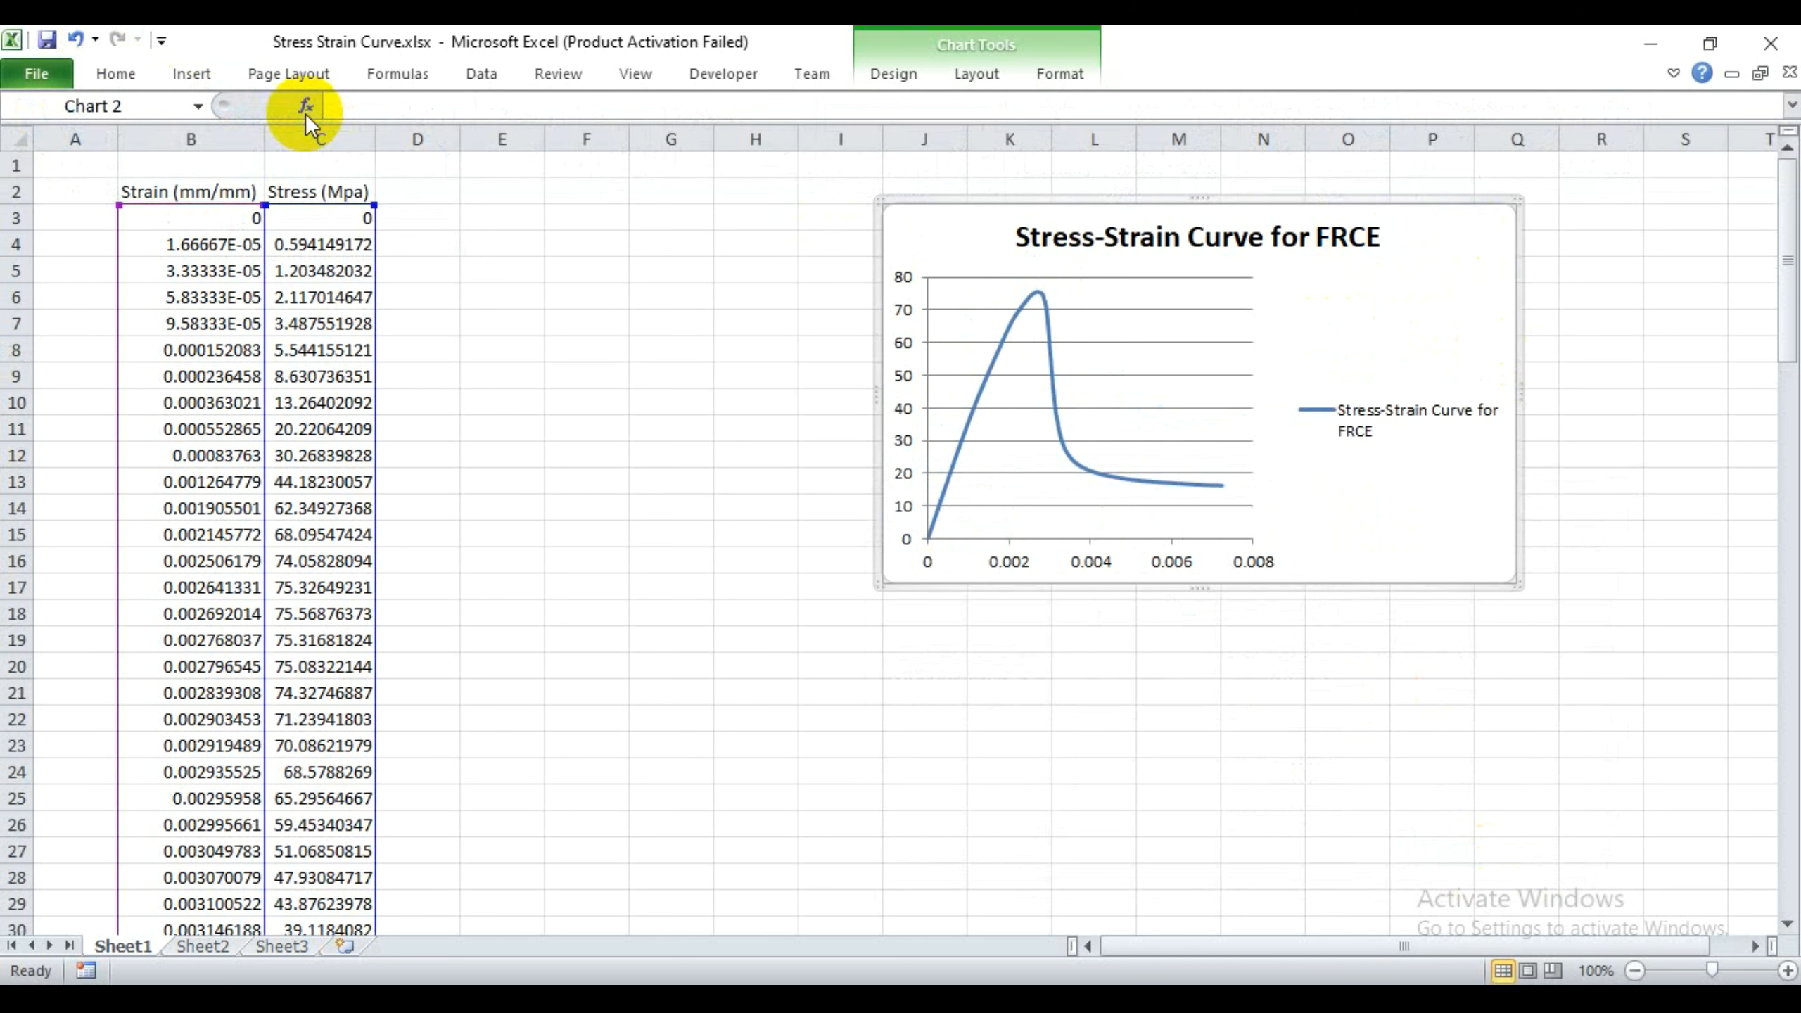
pyautogui.click(611, 329)
pyautogui.click(944, 234)
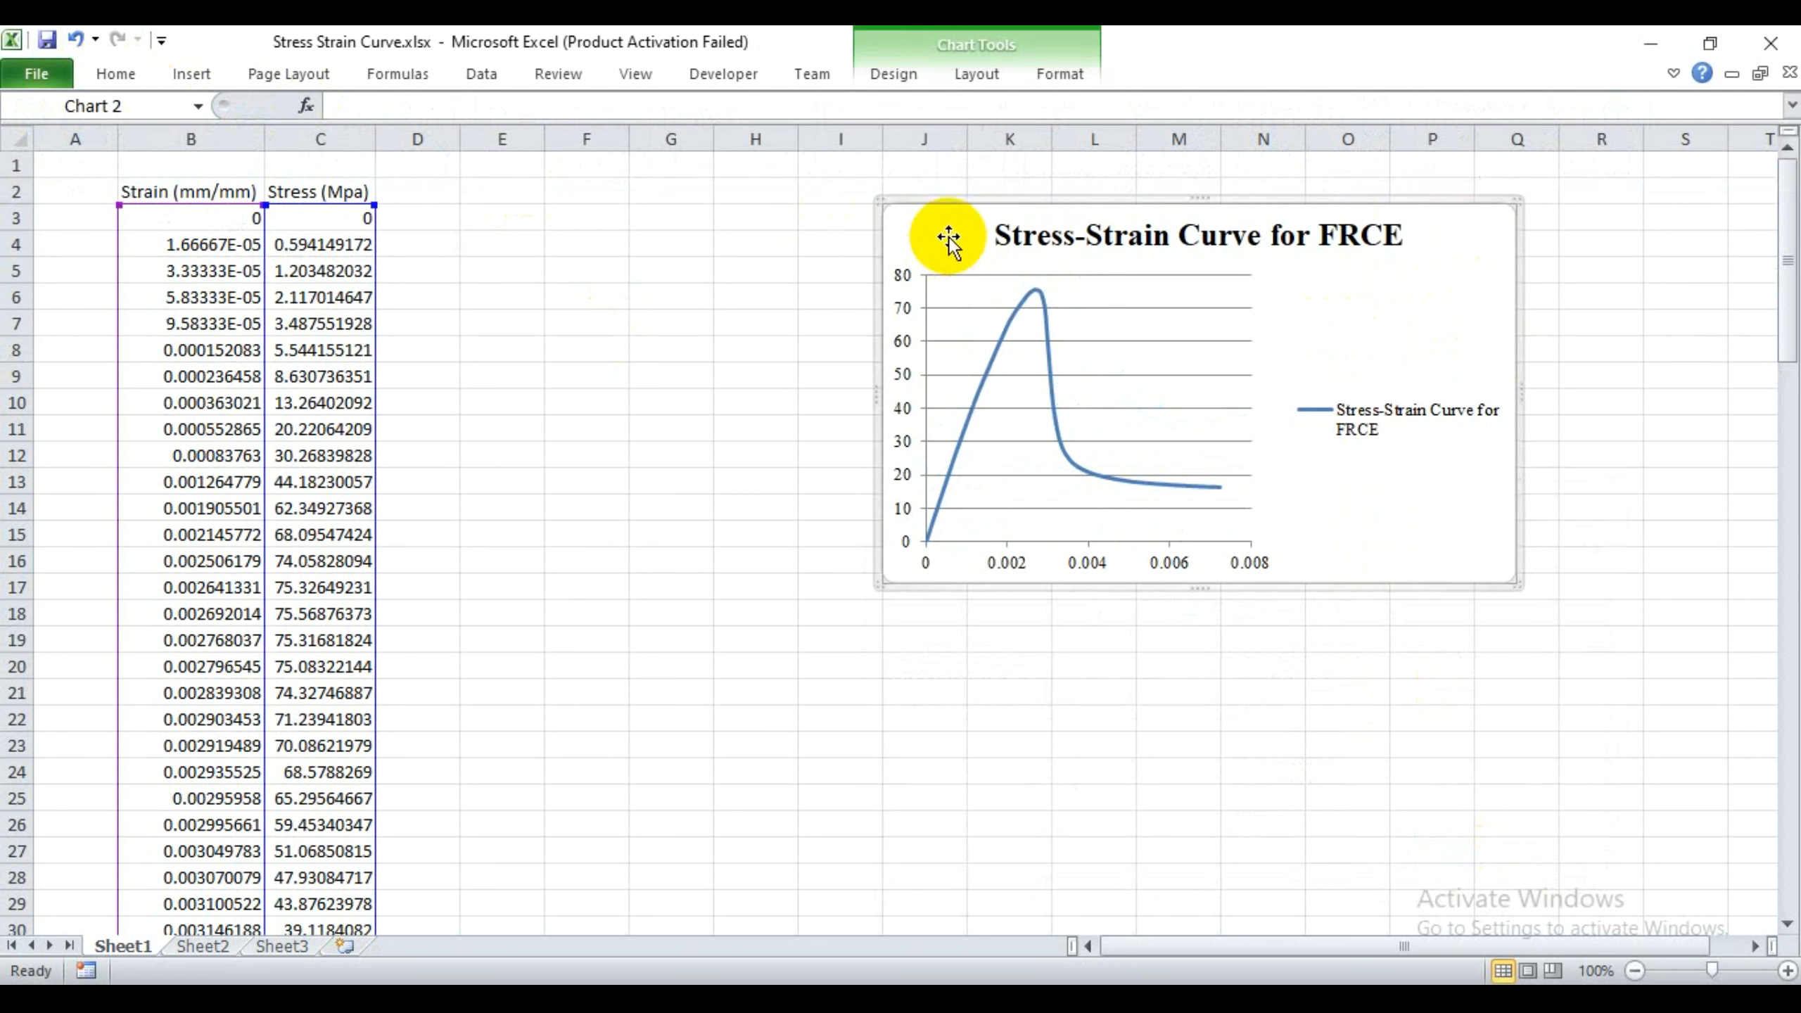
# - Add a primary horizontal axis title below the axis of the stress-strain chart
pyautogui.click(1053, 73)
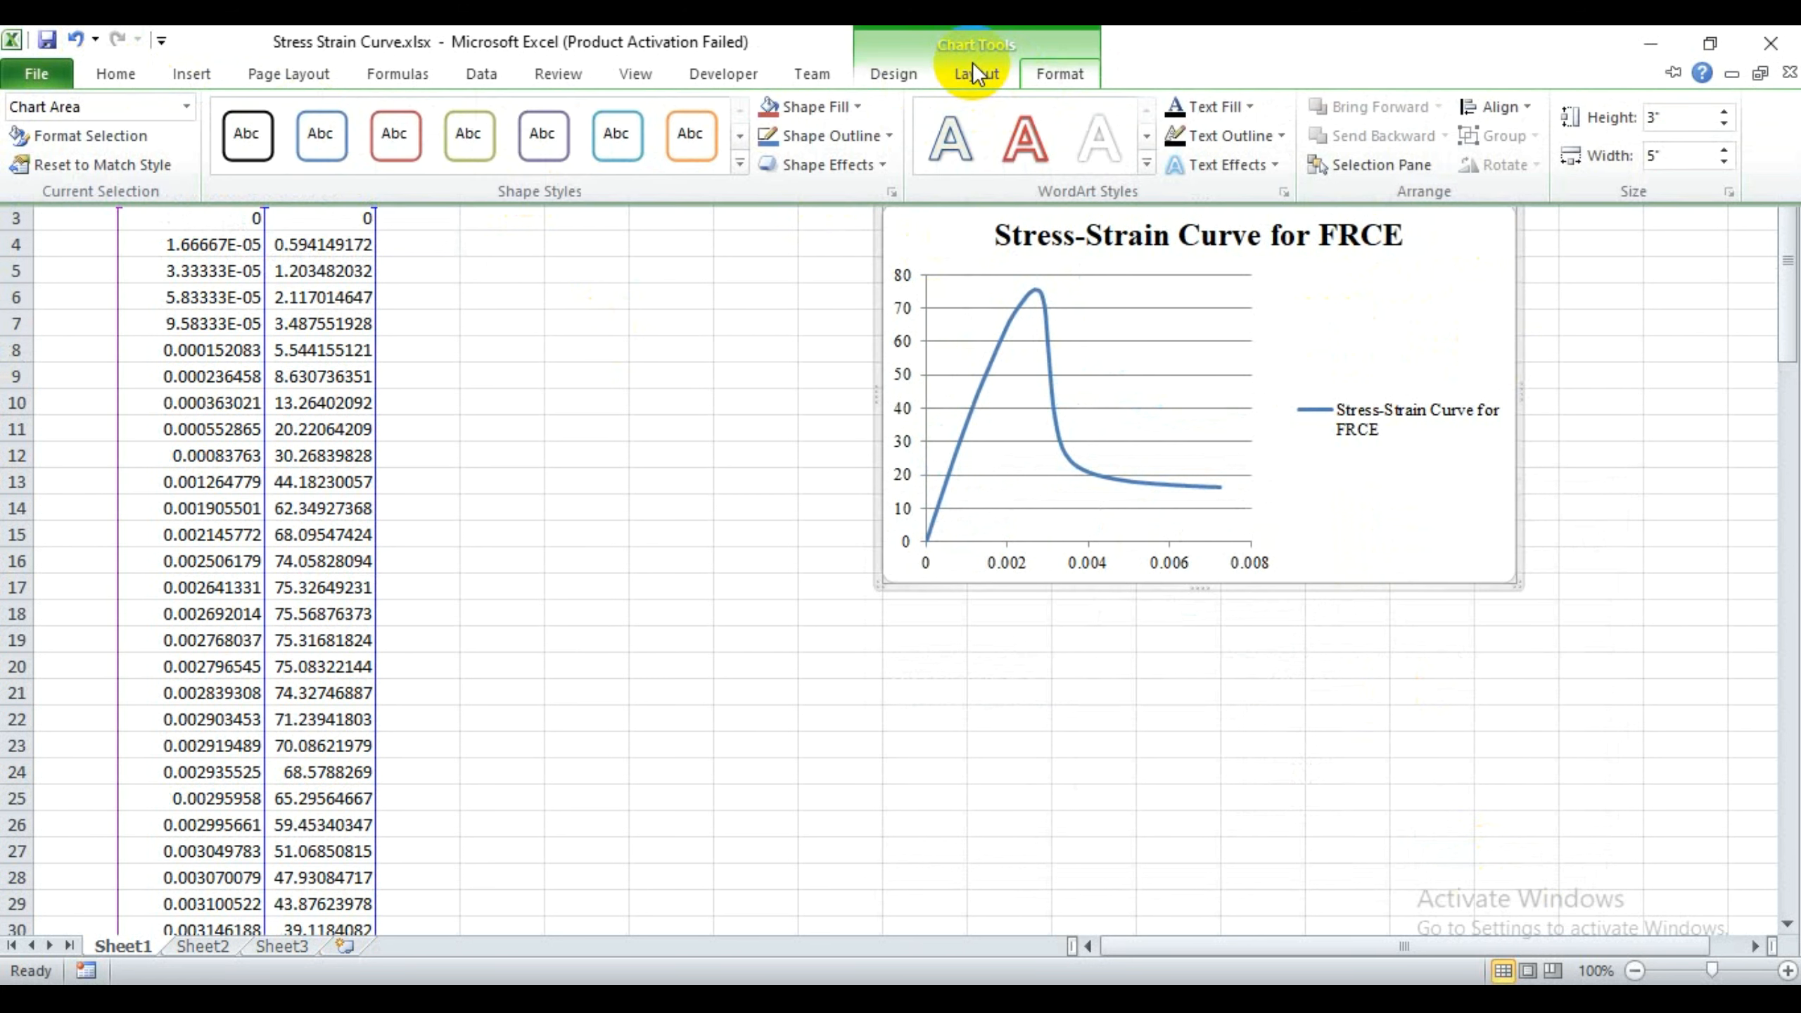
pyautogui.click(973, 73)
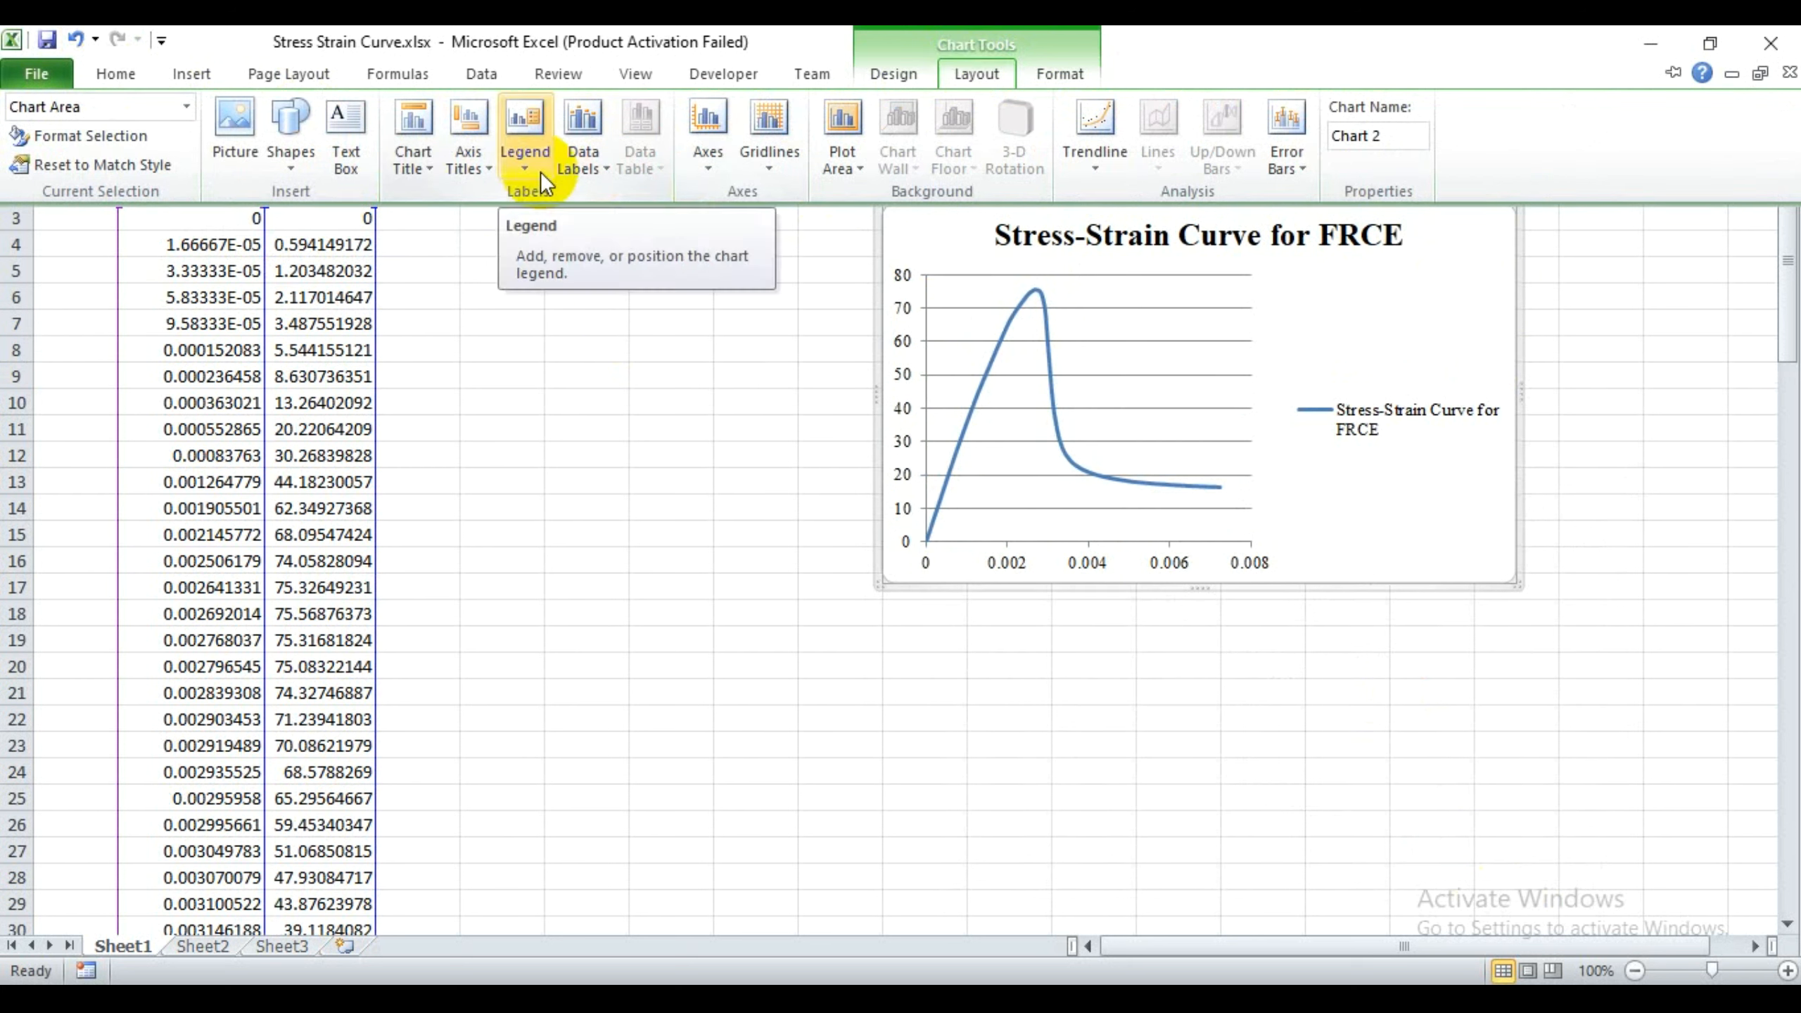
pyautogui.click(427, 158)
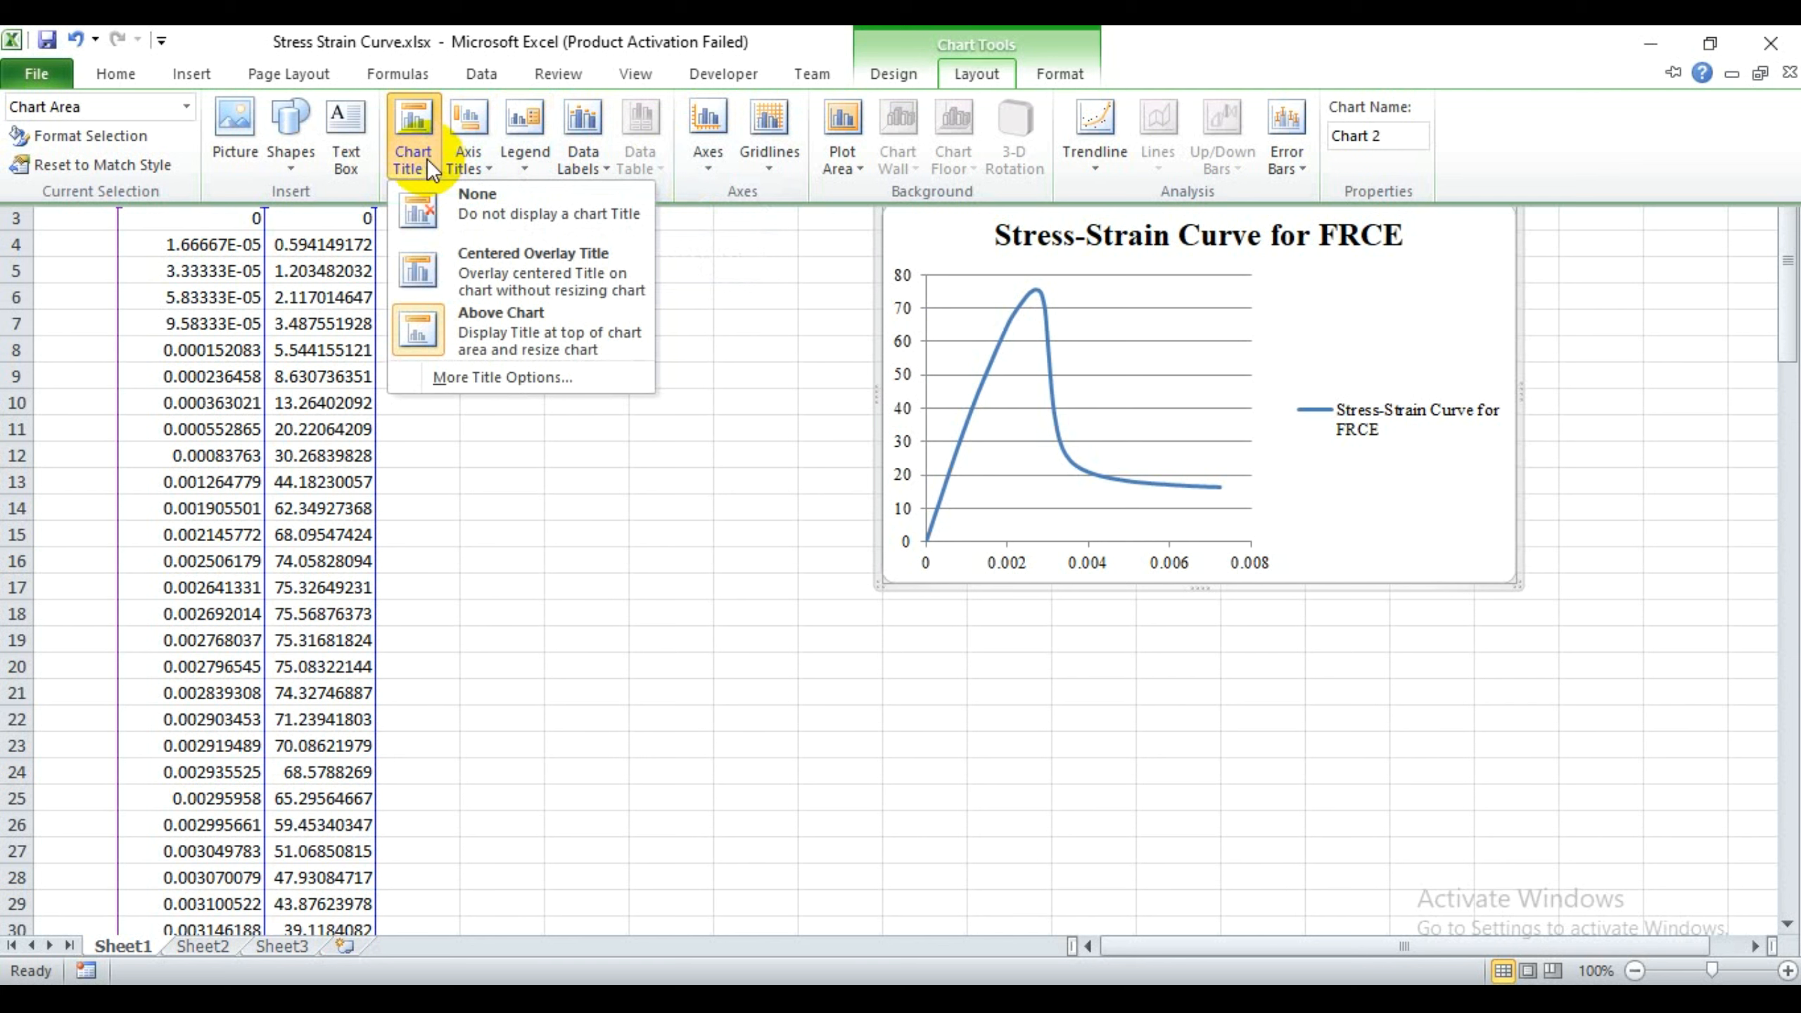
pyautogui.click(433, 156)
pyautogui.click(471, 162)
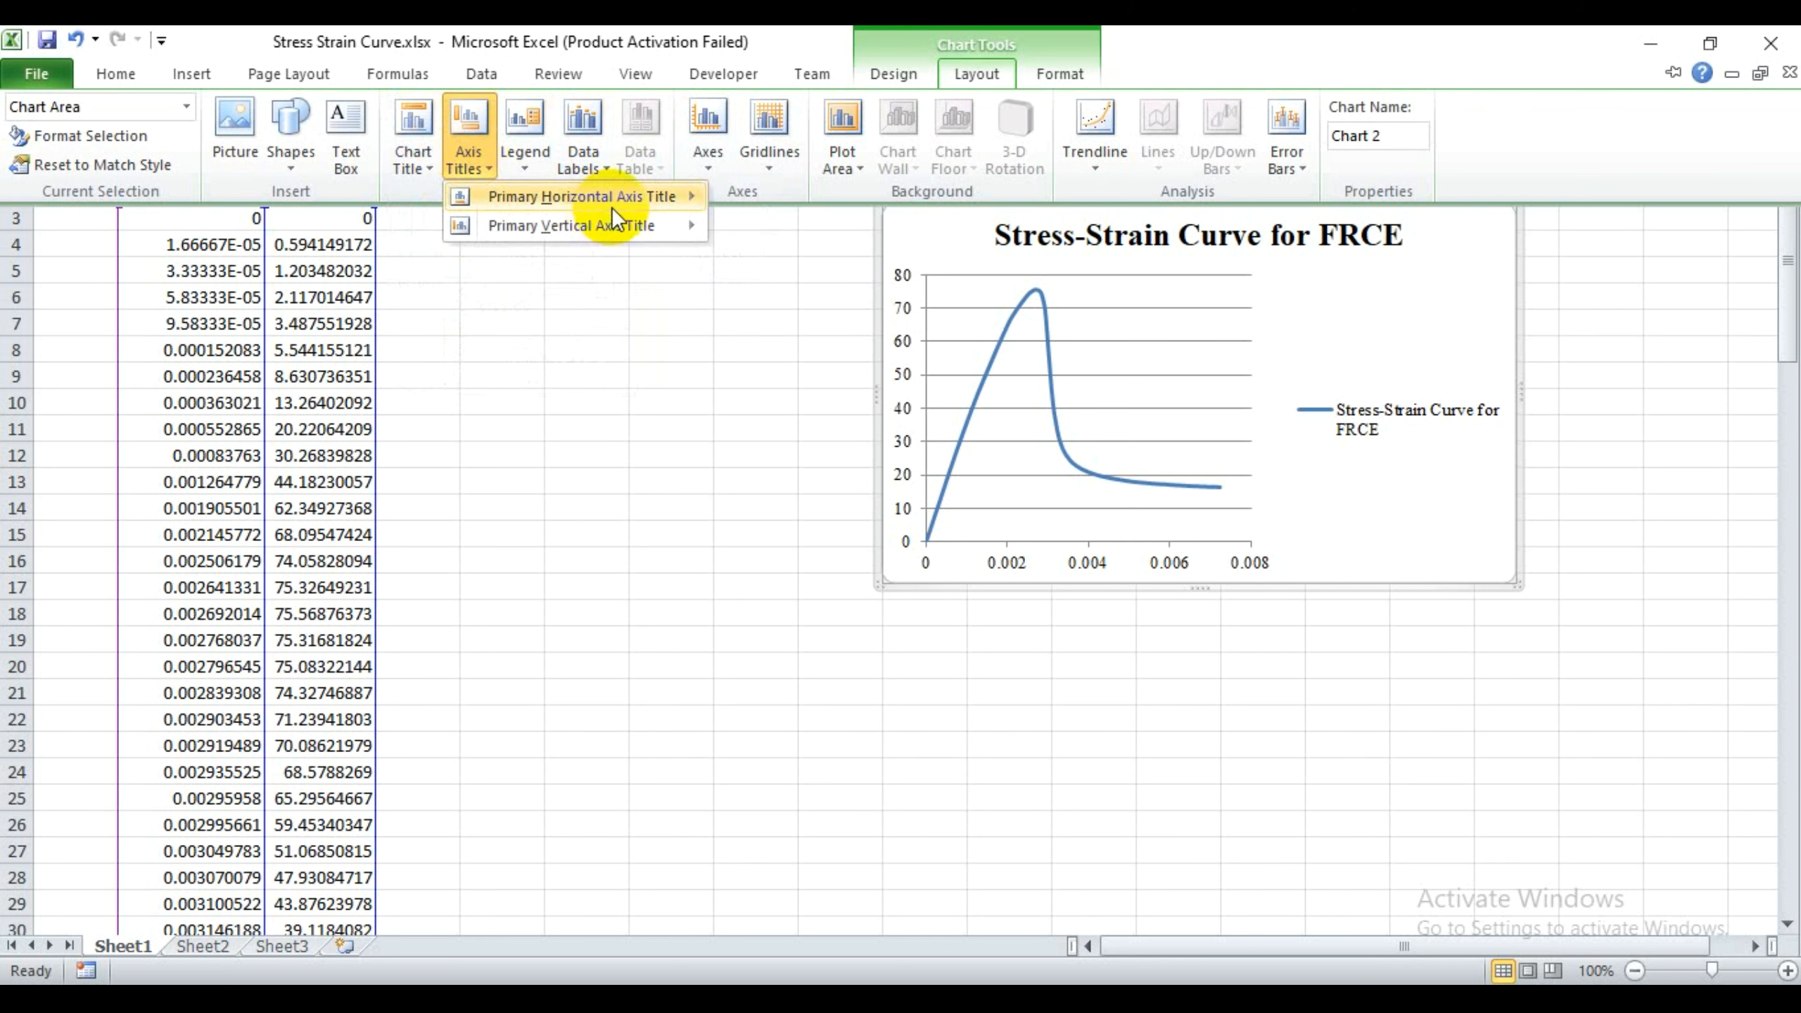
pyautogui.moveTo(617, 199)
pyautogui.click(780, 272)
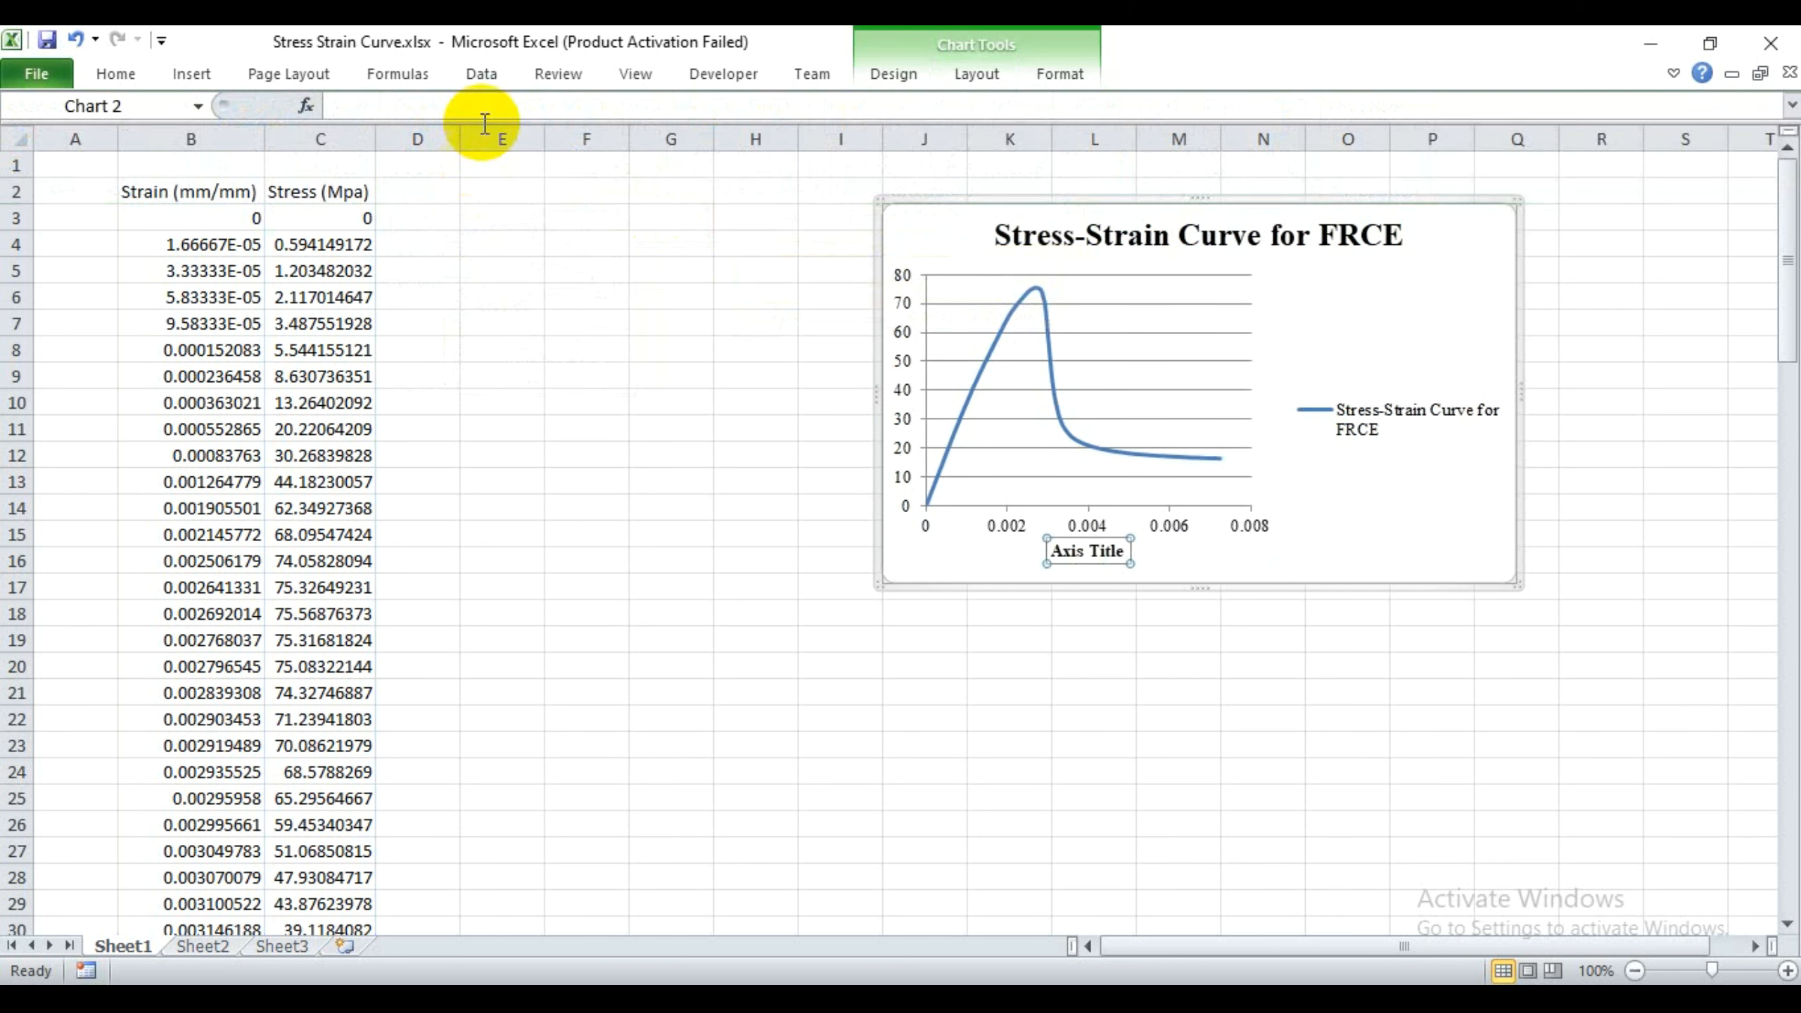
# - Add a rotated primary vertical axis title to the stress-strain chart
pyautogui.click(1058, 72)
pyautogui.click(974, 74)
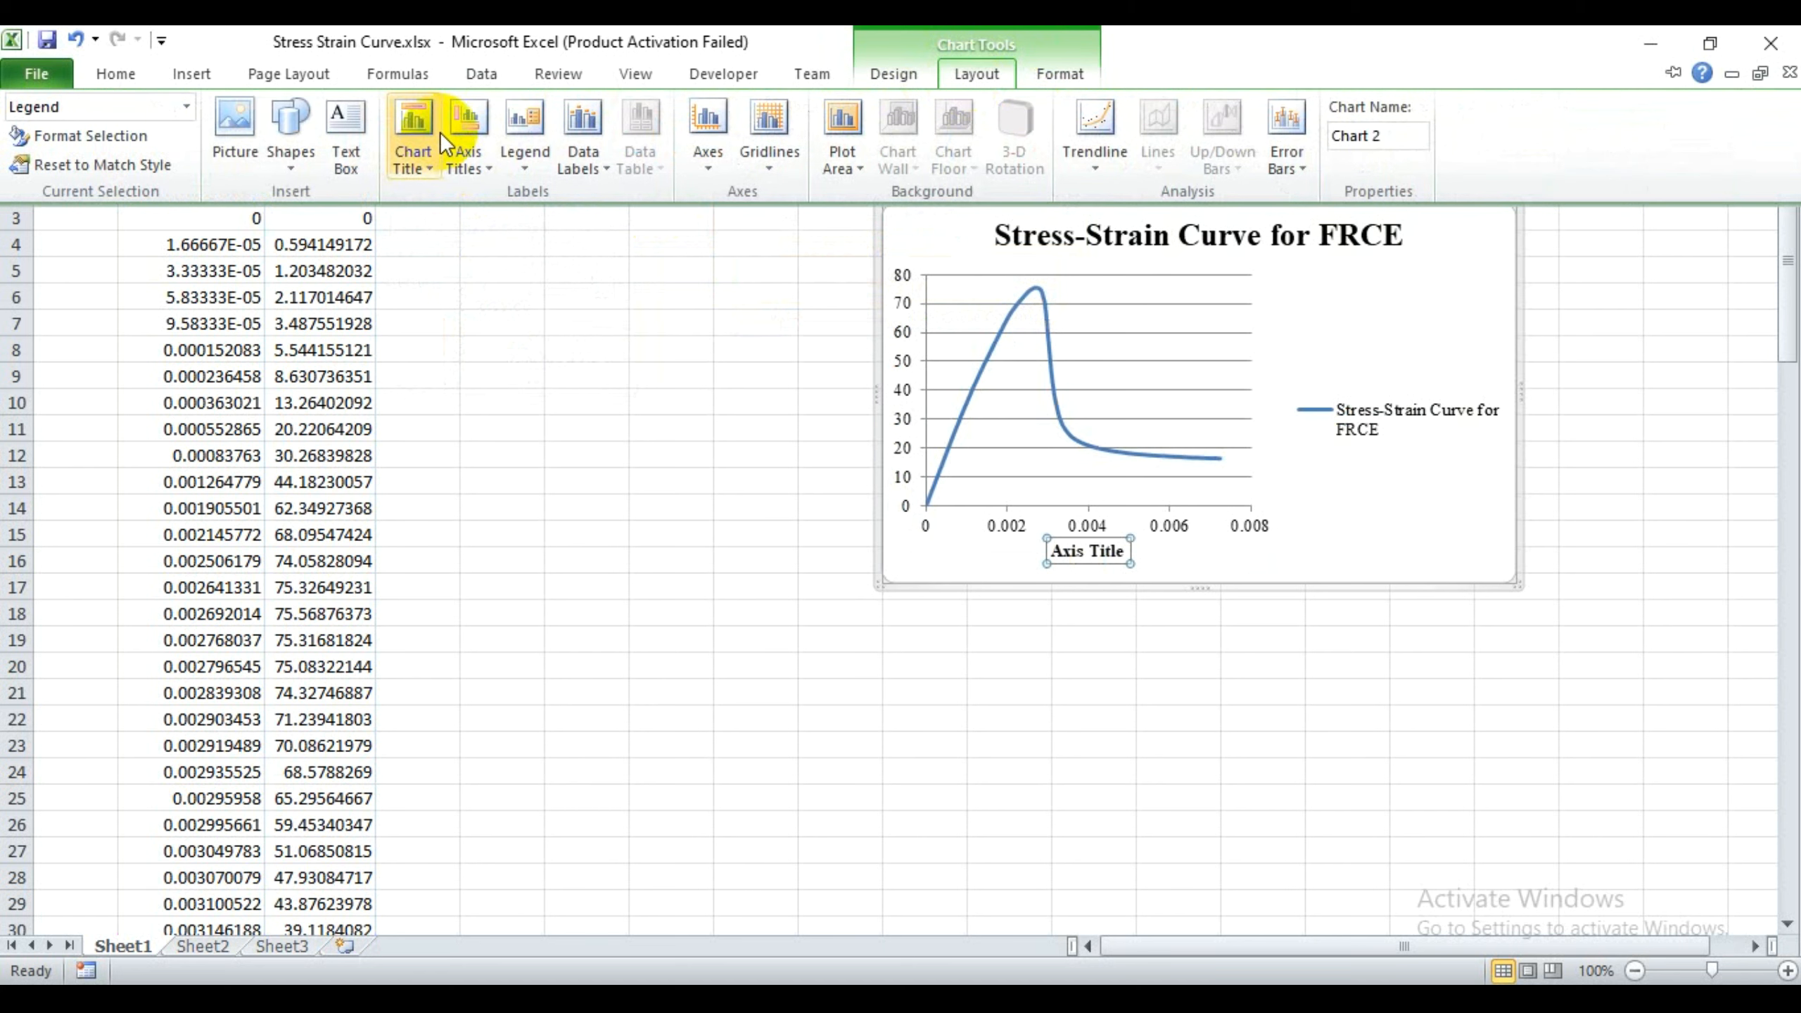
pyautogui.click(471, 161)
pyautogui.moveTo(597, 224)
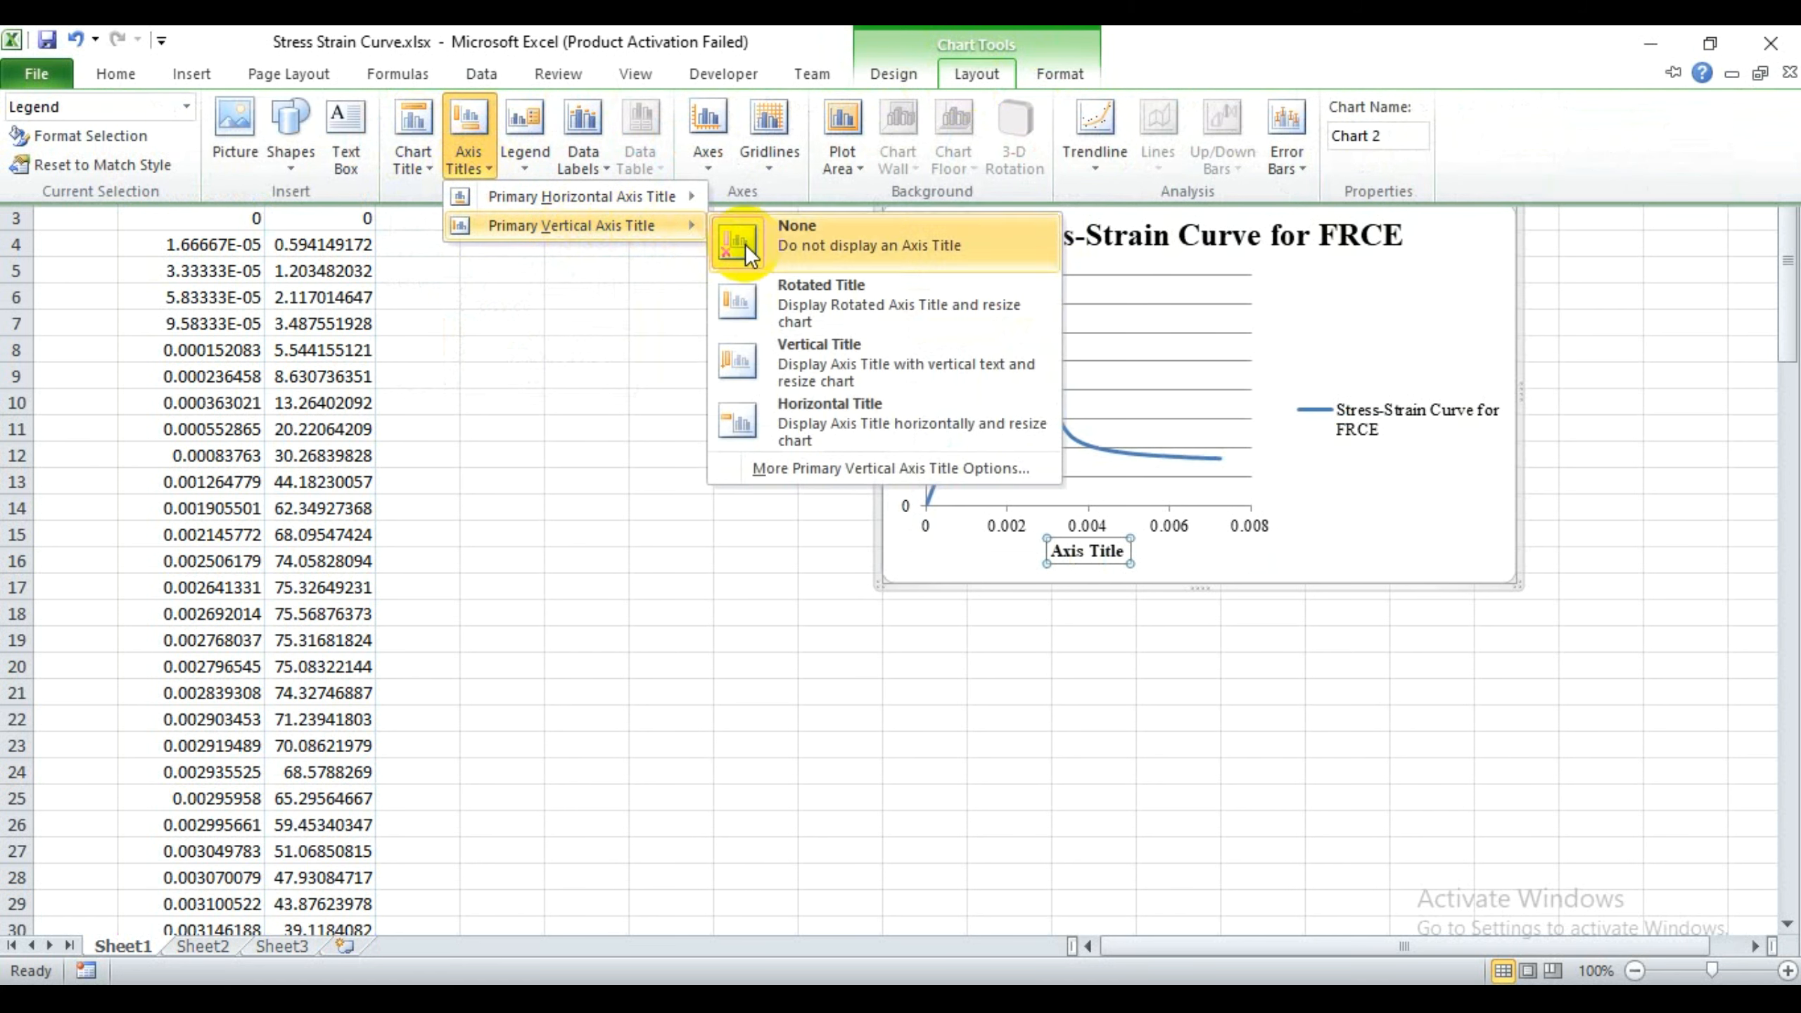
pyautogui.click(785, 291)
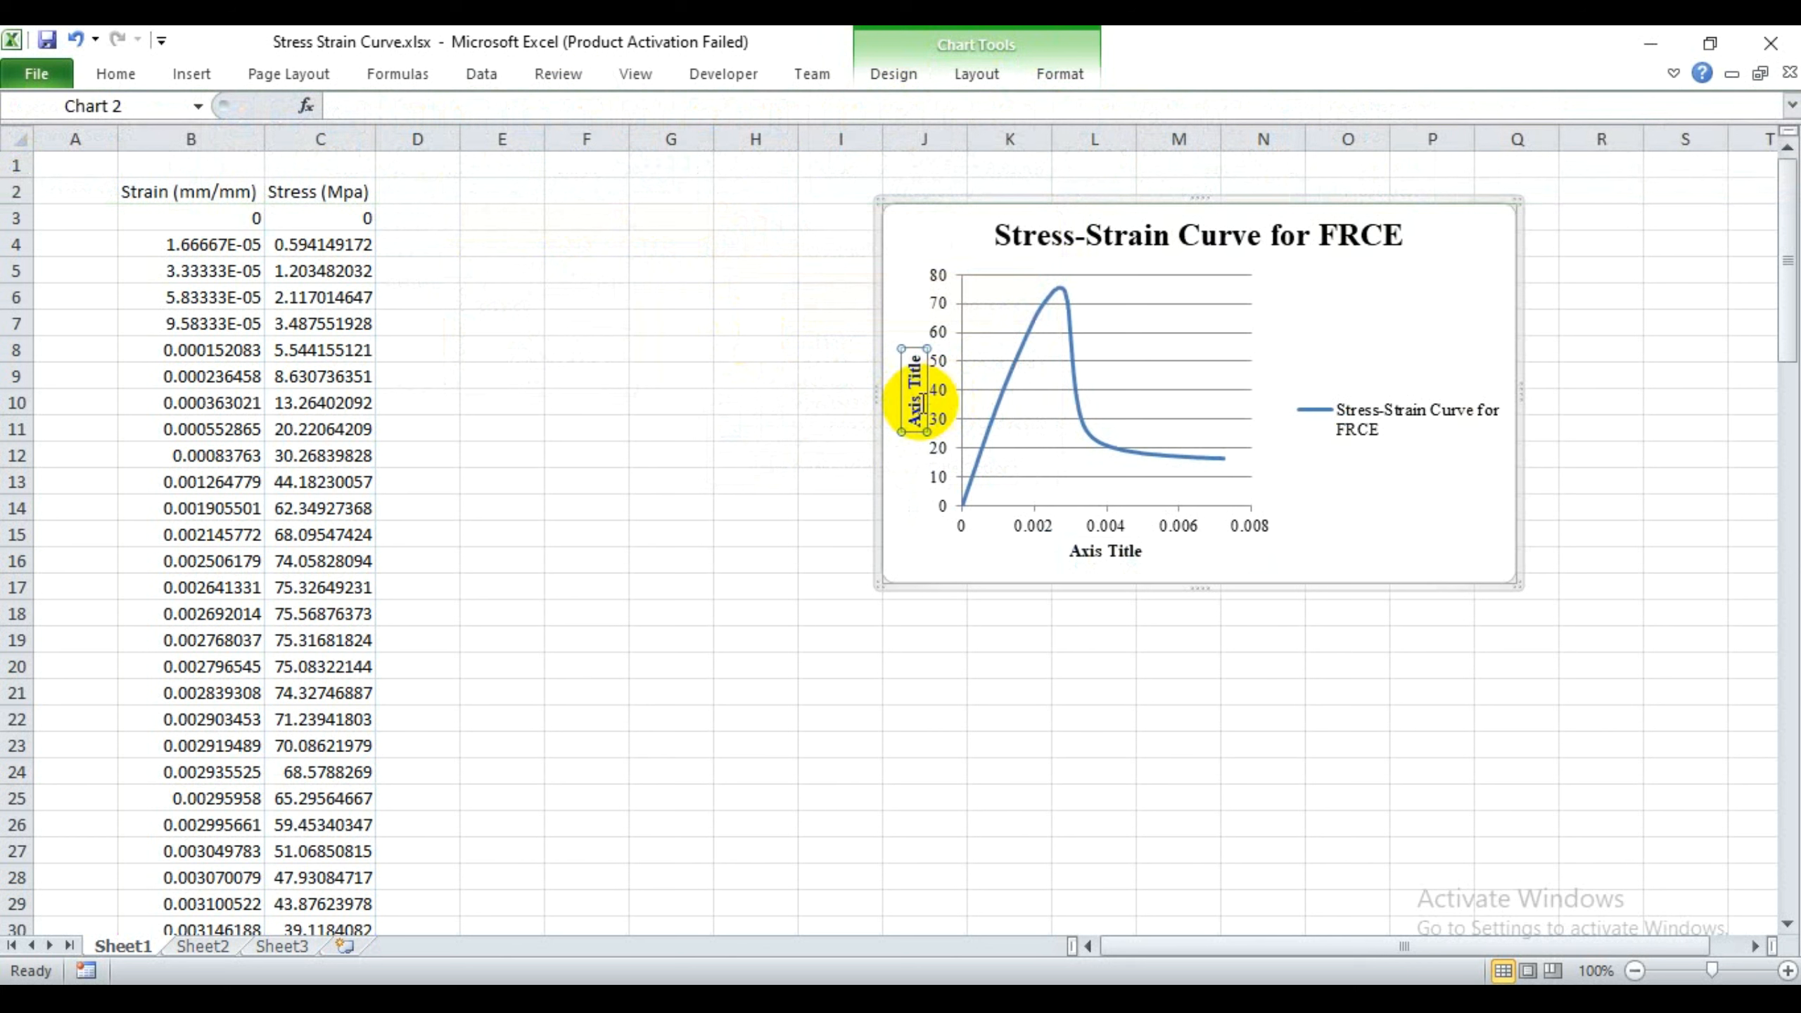
# - Replace the vertical axis title's placeholder text with "Stress (MPa)"
pyautogui.tripleClick(918, 401)
pyautogui.press('Delete')
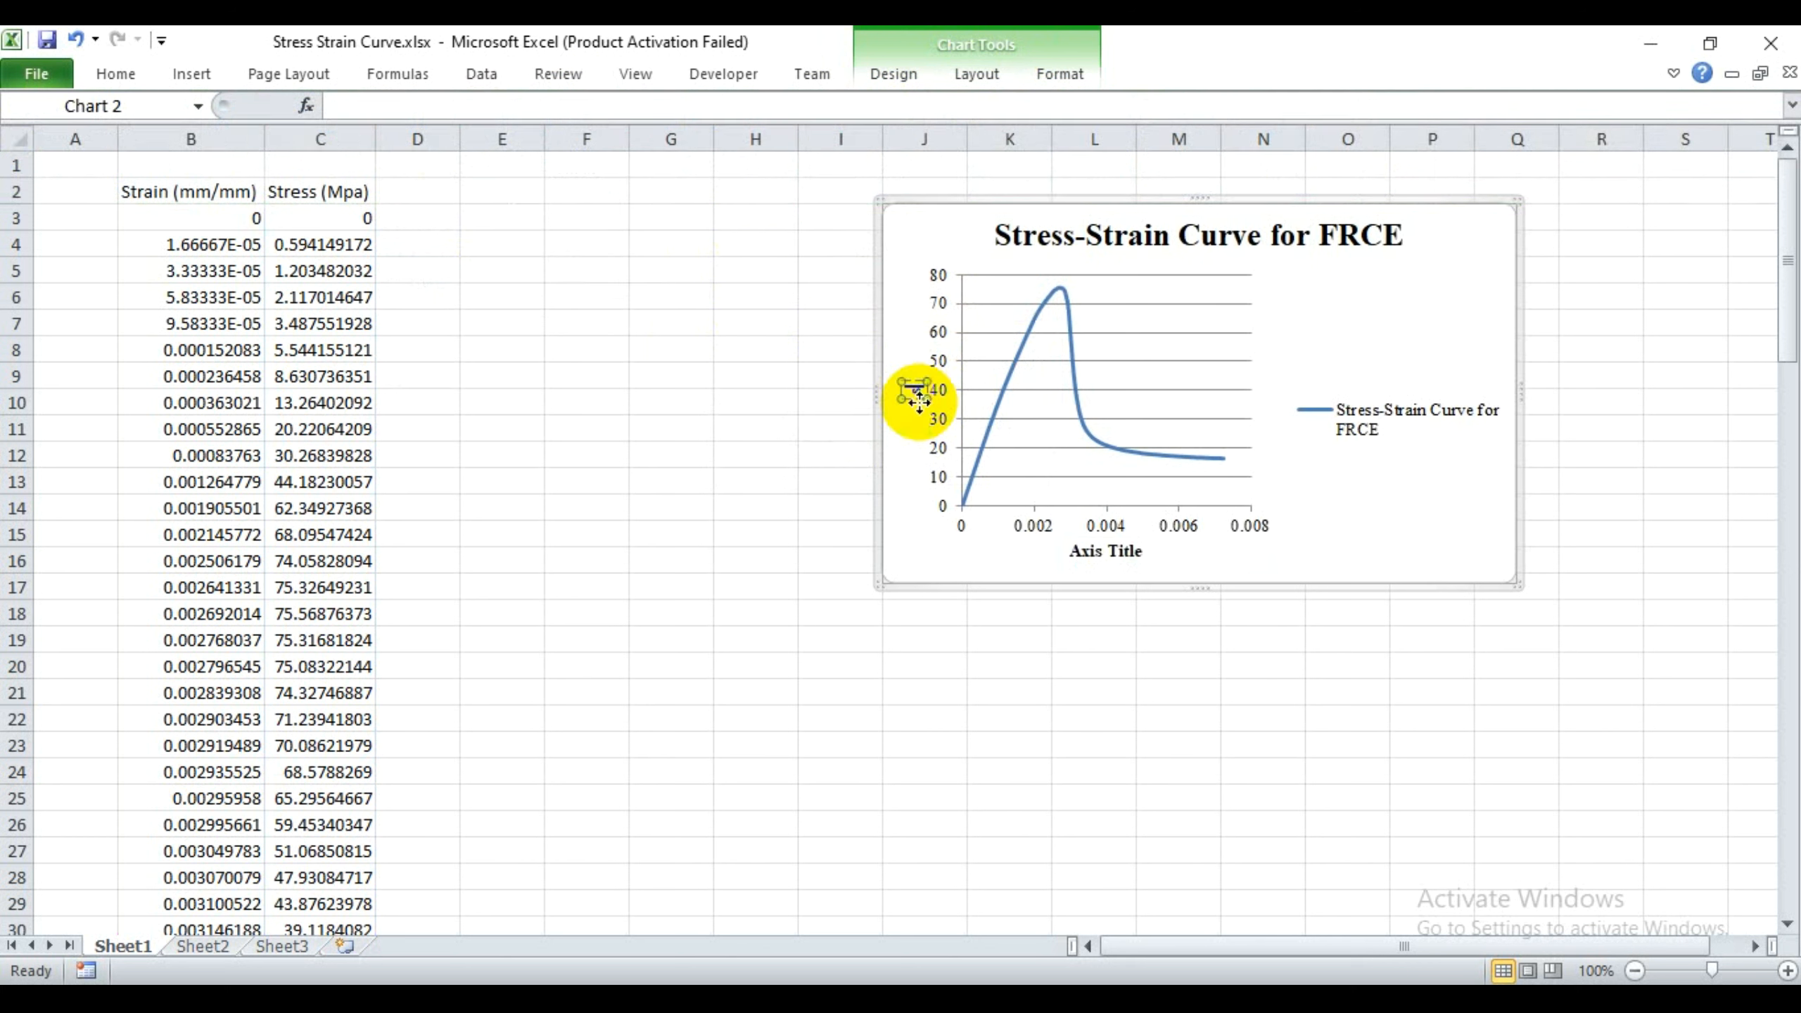
pyautogui.write('Stre')
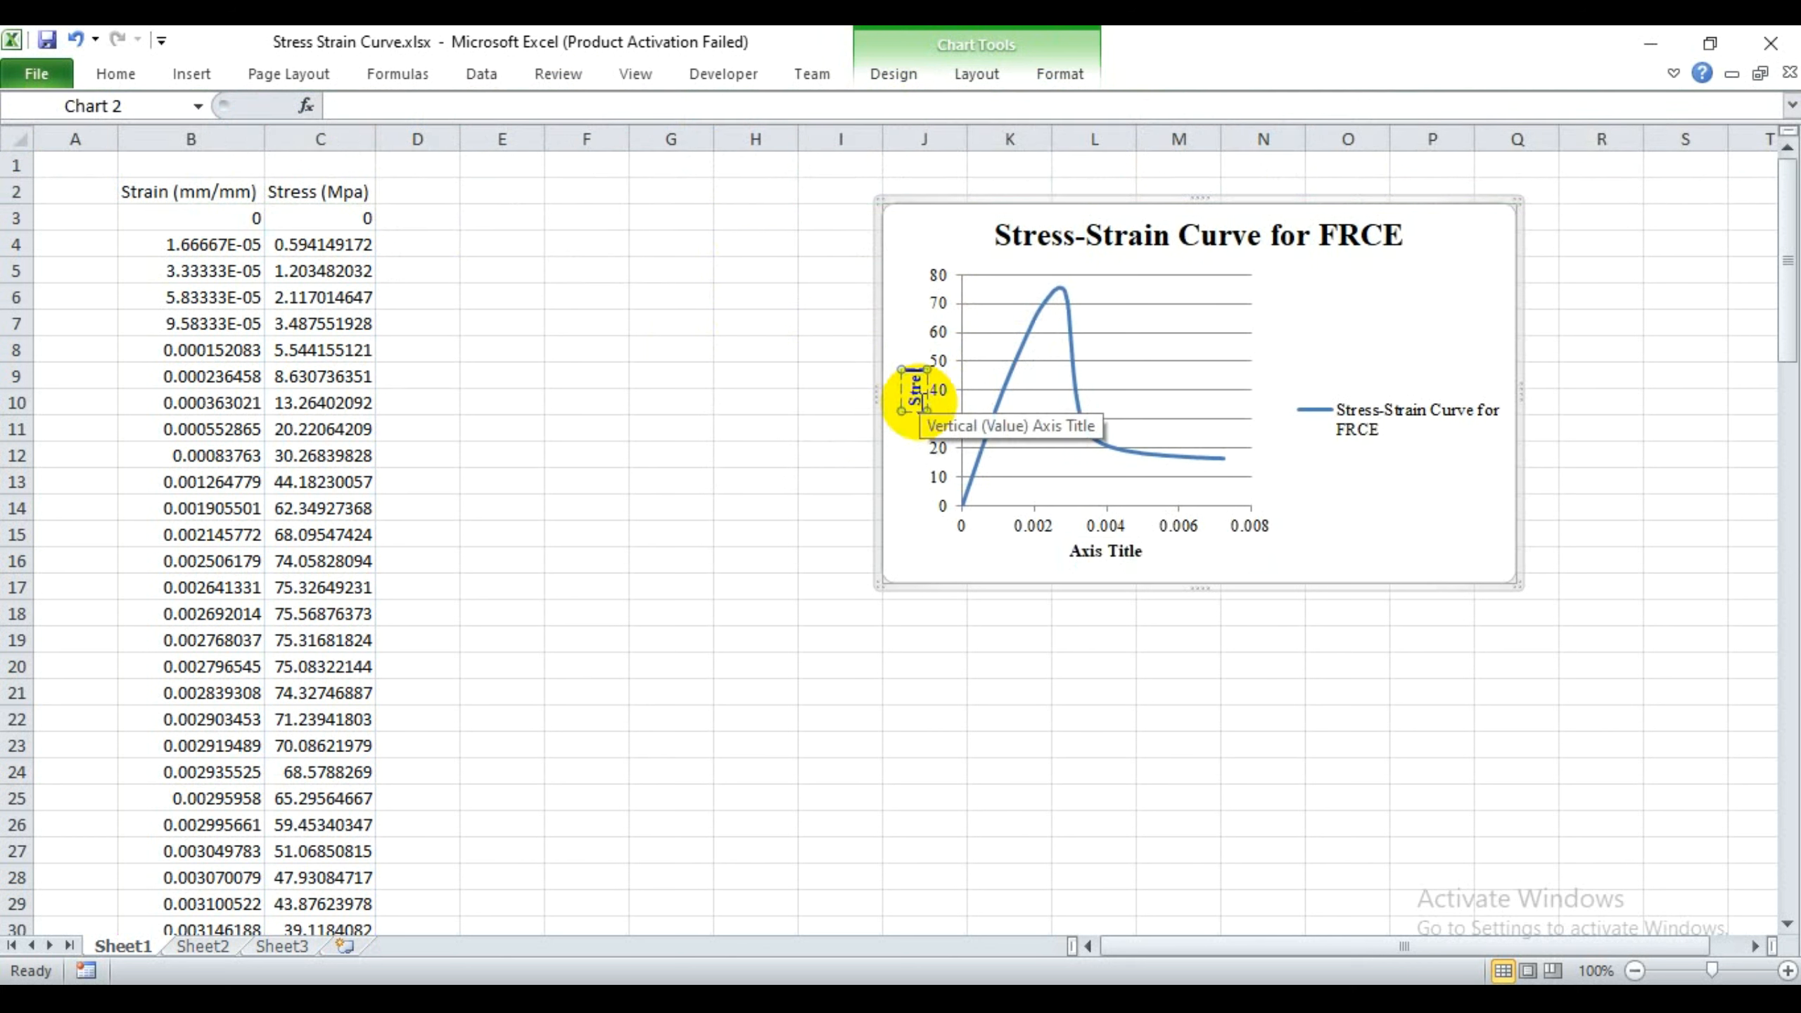
pyautogui.write('ss (MPa)')
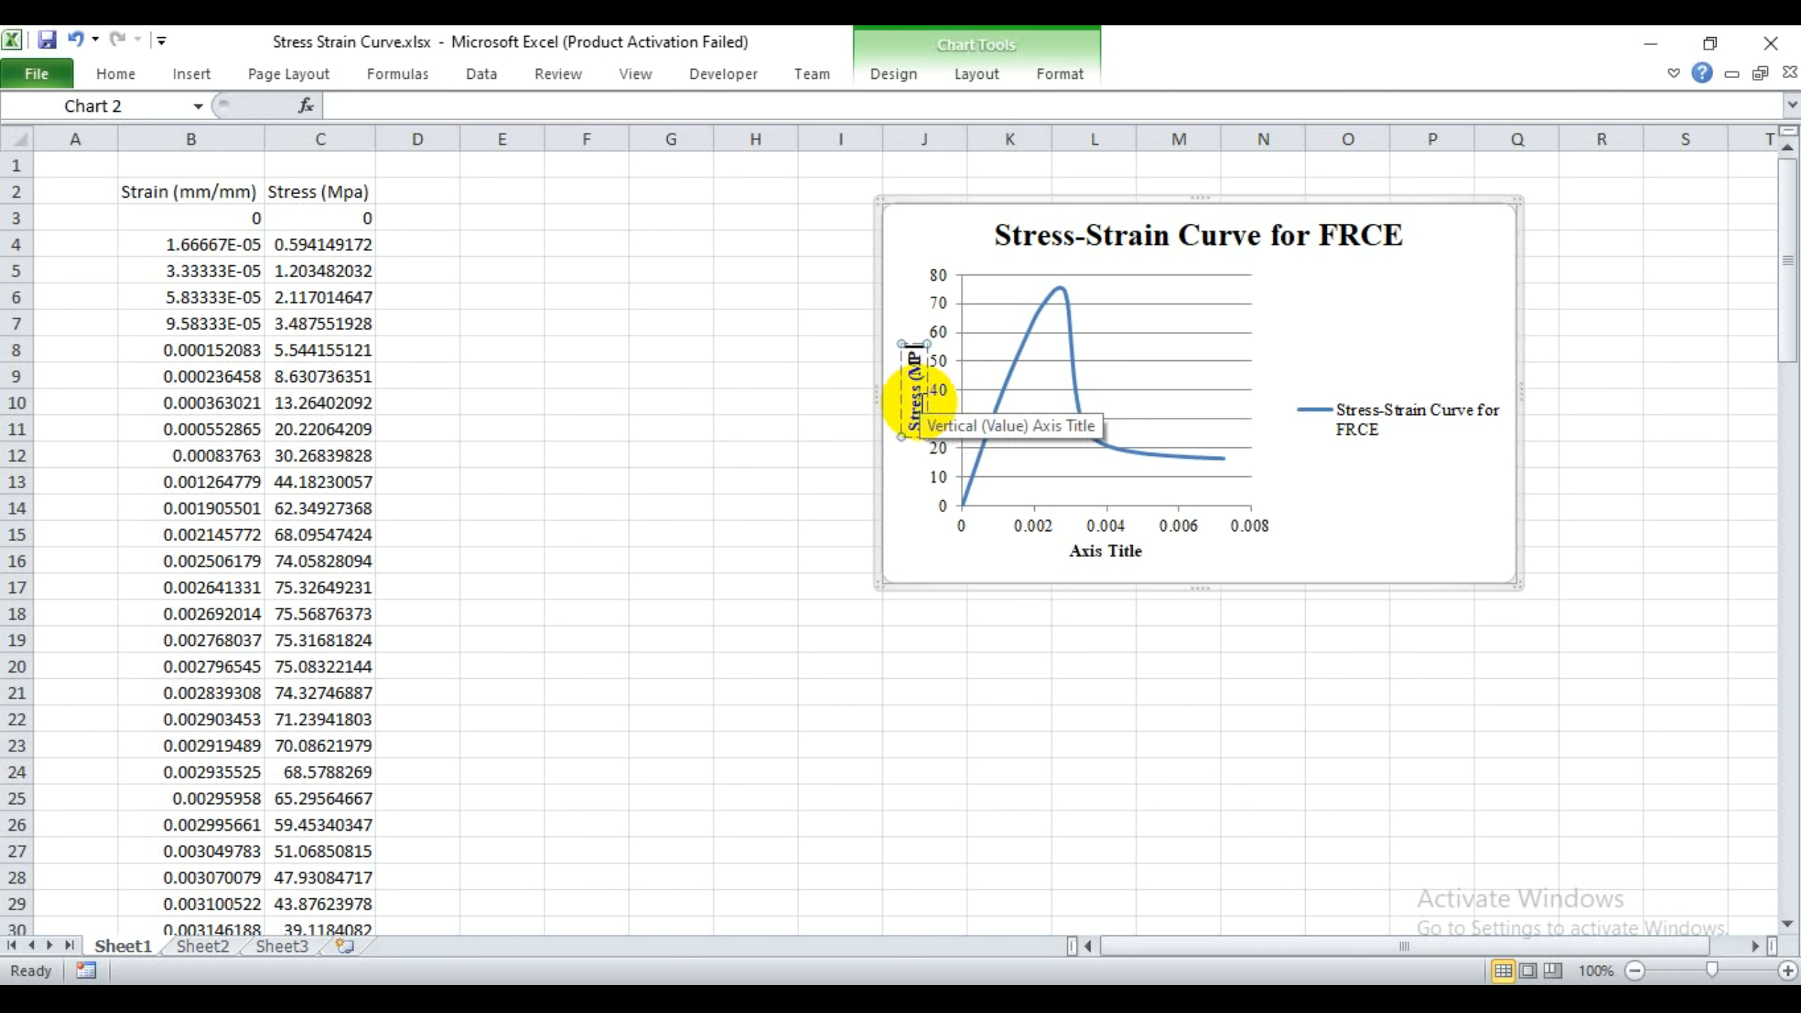
# - Replace the horizontal axis title's placeholder text with "Strain (mm/mm)"
pyautogui.click(1089, 555)
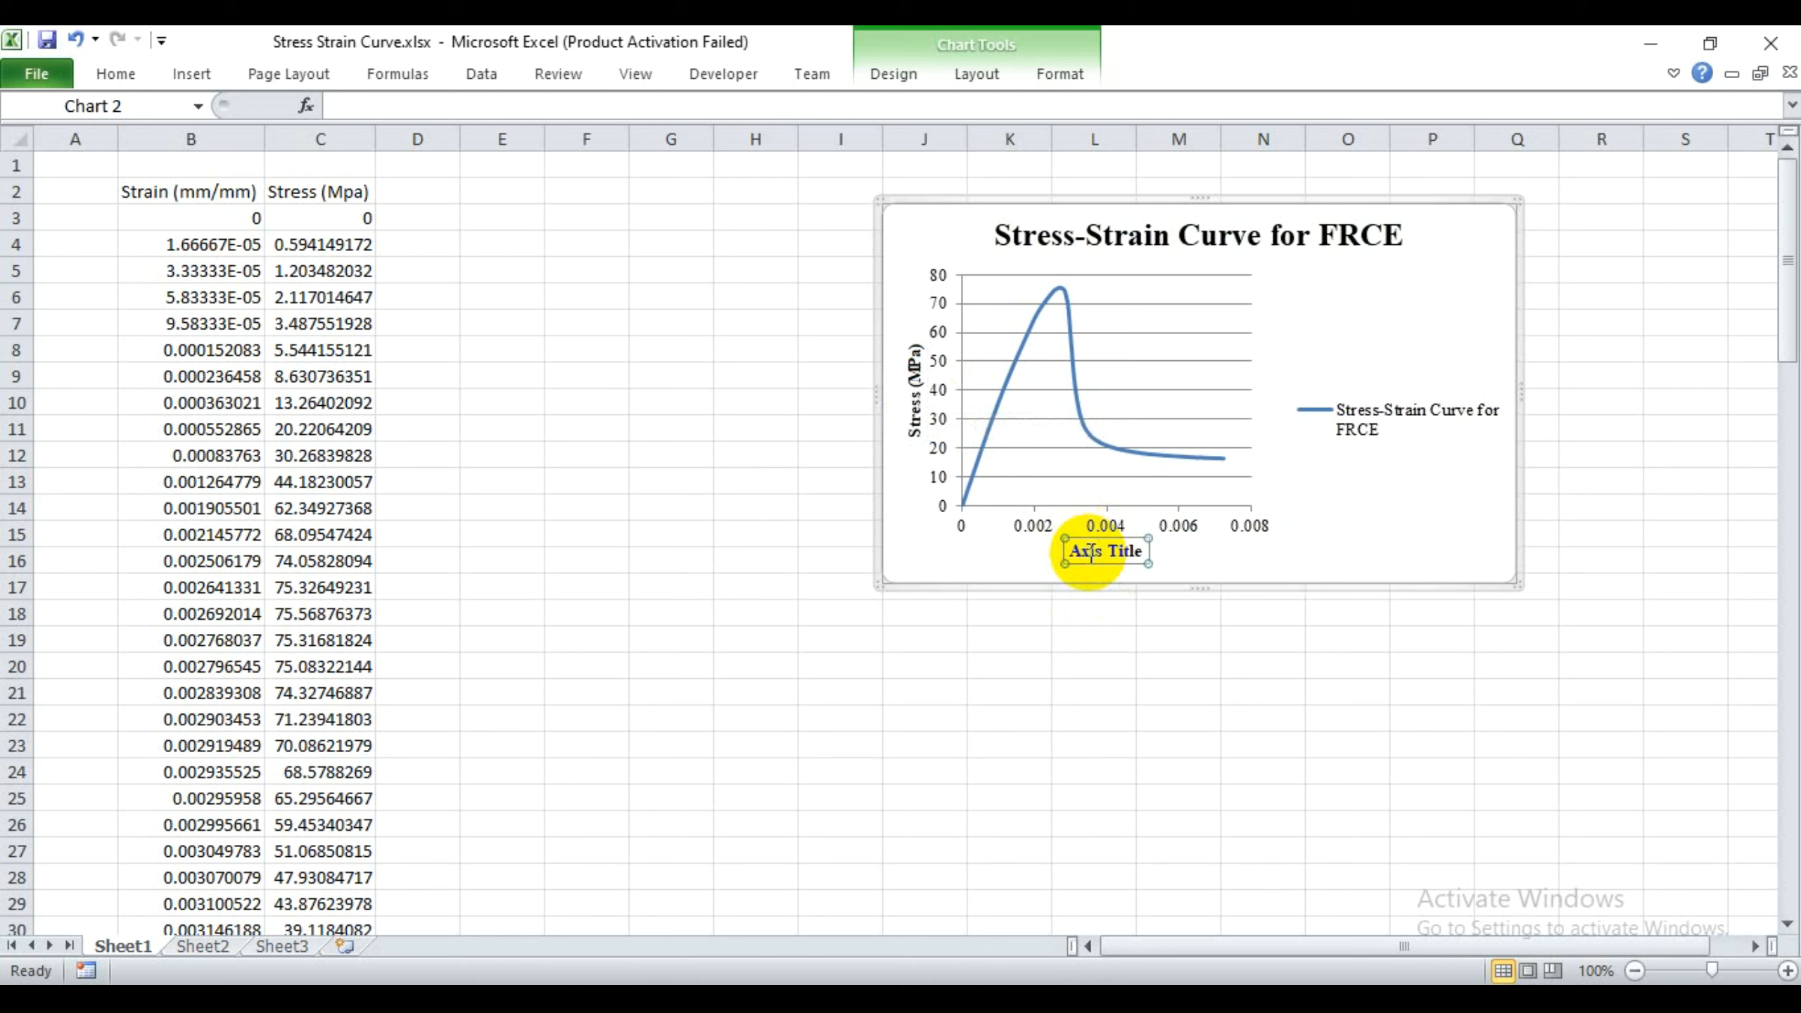
pyautogui.doubleClick(1090, 555)
pyautogui.press('Escape')
pyautogui.tripleClick(1090, 555)
pyautogui.write('Str')
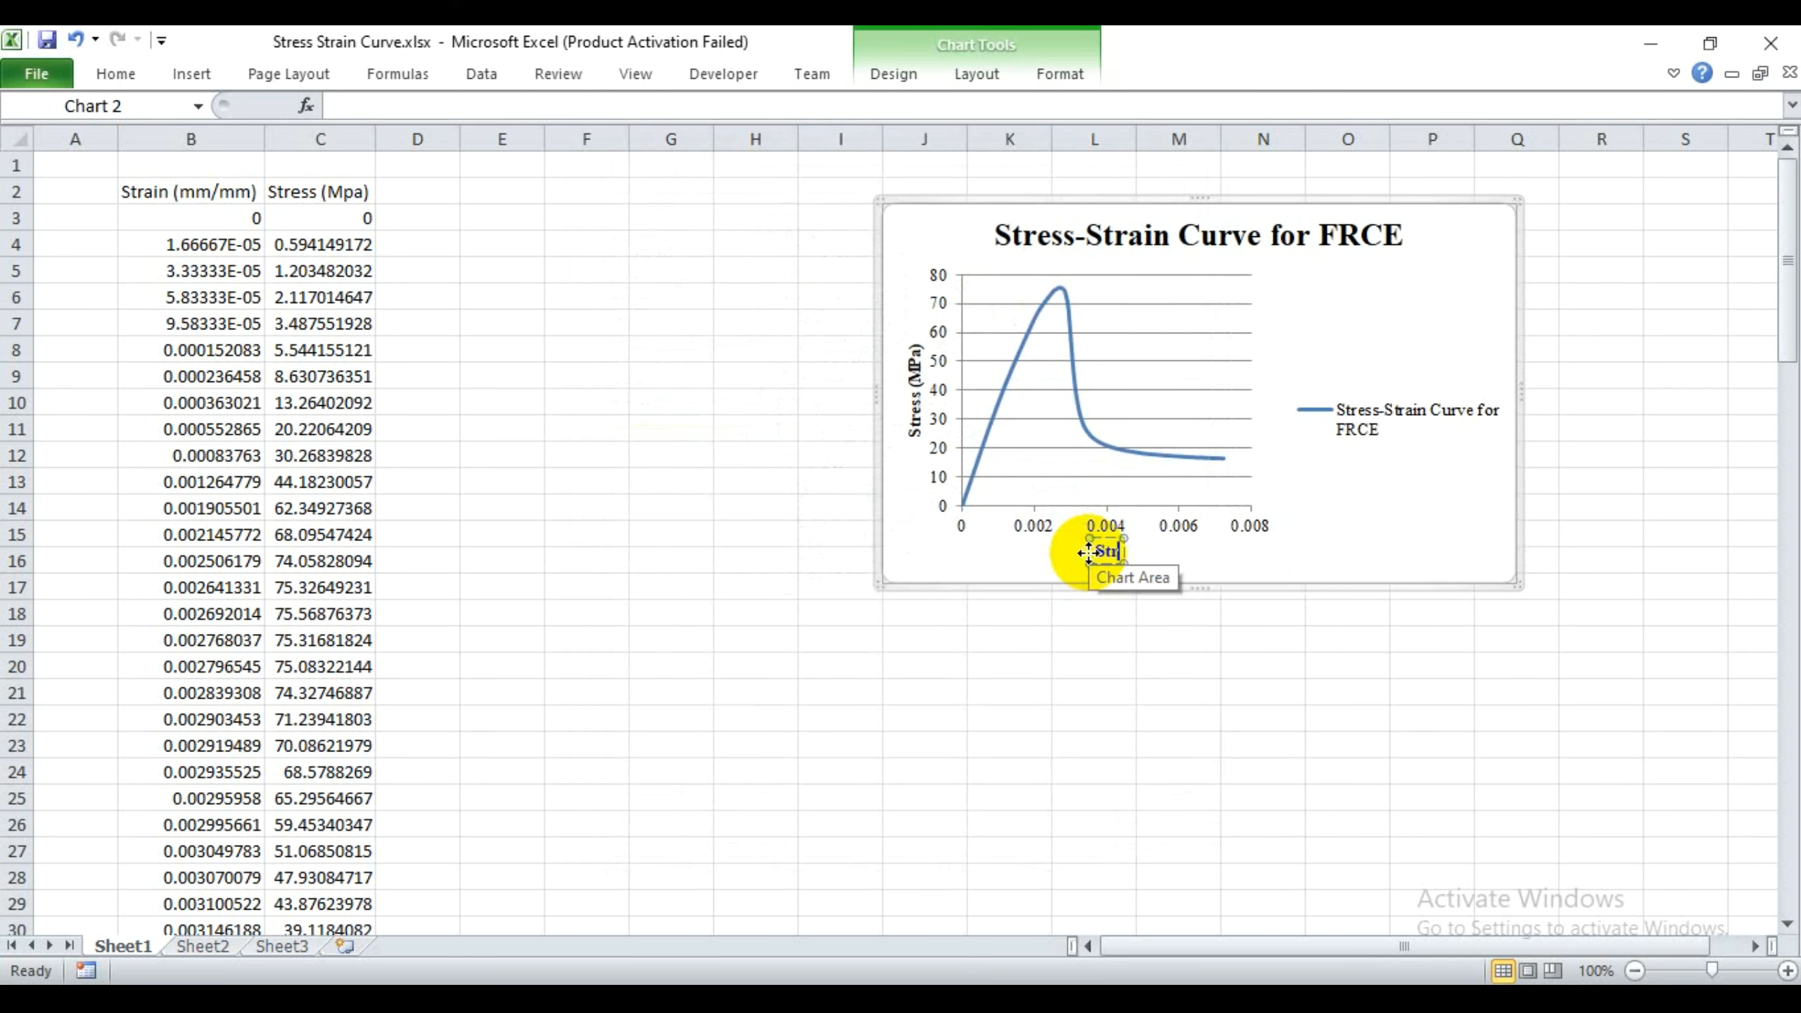
pyautogui.write('ain (mm/')
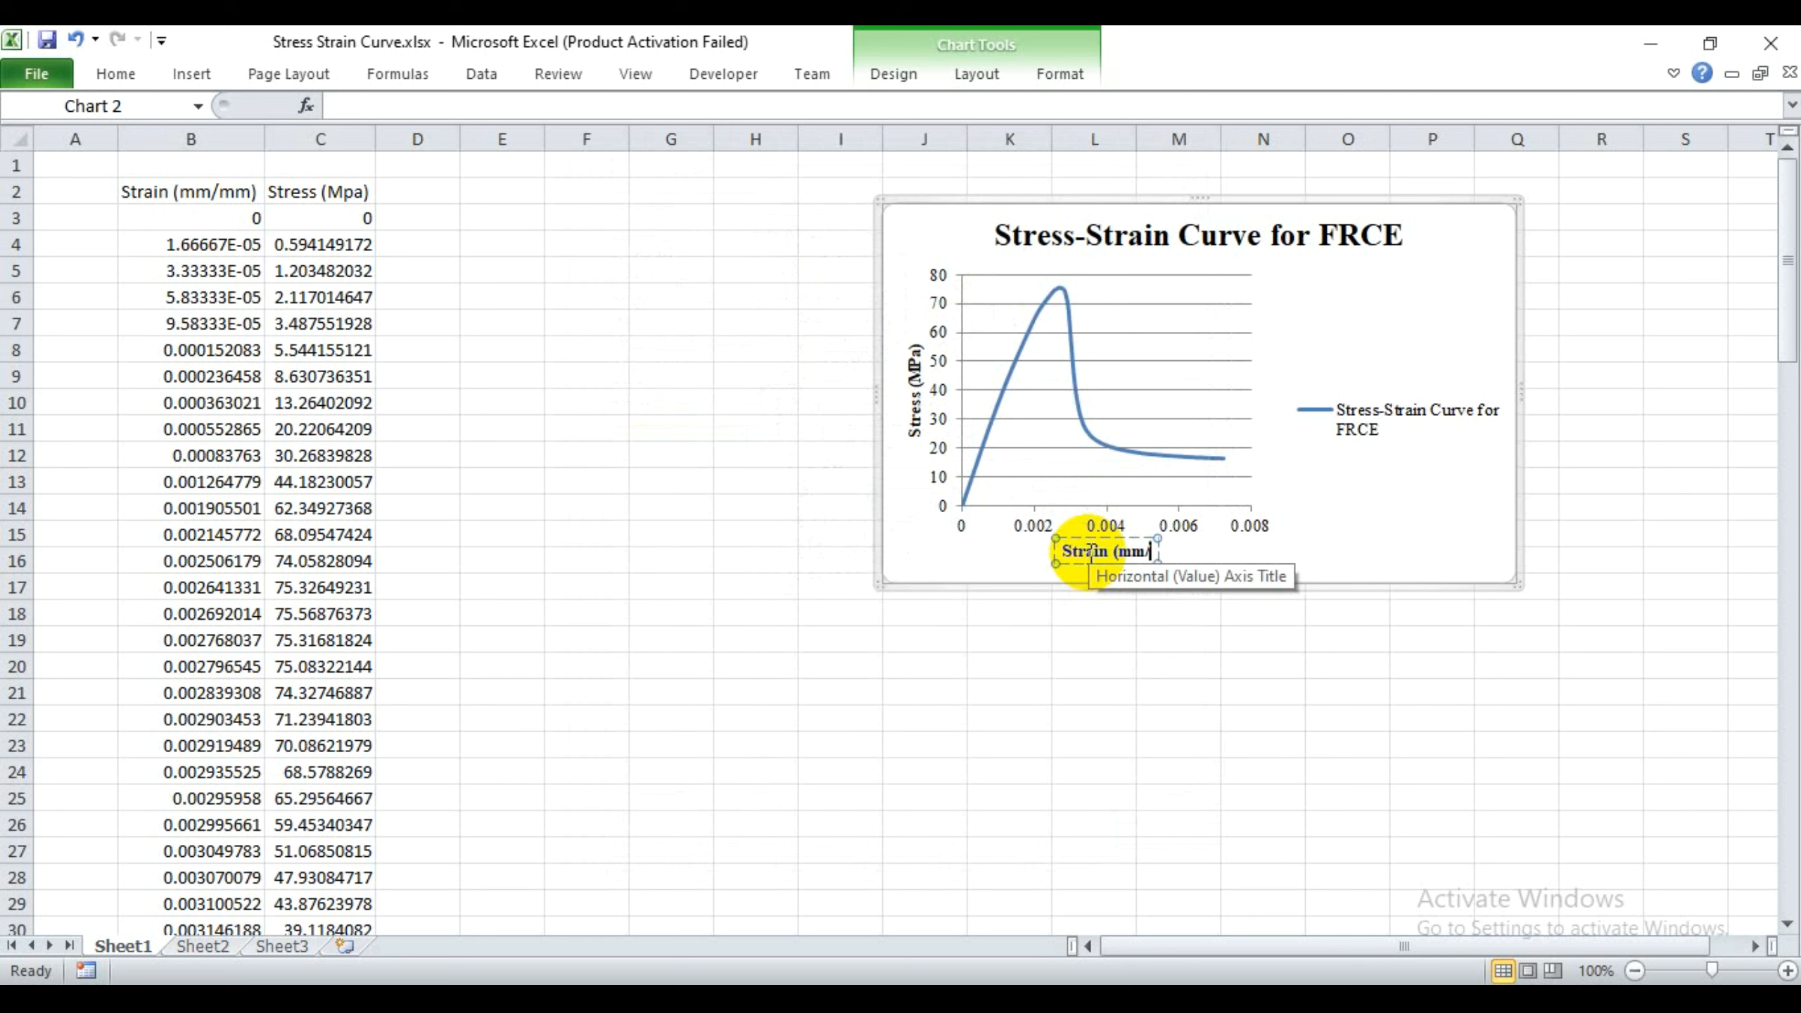
pyautogui.write('mm)')
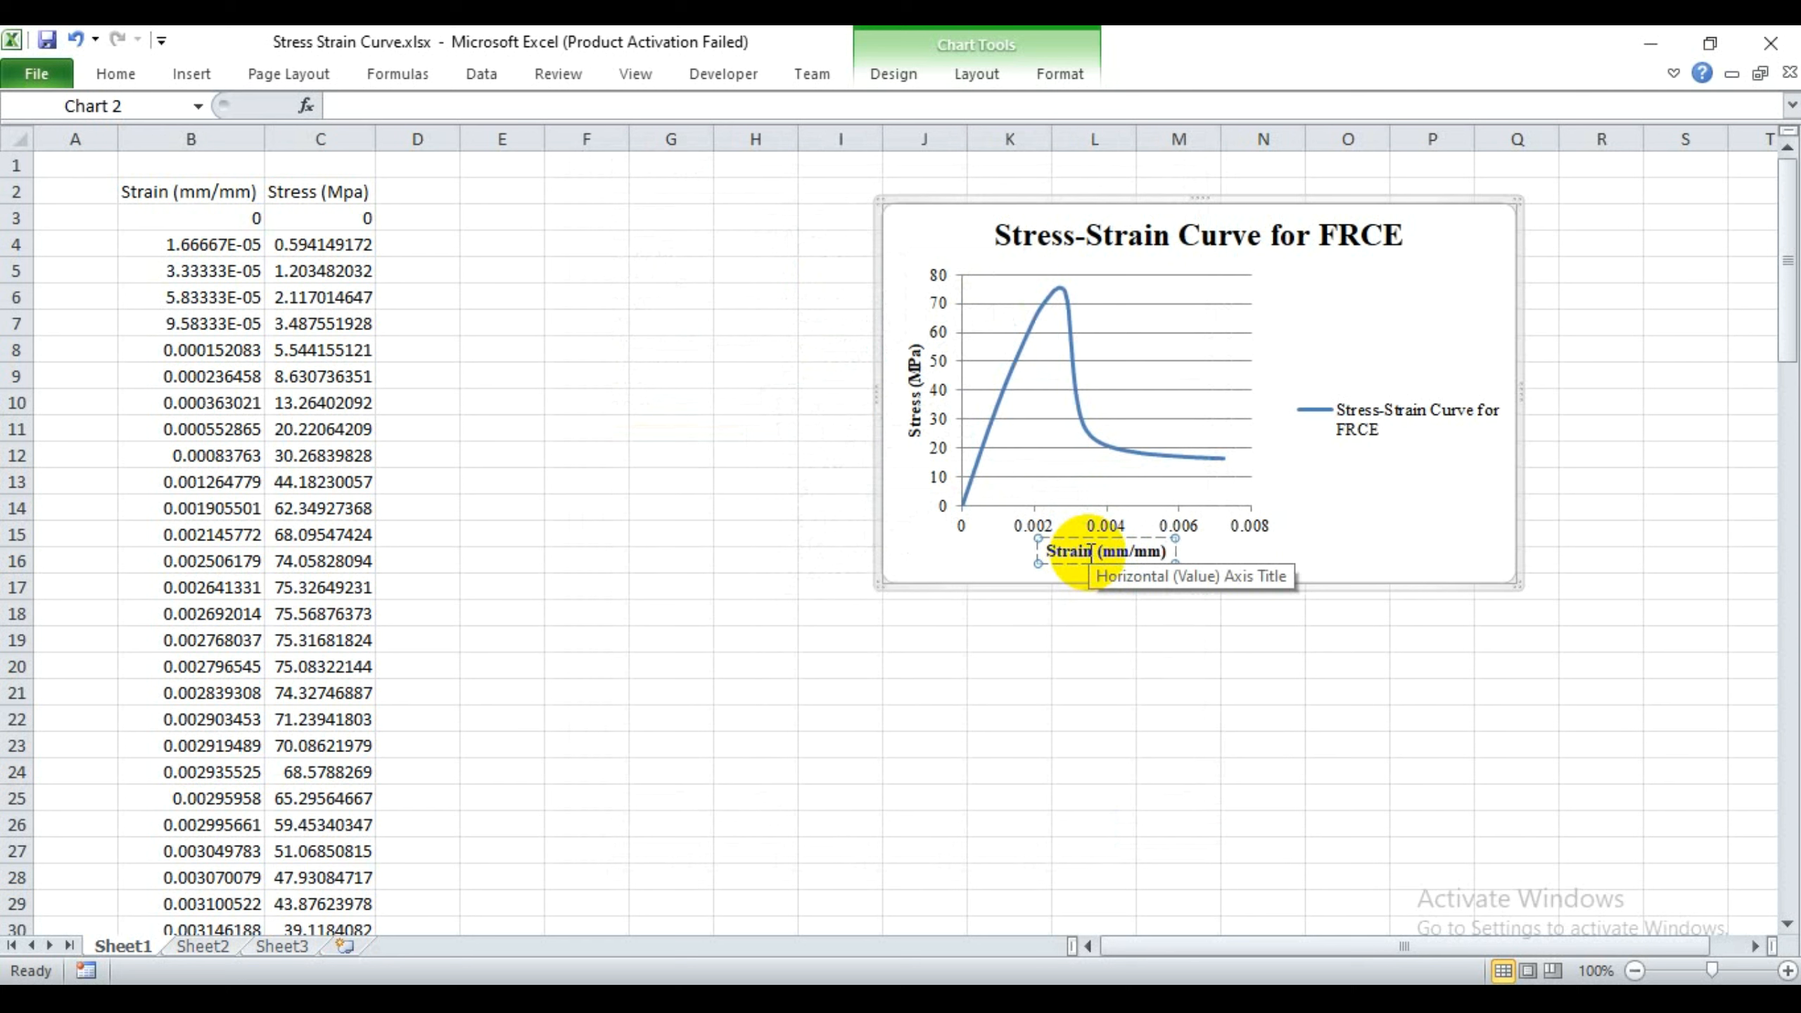
pyautogui.click(1237, 713)
# - Set the chart legend's position to Top in the legend formatting options
pyautogui.click(1407, 269)
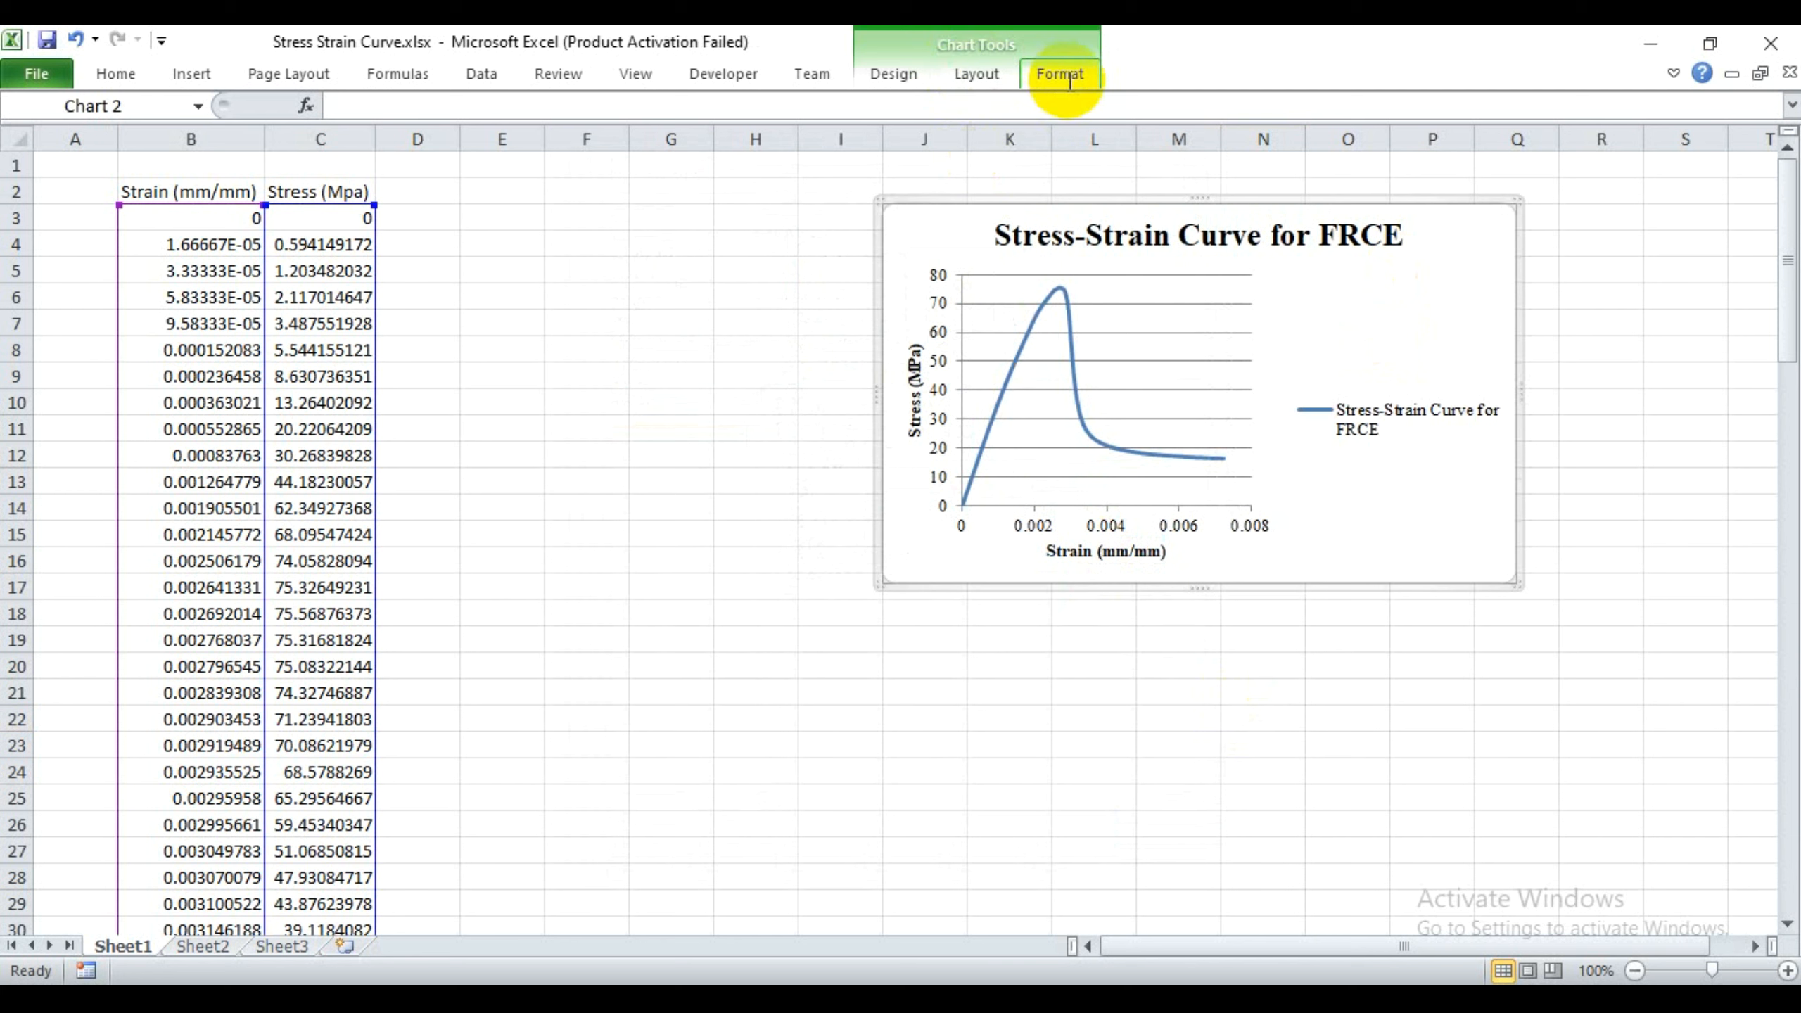
pyautogui.rightClick(1419, 269)
pyautogui.click(1532, 729)
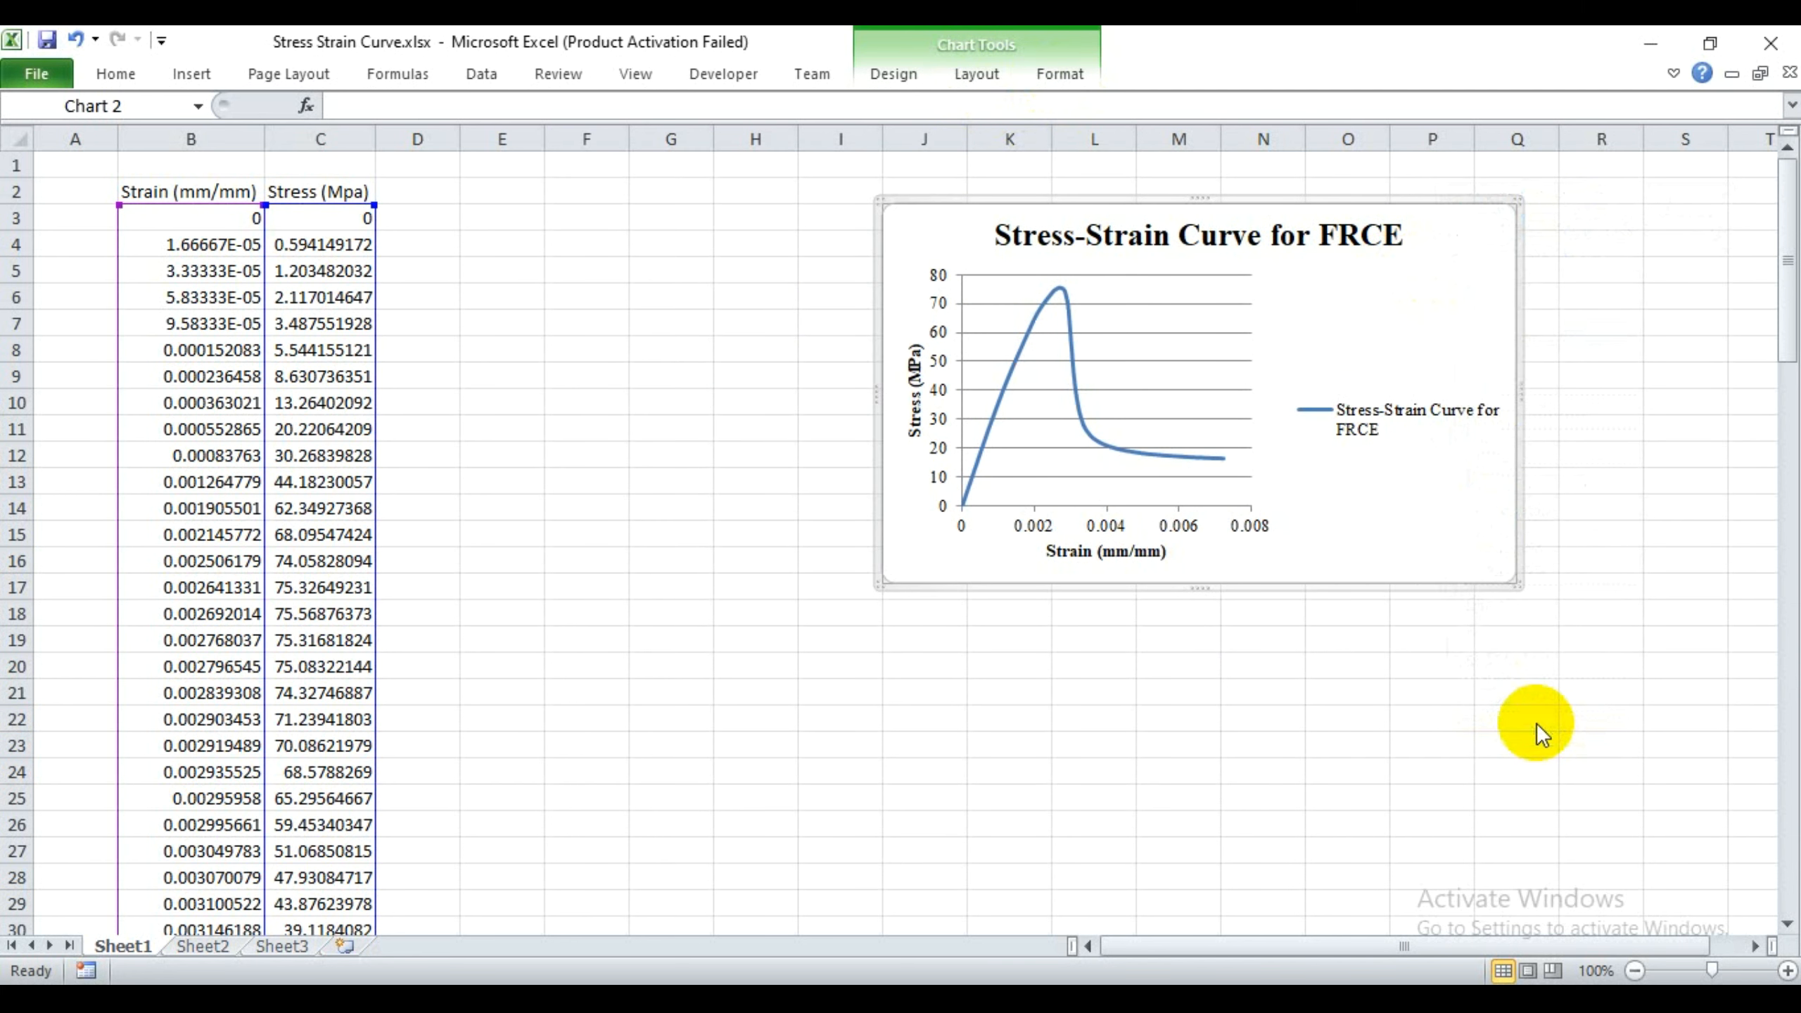
pyautogui.moveTo(918, 181); pyautogui.dragTo(687, 186)
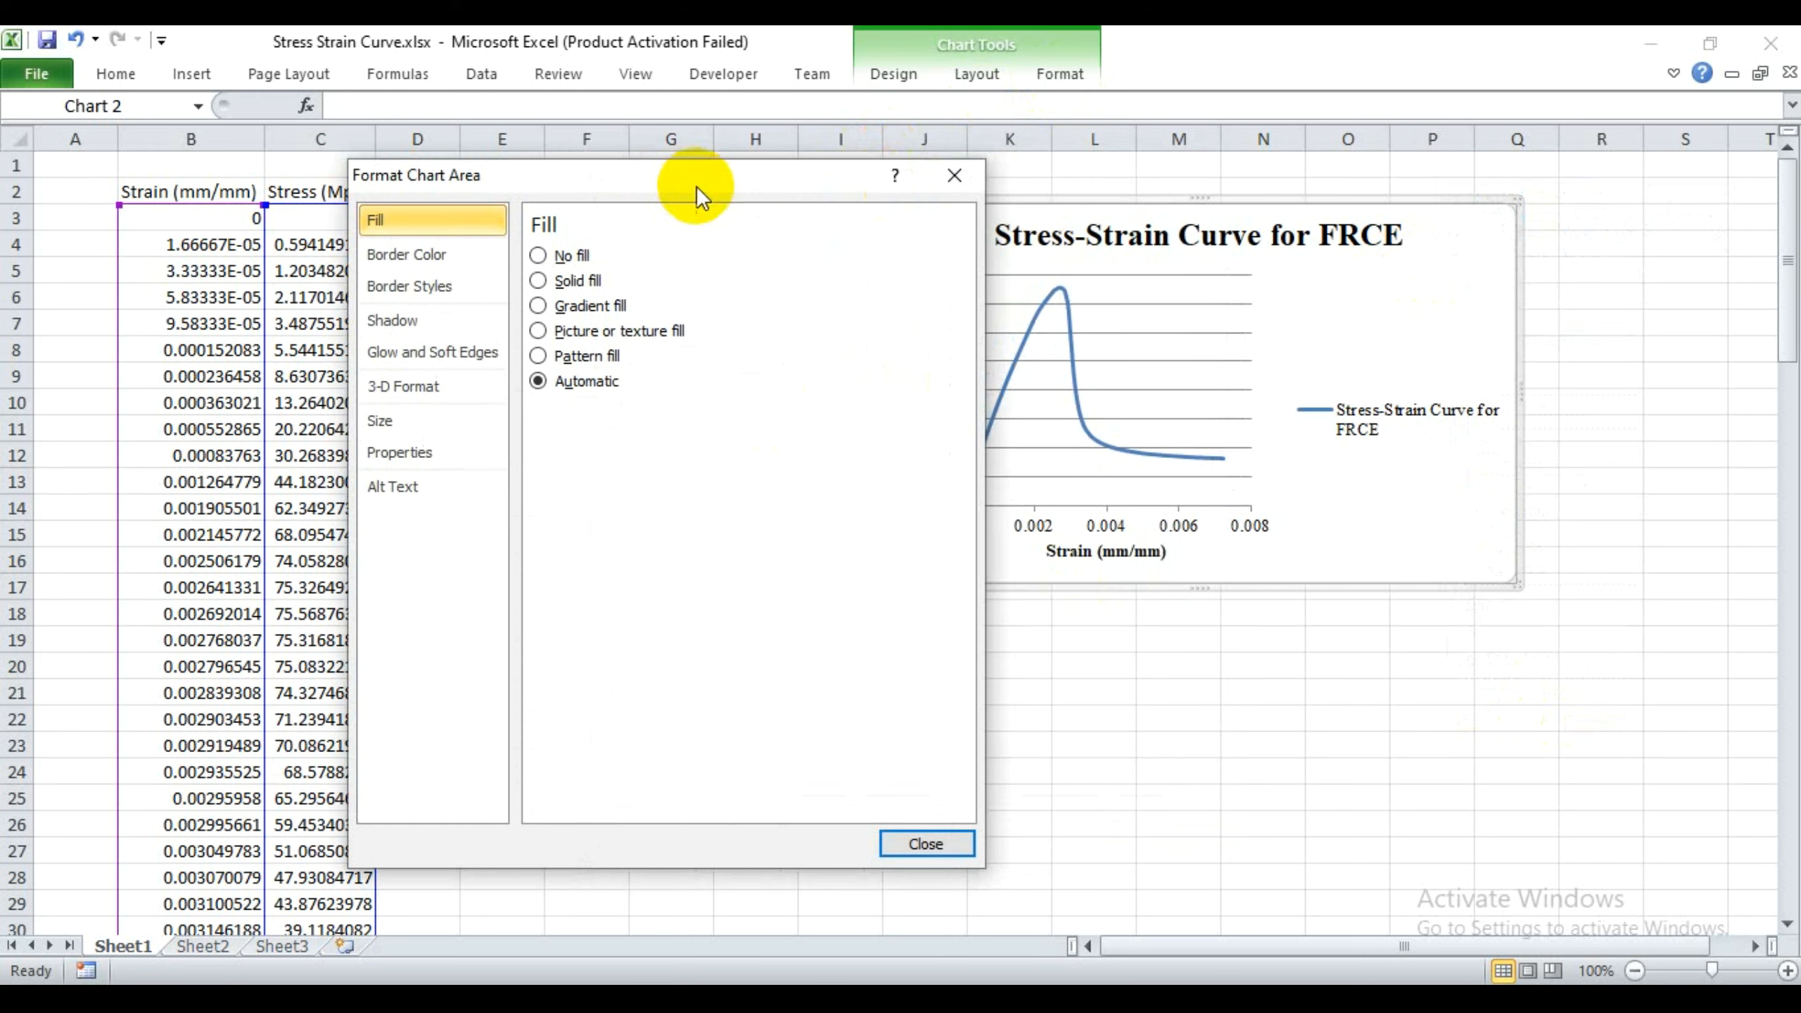
pyautogui.click(1344, 426)
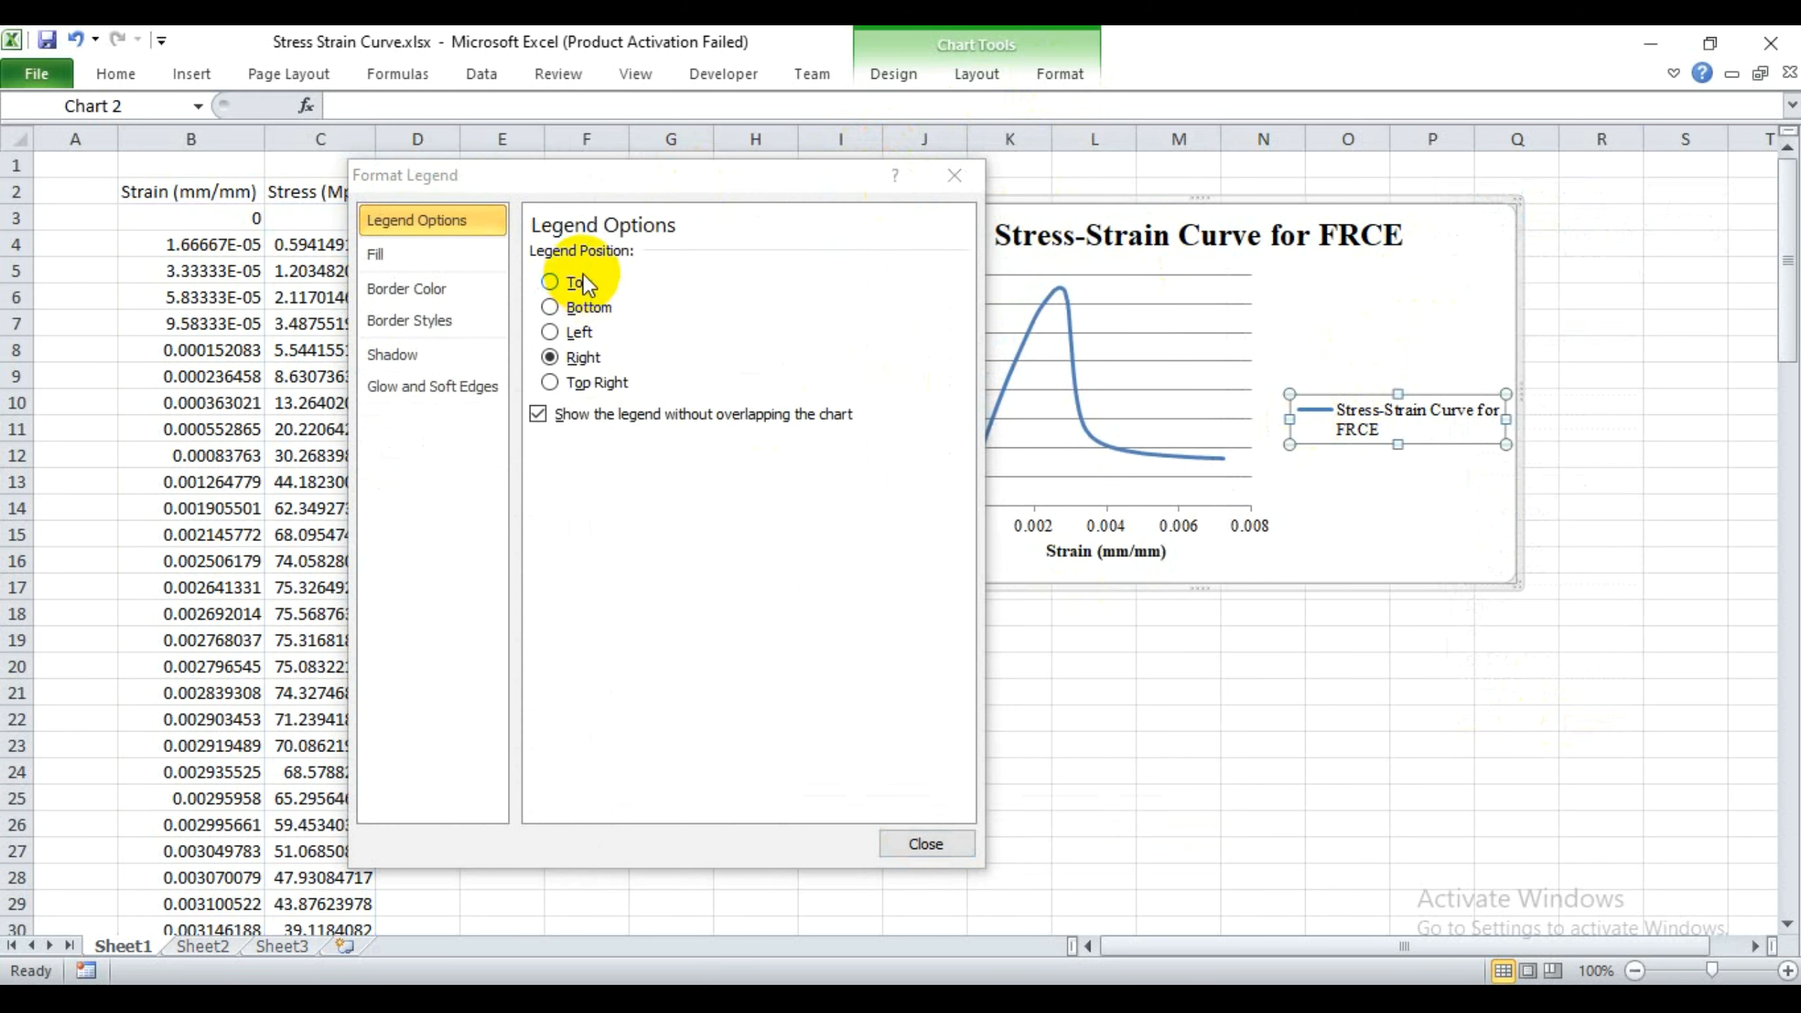
pyautogui.click(568, 310)
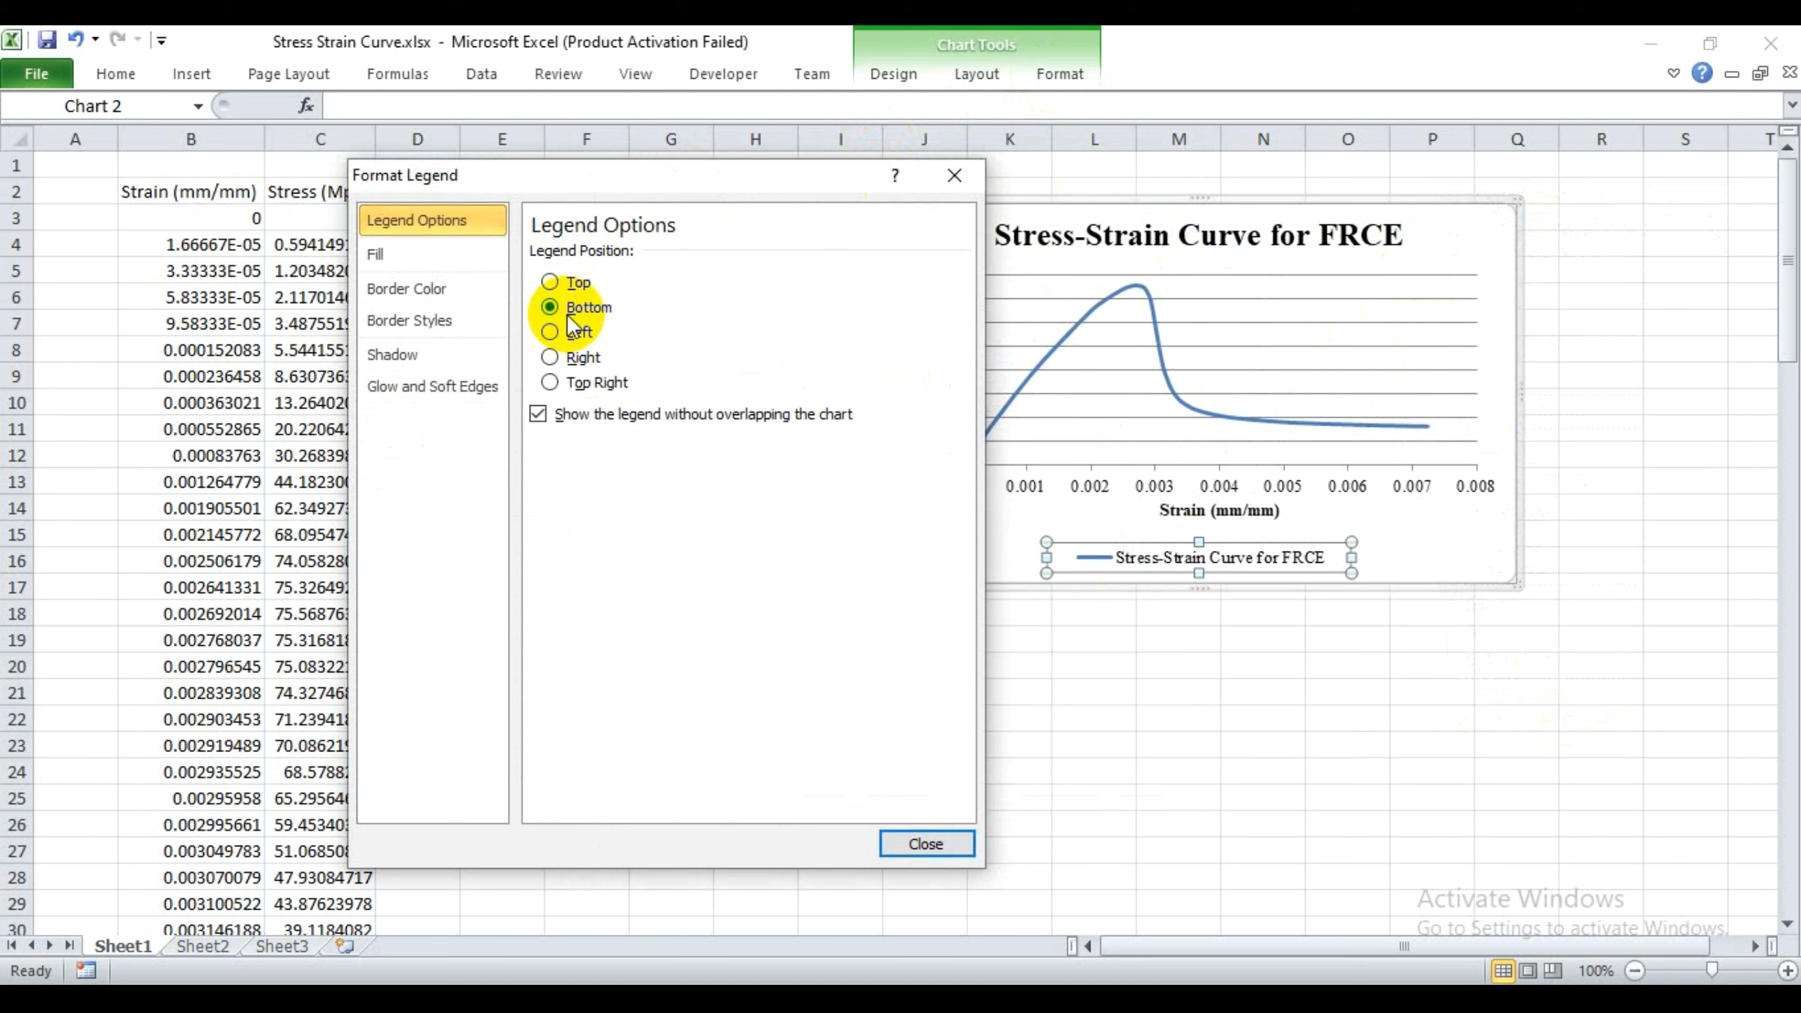
pyautogui.click(554, 284)
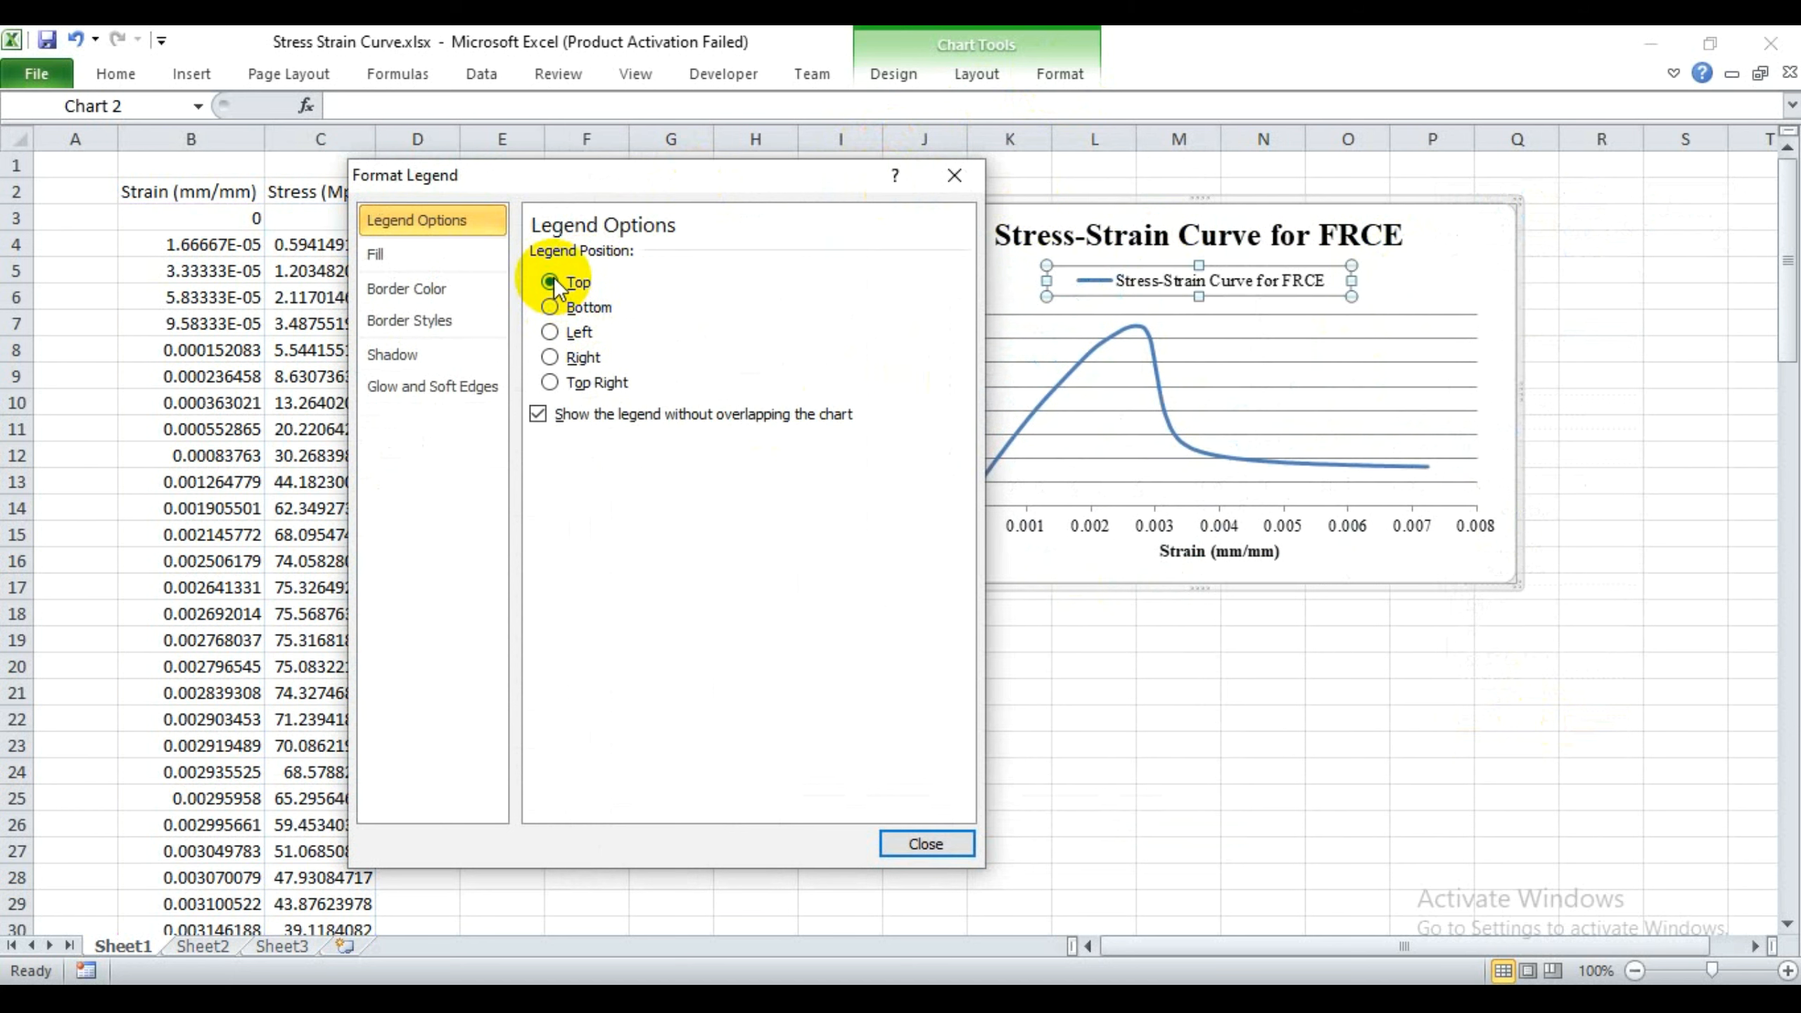
pyautogui.click(922, 843)
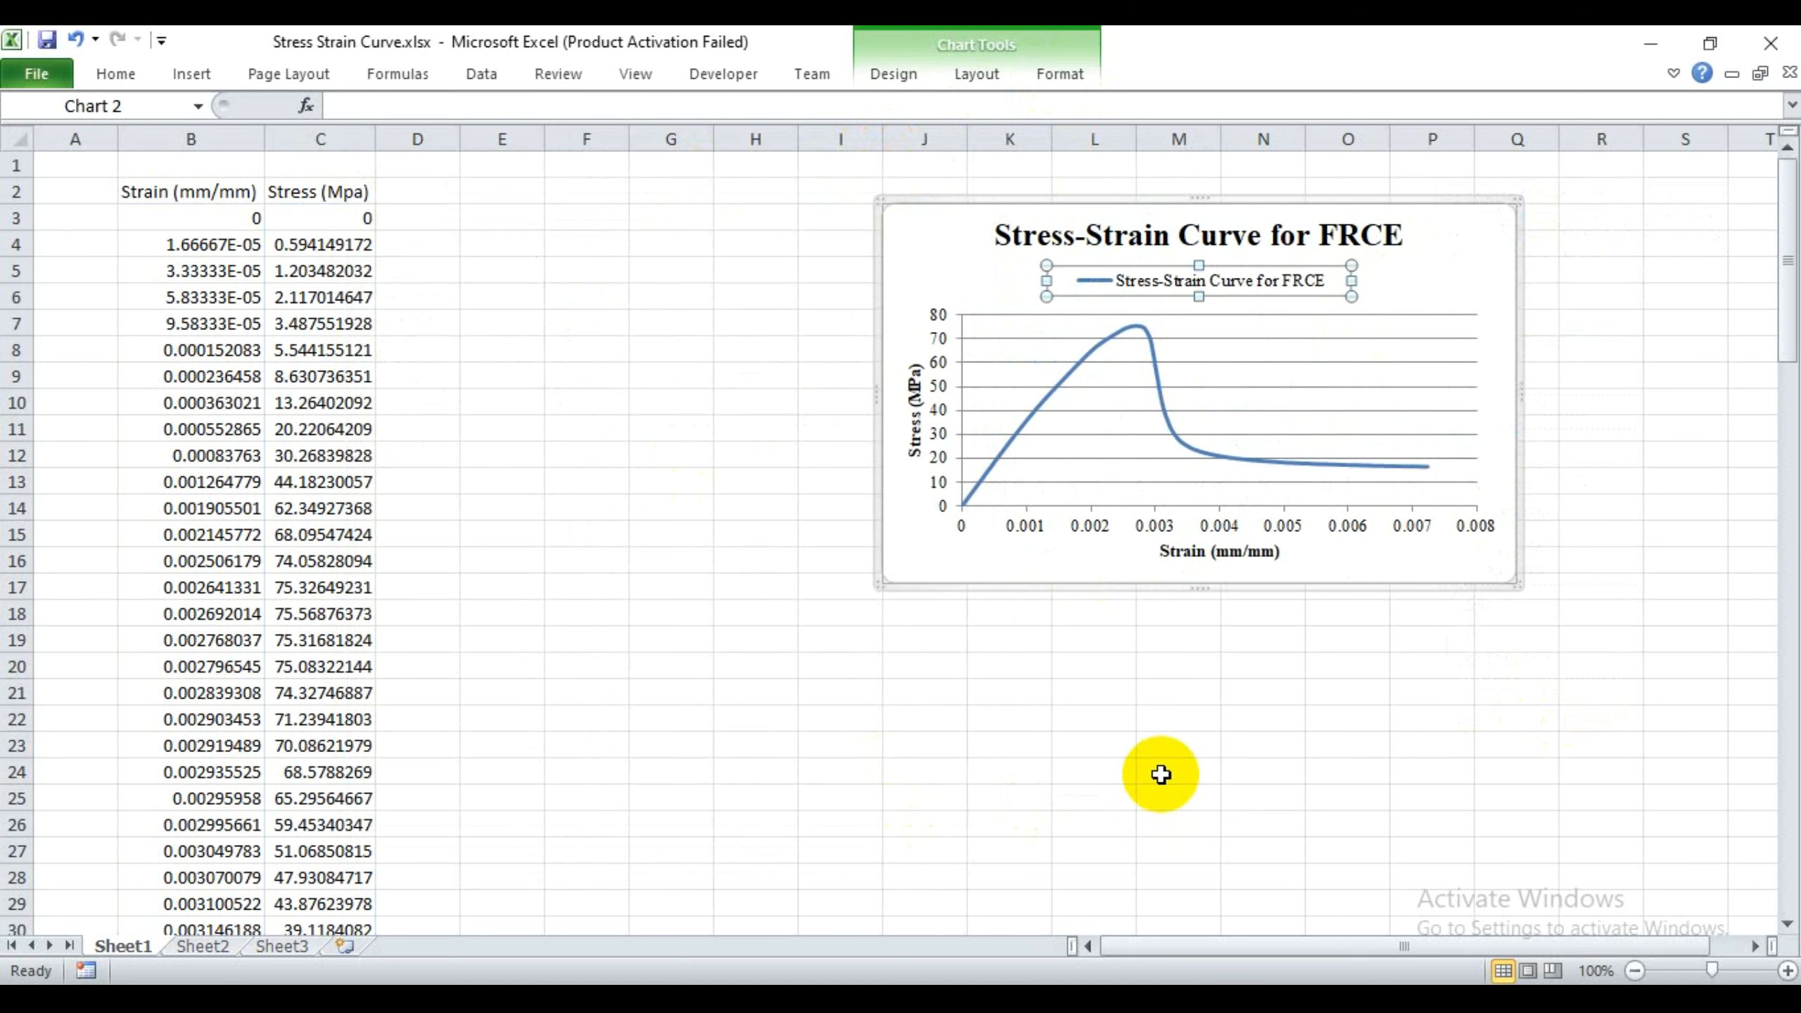
# - Increase the chart's height by extending its lower edge down to about row 21
pyautogui.click(1163, 771)
pyautogui.click(1378, 208)
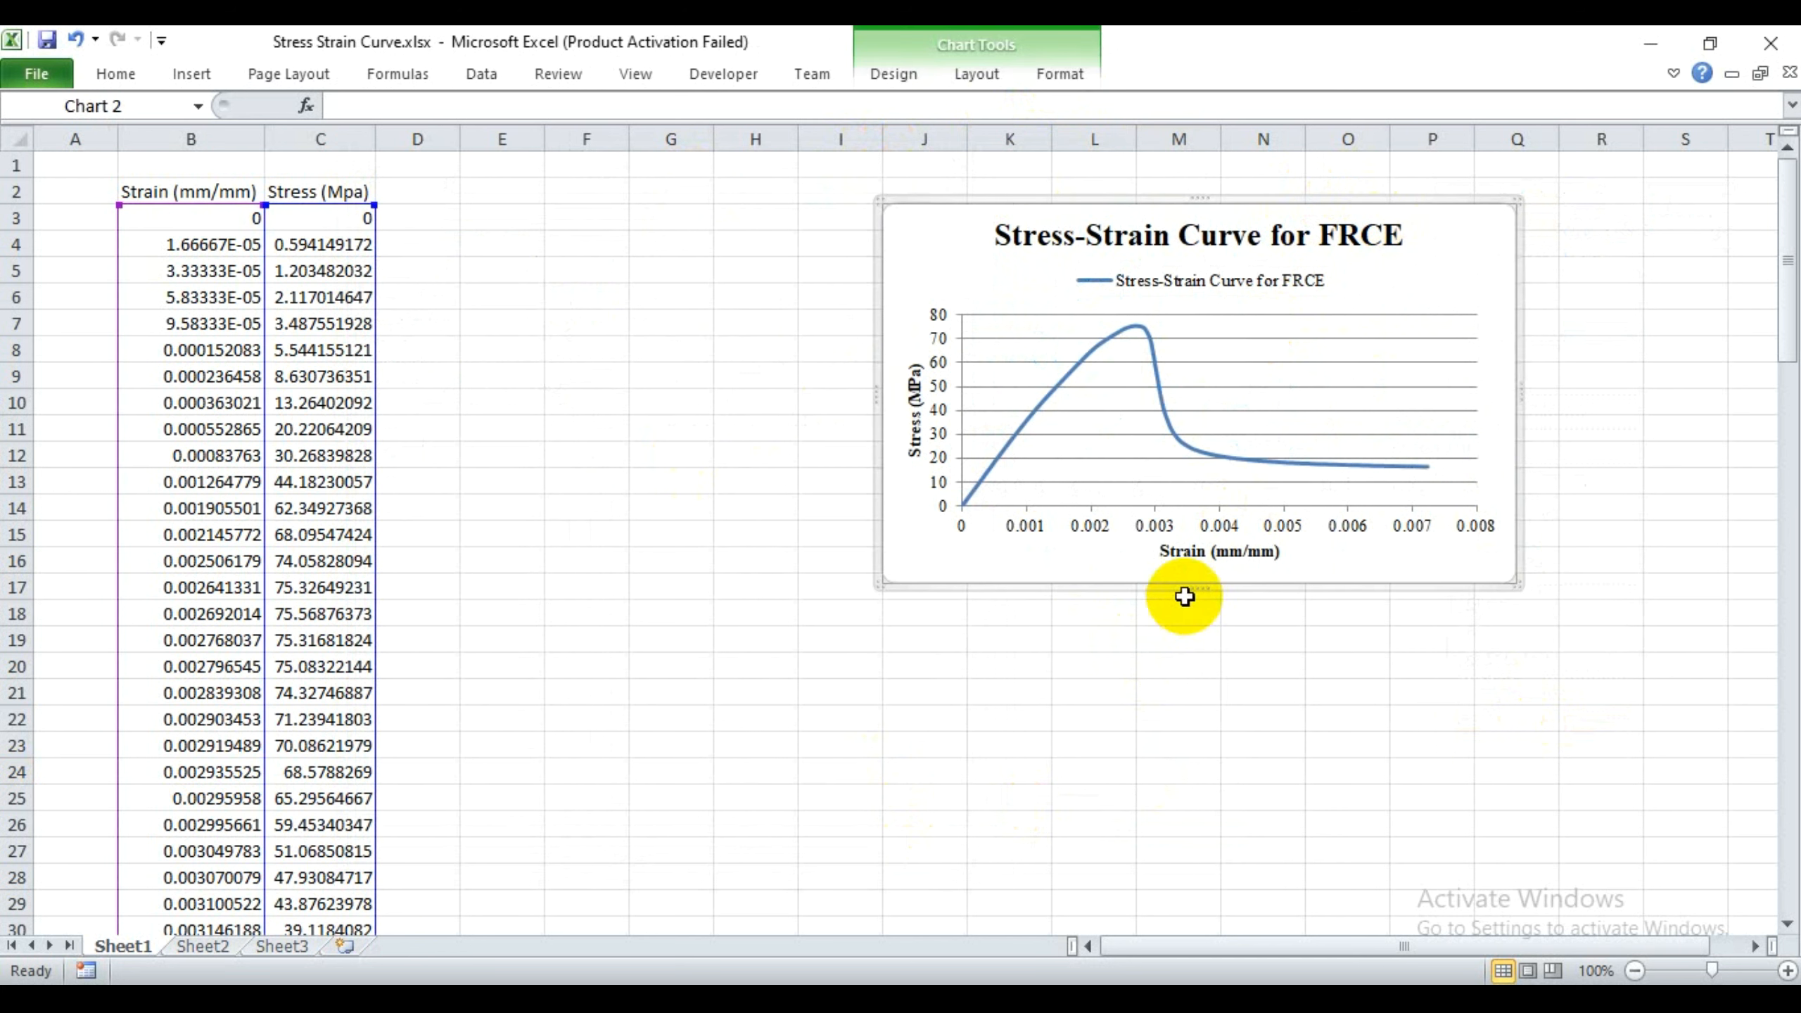
pyautogui.moveTo(1195, 588); pyautogui.dragTo(1192, 693)
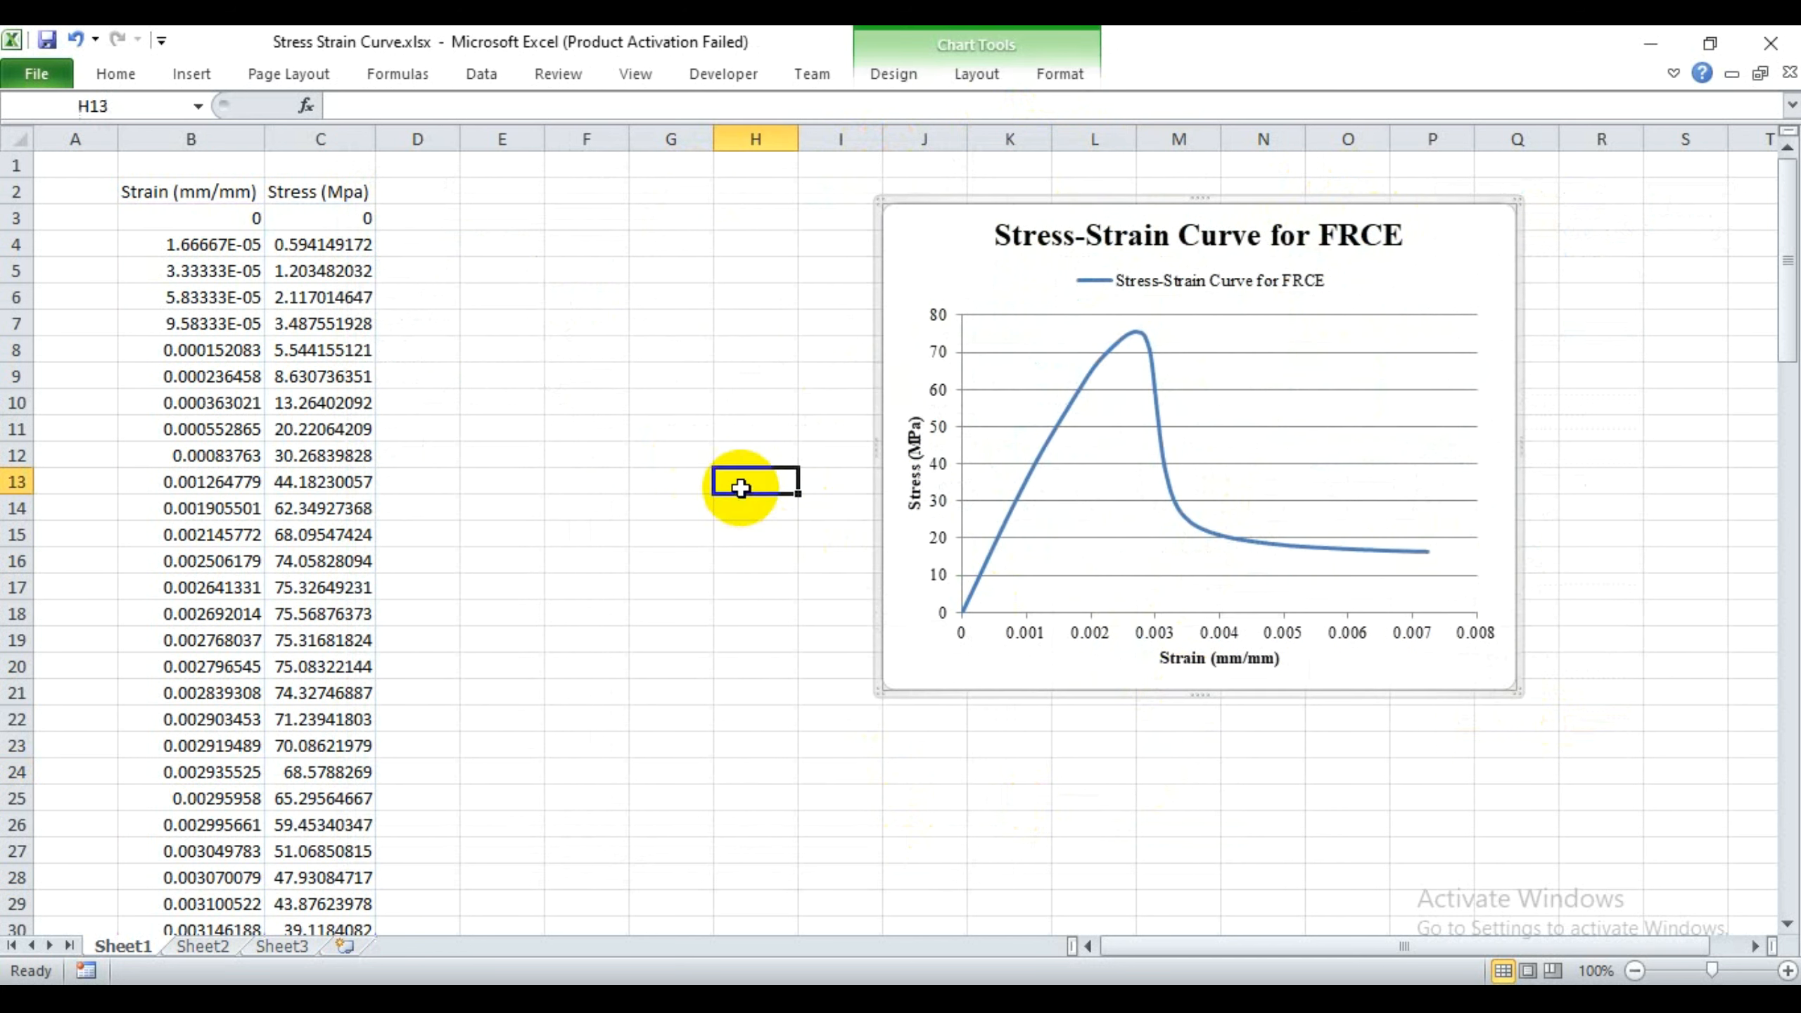
# - Cut the resized chart and paste it at cell K3
pyautogui.press('Delete')
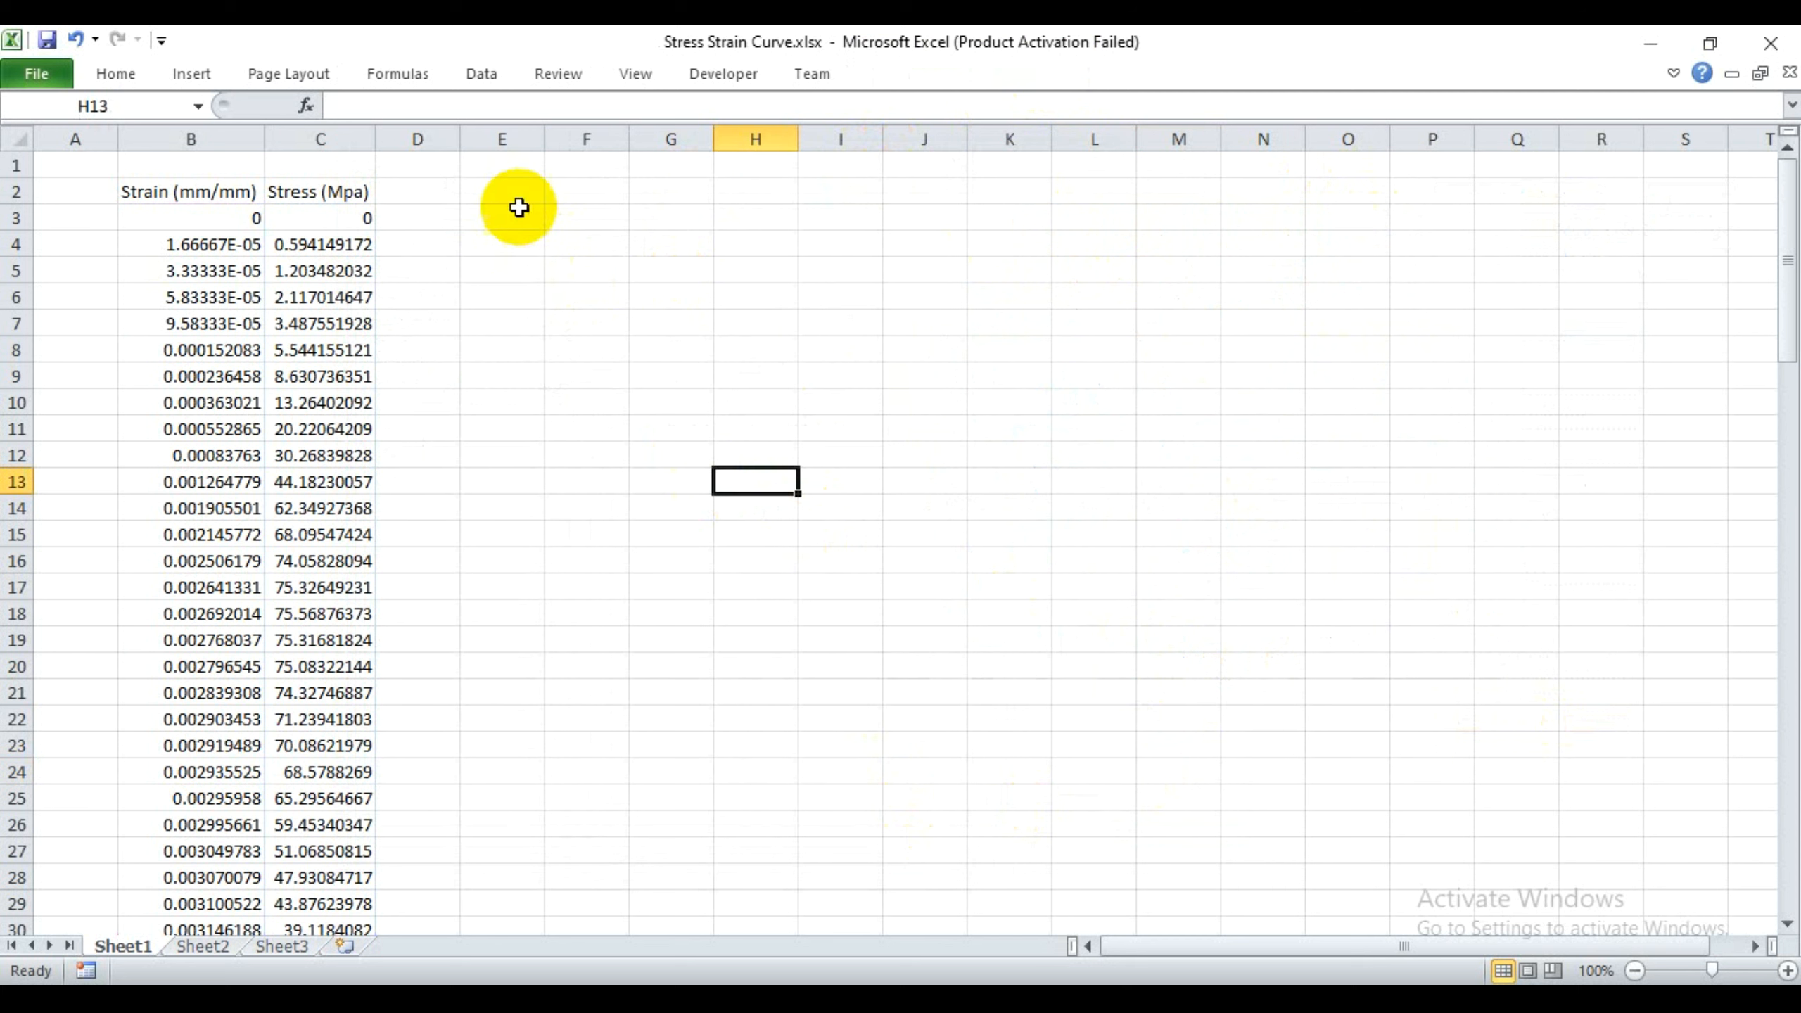
pyautogui.click(978, 232)
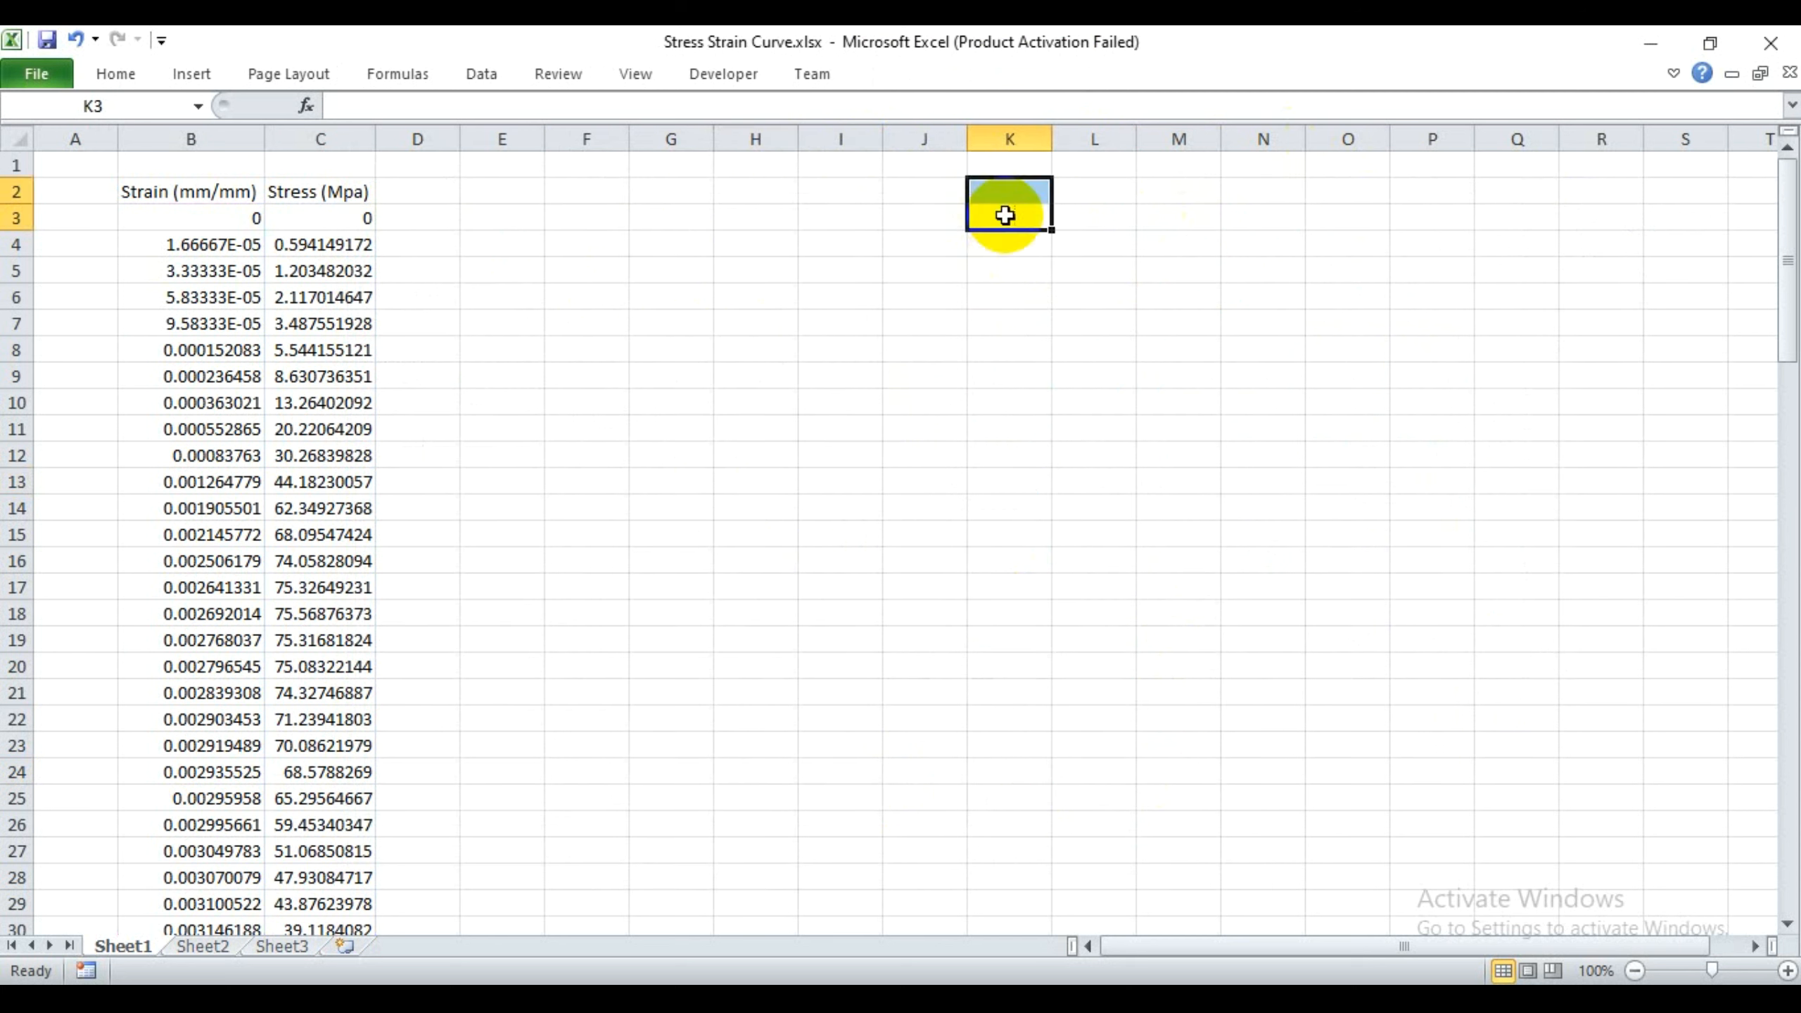
pyautogui.hotkey('ctrl', 'v')
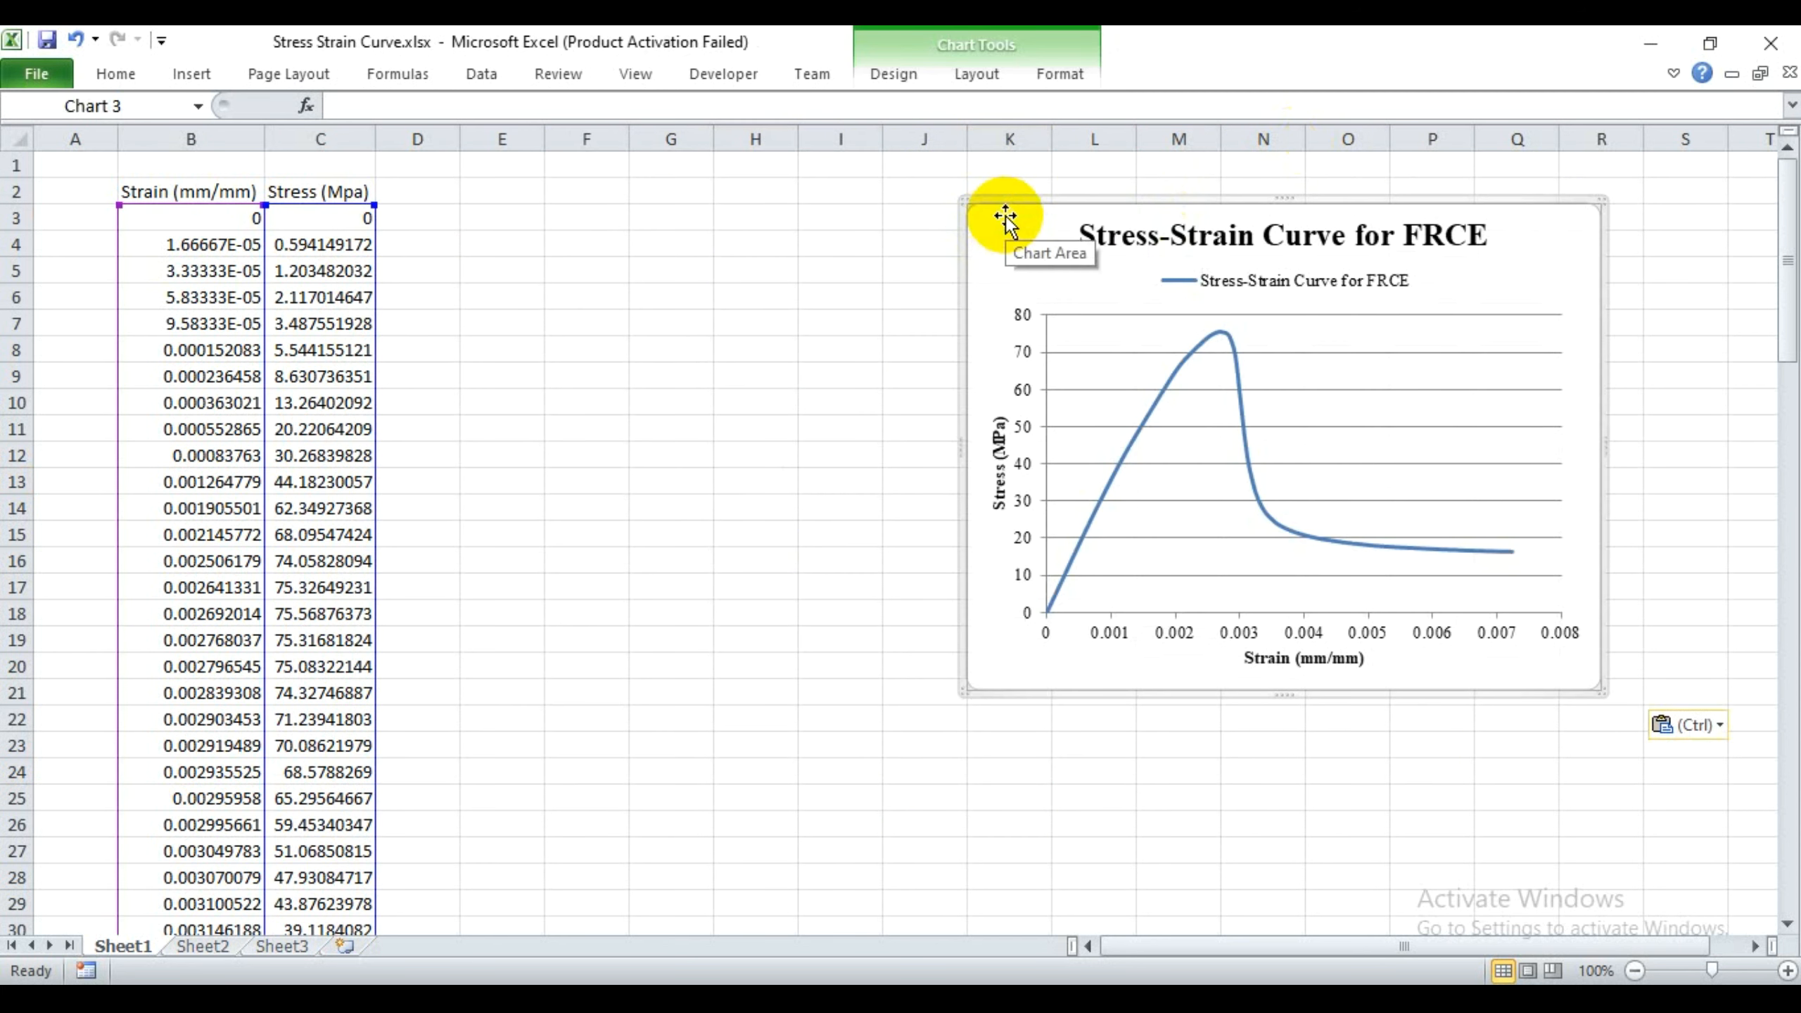
# - Set a fixed maximum of 0.01 for the chart's horizontal strain axis
pyautogui.click(1435, 632)
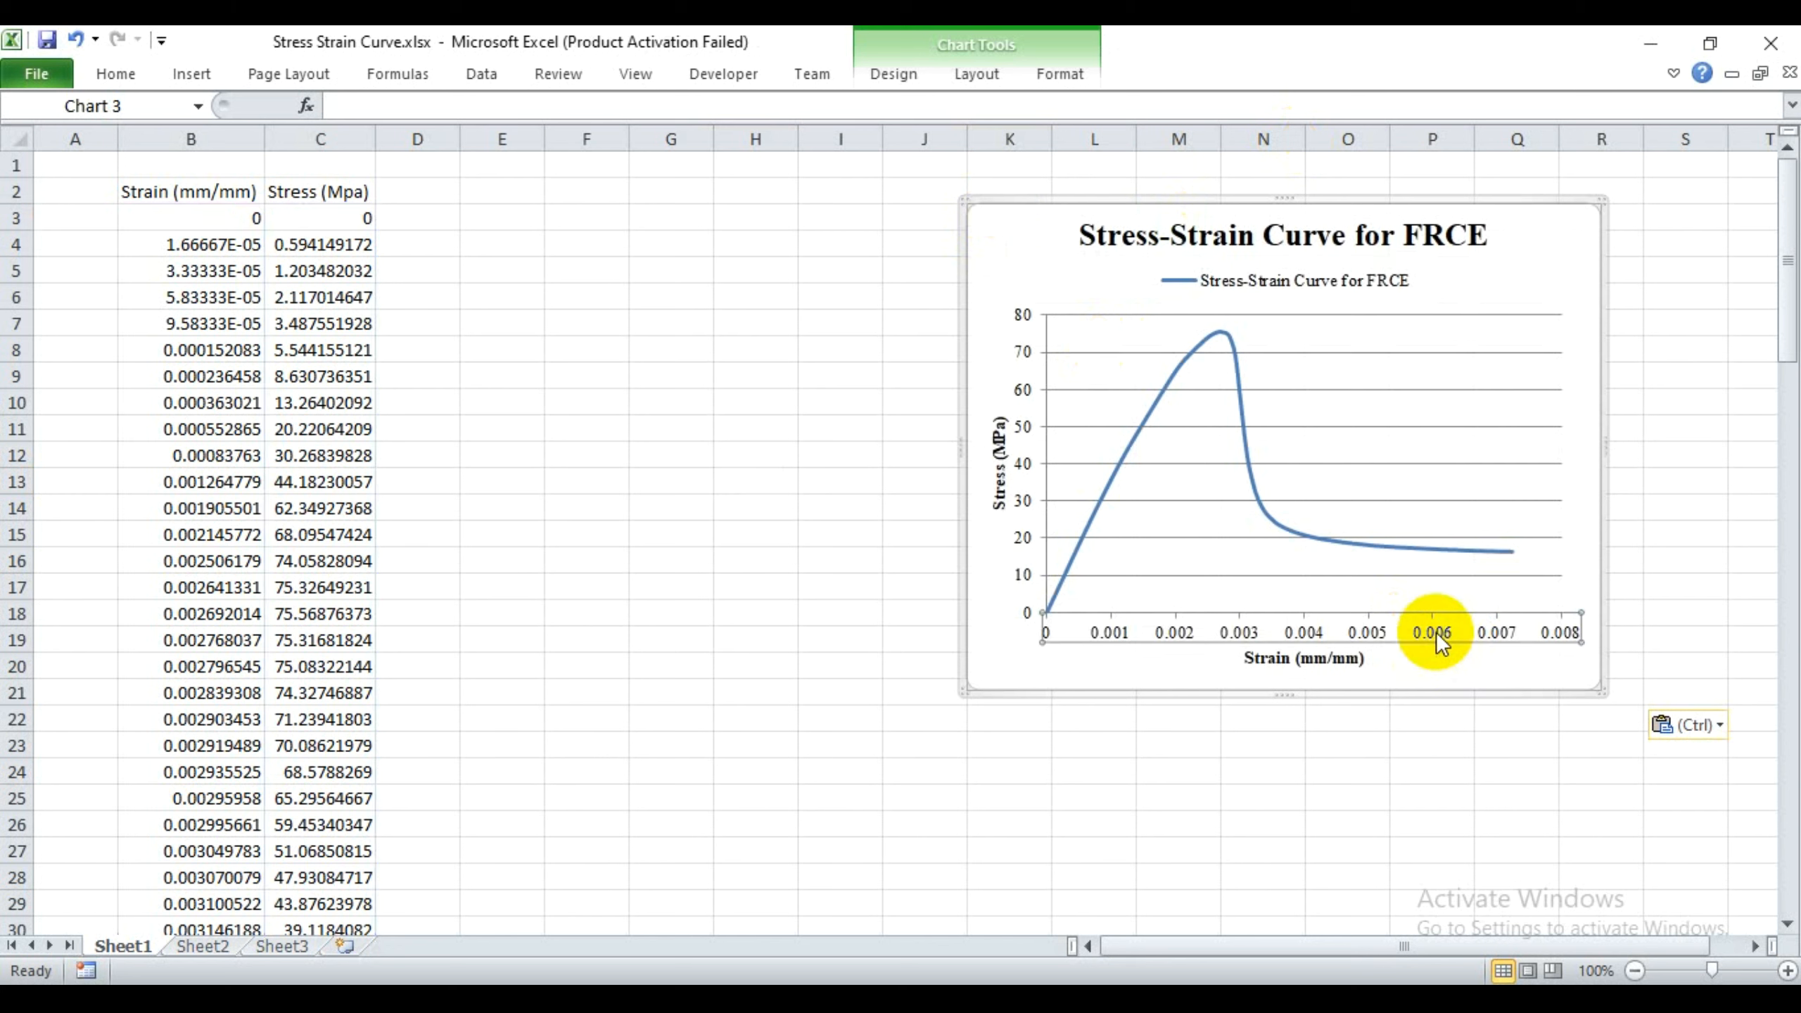
pyautogui.doubleClick(1435, 632)
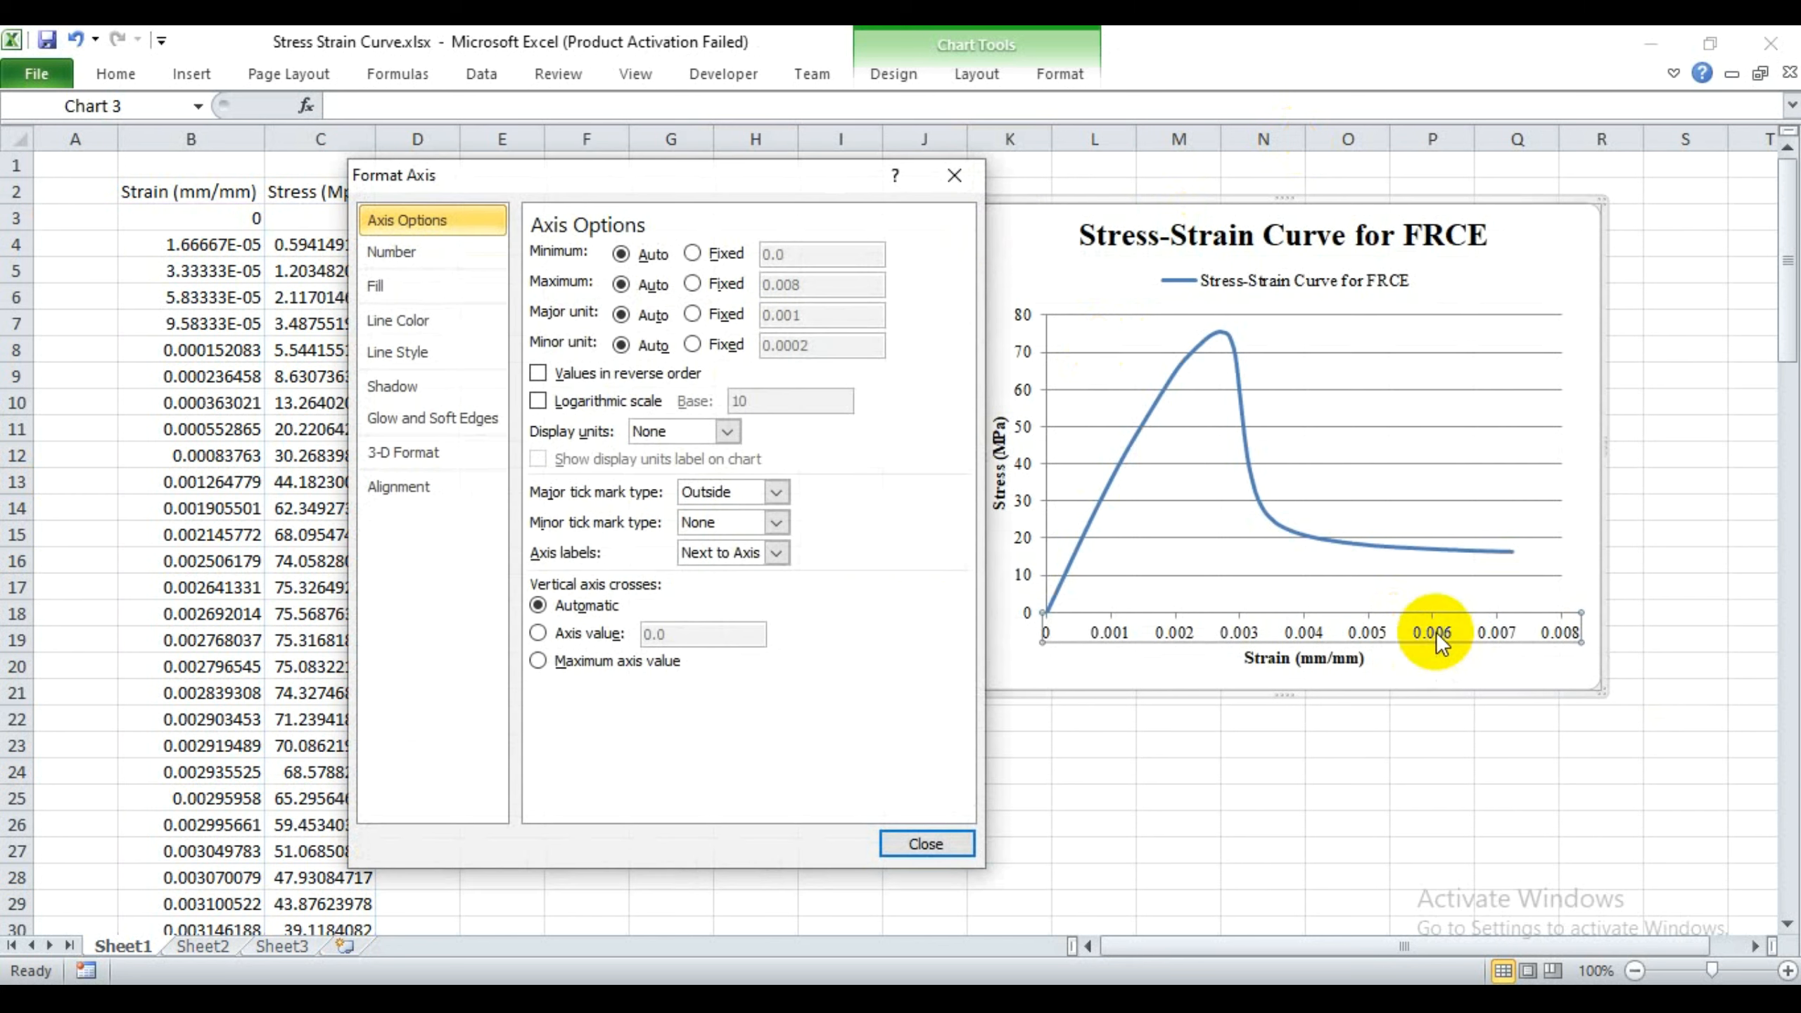
pyautogui.click(691, 284)
pyautogui.moveTo(803, 284); pyautogui.dragTo(785, 290)
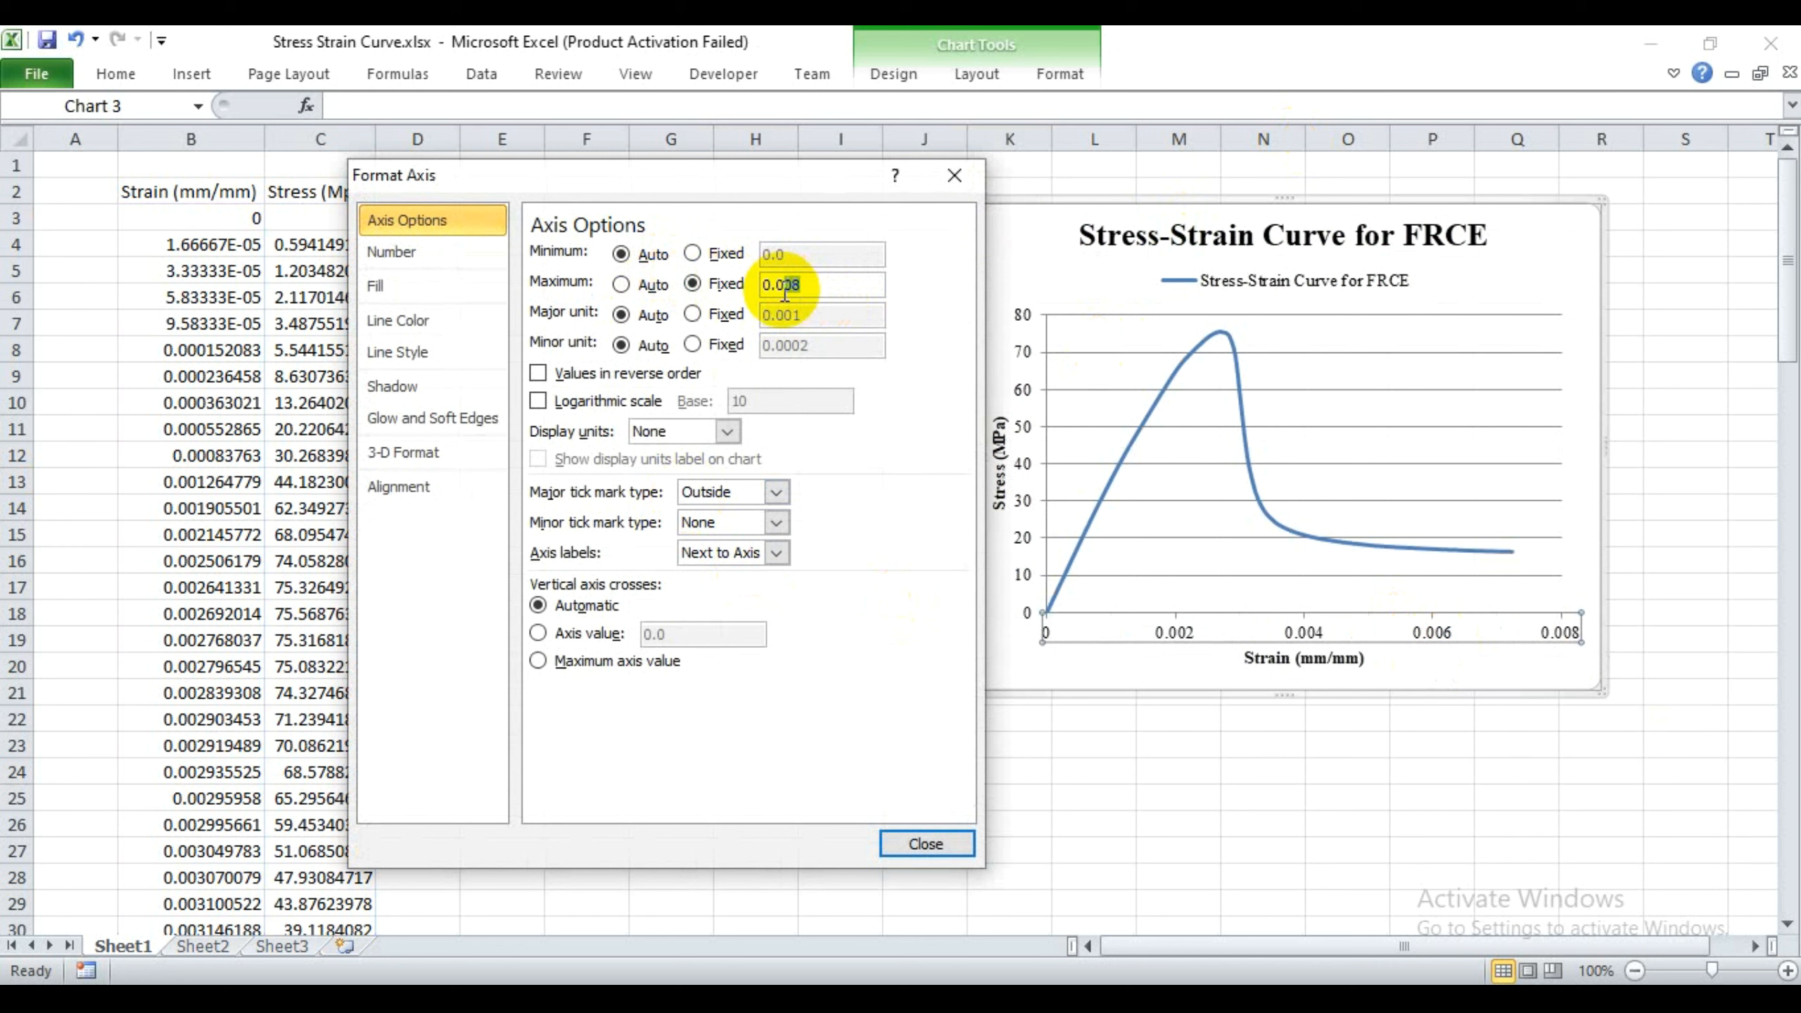
pyautogui.write('1')
pyautogui.click(925, 844)
pyautogui.click(1415, 814)
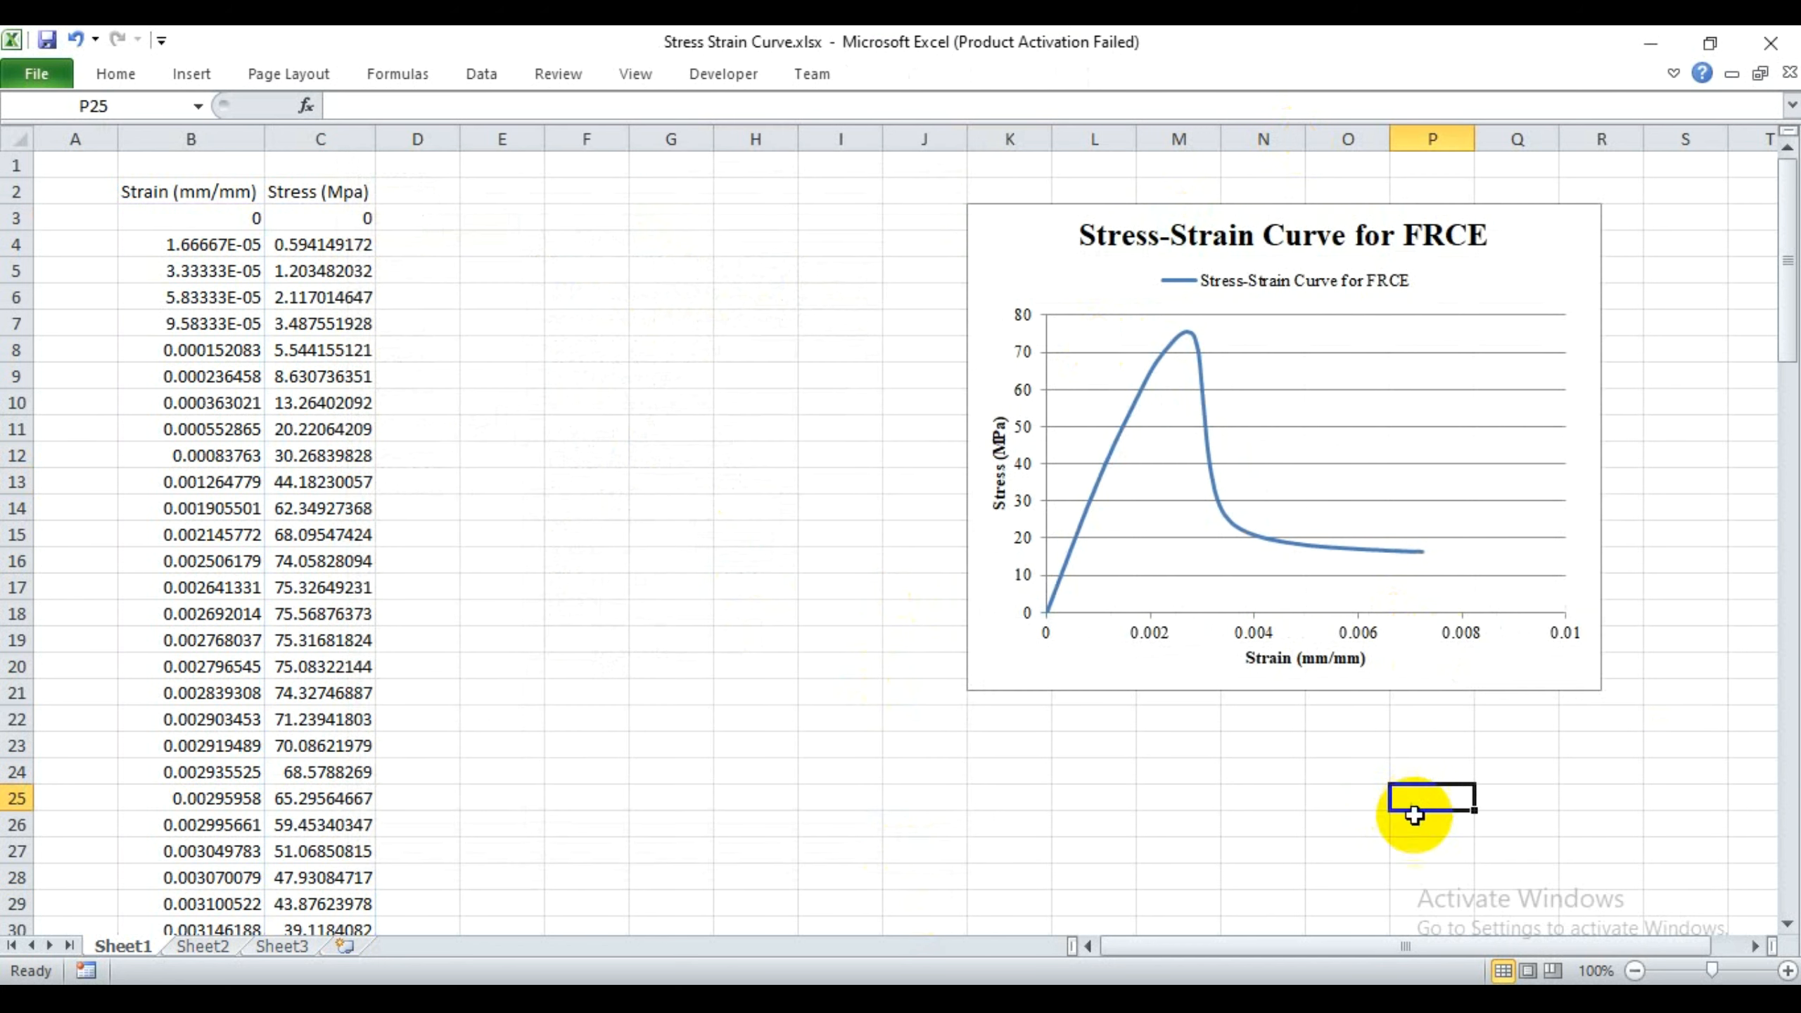
# - Delete the chart's horizontal gridlines and save the workbook
pyautogui.click(1488, 539)
pyautogui.press('Delete')
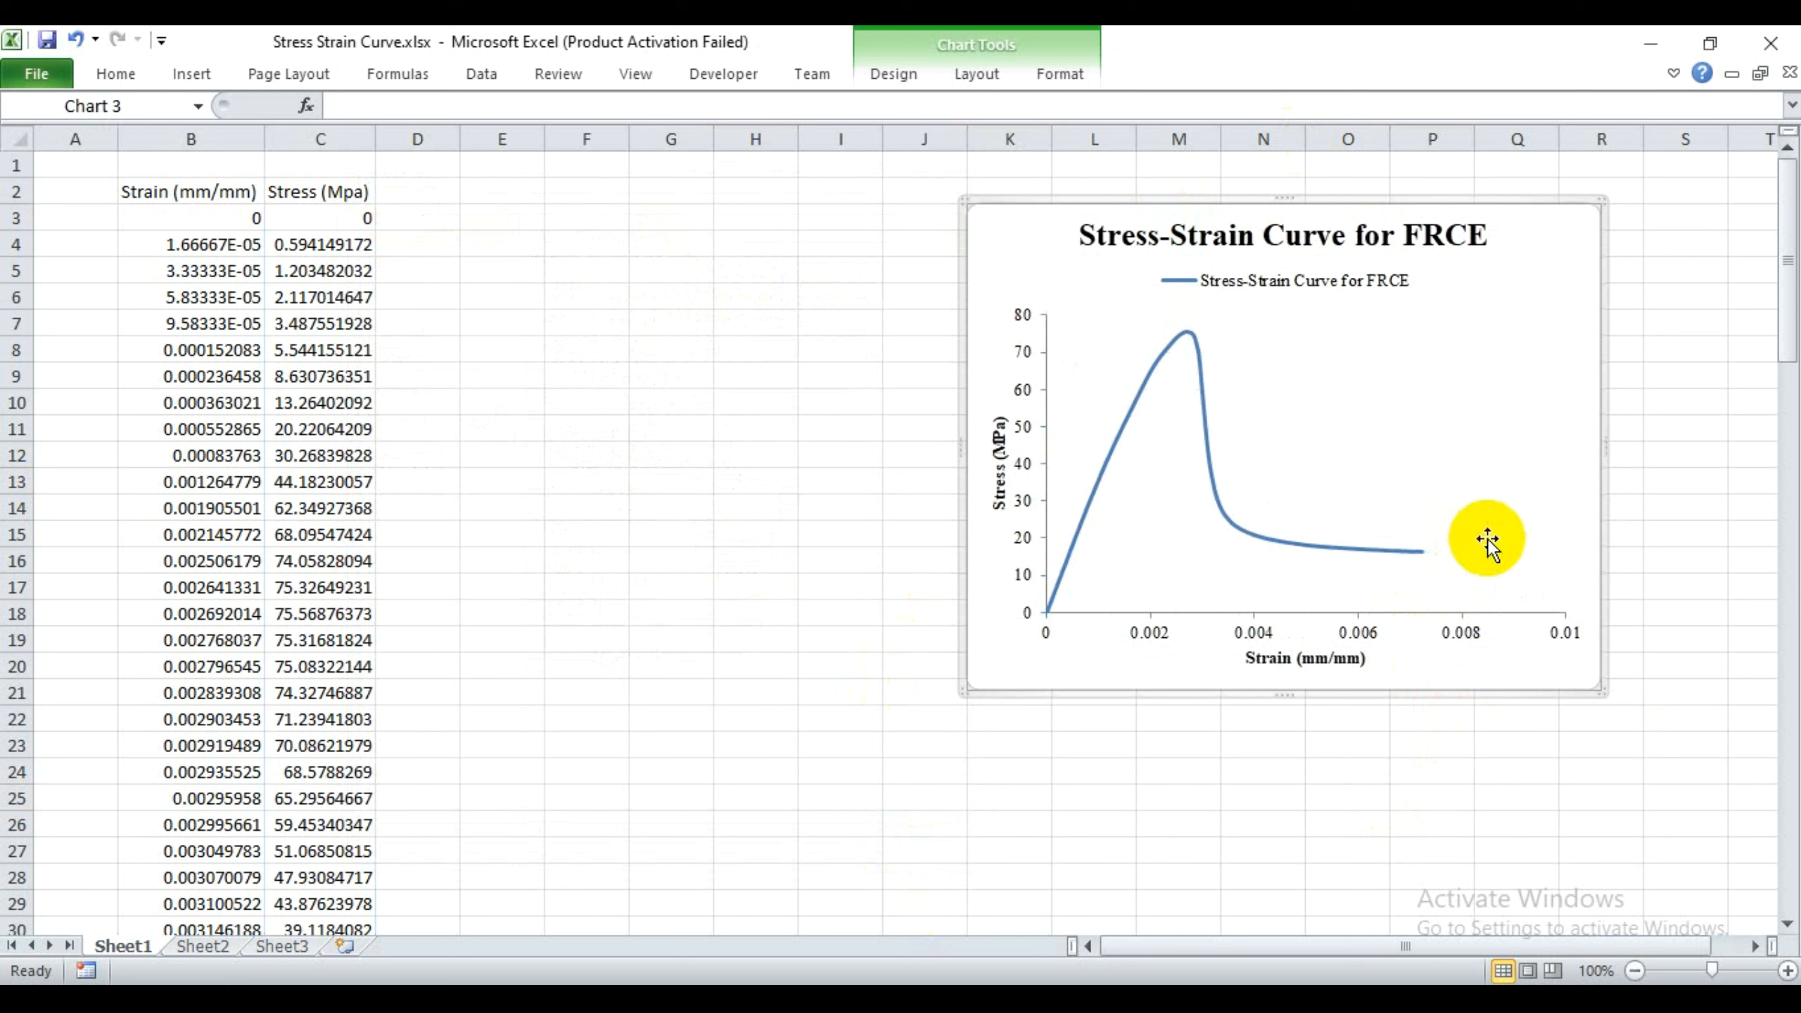
pyautogui.click(797, 438)
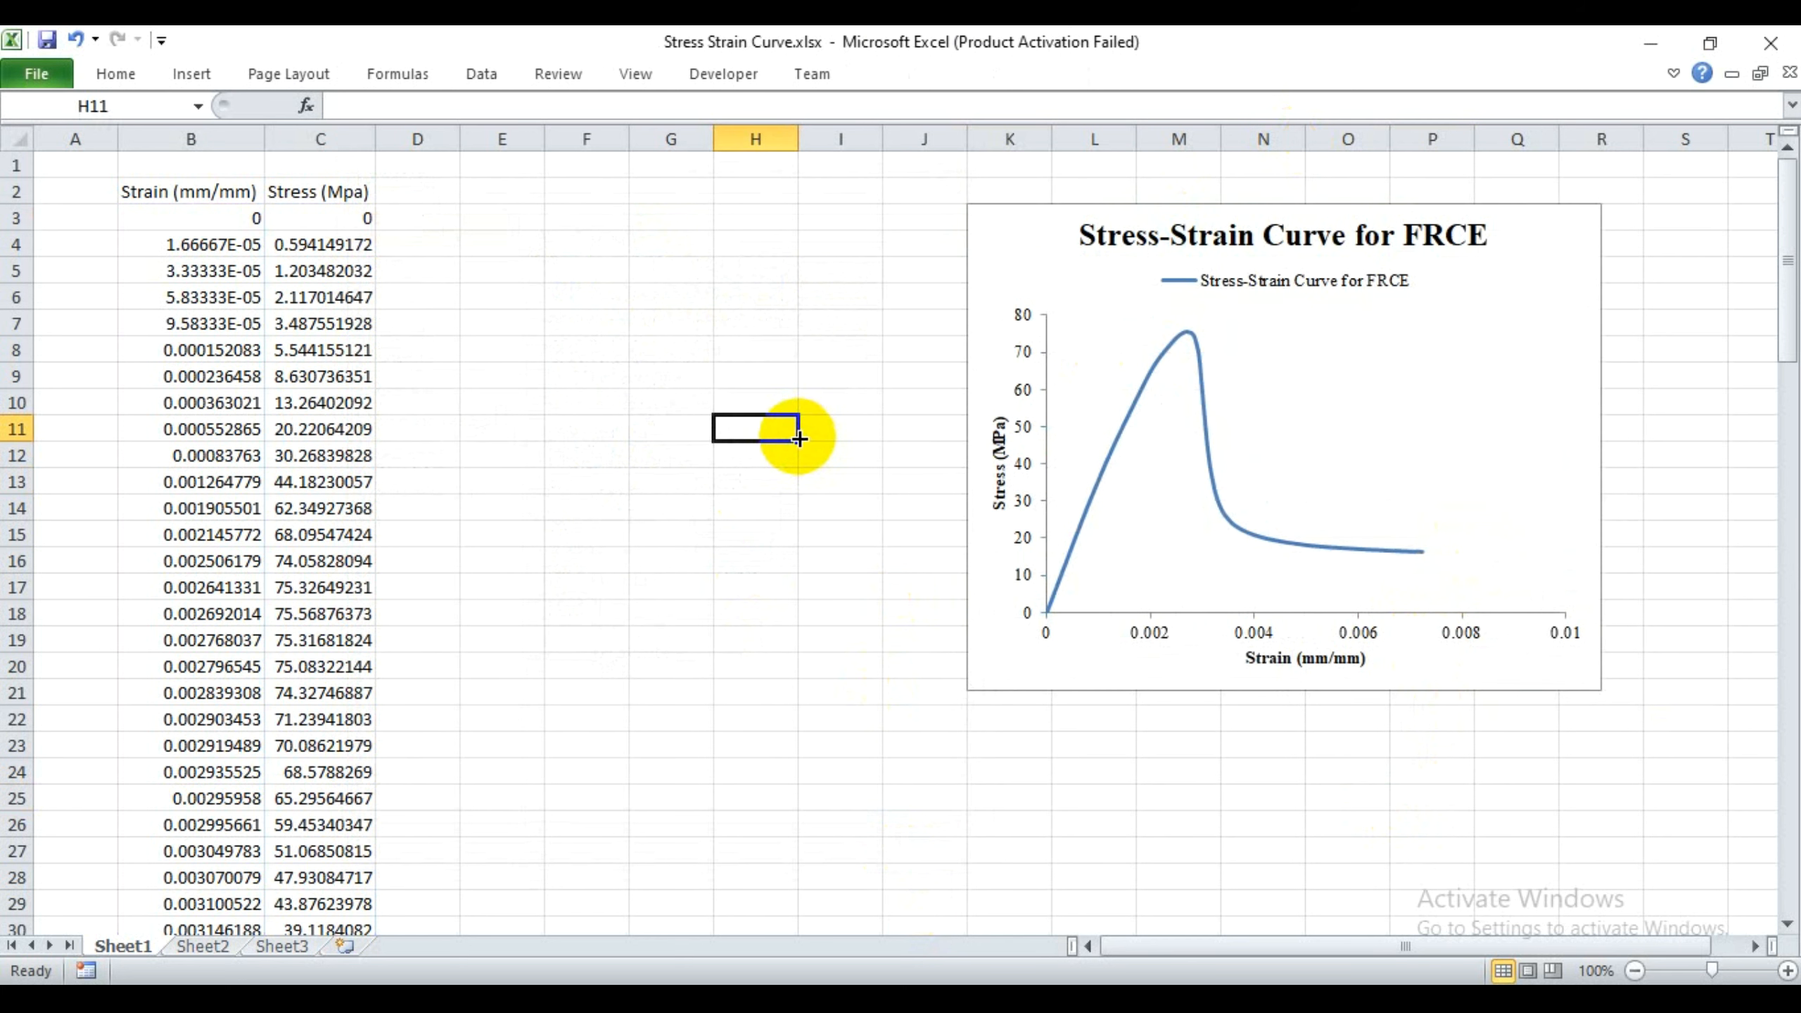
pyautogui.hotkey('ctrl', 's')
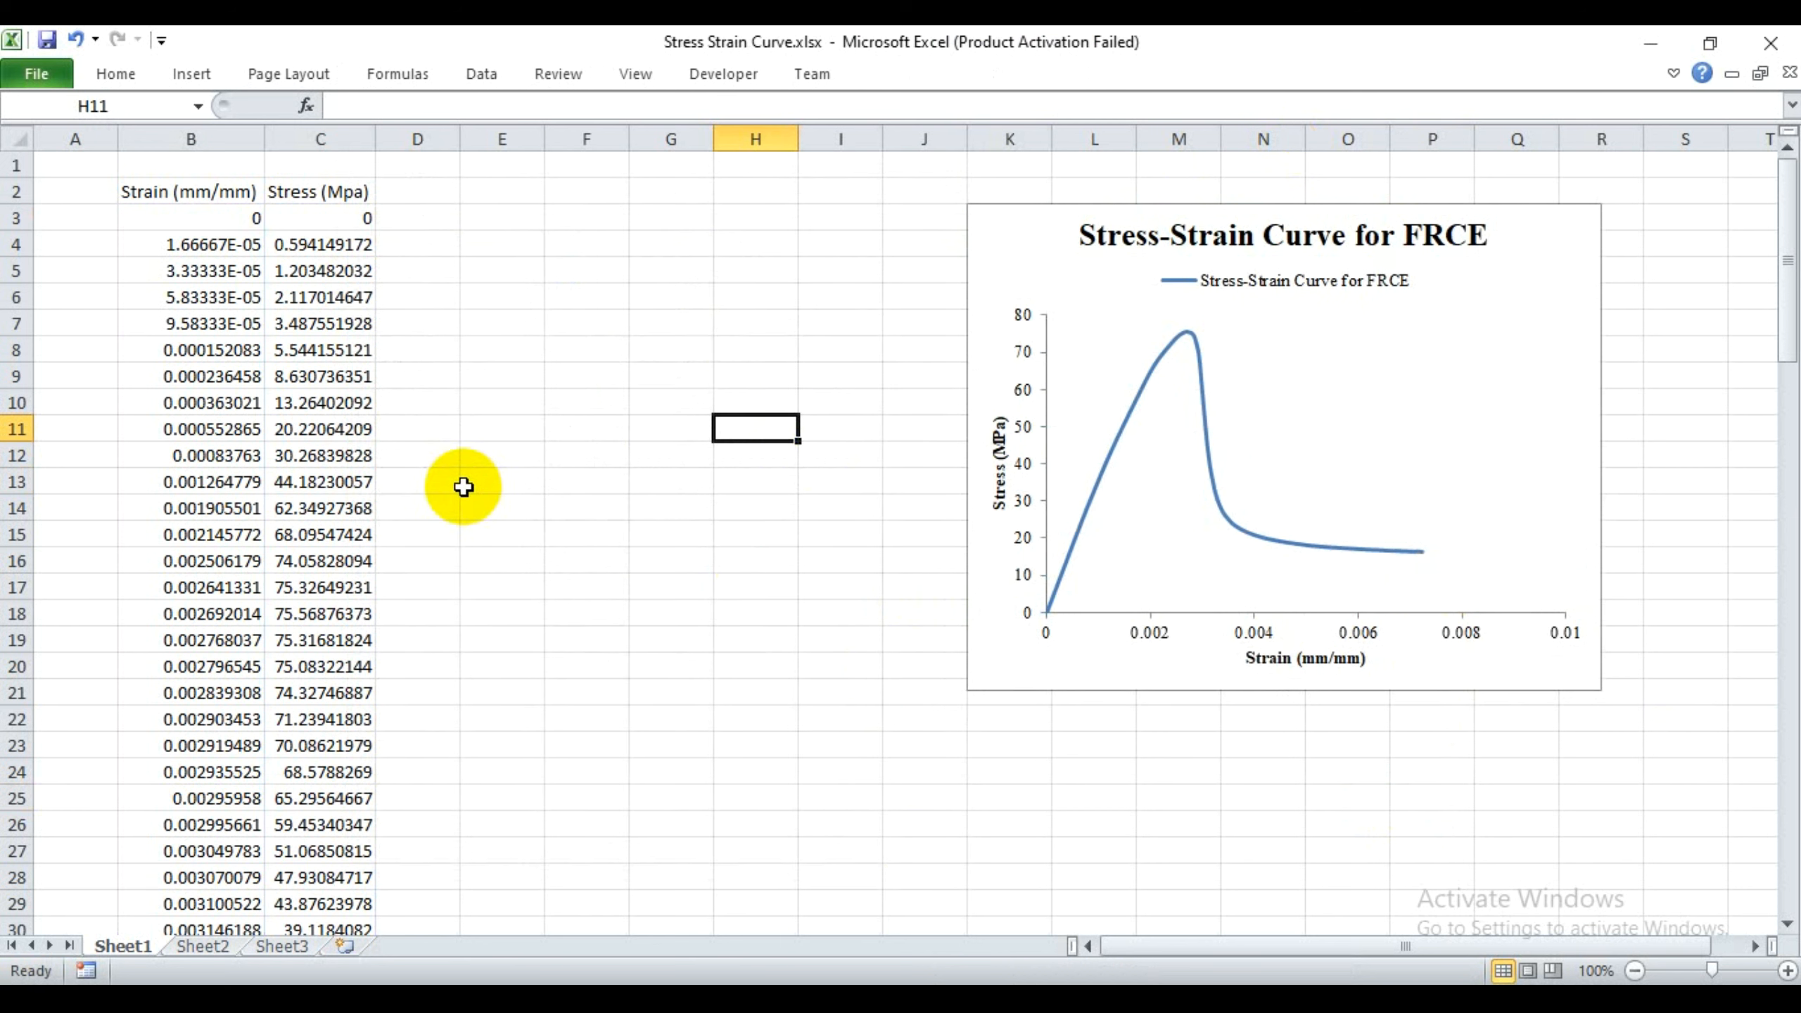
# - Switch to Abaqus/Viewer, plot contours on the deformed cylinder, and display the DAMAGET output variable
pyautogui.moveTo(1125, 1001)
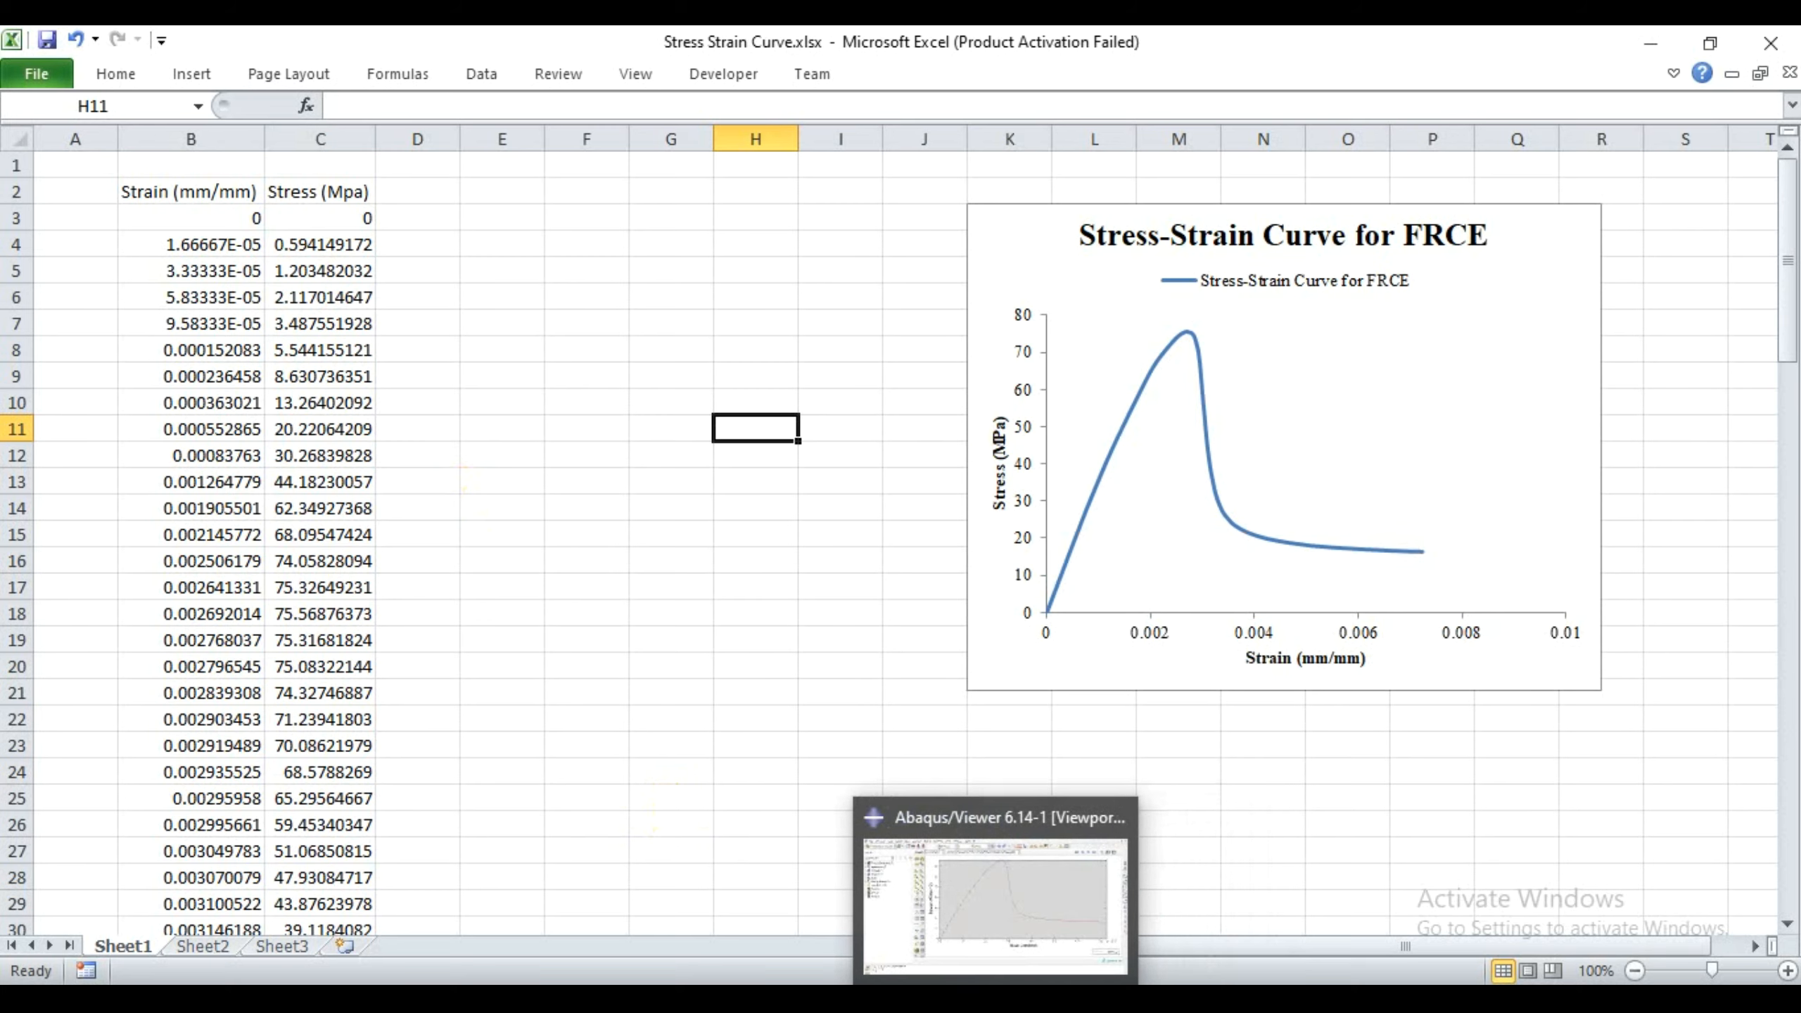
pyautogui.click(1050, 901)
pyautogui.click(356, 325)
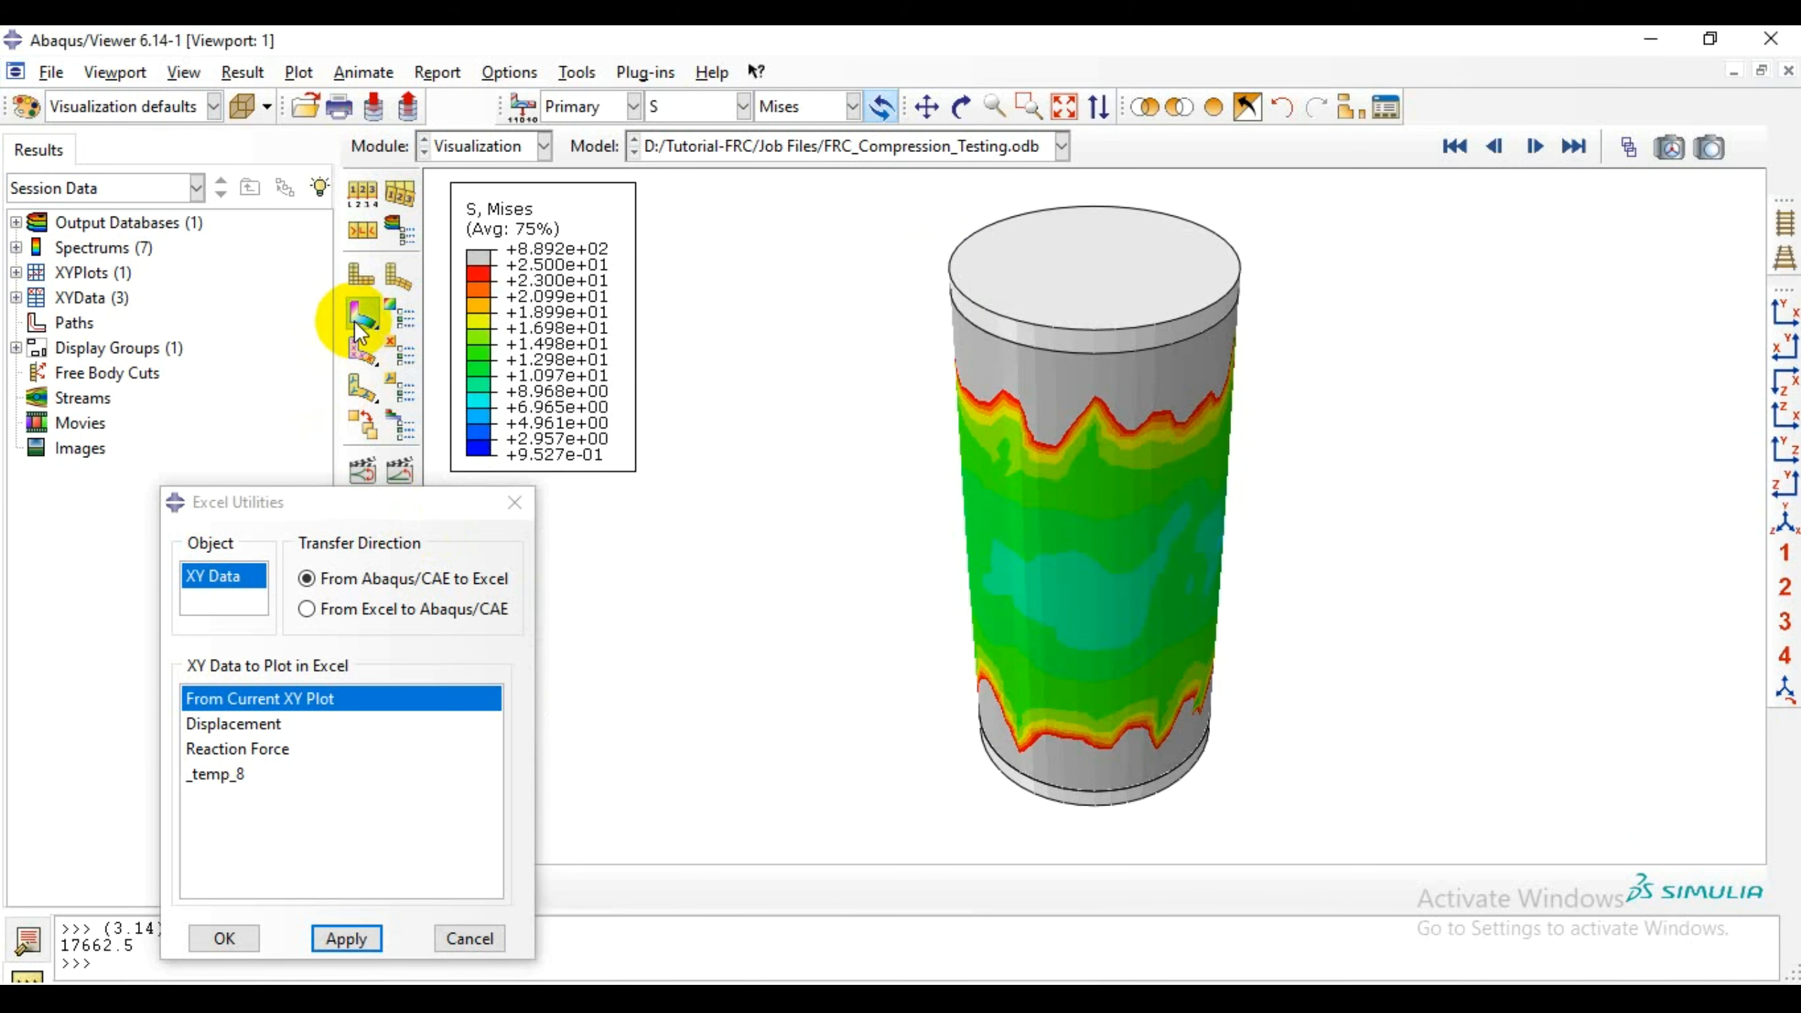
pyautogui.click(702, 108)
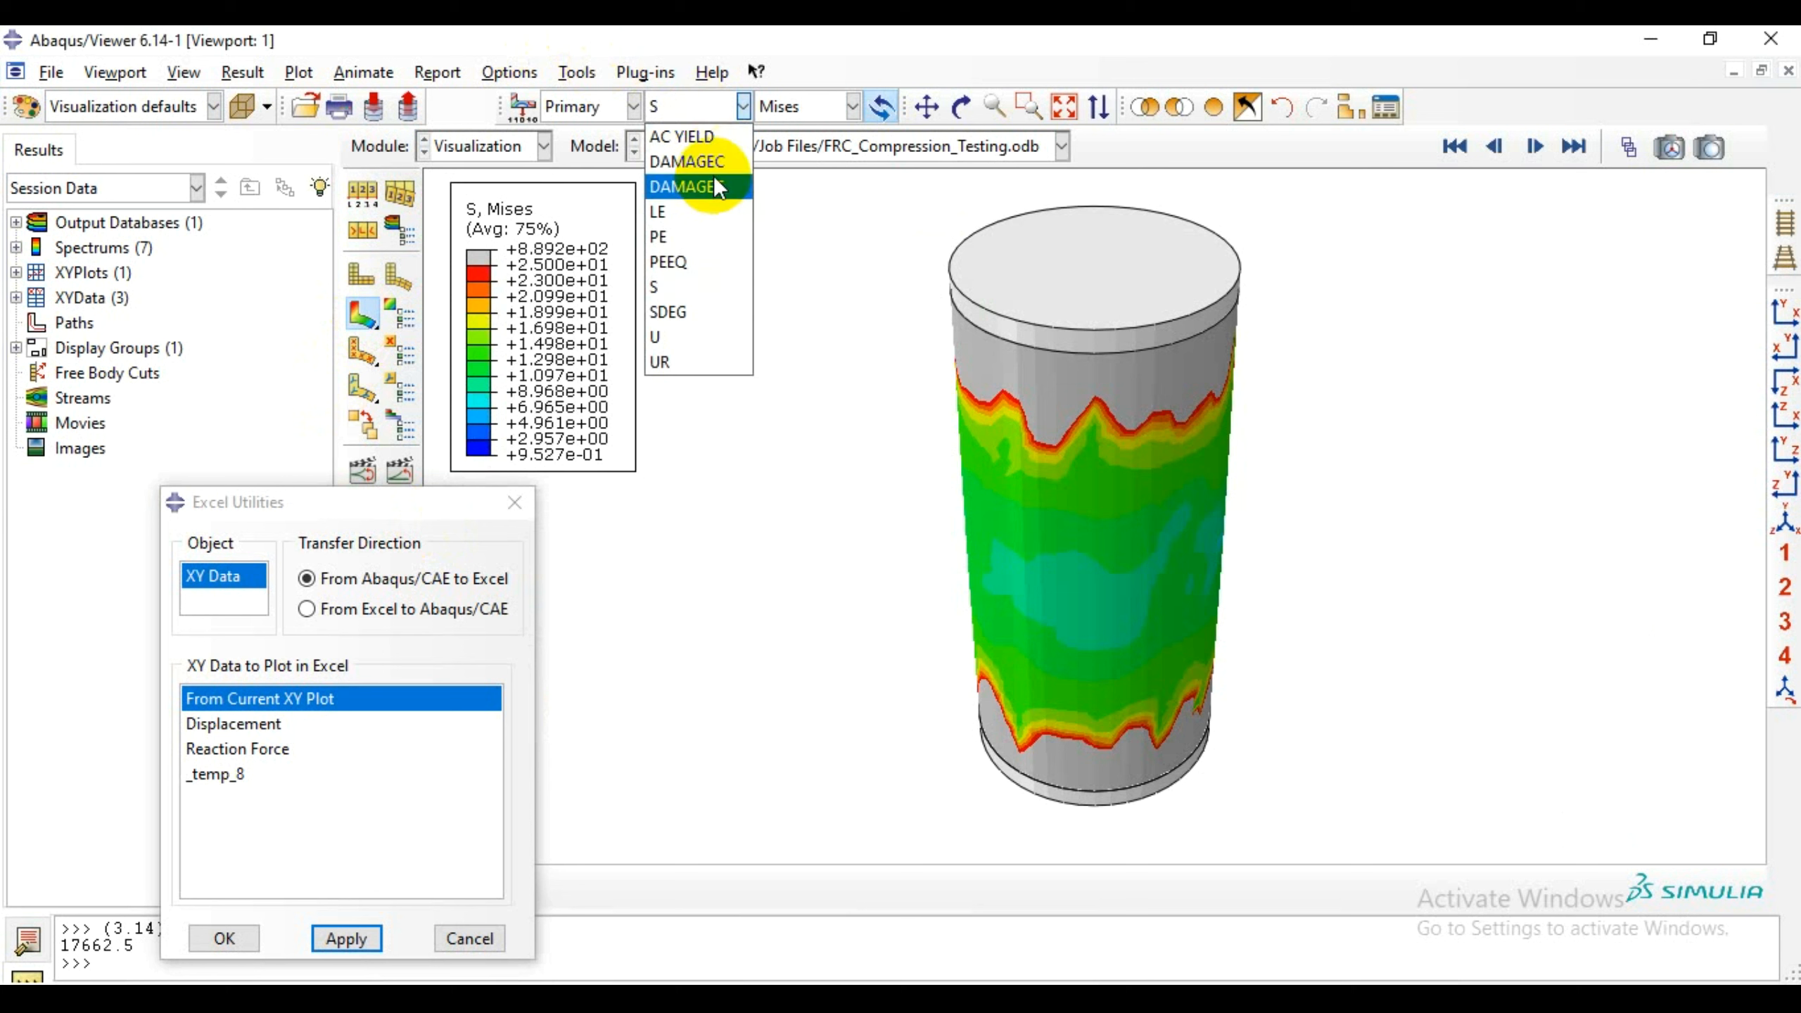
pyautogui.click(693, 309)
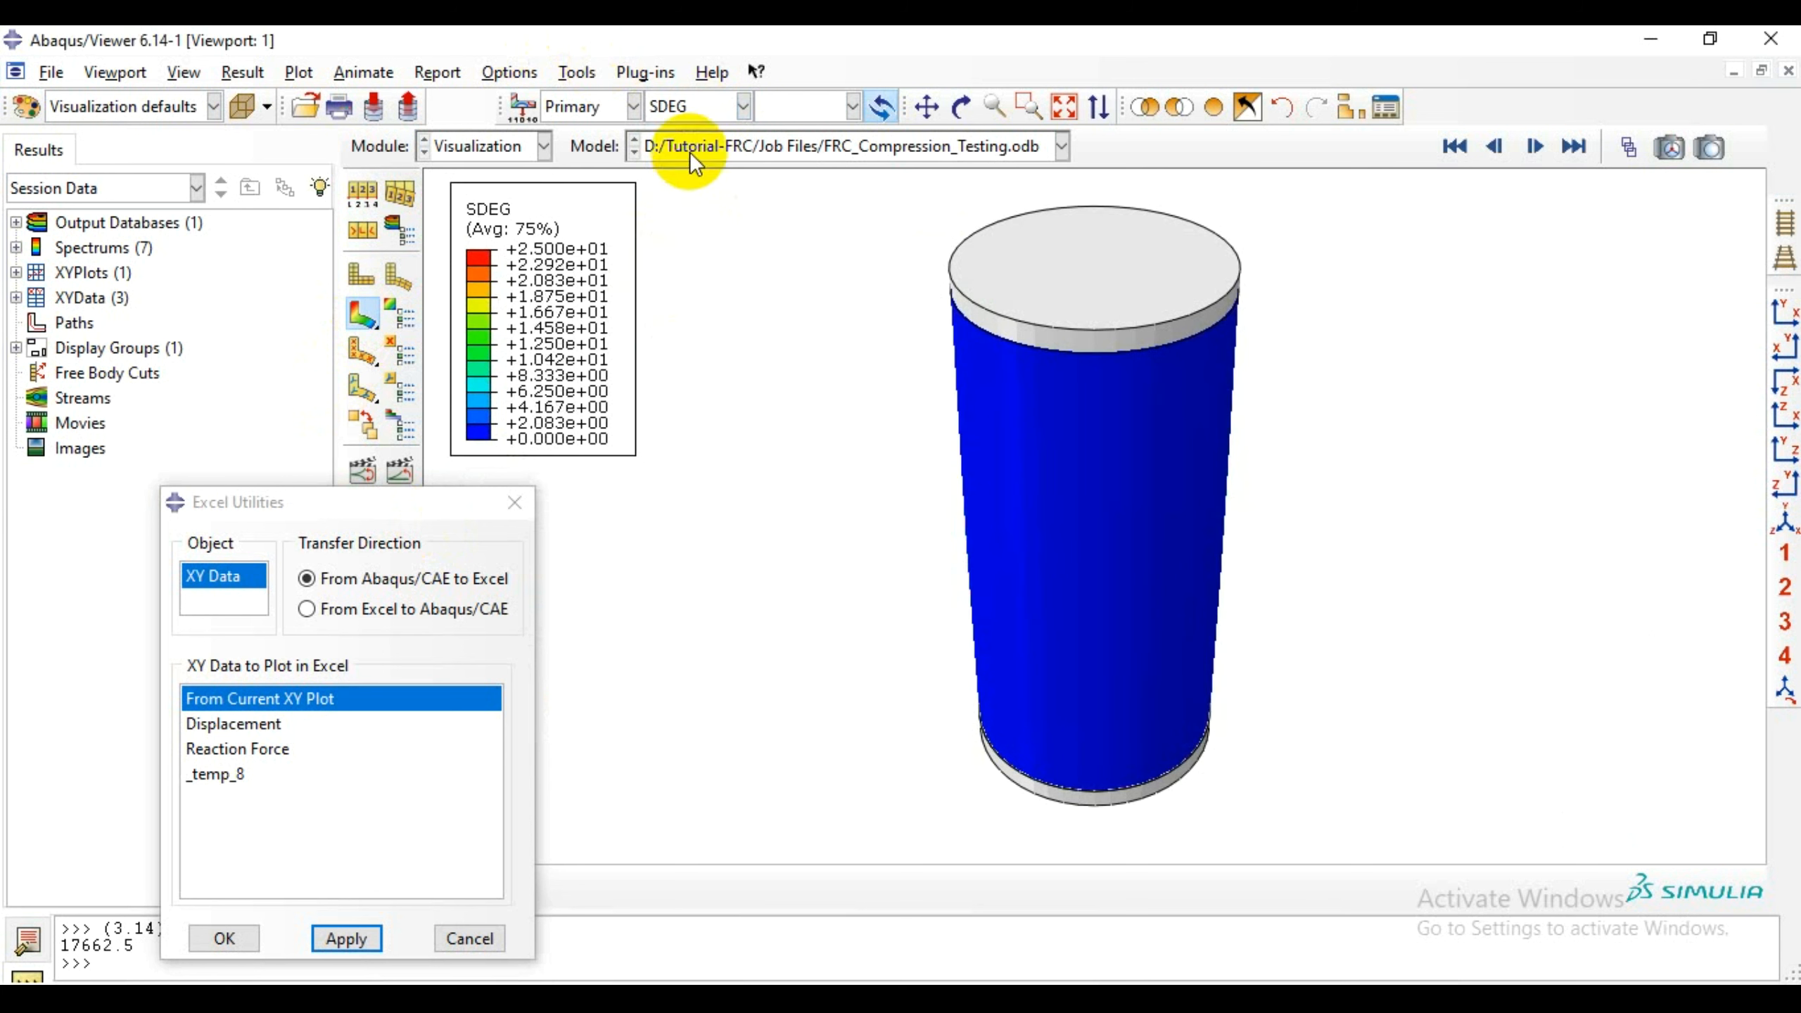
pyautogui.click(695, 106)
pyautogui.click(704, 178)
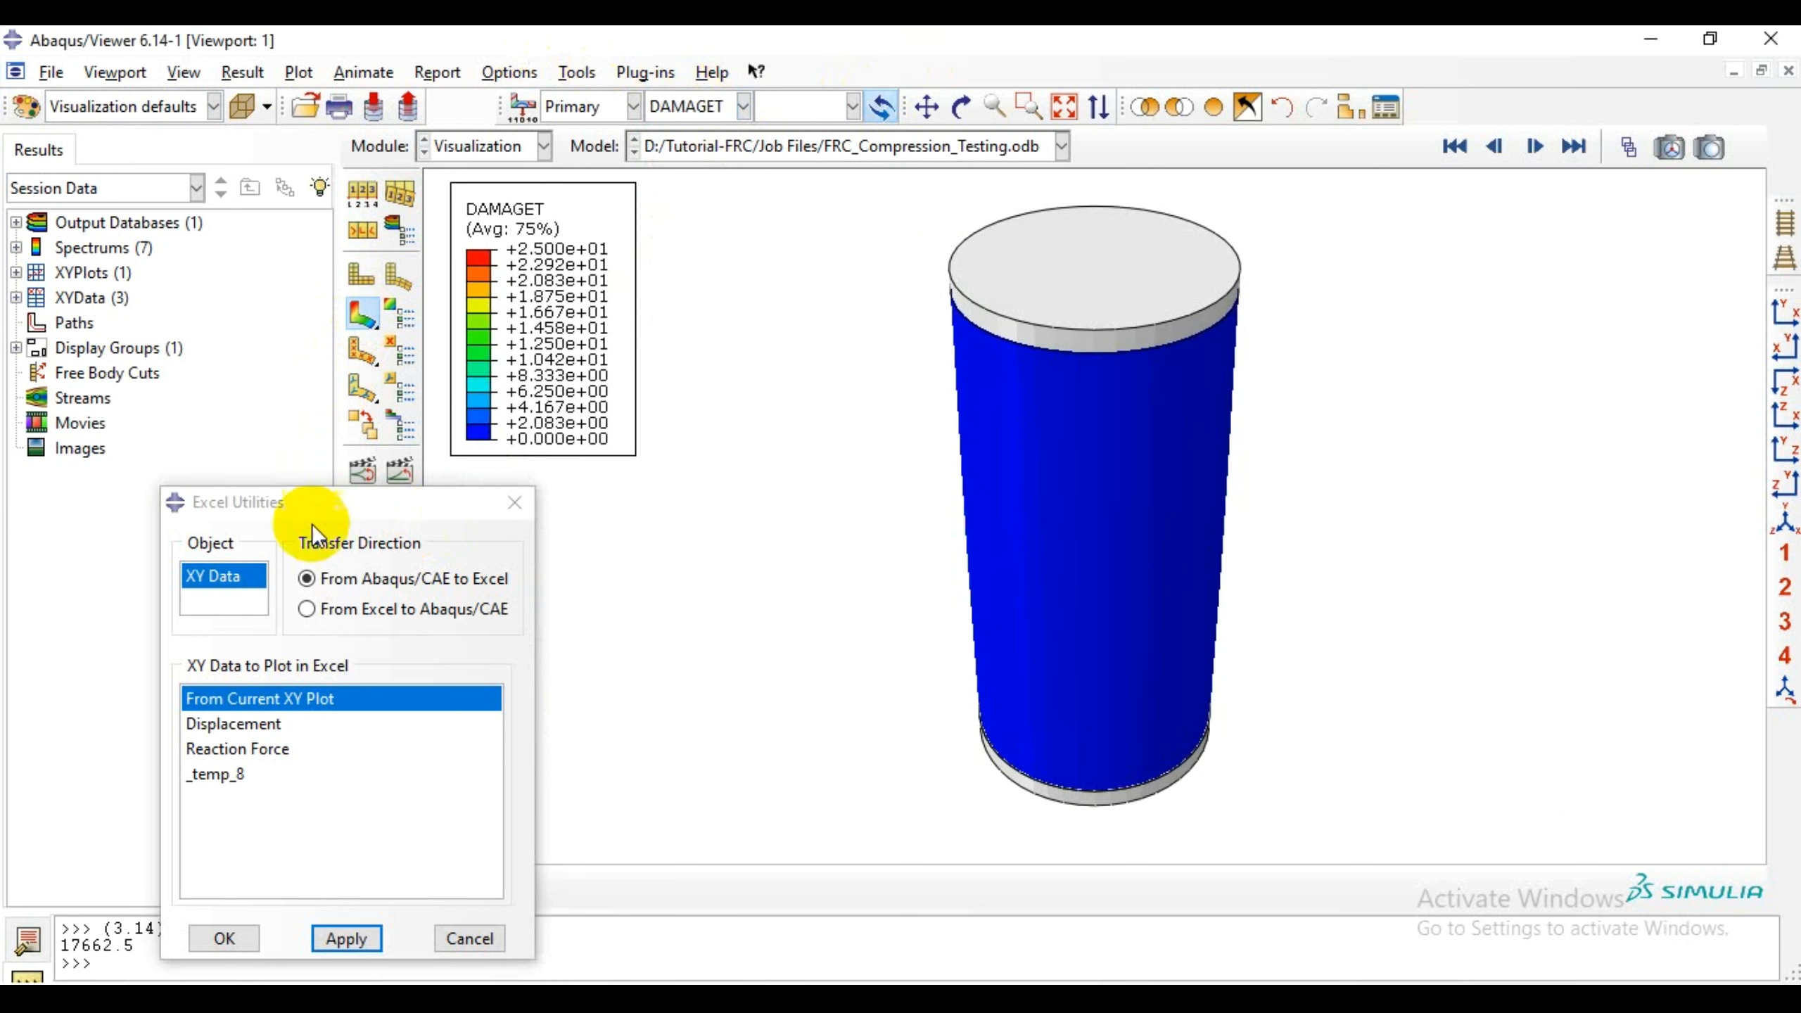
# - Specify a maximum contour limit of 0.01 for the DAMAGET plot and close the Excel Utilities dialog
pyautogui.click(399, 312)
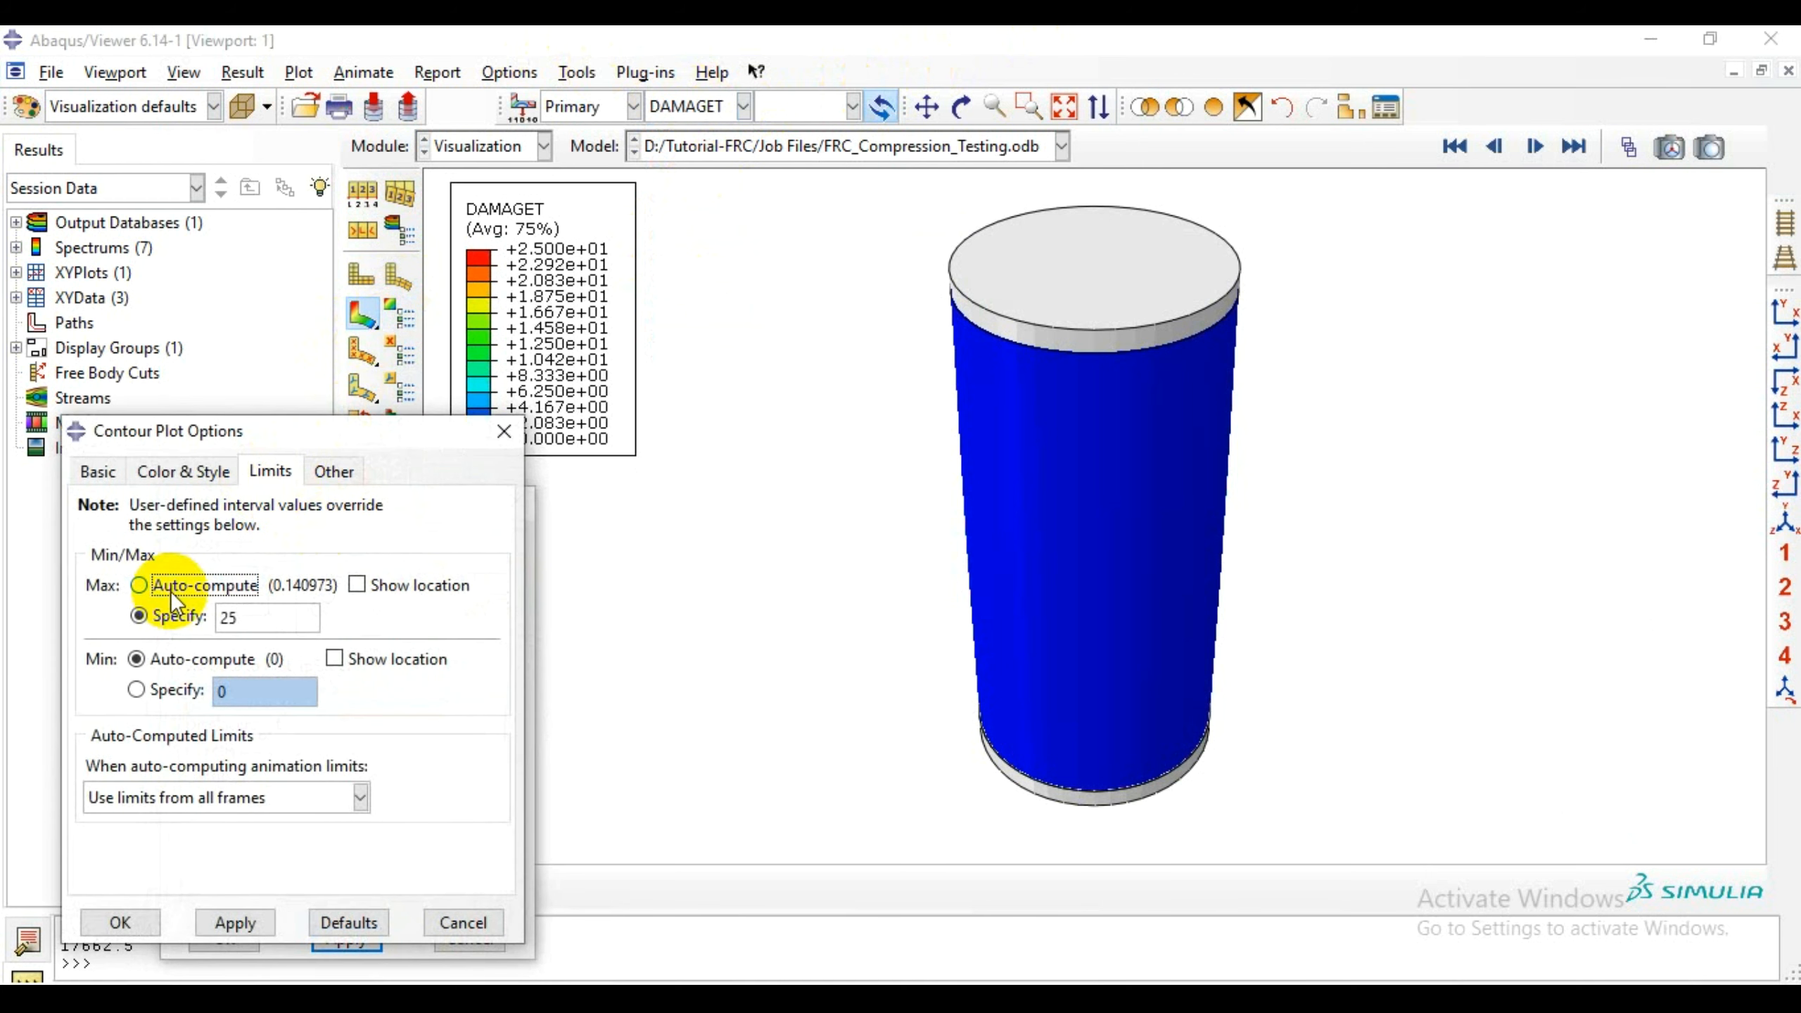
pyautogui.click(139, 585)
pyautogui.click(227, 921)
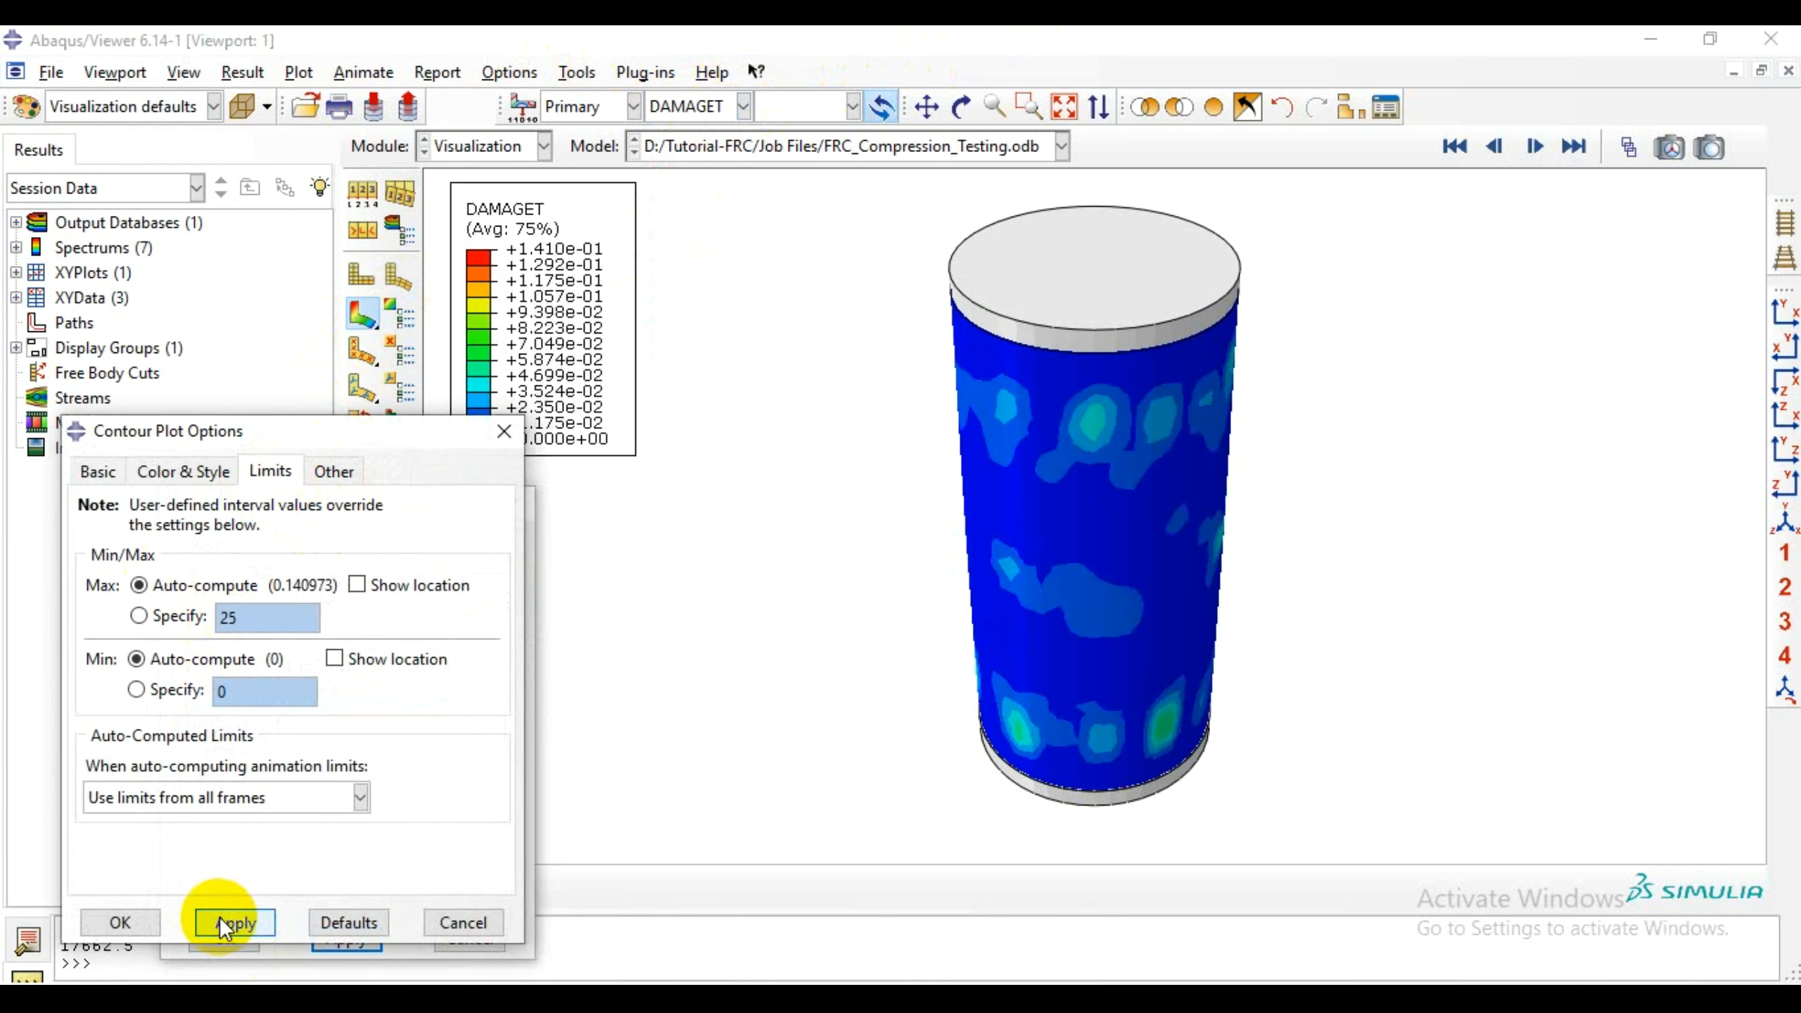
pyautogui.click(153, 617)
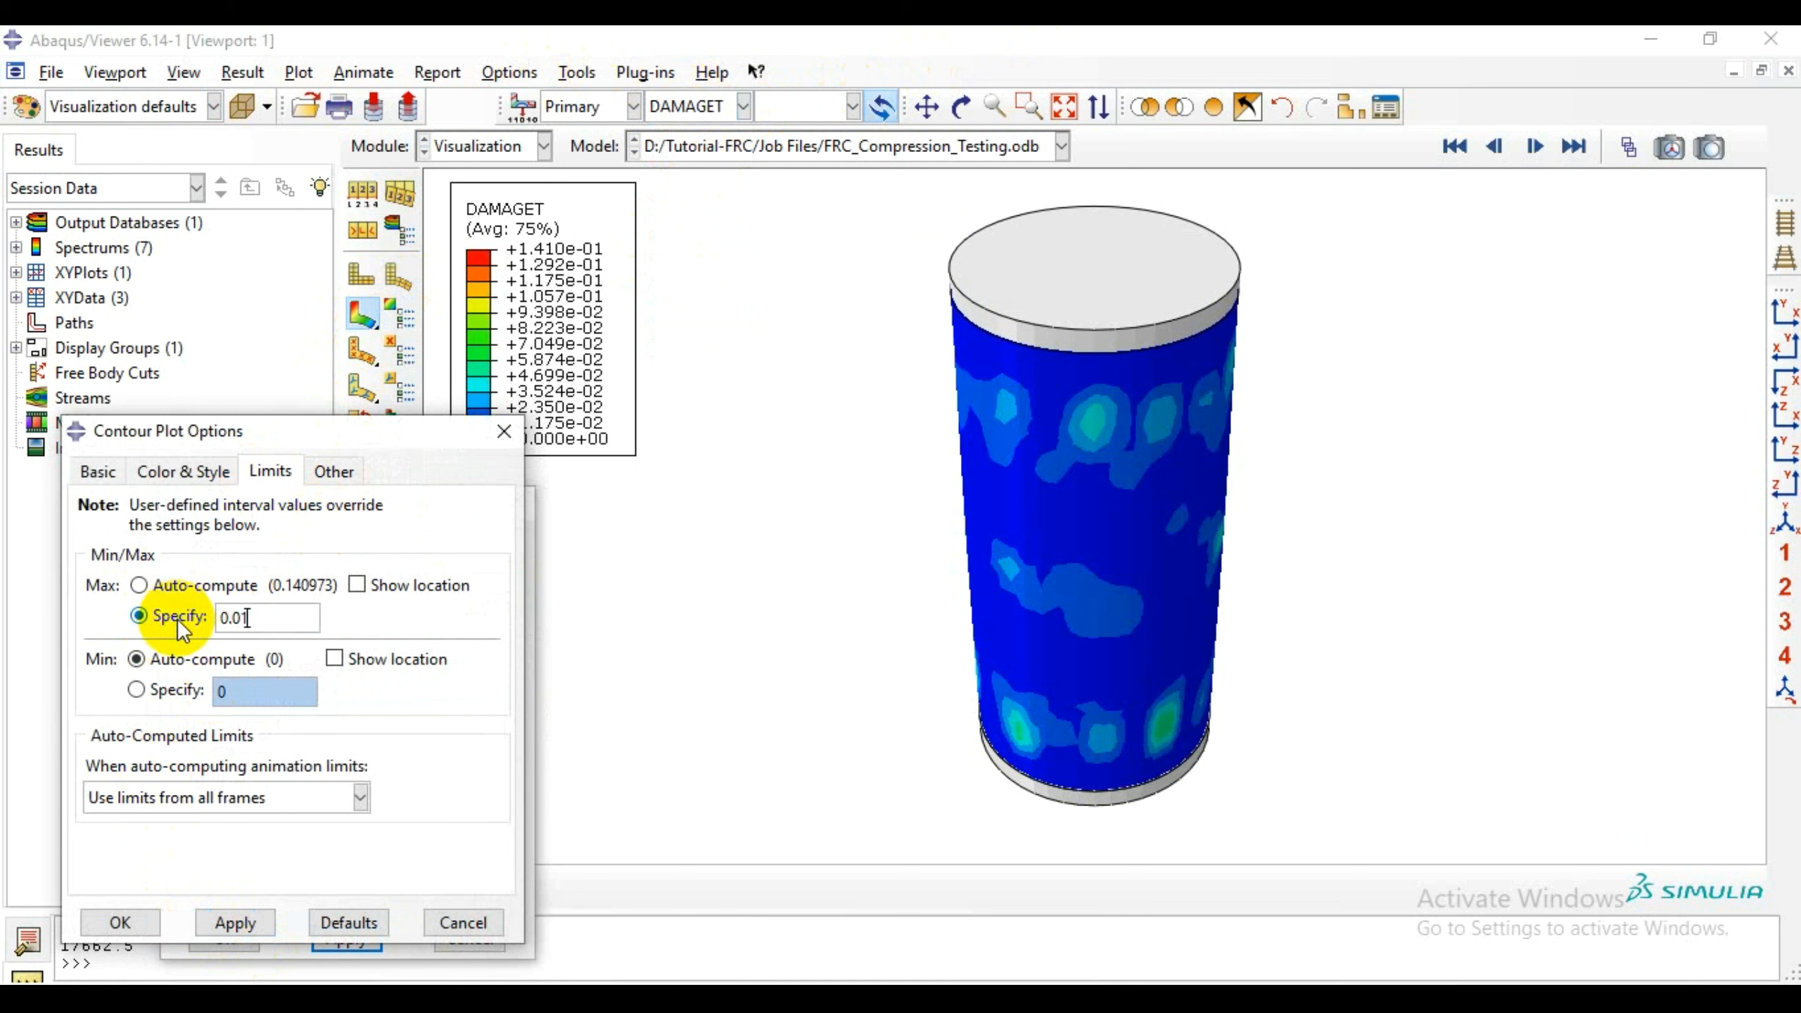
pyautogui.write('0.01')
pyautogui.click(259, 920)
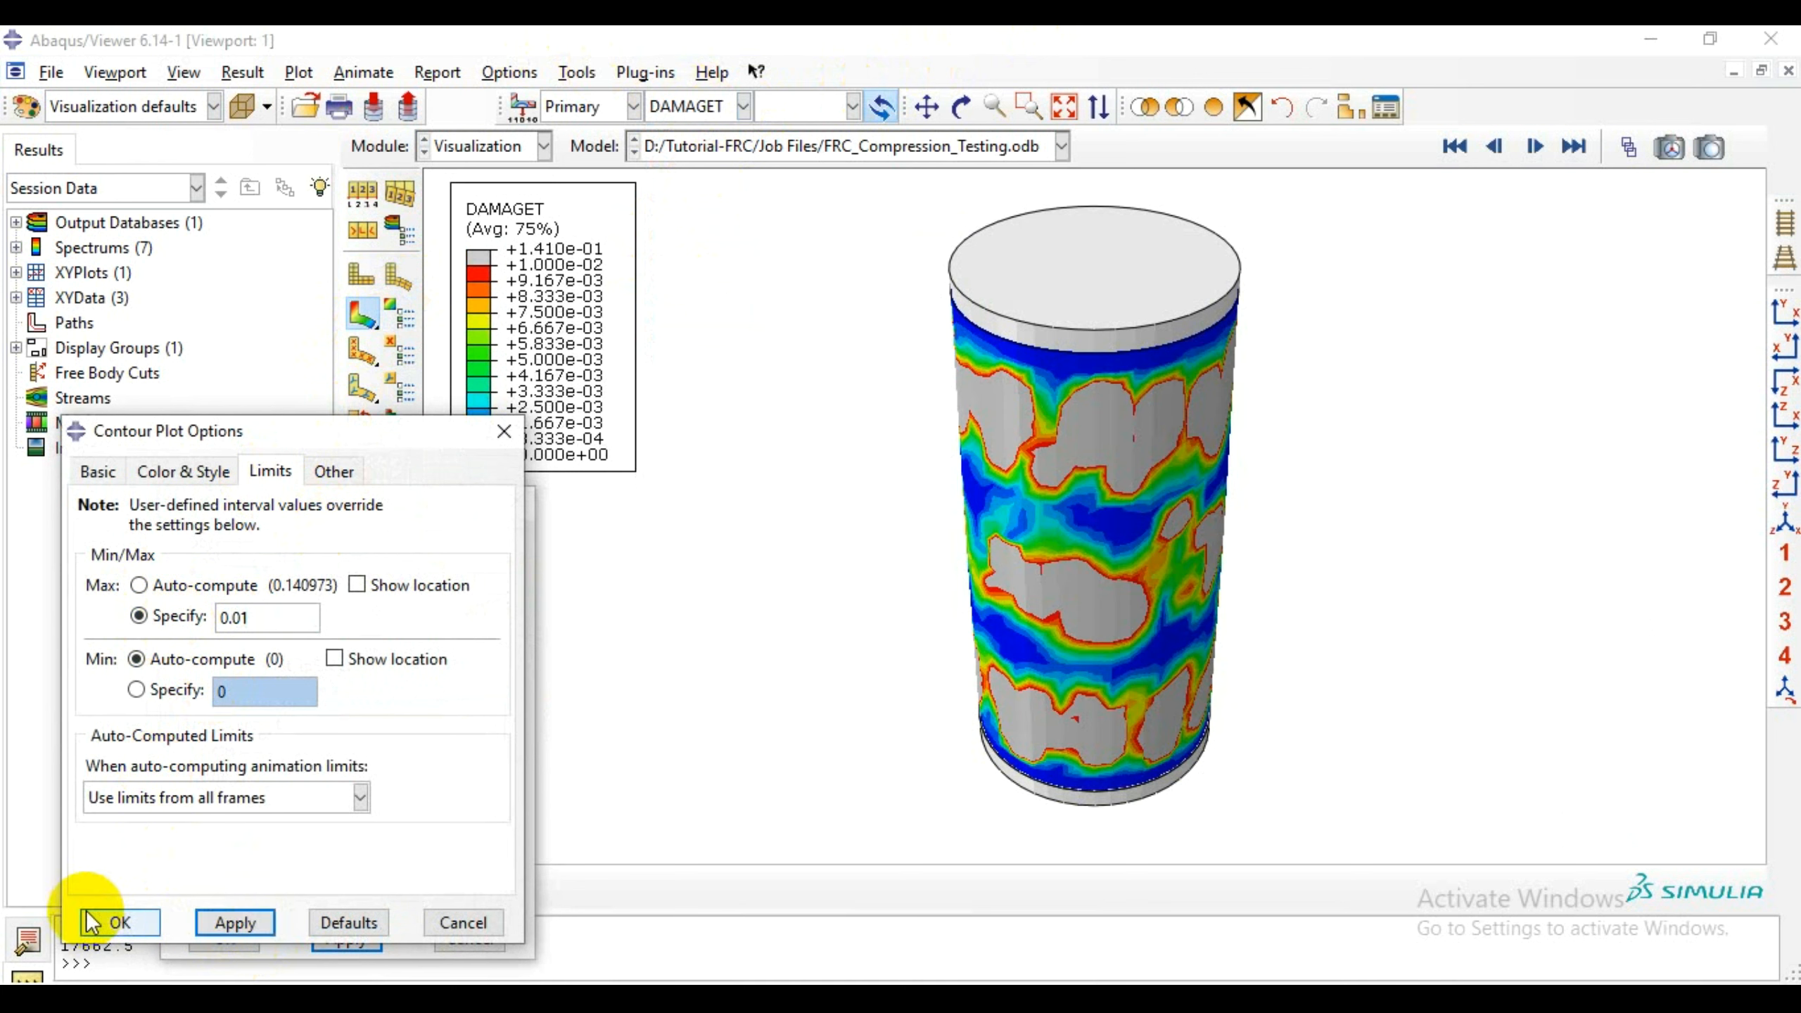
pyautogui.click(119, 922)
pyautogui.click(514, 502)
# - Set a nonuniform deformation scale factor of X 10, Y 25 and Z 10 for the plot
pyautogui.click(511, 73)
pyautogui.click(529, 99)
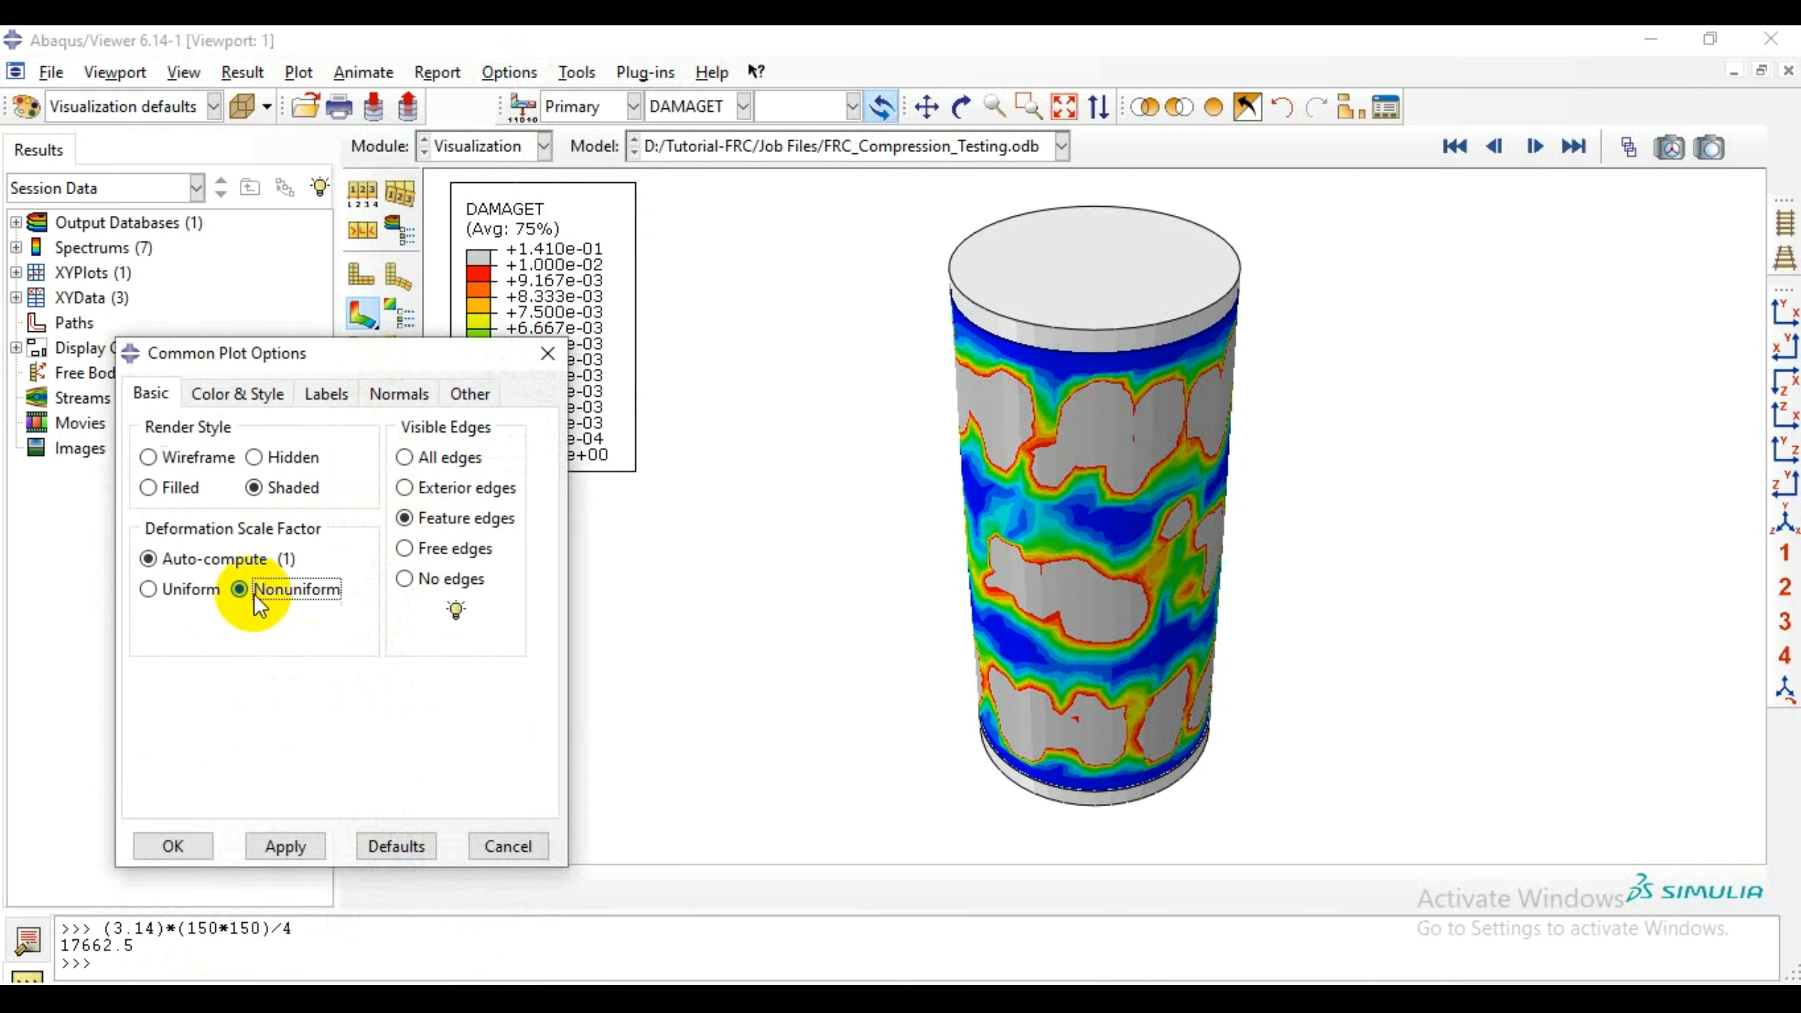
pyautogui.click(255, 591)
pyautogui.moveTo(297, 626); pyautogui.dragTo(191, 622)
pyautogui.write('25')
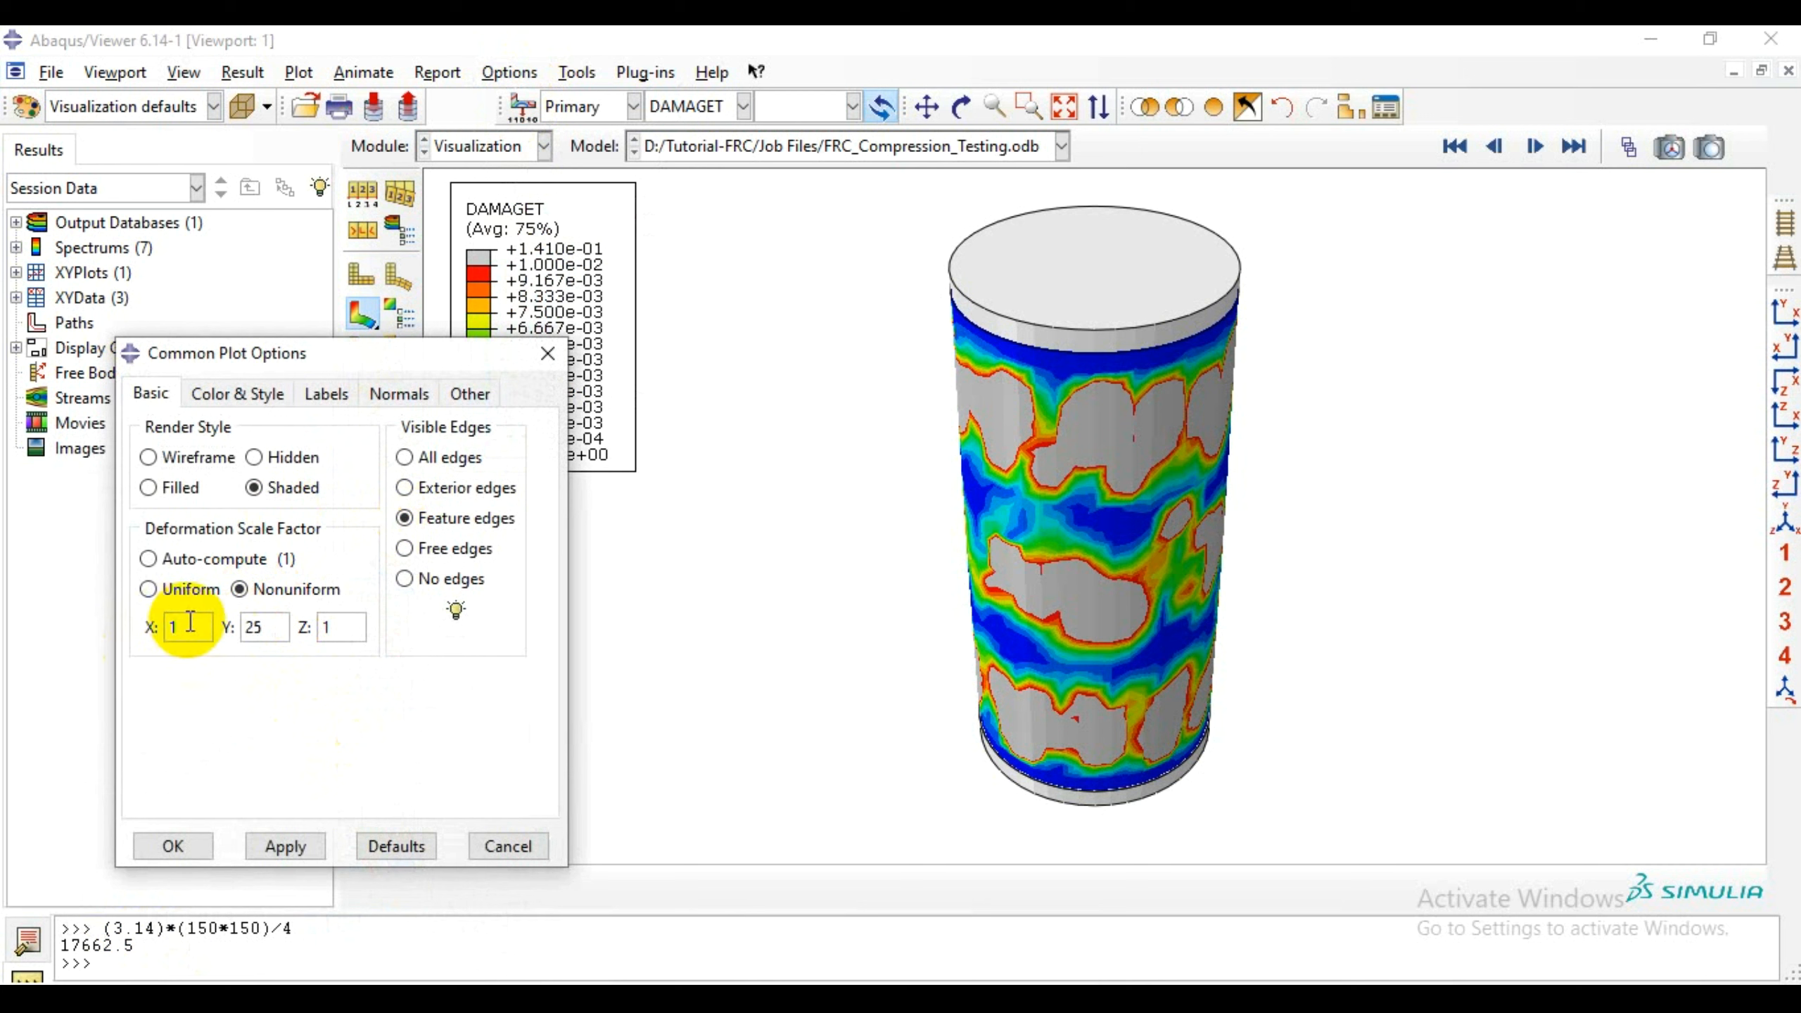
pyautogui.write('10')
pyautogui.moveTo(317, 628); pyautogui.dragTo(354, 628)
pyautogui.write('10')
pyautogui.click(285, 846)
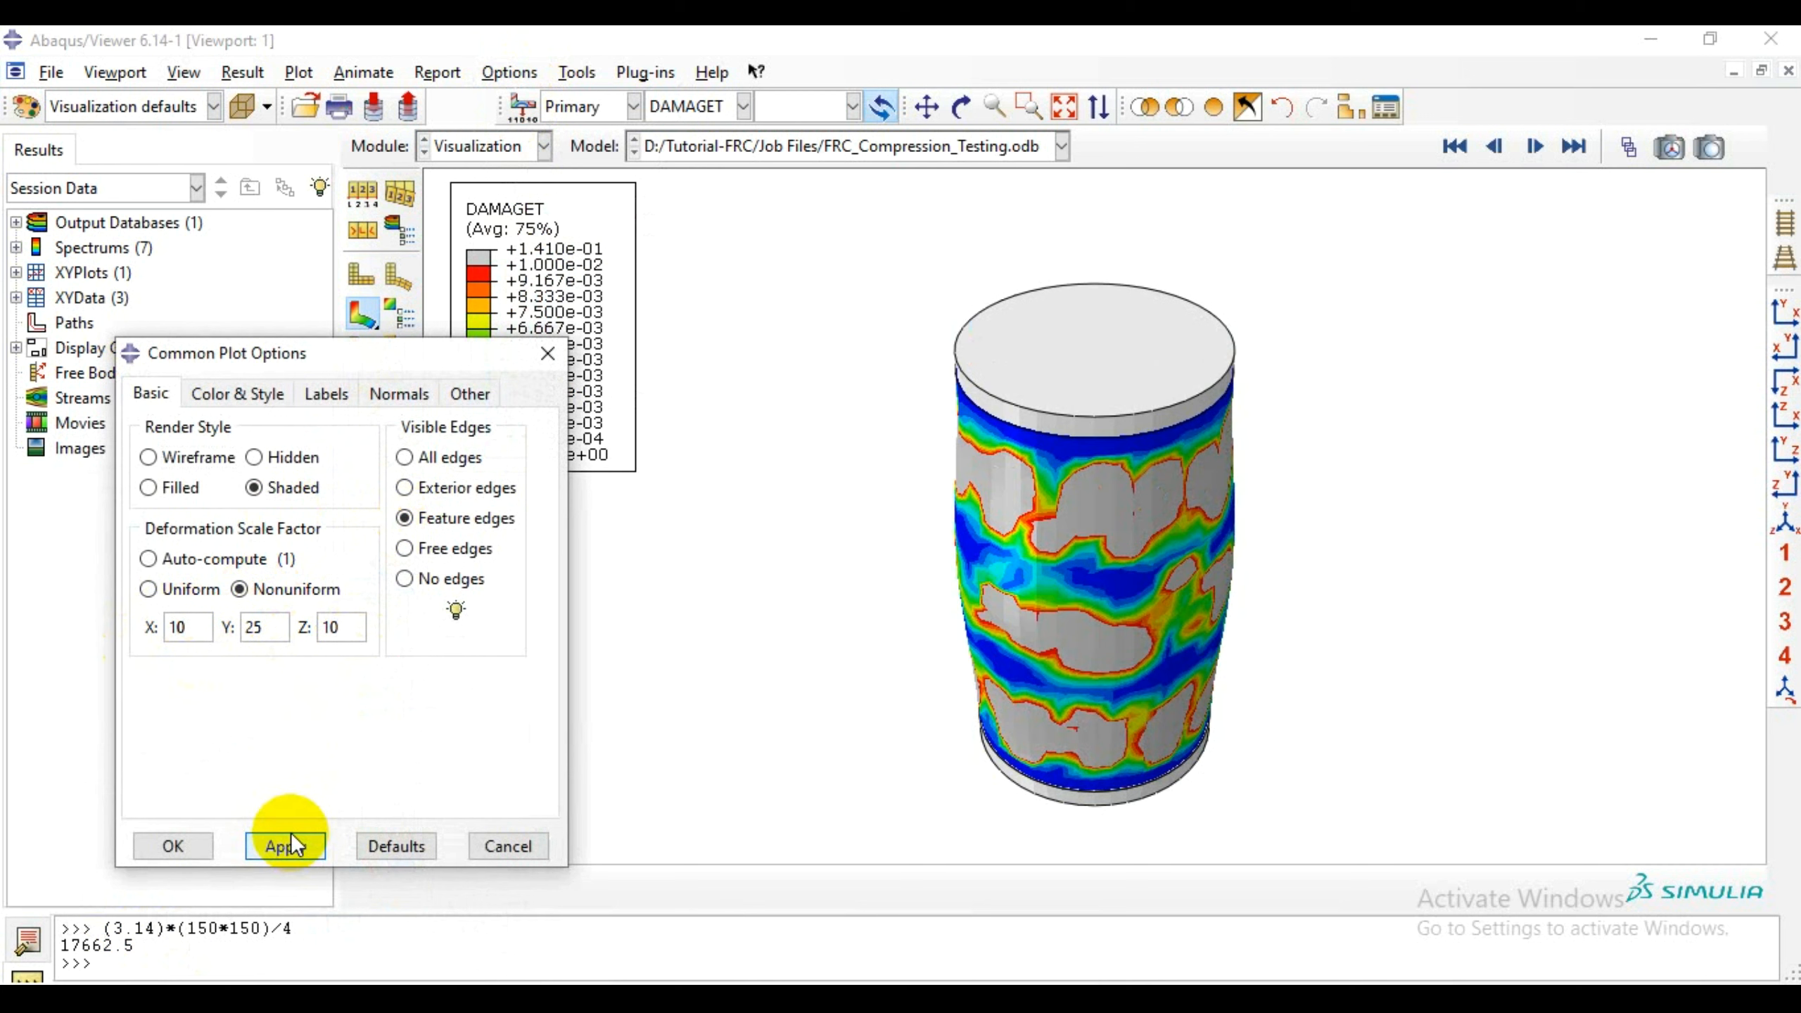
pyautogui.click(189, 844)
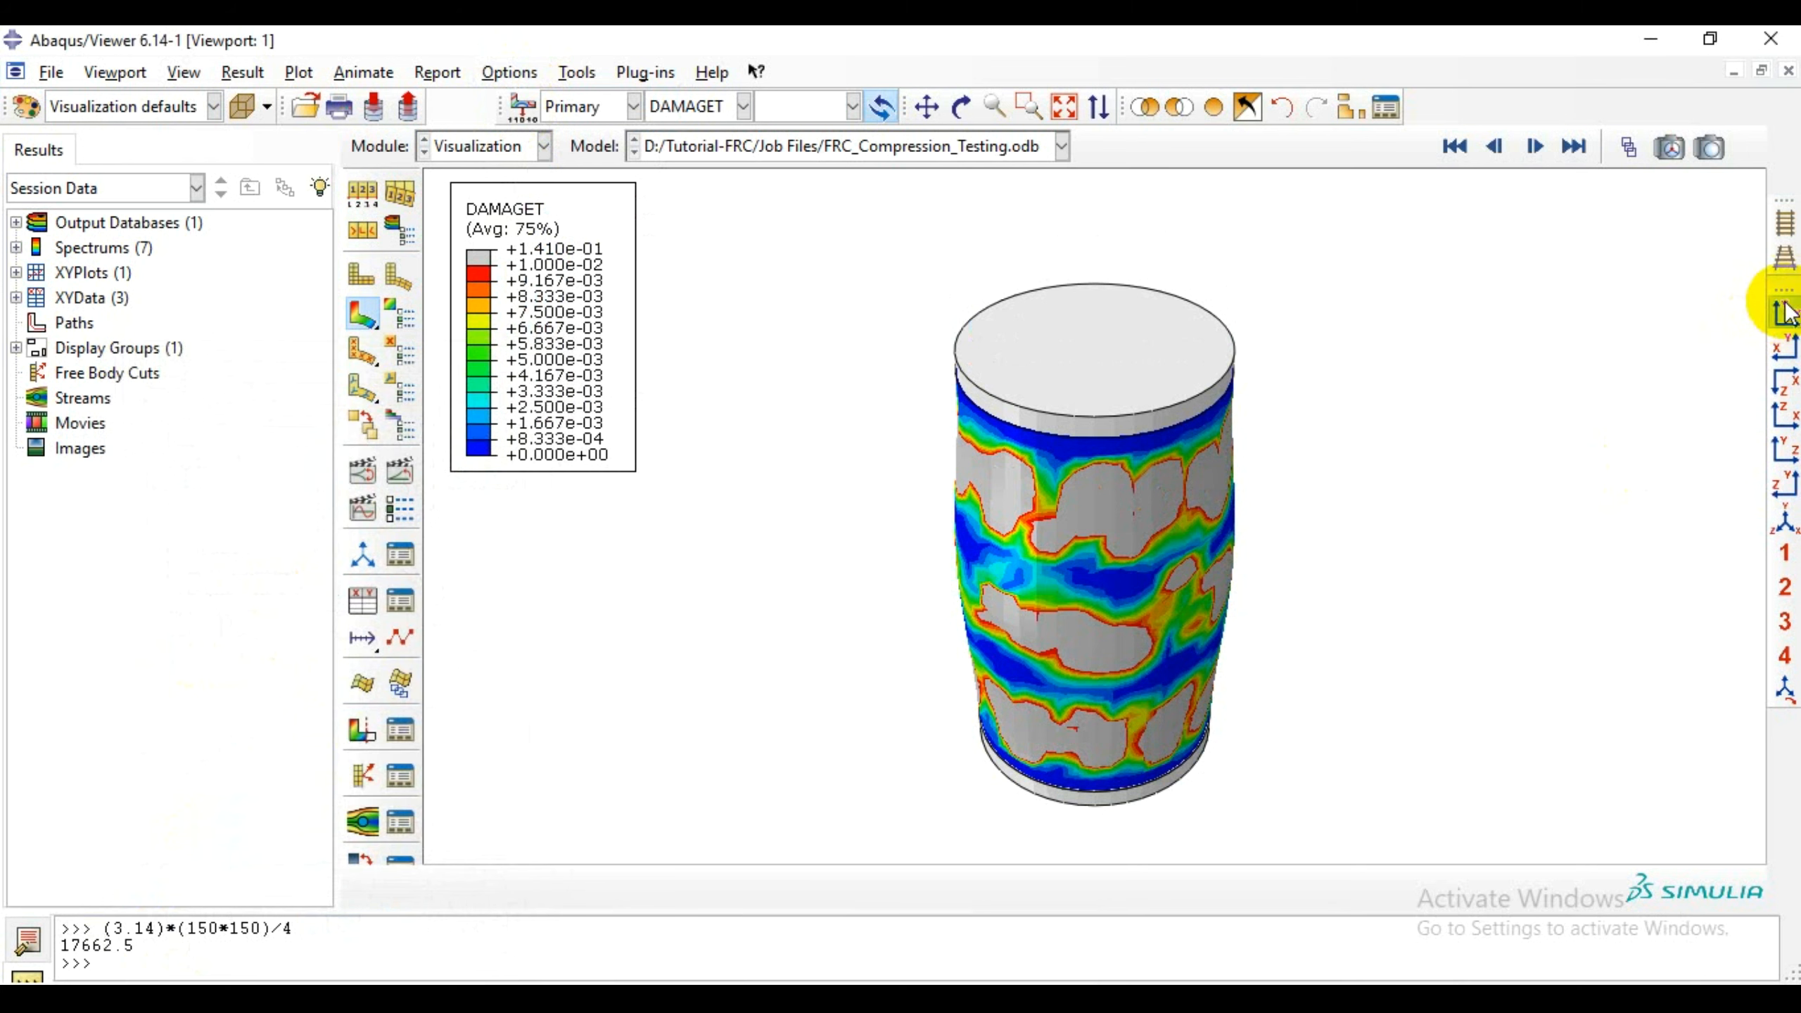
# - Show the cylinder in the front XY view without perspective and turn on translucency, adjusted until the contour colours are strong
pyautogui.click(1783, 313)
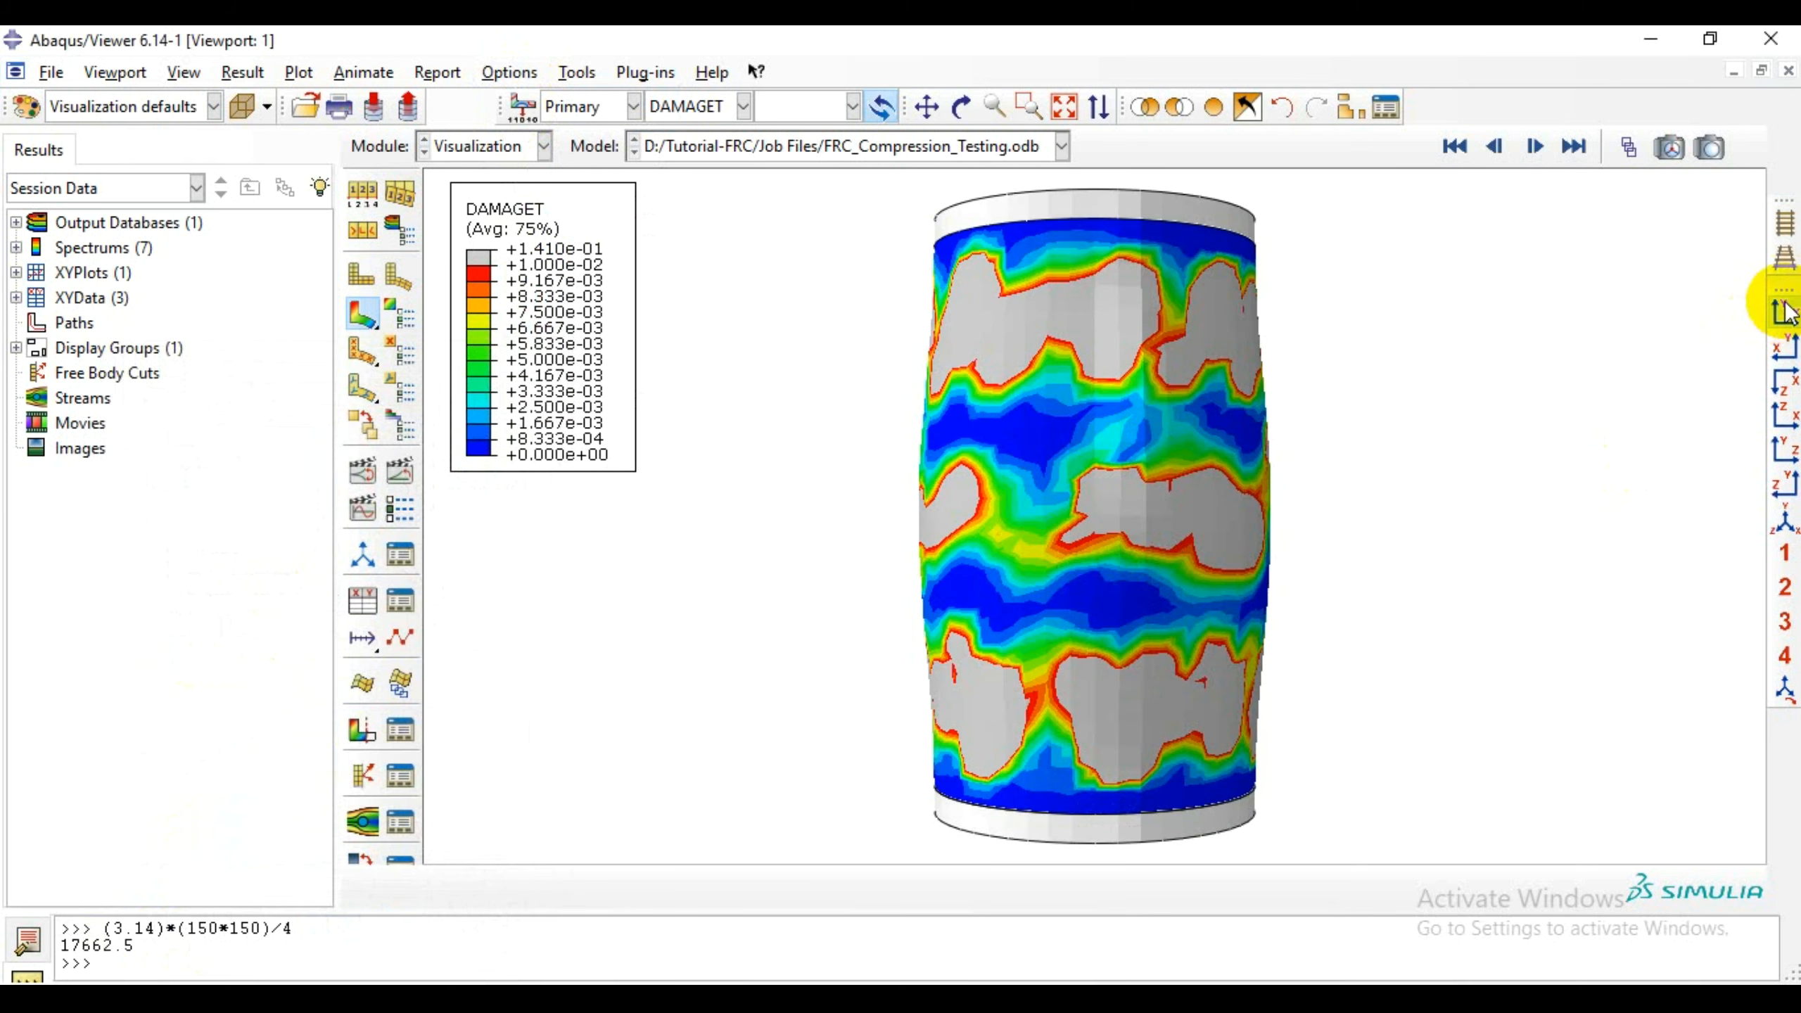
pyautogui.click(1783, 226)
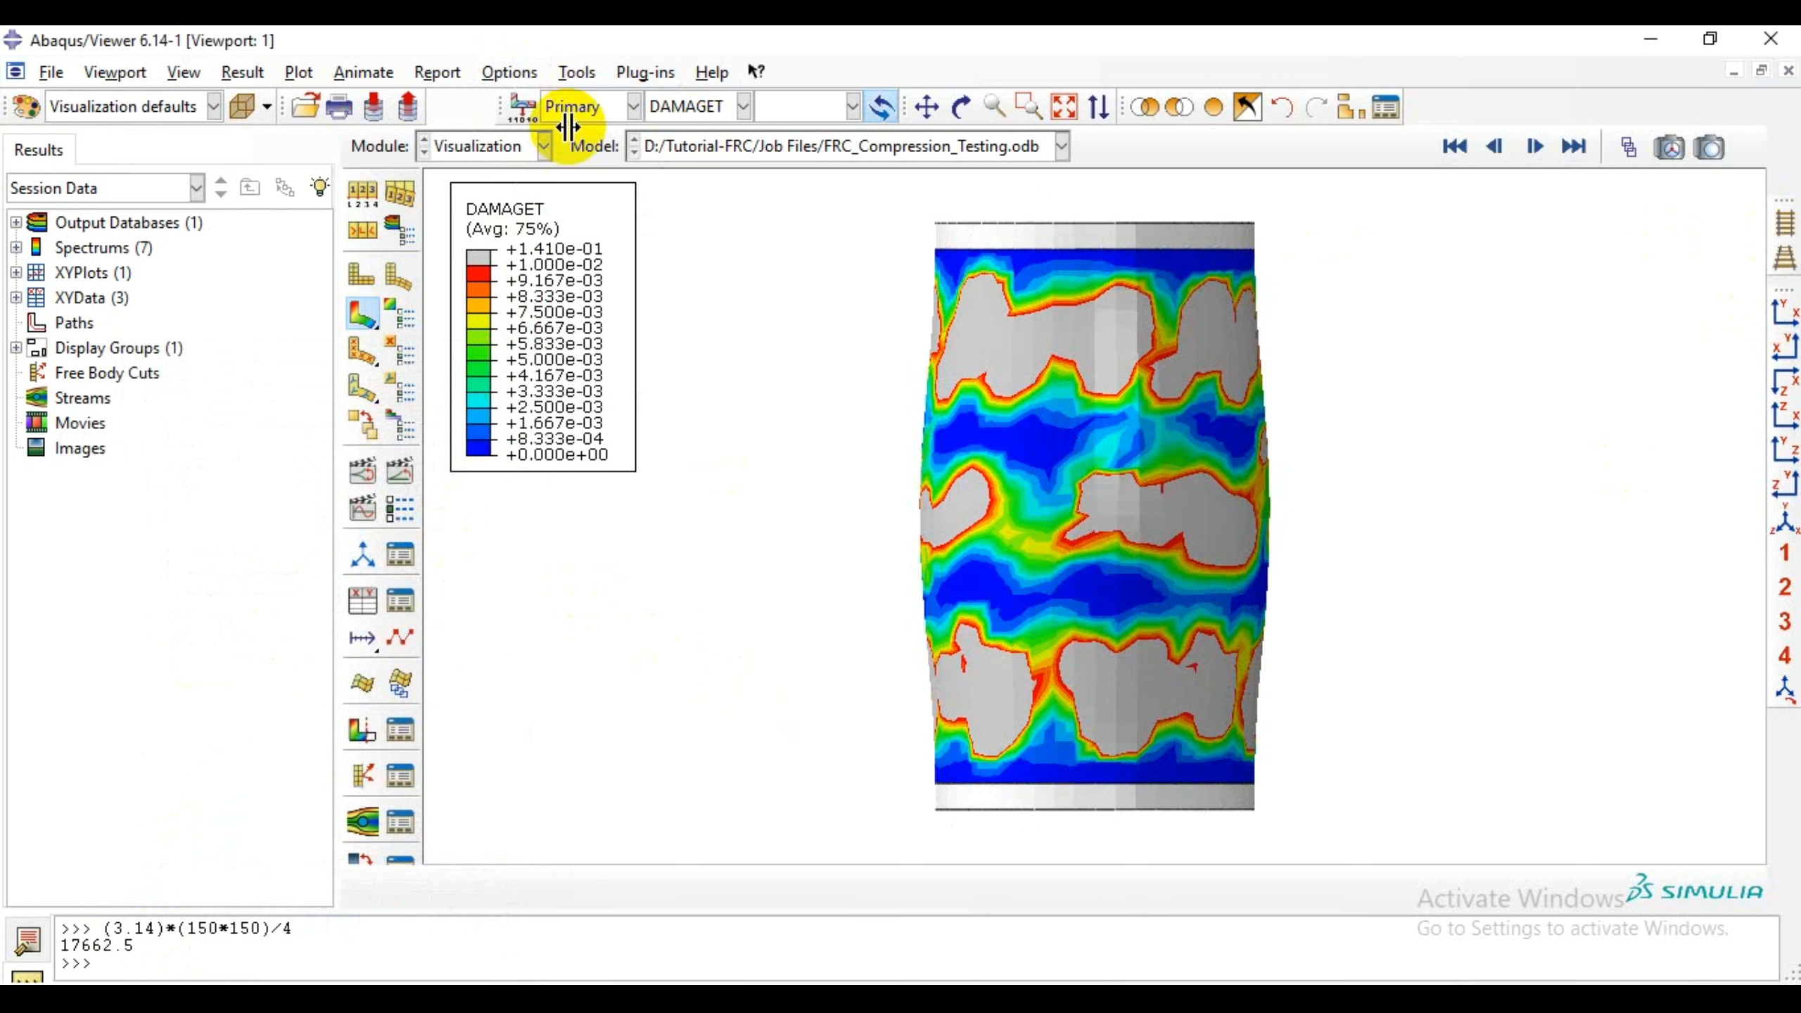
pyautogui.click(245, 105)
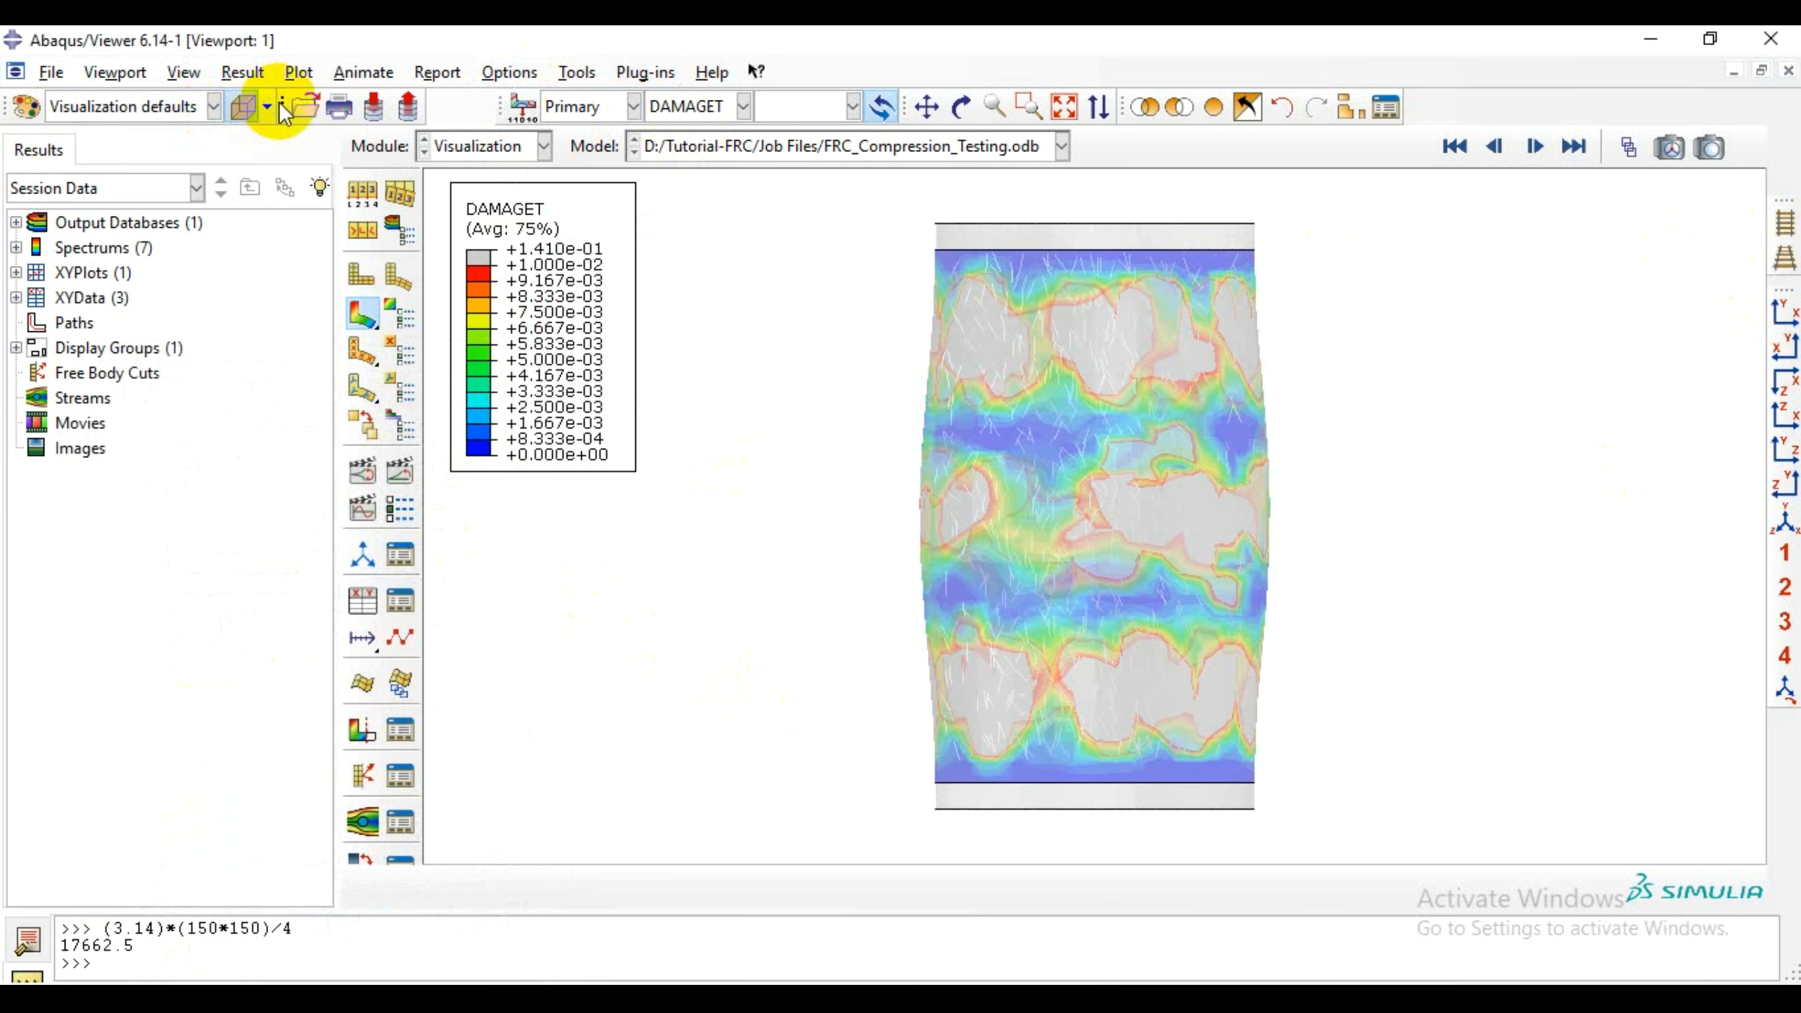
pyautogui.click(265, 107)
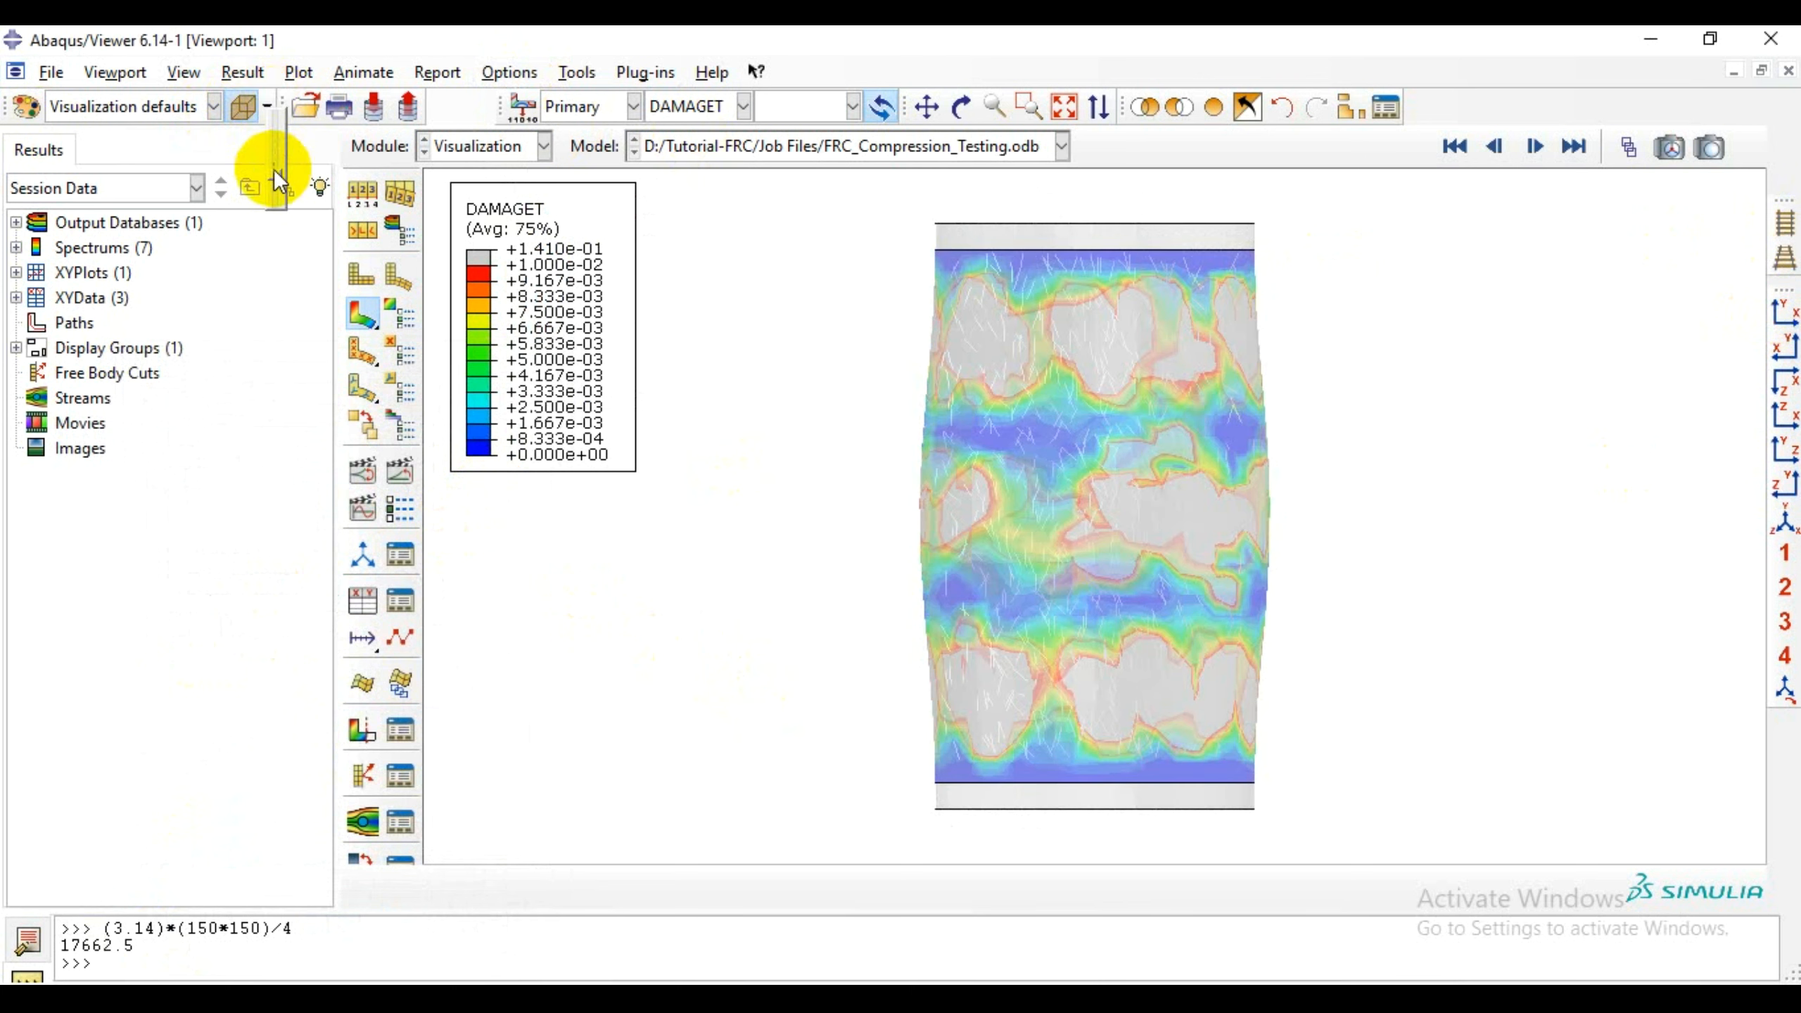
pyautogui.click(273, 169)
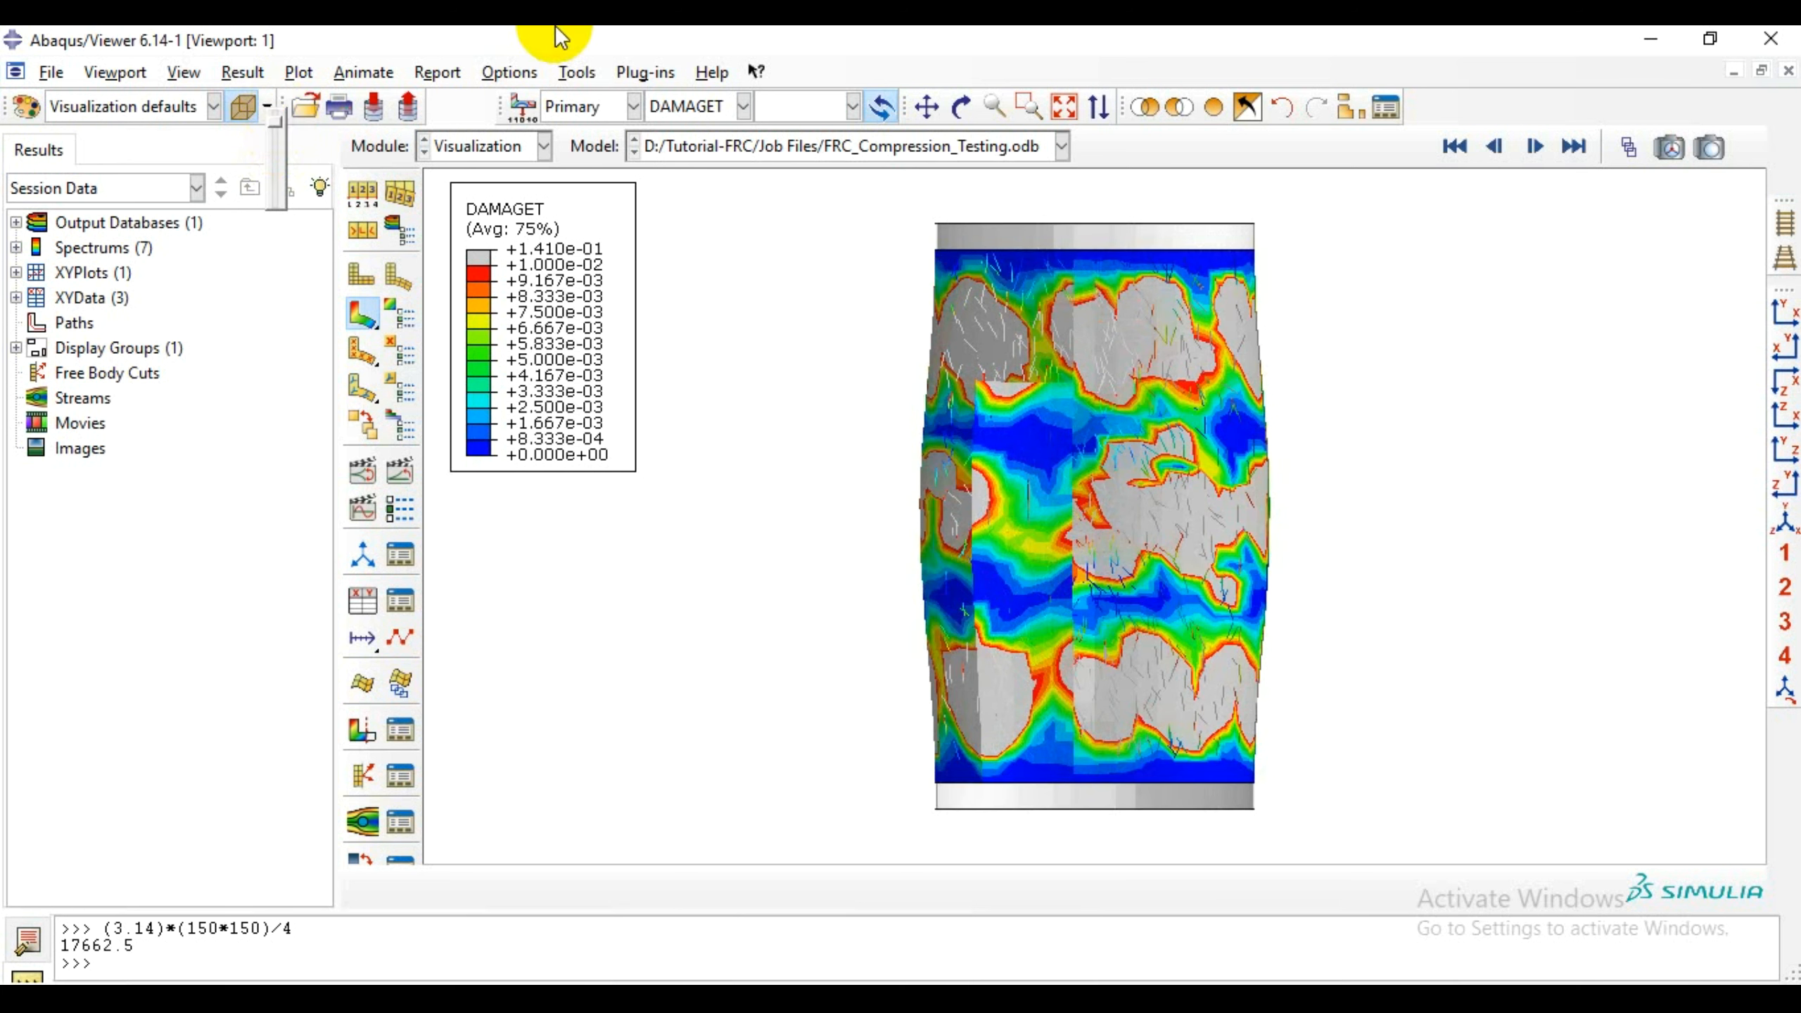
# - Set the plot's visible edges to exterior edges so the mesh lines are drawn on the cylinder
pyautogui.click(508, 74)
pyautogui.click(515, 97)
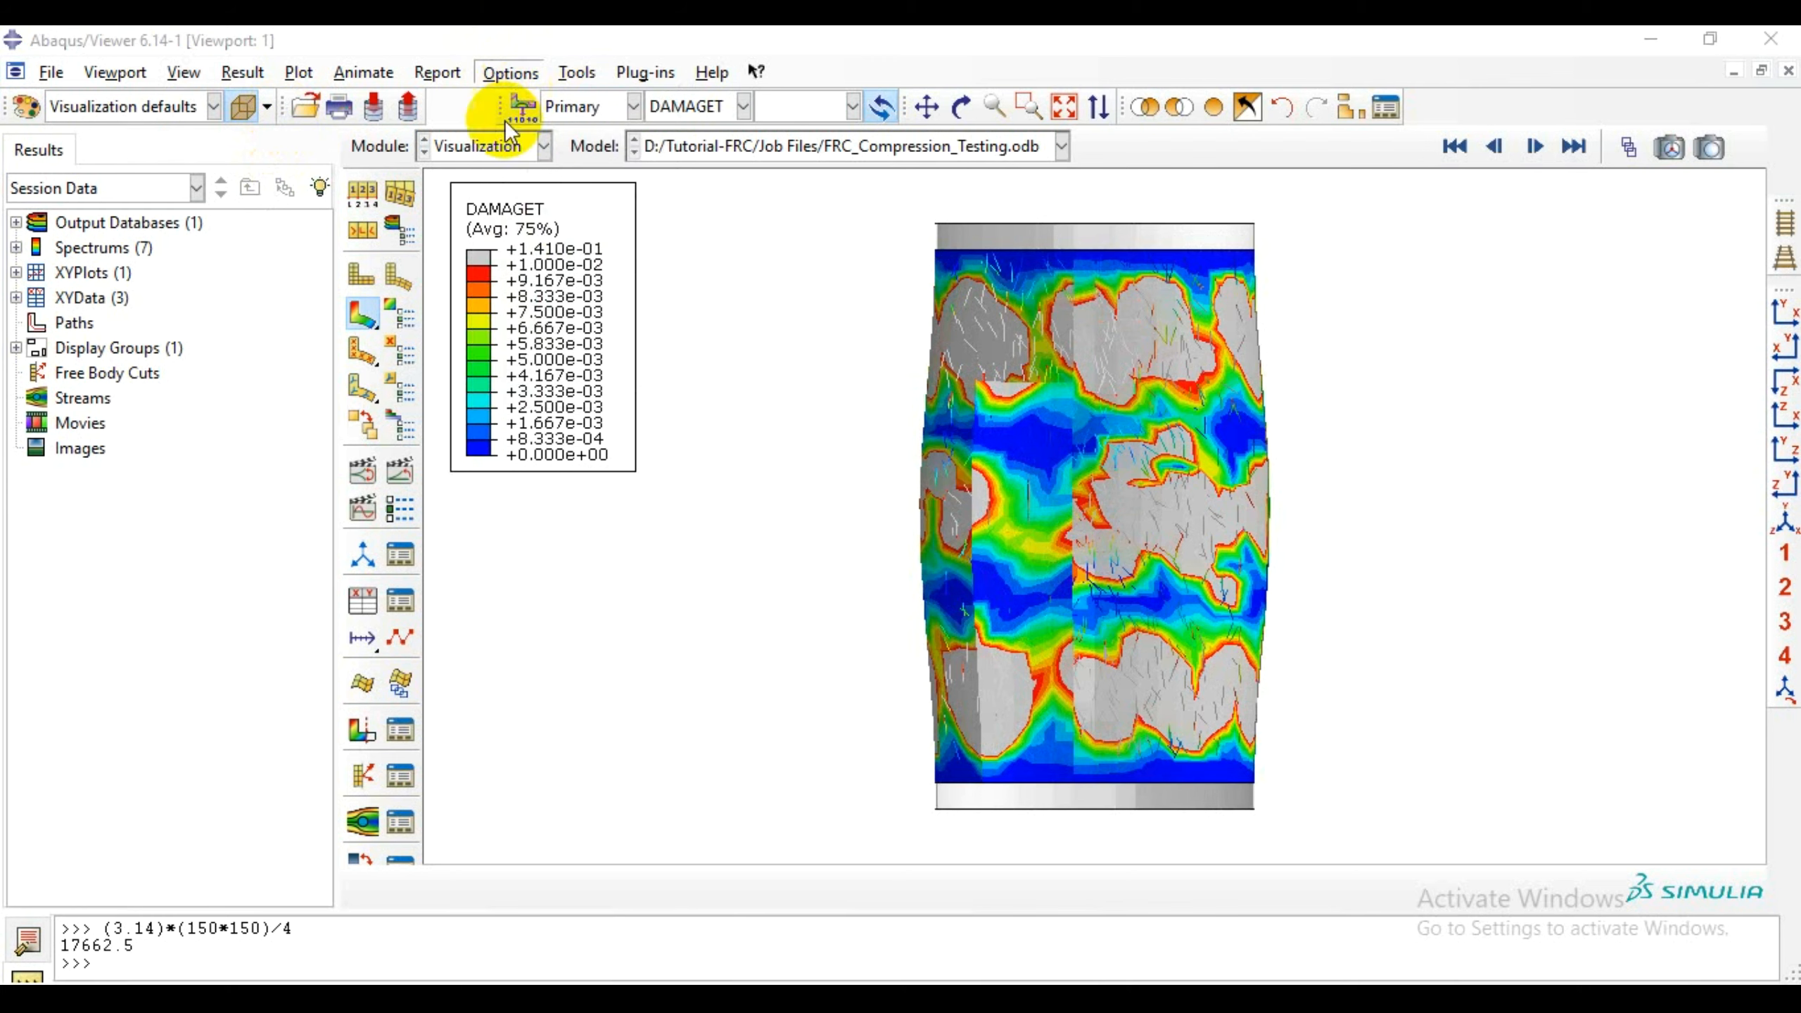
pyautogui.click(164, 858)
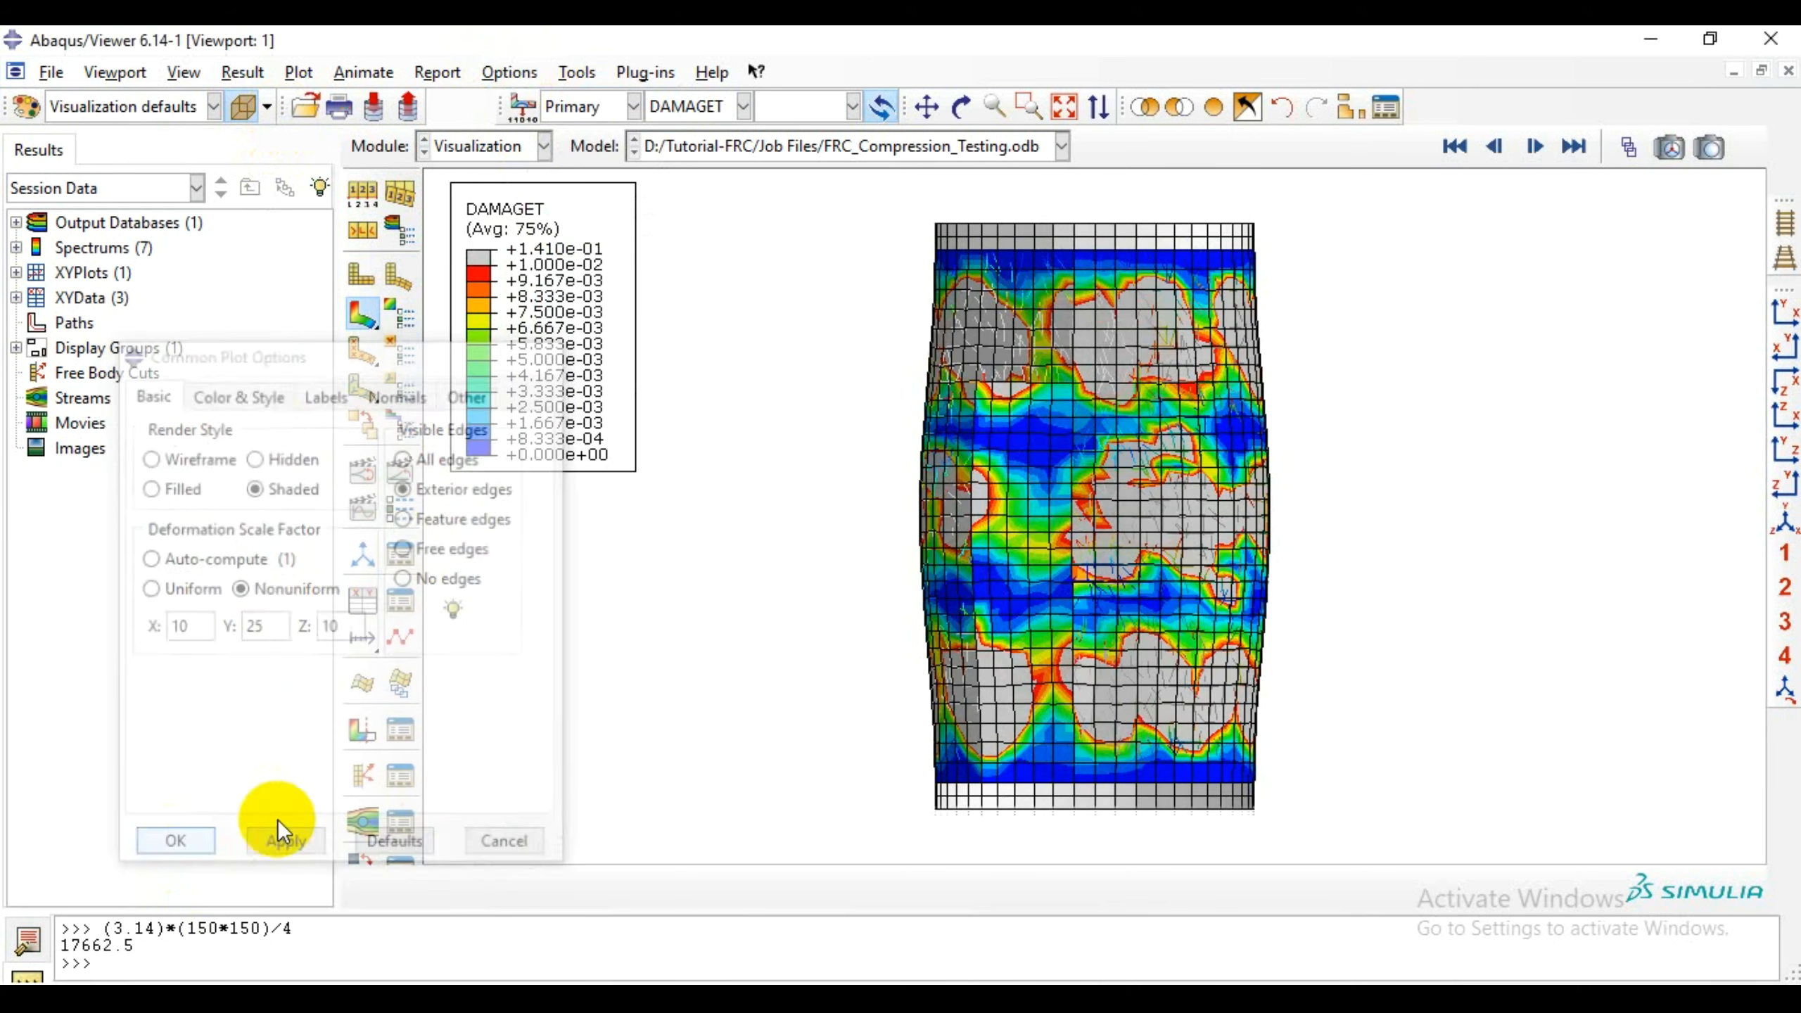
# - Capture the meshed DAMAGET cylinder with Snipping Tool and switch to the Stress Strain Curve.xlsx workbook
pyautogui.moveTo(1618, 402)
pyautogui.mouseDown()
pyautogui.moveTo(640, 344)
pyautogui.moveTo(1513, 392)
pyautogui.moveTo(1459, 453)
pyautogui.mouseUp()
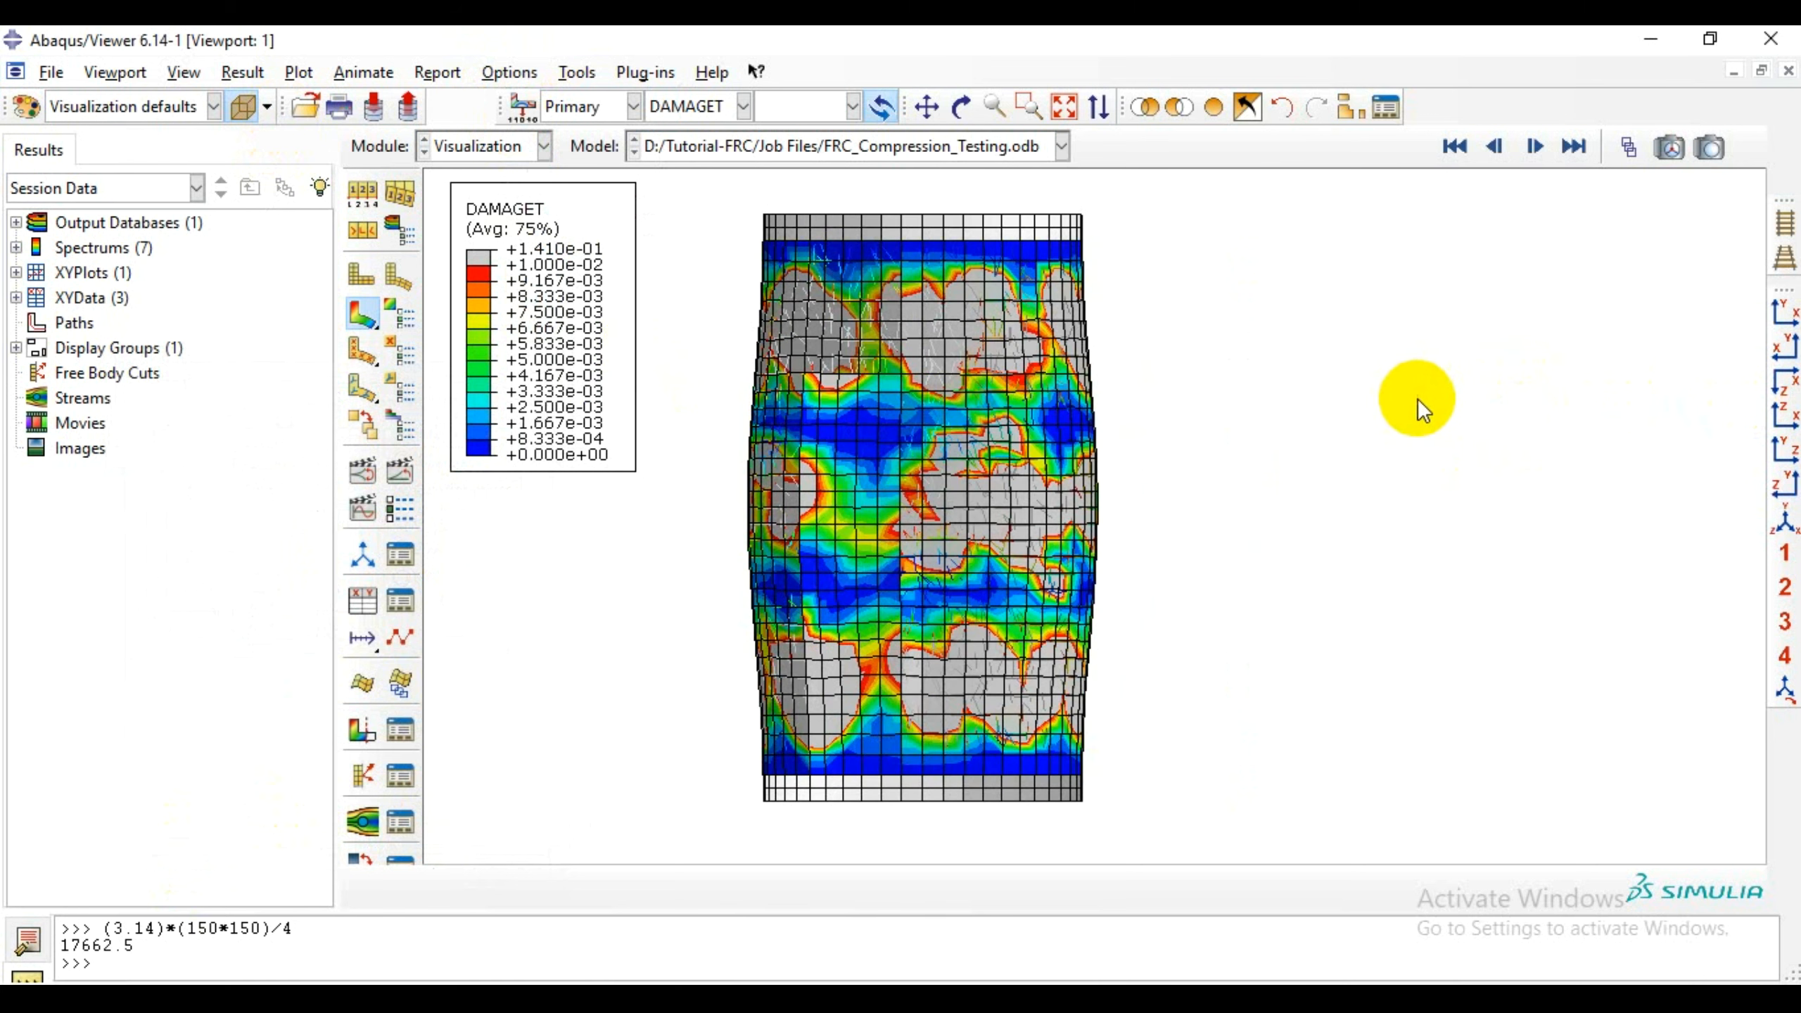
pyautogui.scroll(-1, 1419, 400)
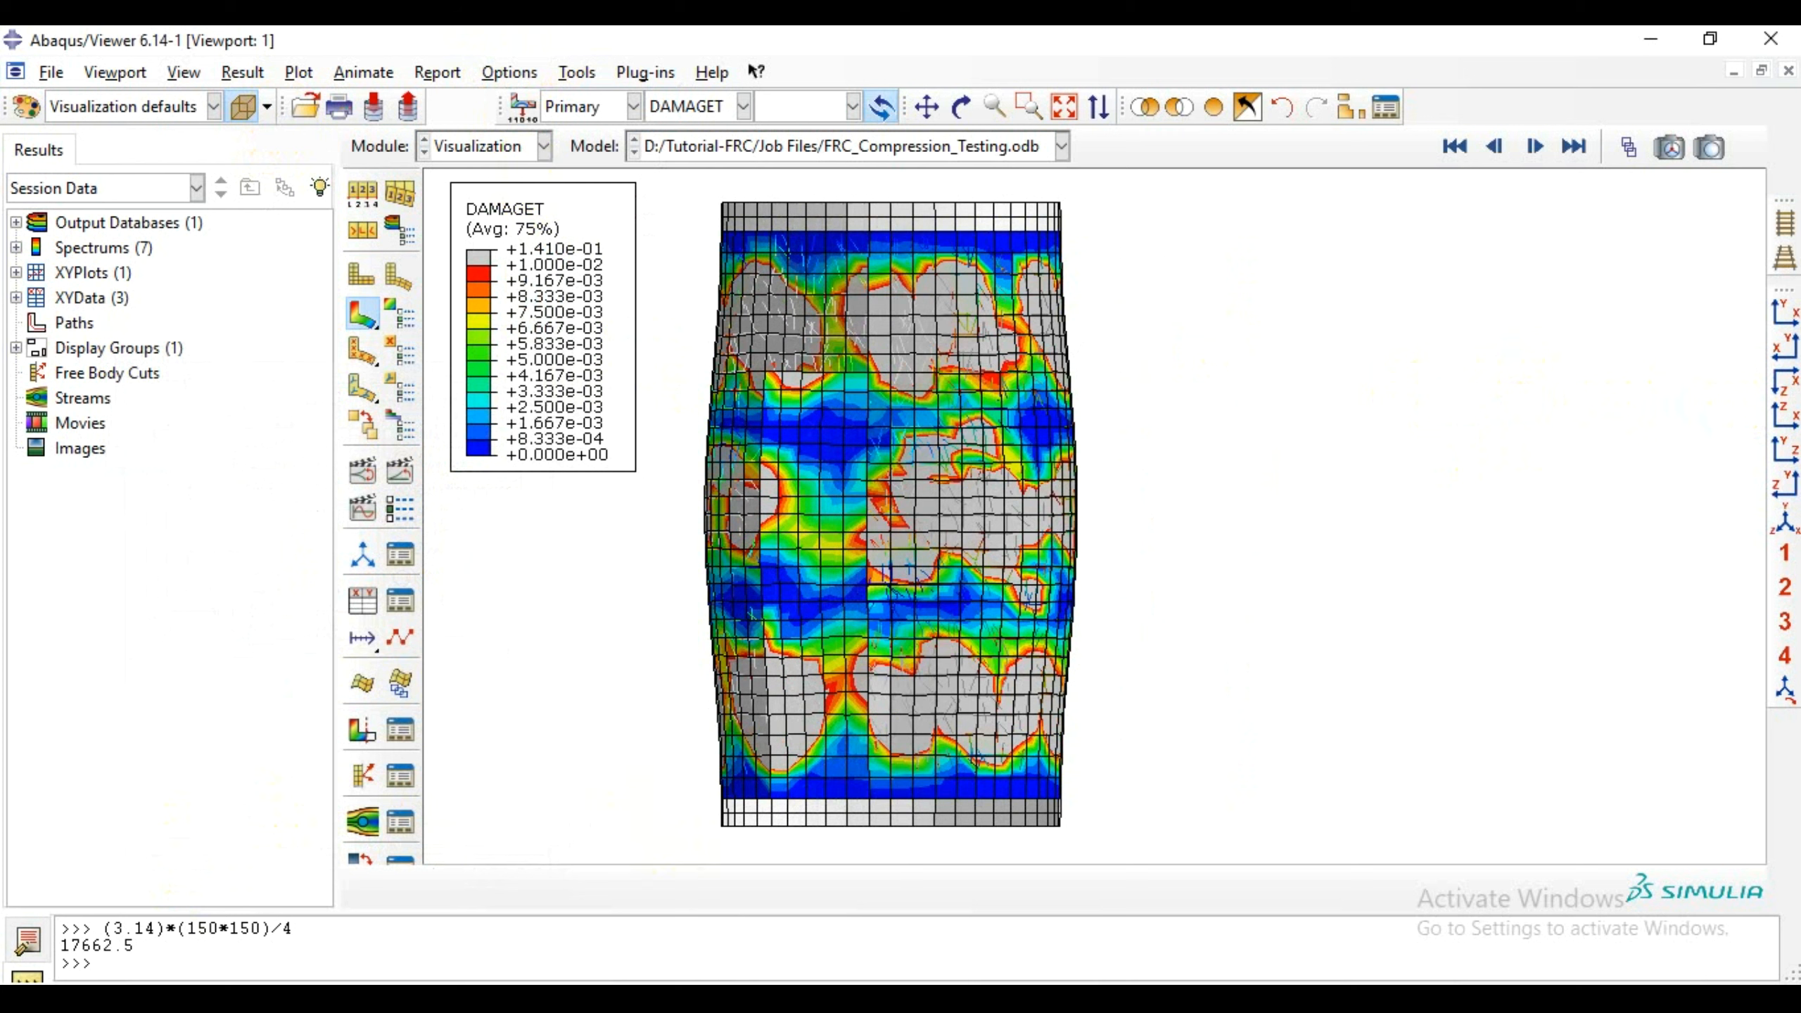
pyautogui.click(603, 1006)
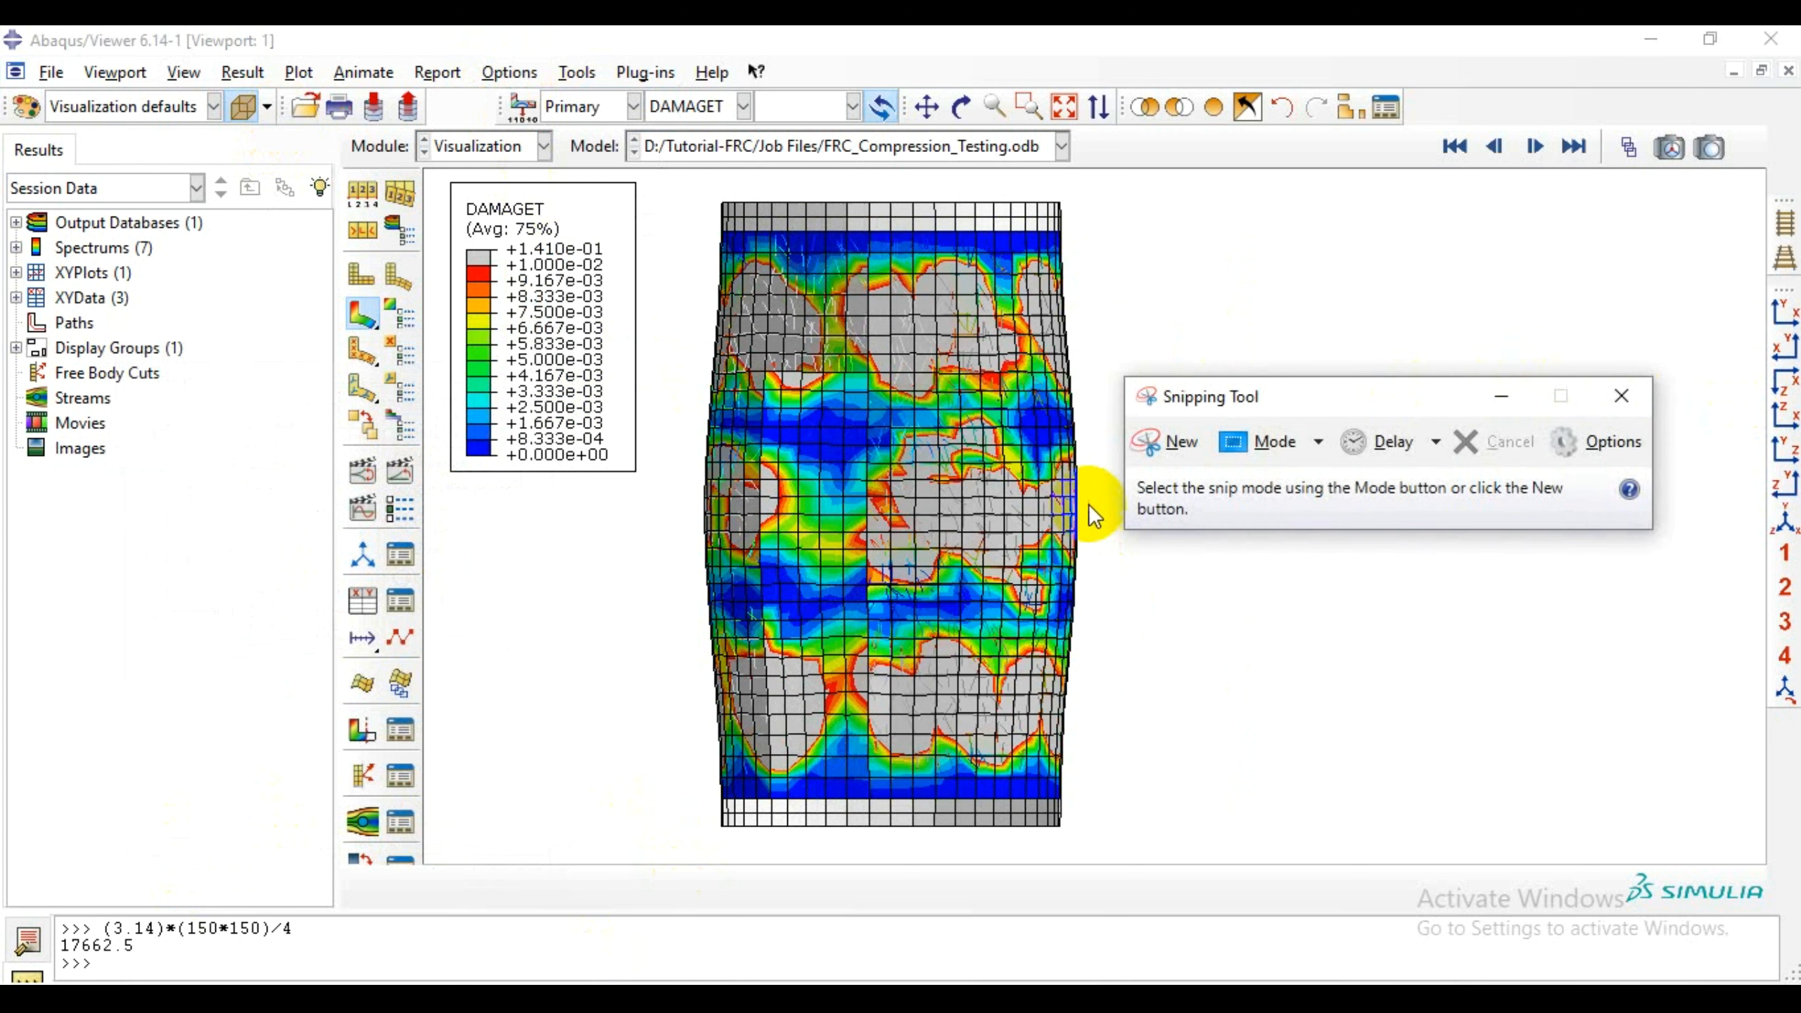
pyautogui.click(1186, 450)
pyautogui.moveTo(670, 183); pyautogui.dragTo(1101, 853)
pyautogui.moveTo(964, 699); pyautogui.dragTo(925, 714)
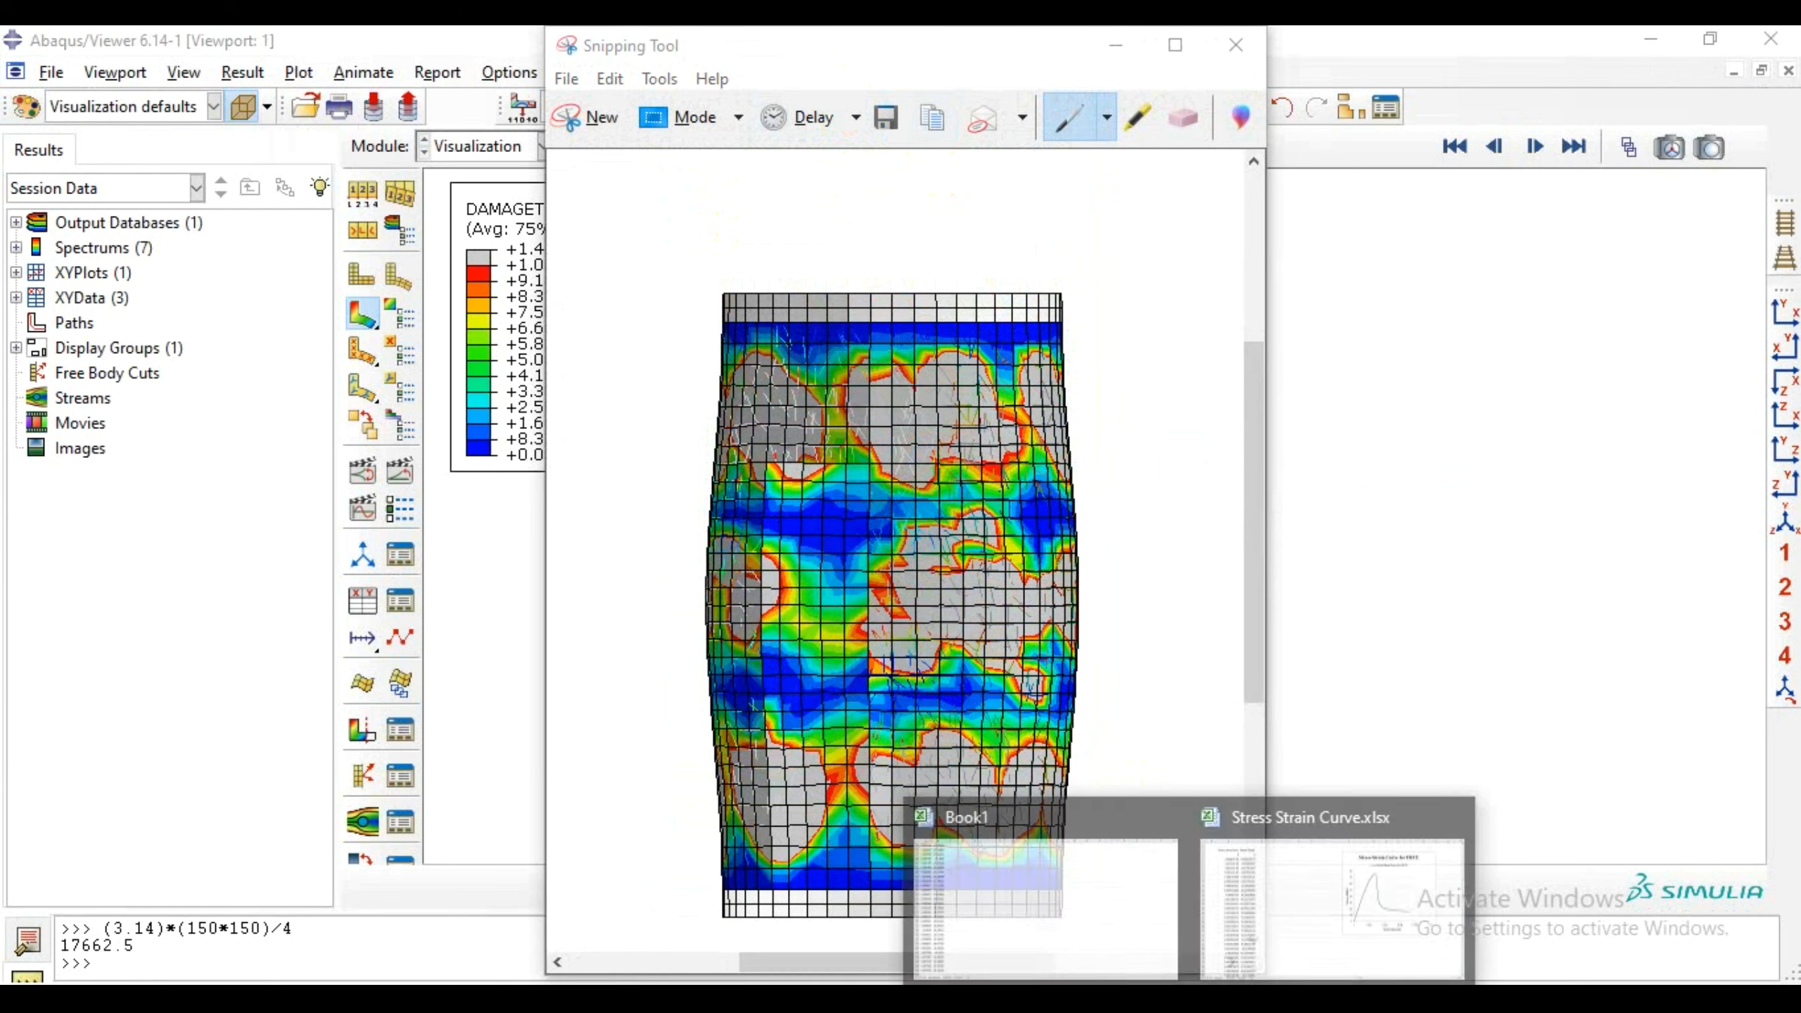
pyautogui.click(1319, 883)
# - Try to paste the captured cylinder image directly inside the stress-strain chart, and undo the paste
pyautogui.click(1403, 336)
pyautogui.click(763, 394)
pyautogui.click(1575, 289)
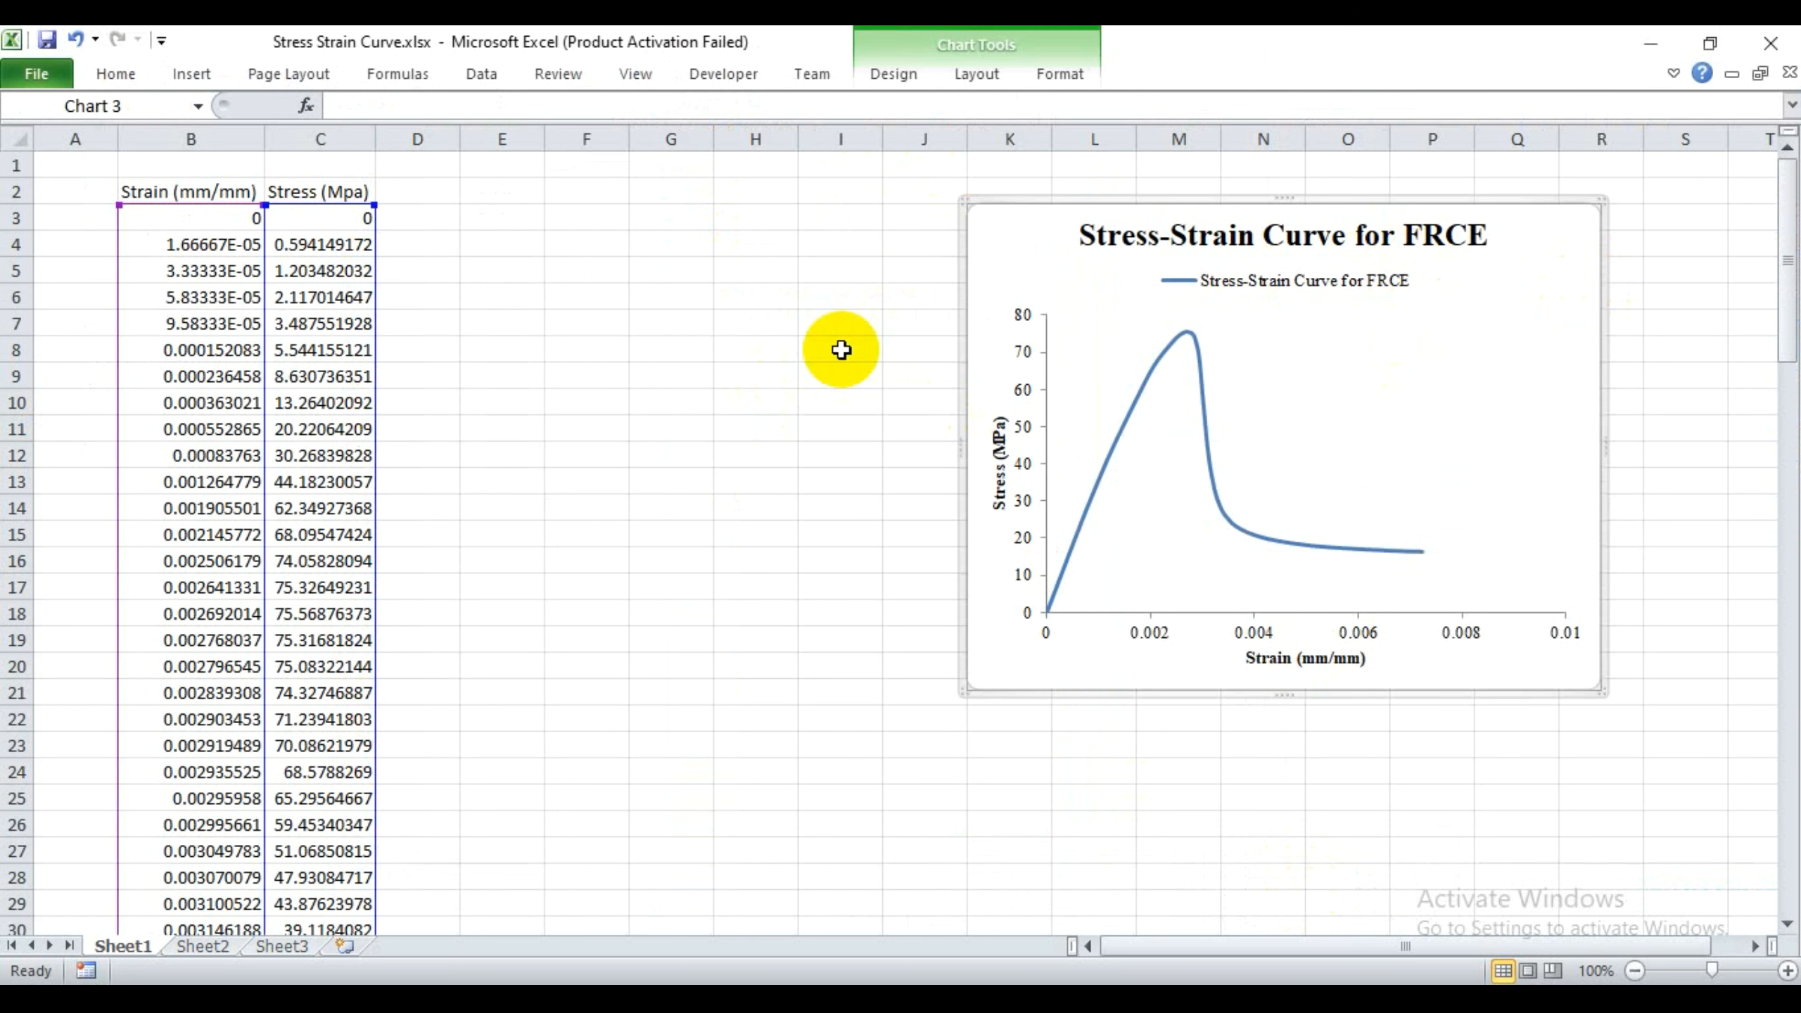
pyautogui.click(1498, 338)
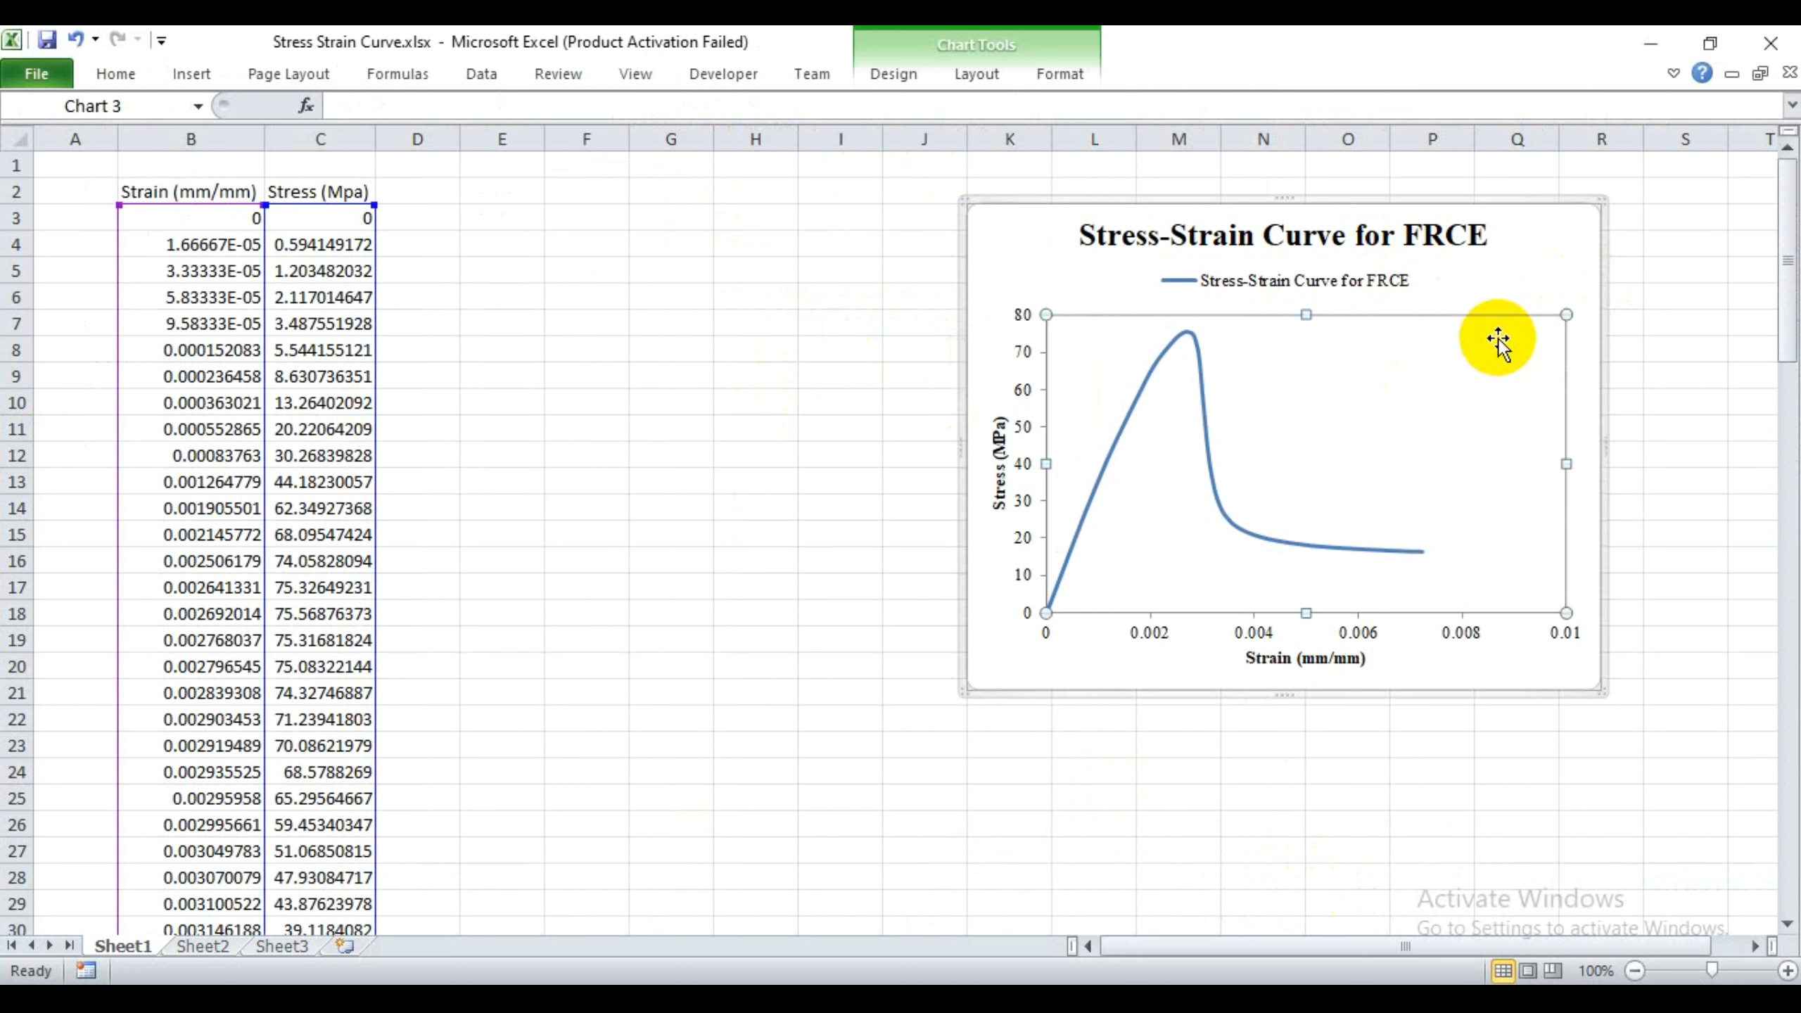
pyautogui.click(1505, 284)
pyautogui.hotkey('ctrl', 'v')
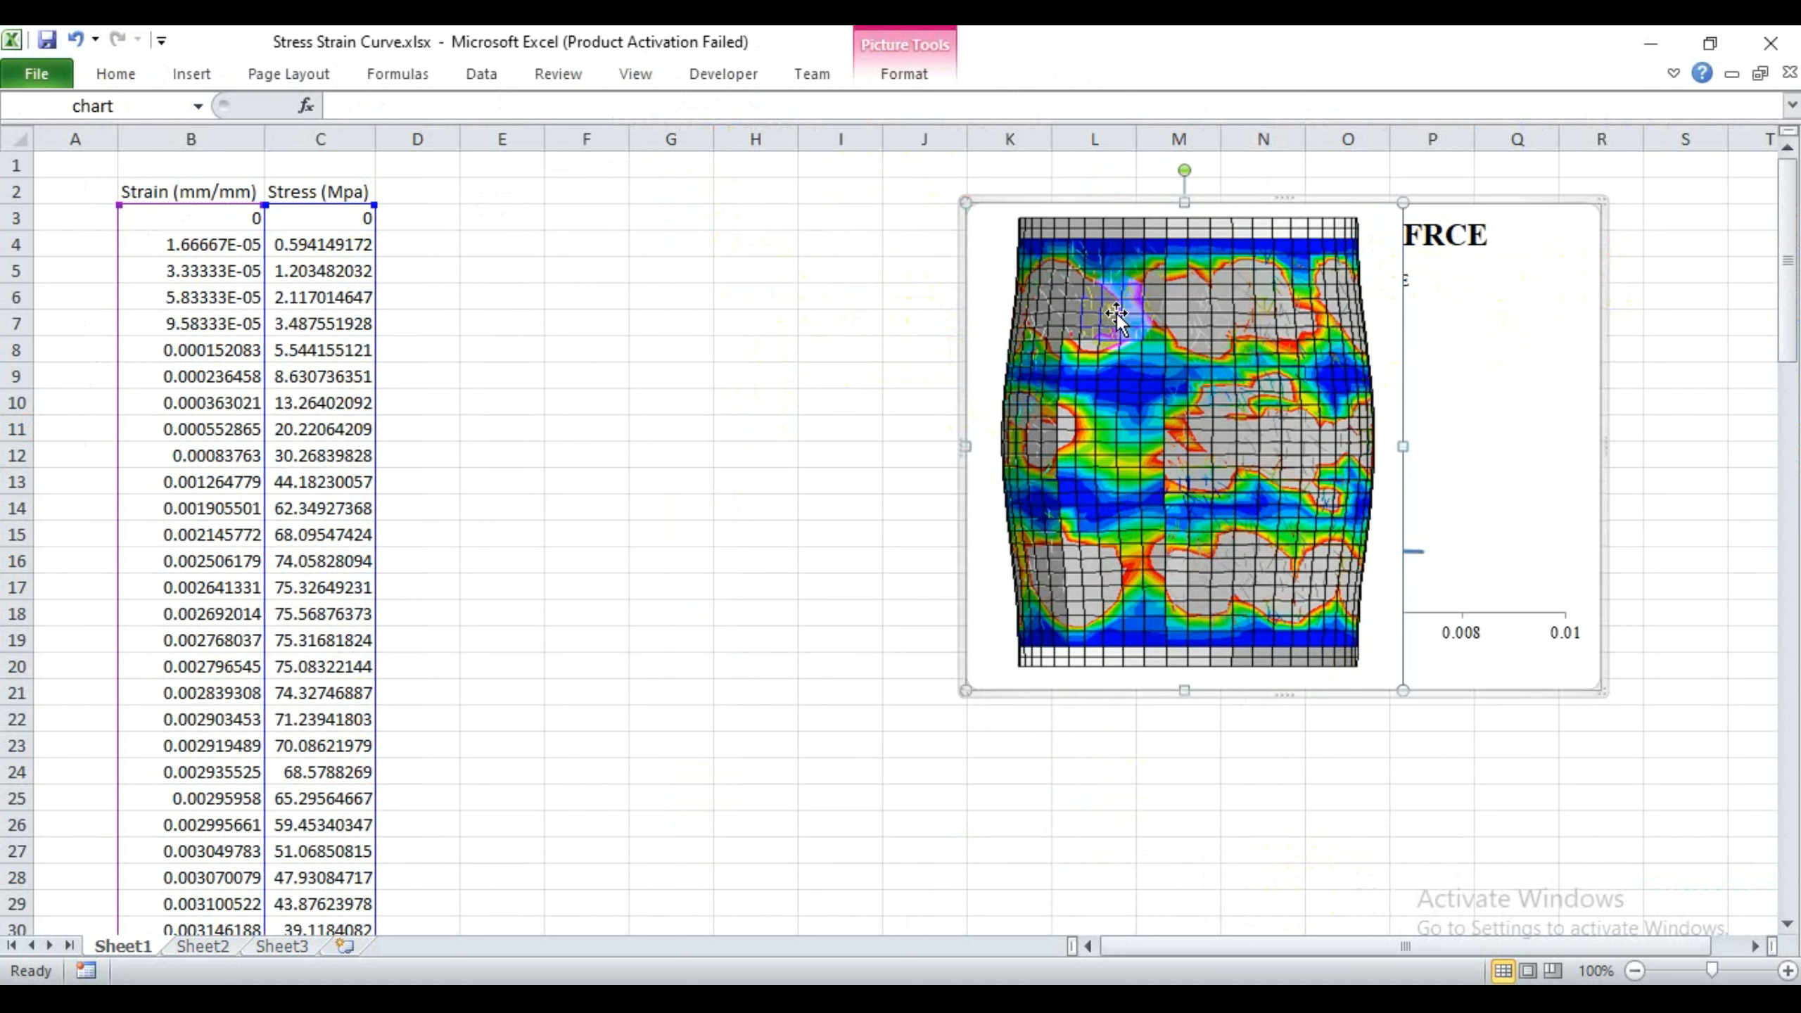
pyautogui.moveTo(1113, 313); pyautogui.dragTo(1144, 314)
pyautogui.hotkey('ctrl', 'z')
pyautogui.click(702, 381)
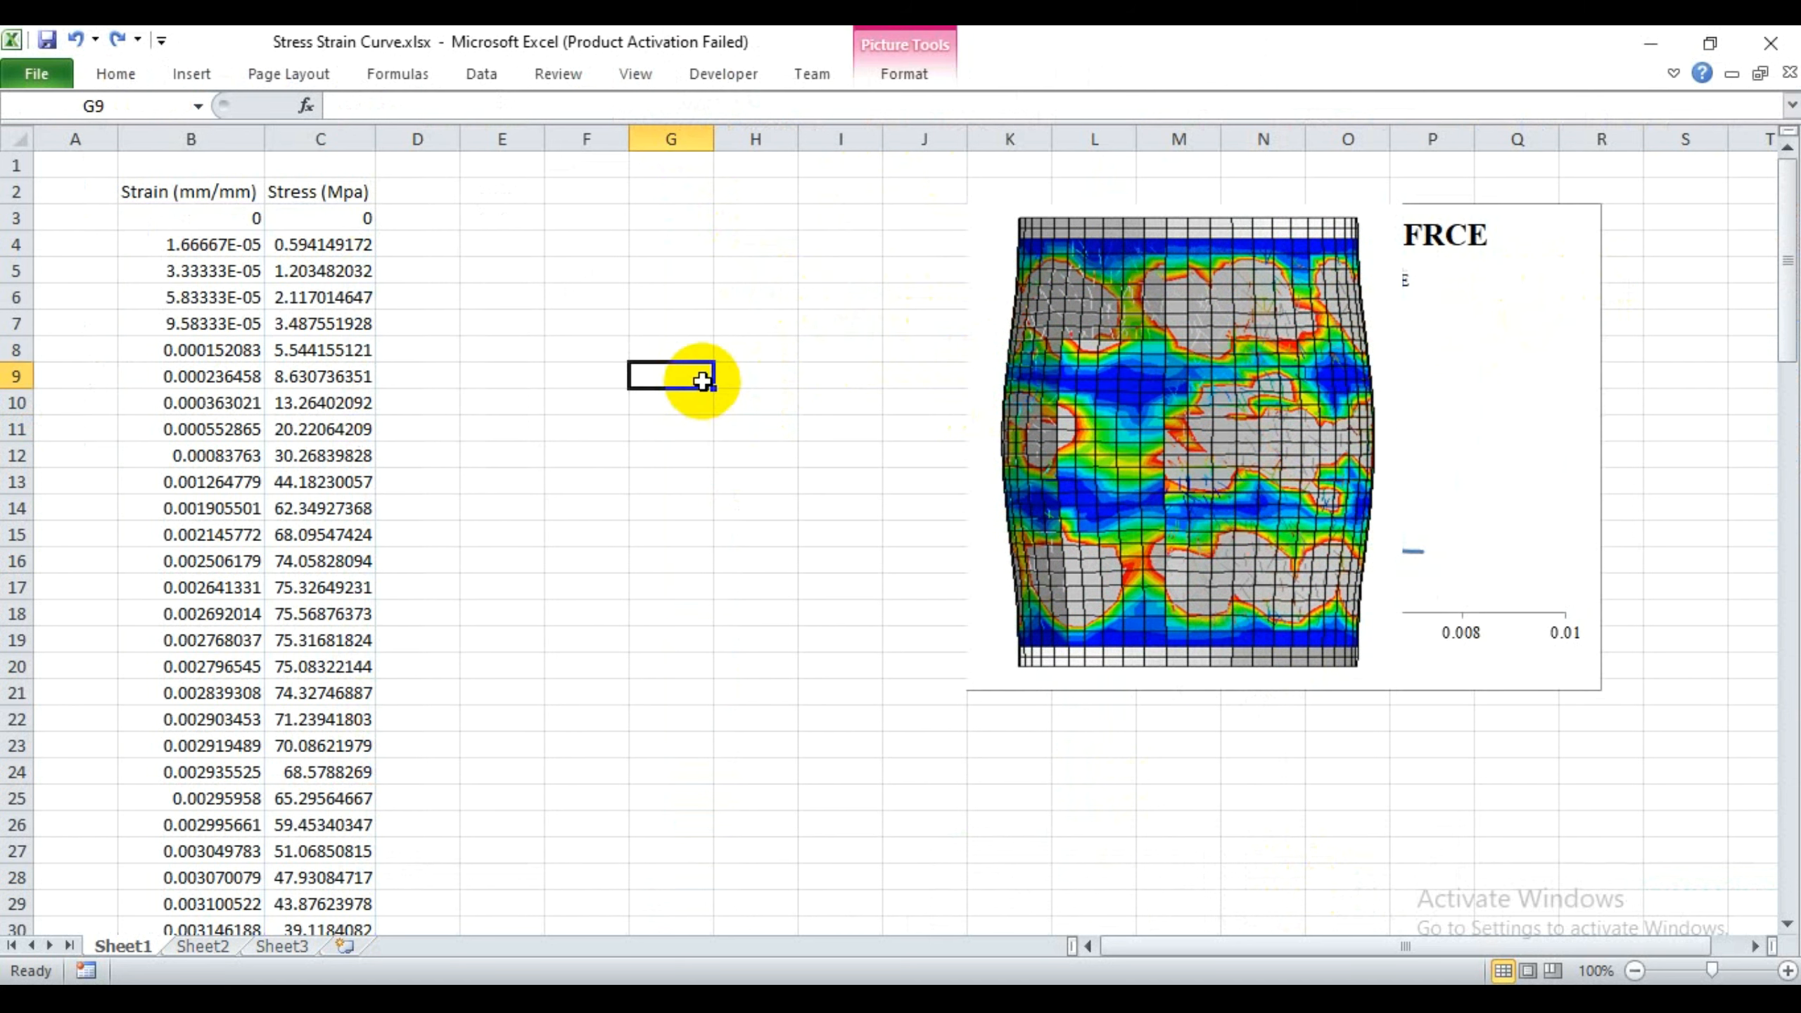
pyautogui.hotkey('ctrl', 'z')
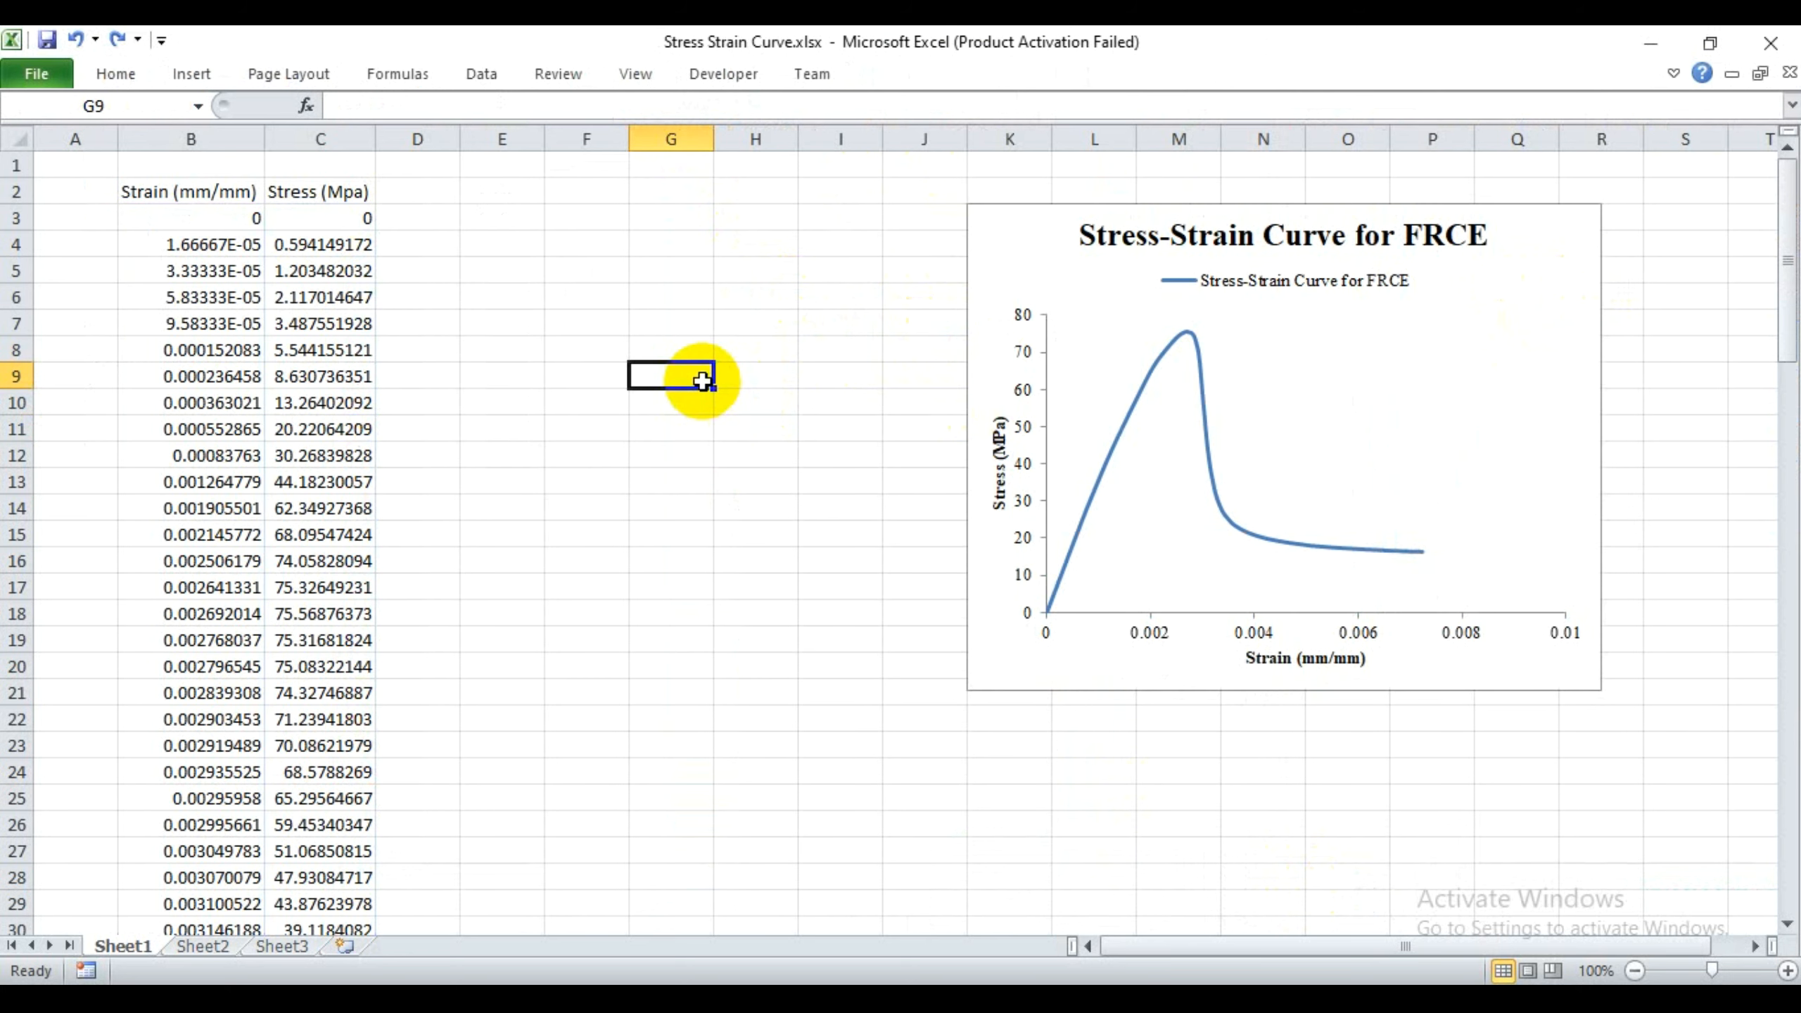
# - Paste the cylinder image at cell G9, shrink it, and place it over the chart's empty area beside the curve
pyautogui.hotkey('ctrl', 'v')
pyautogui.moveTo(627, 361); pyautogui.dragTo(876, 747)
pyautogui.moveTo(982, 846); pyautogui.dragTo(813, 596)
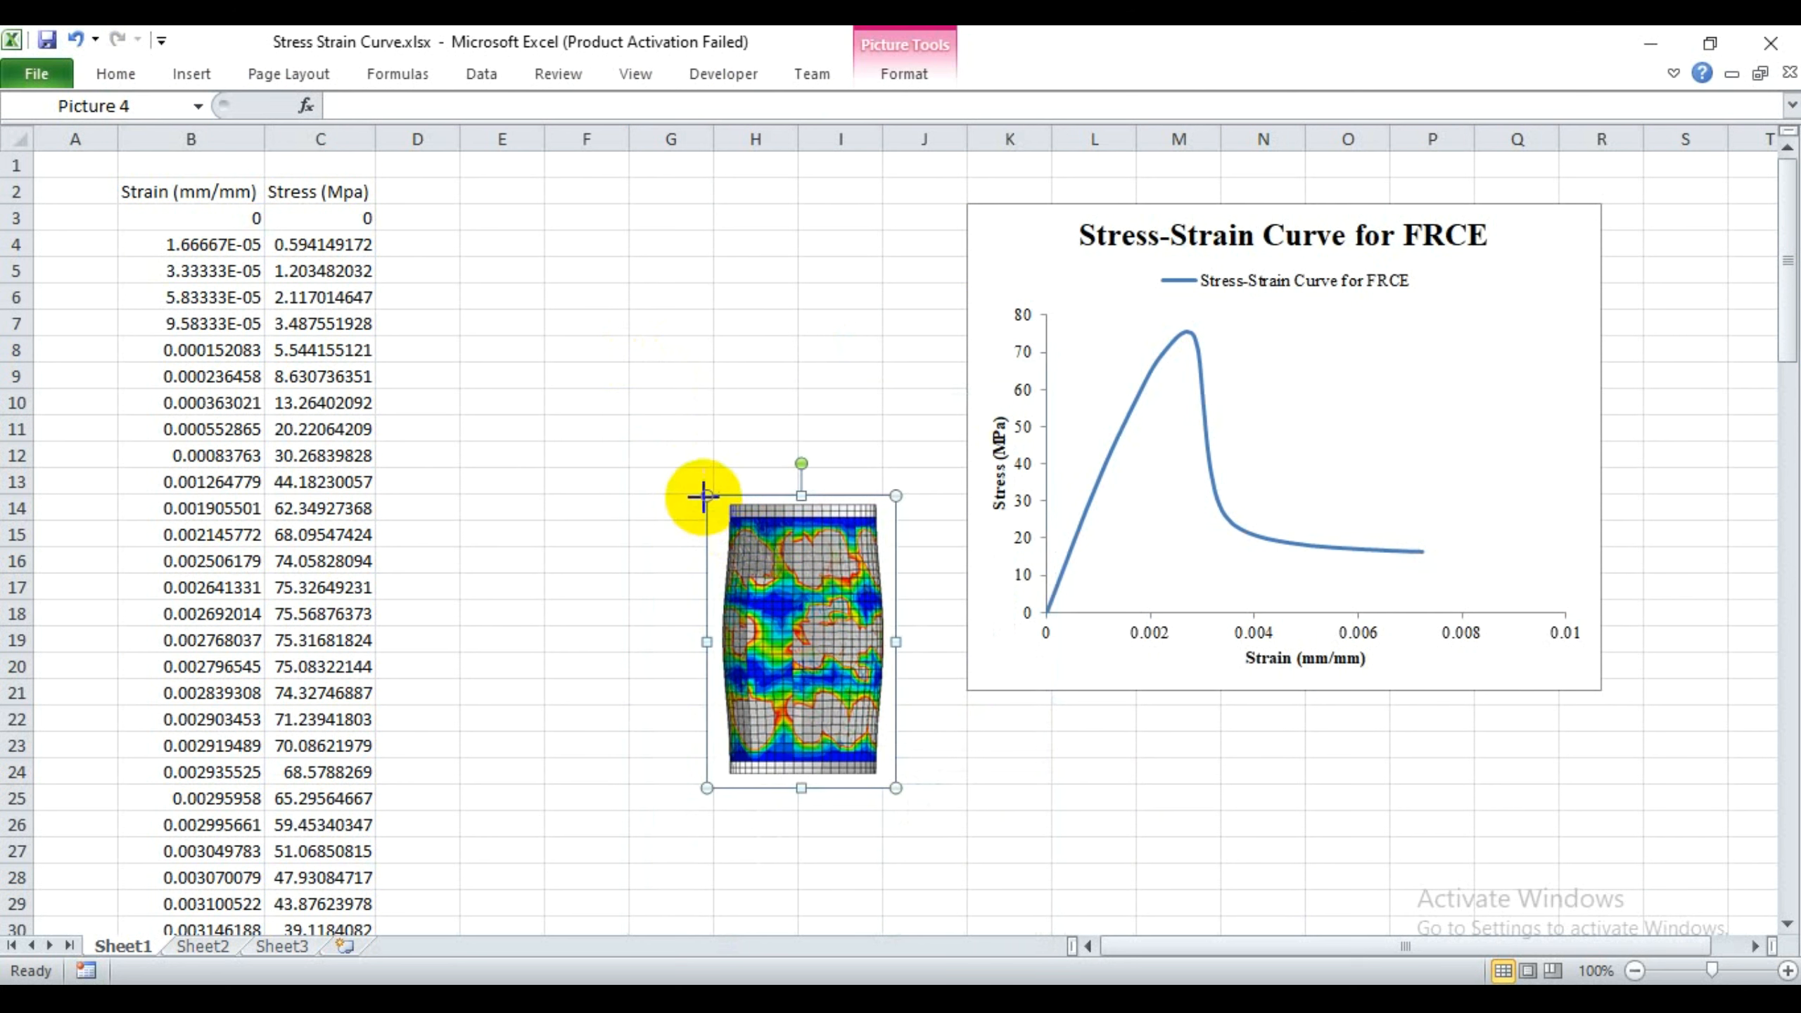
pyautogui.moveTo(703, 497); pyautogui.dragTo(750, 566)
pyautogui.moveTo(816, 637); pyautogui.dragTo(1496, 414)
pyautogui.click(1708, 321)
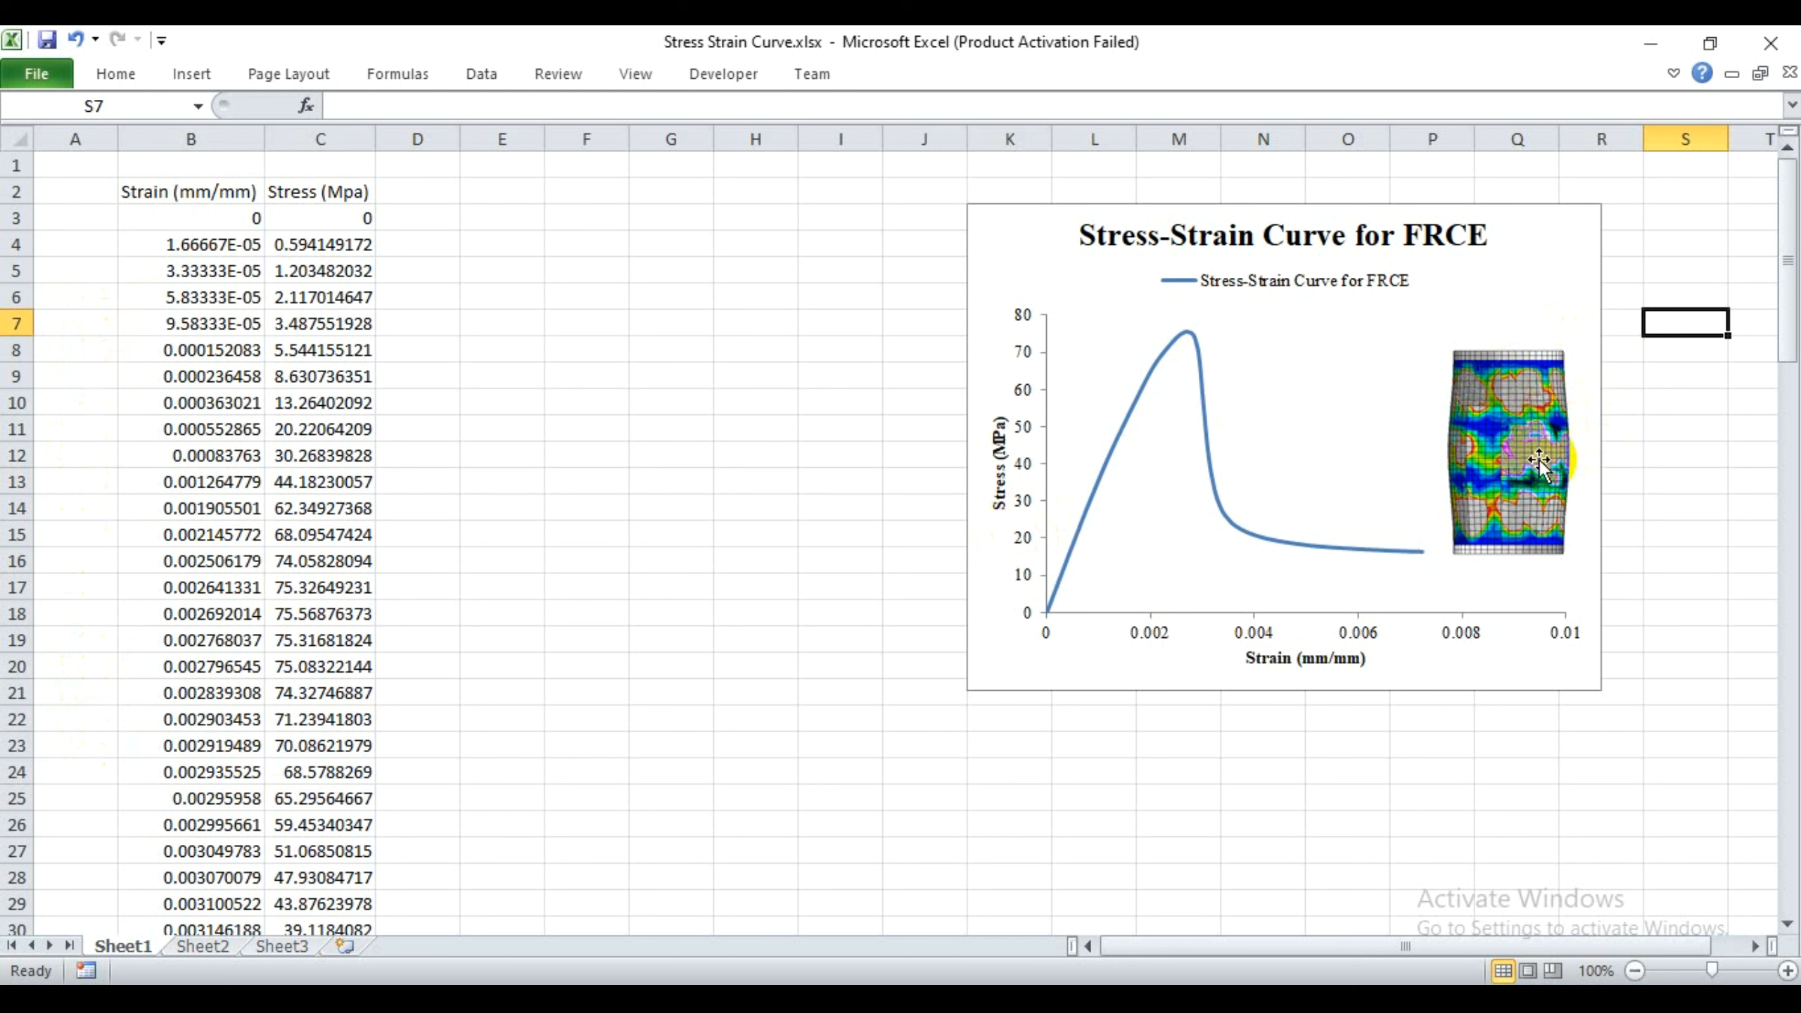
# - Group the stress-strain chart with the cylinder picture placed over it, leaving the group deselected
pyautogui.click(1692, 375)
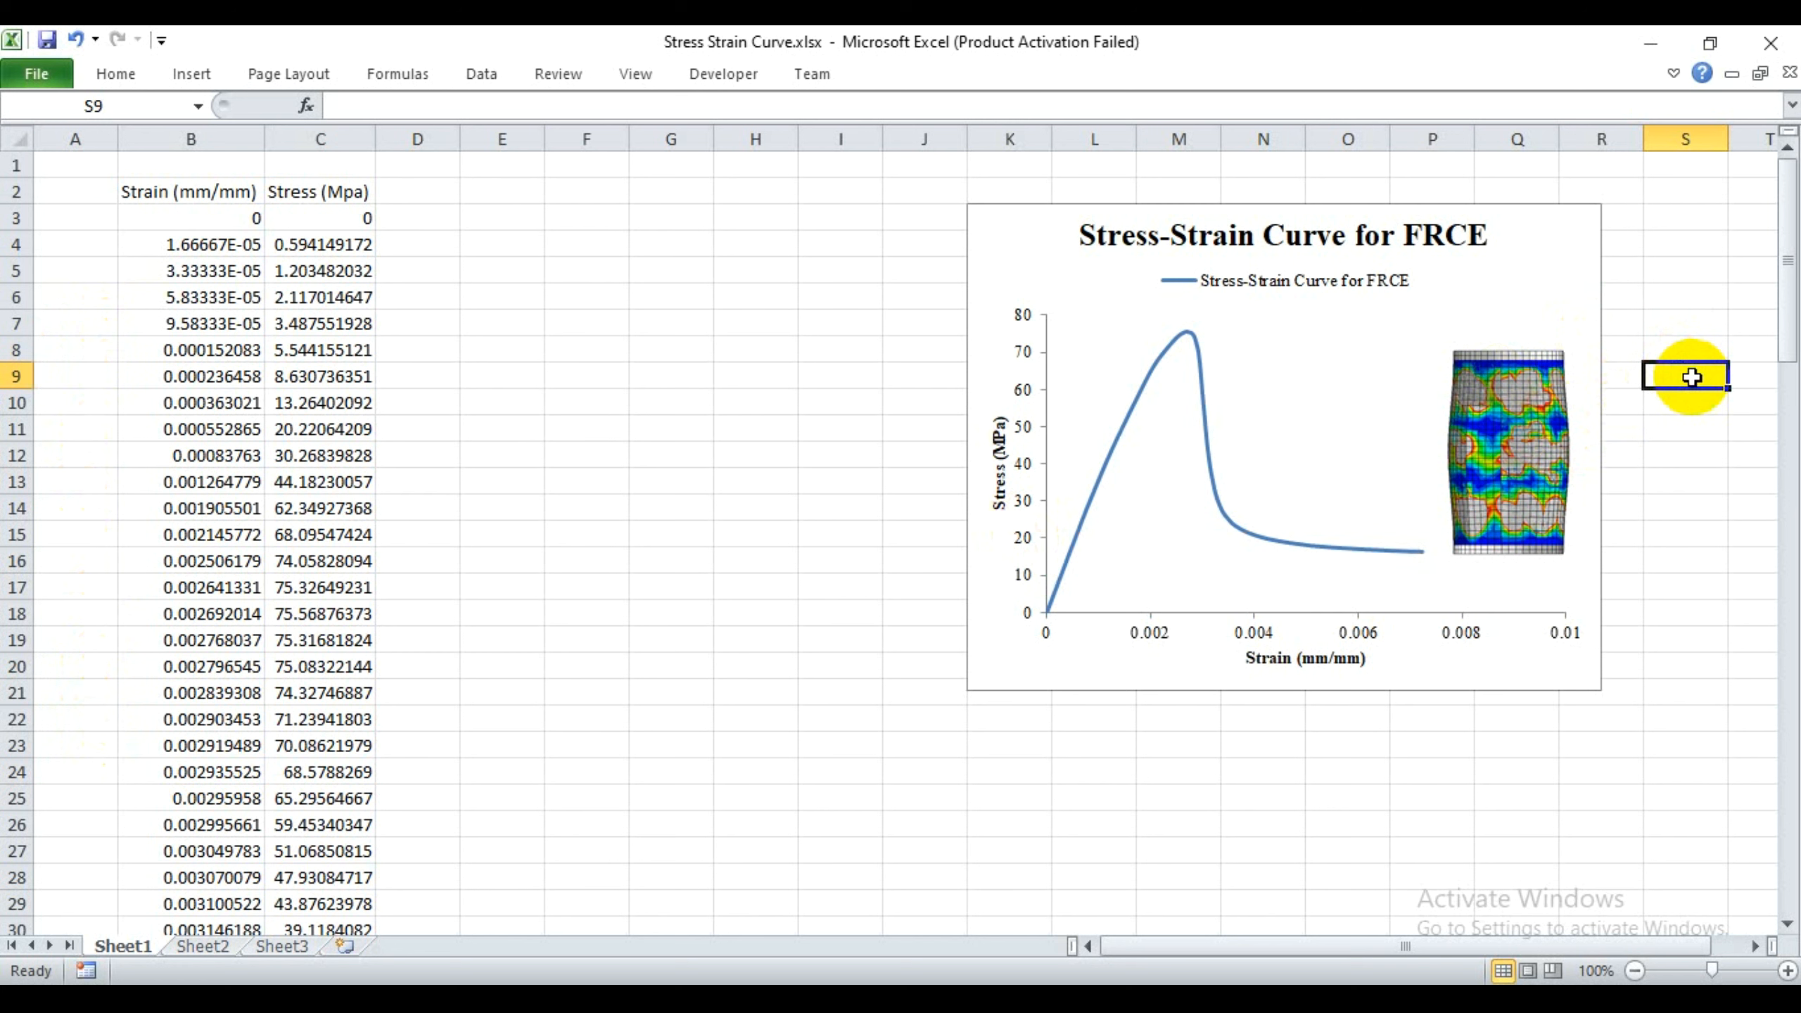
pyautogui.click(1516, 379)
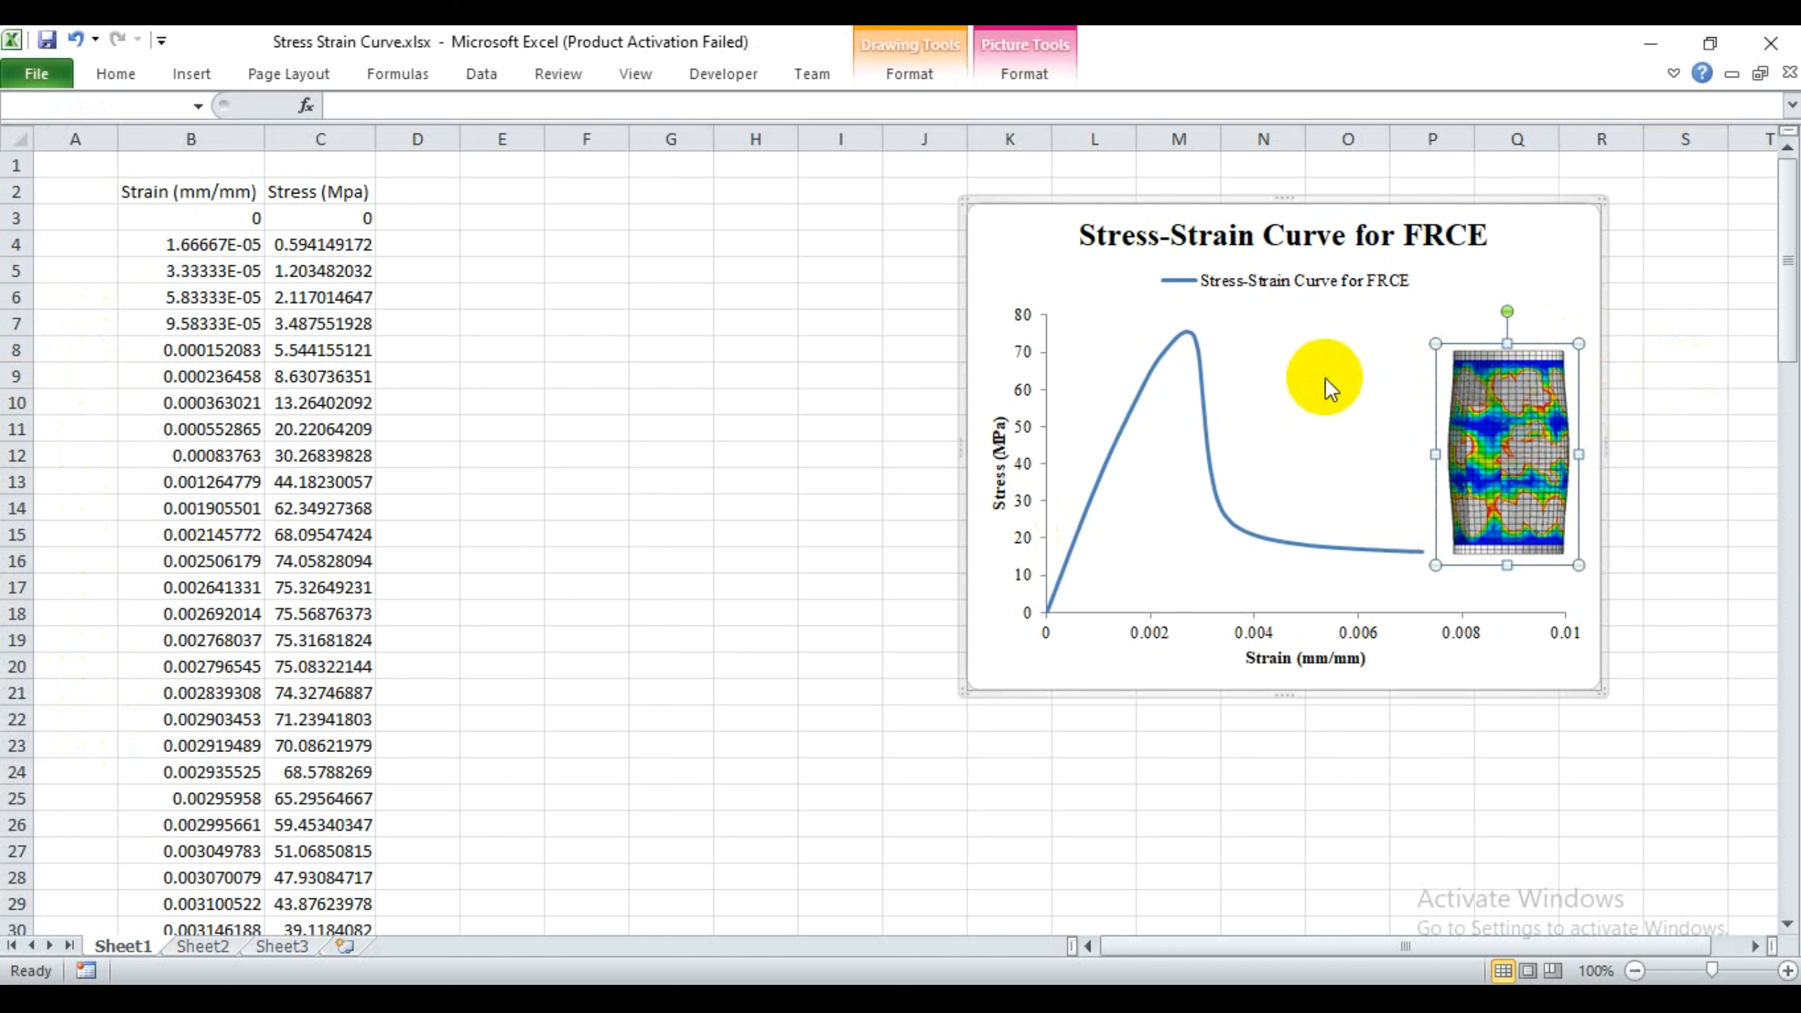
pyautogui.press('F5')
pyautogui.click(1379, 815)
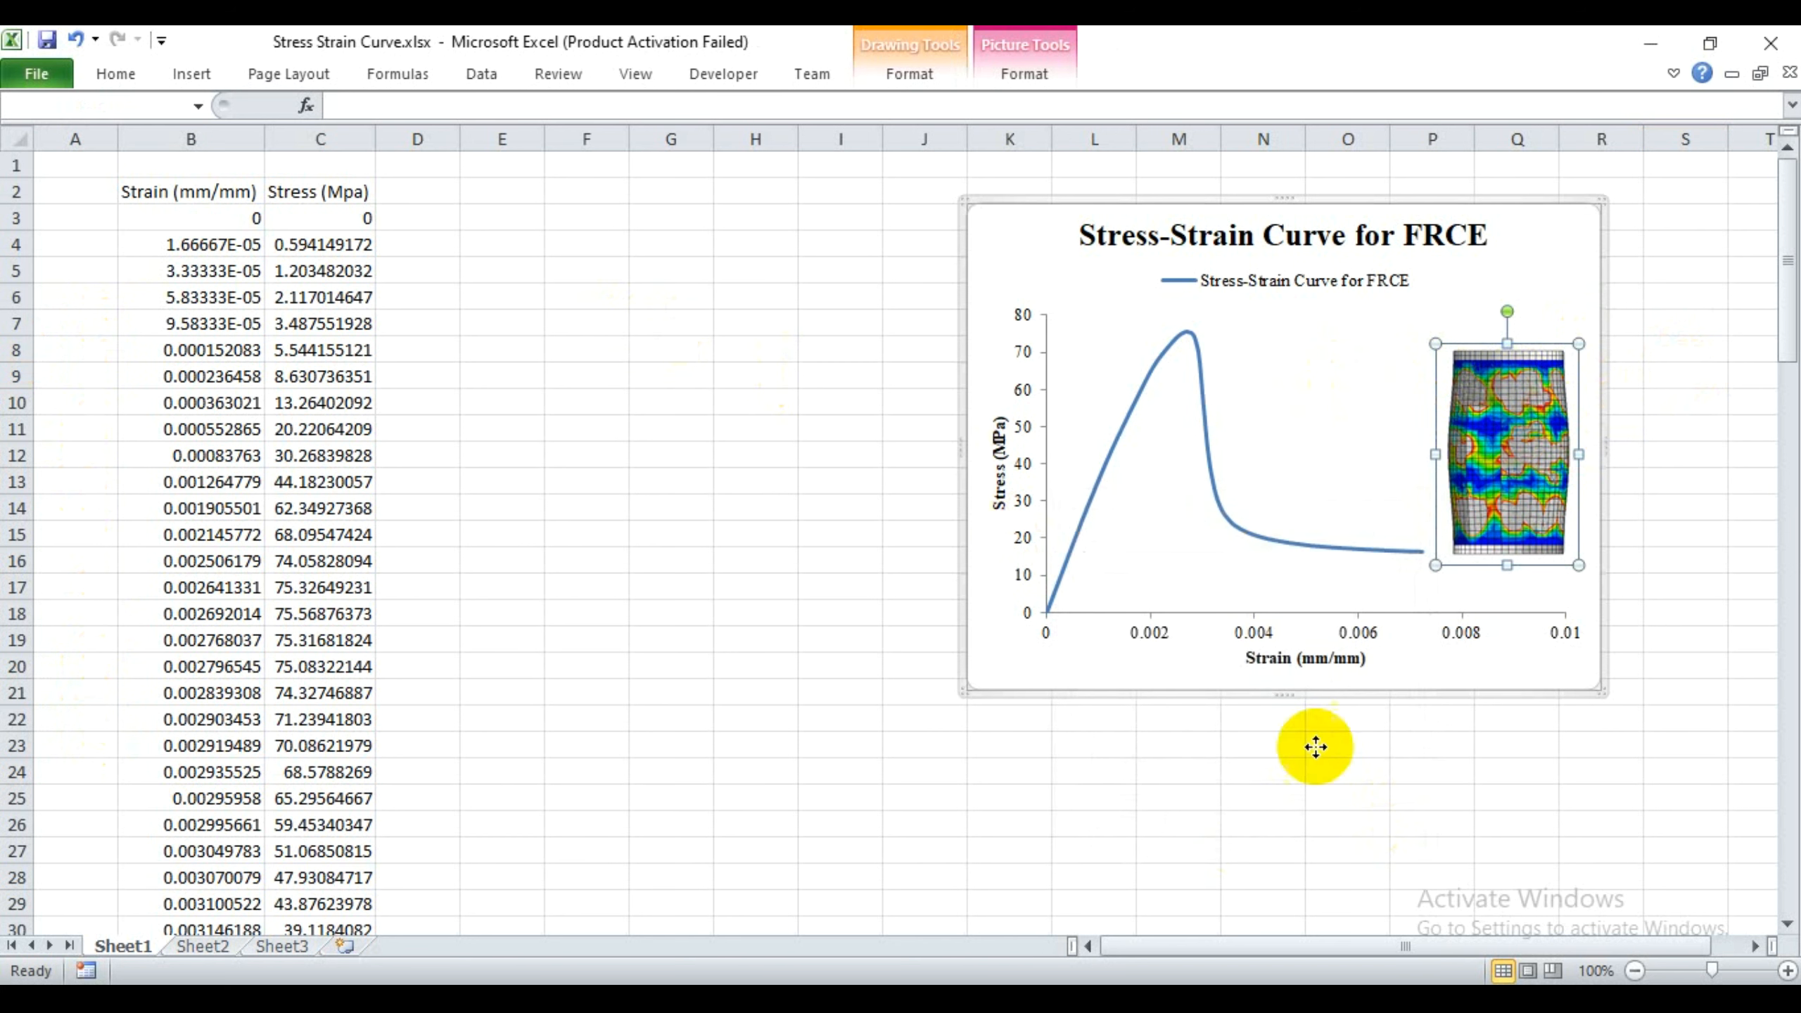
pyautogui.rightClick(1009, 235)
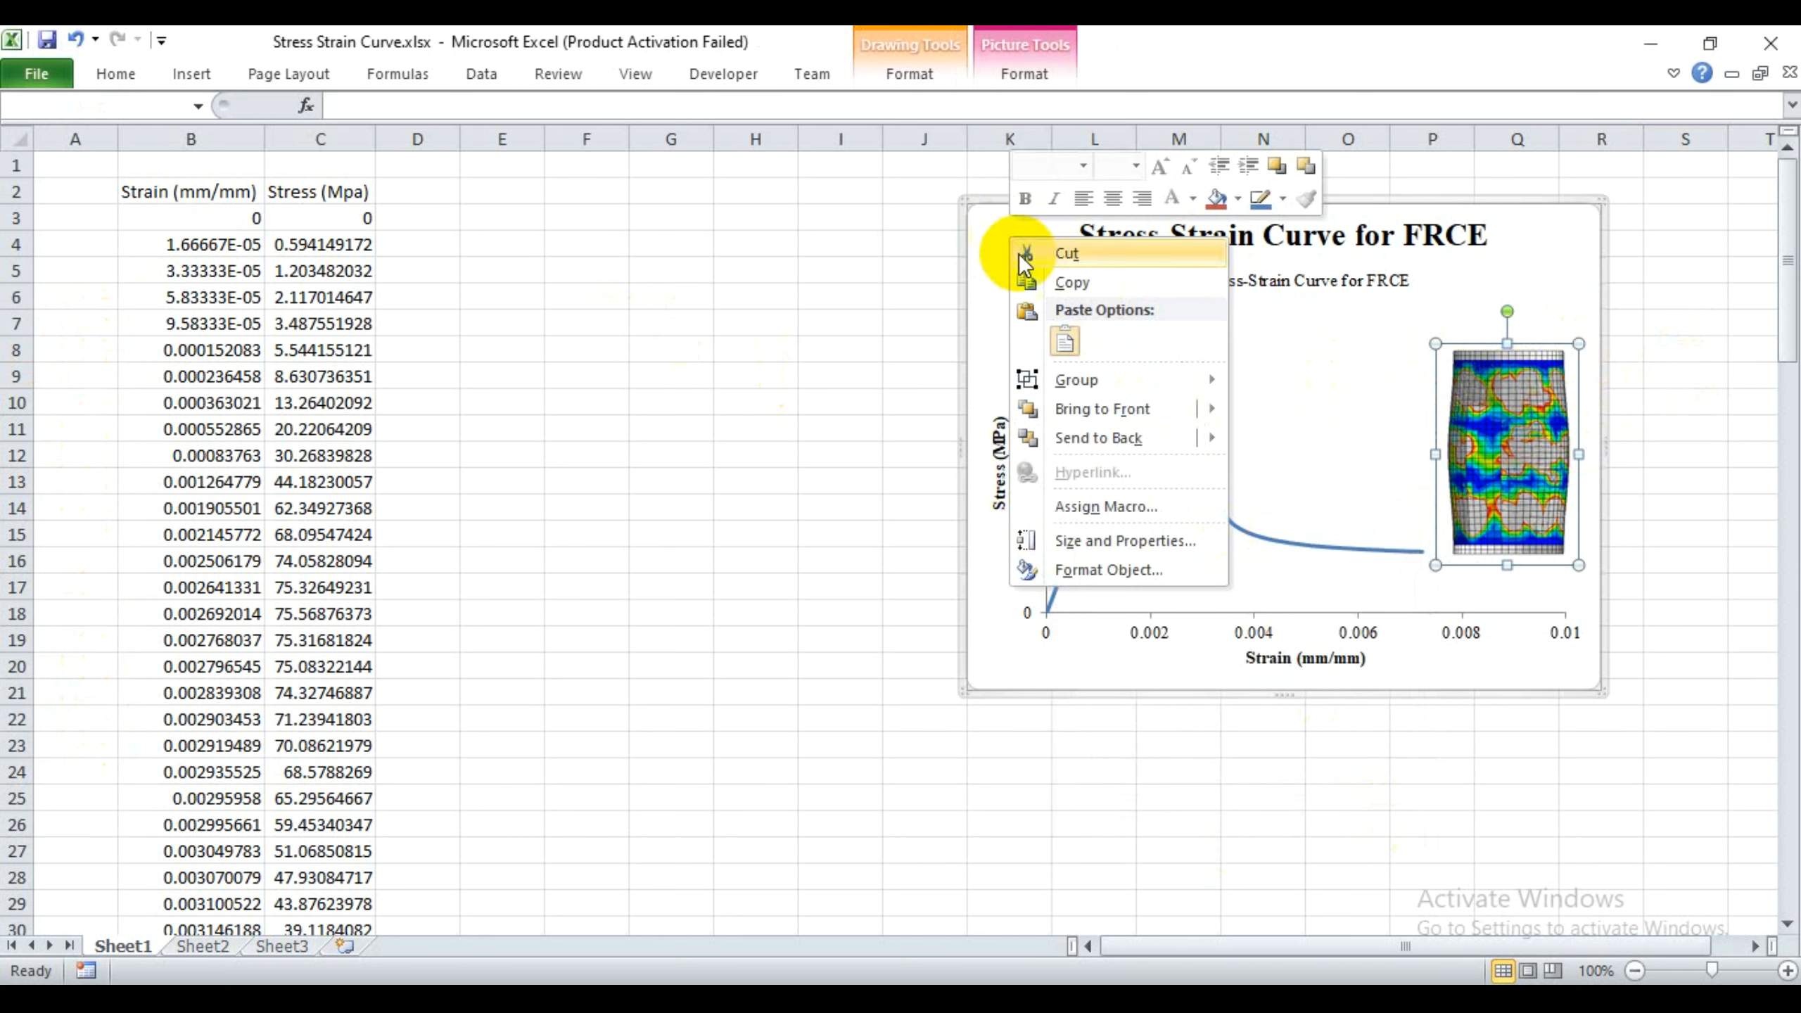
pyautogui.moveTo(1064, 379)
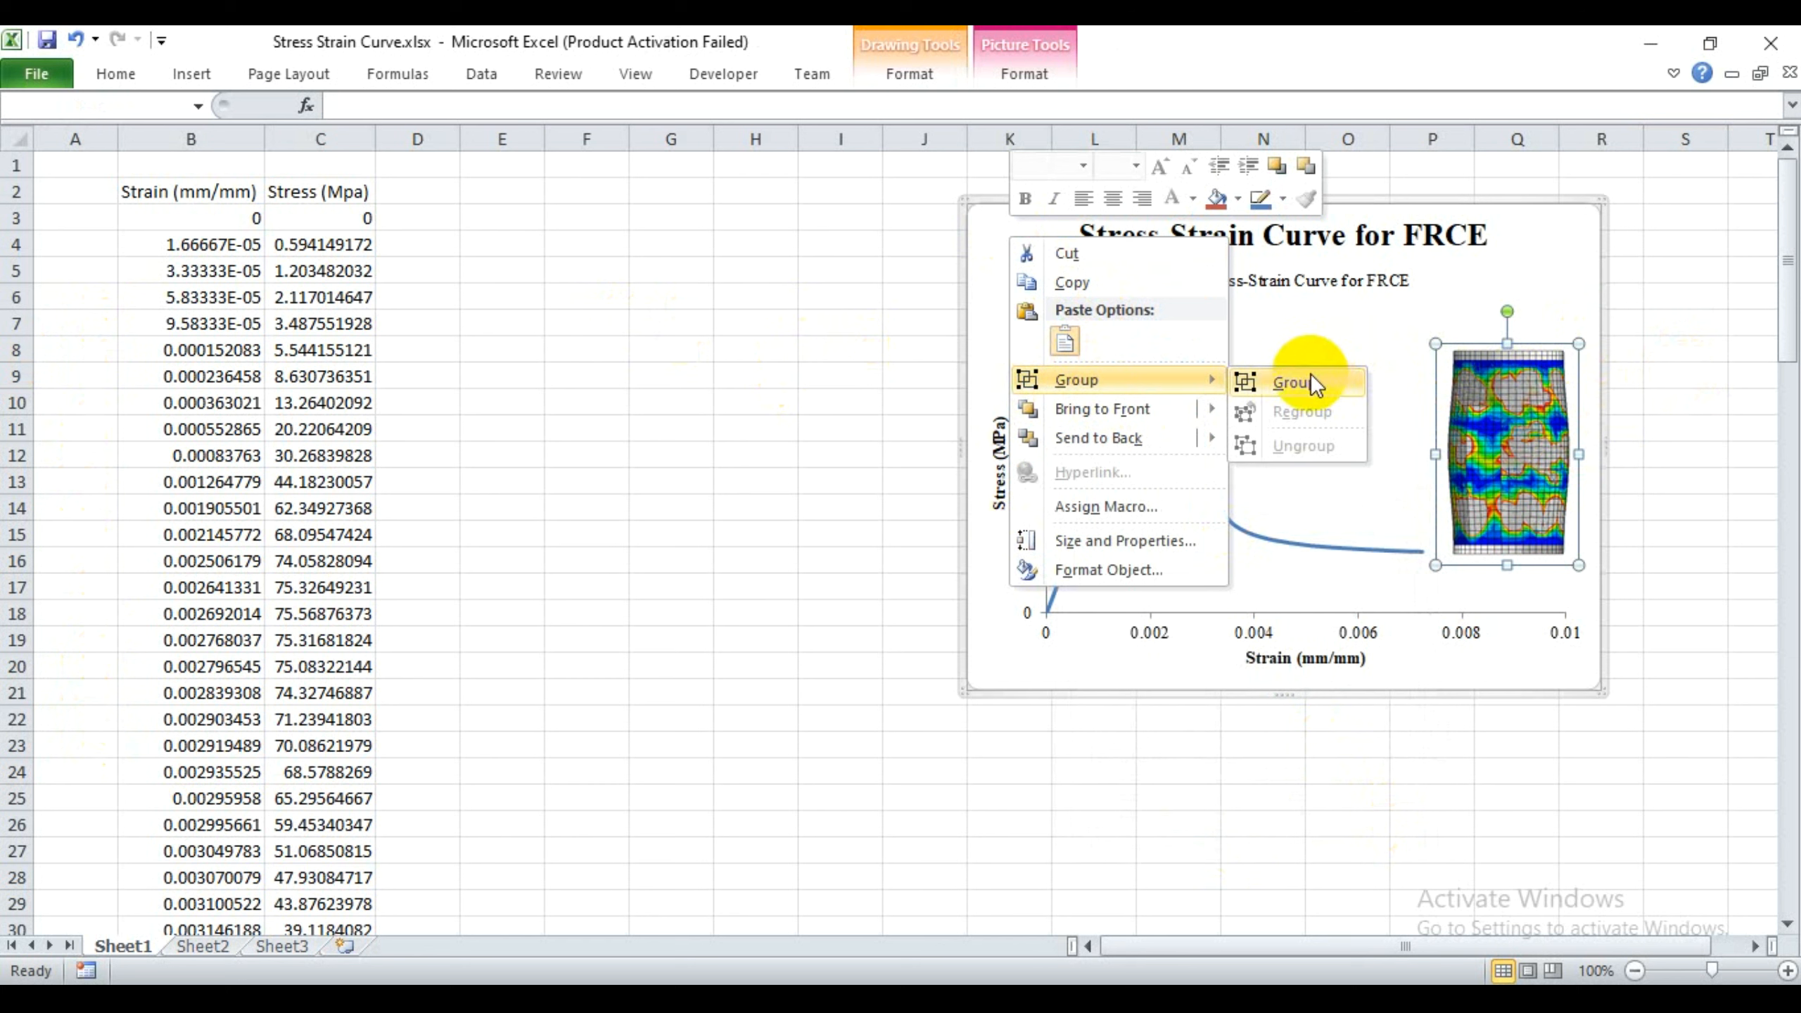
pyautogui.click(1310, 384)
pyautogui.click(857, 379)
pyautogui.click(1466, 234)
pyautogui.click(1715, 199)
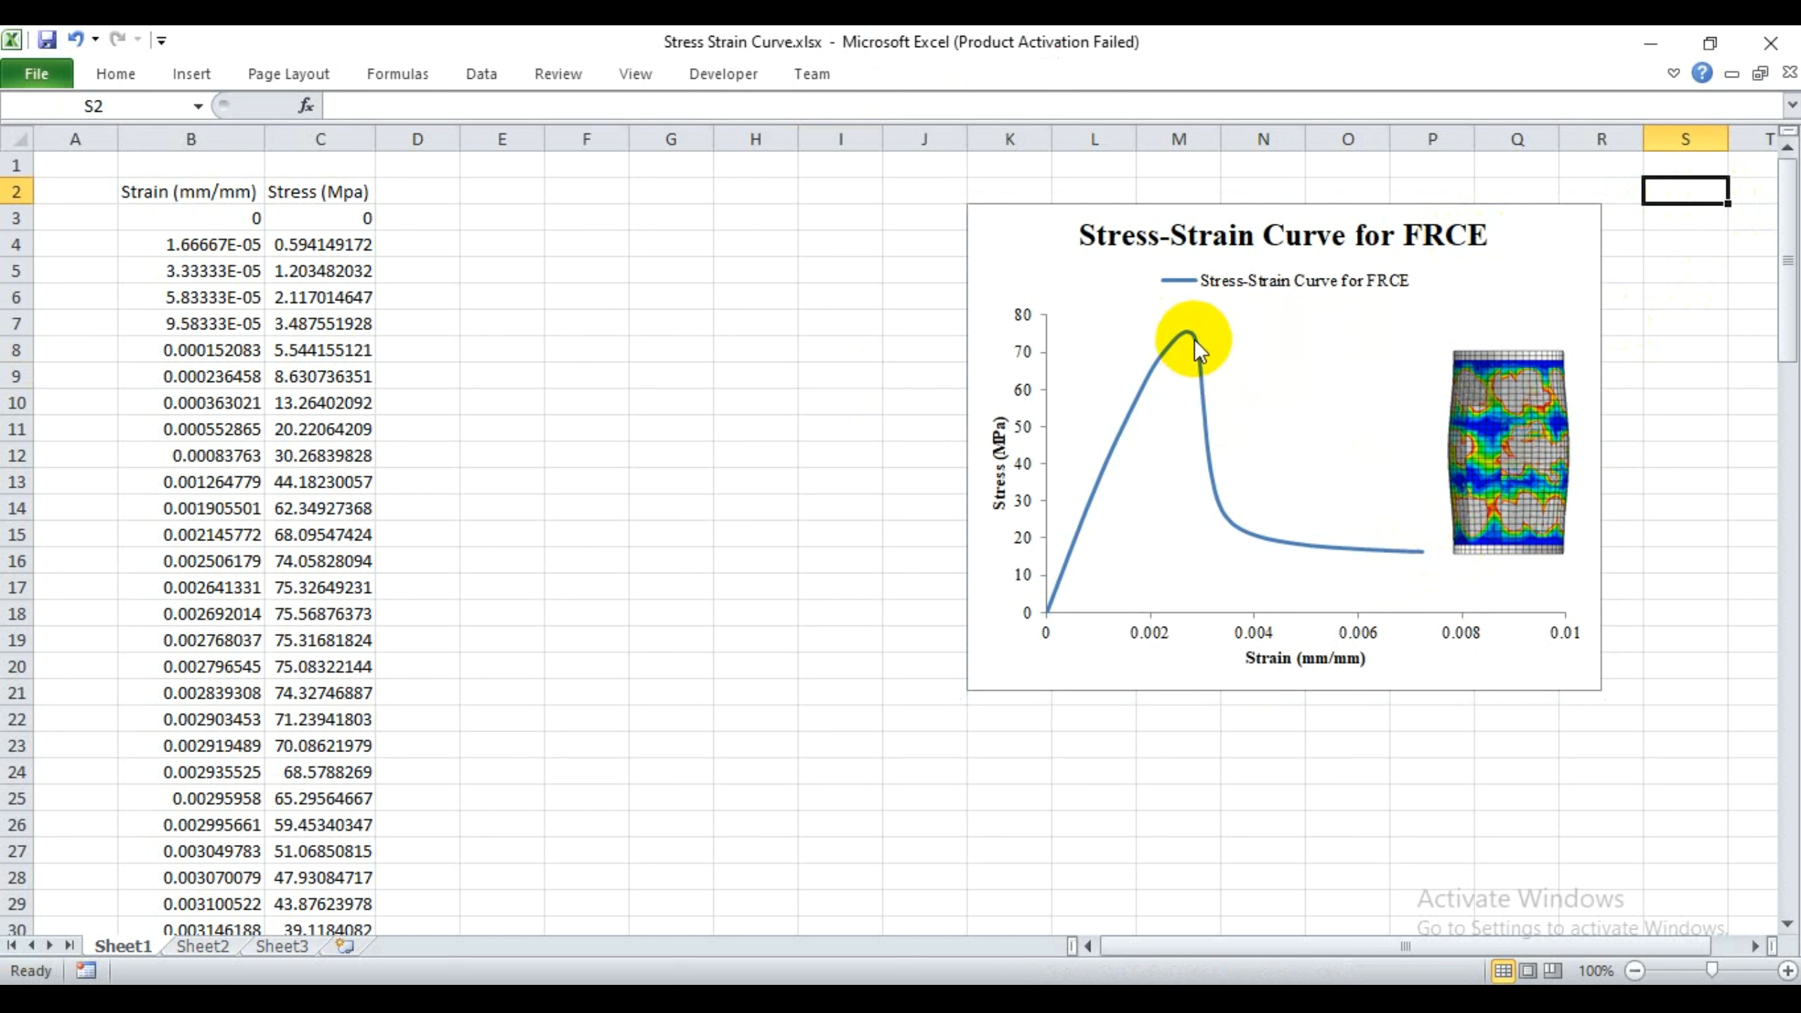
# - Insert the picture Cover.JPG from the D: drive folder Tutorial-FRC\Failure Modes at cell E3
pyautogui.moveTo(1194, 339)
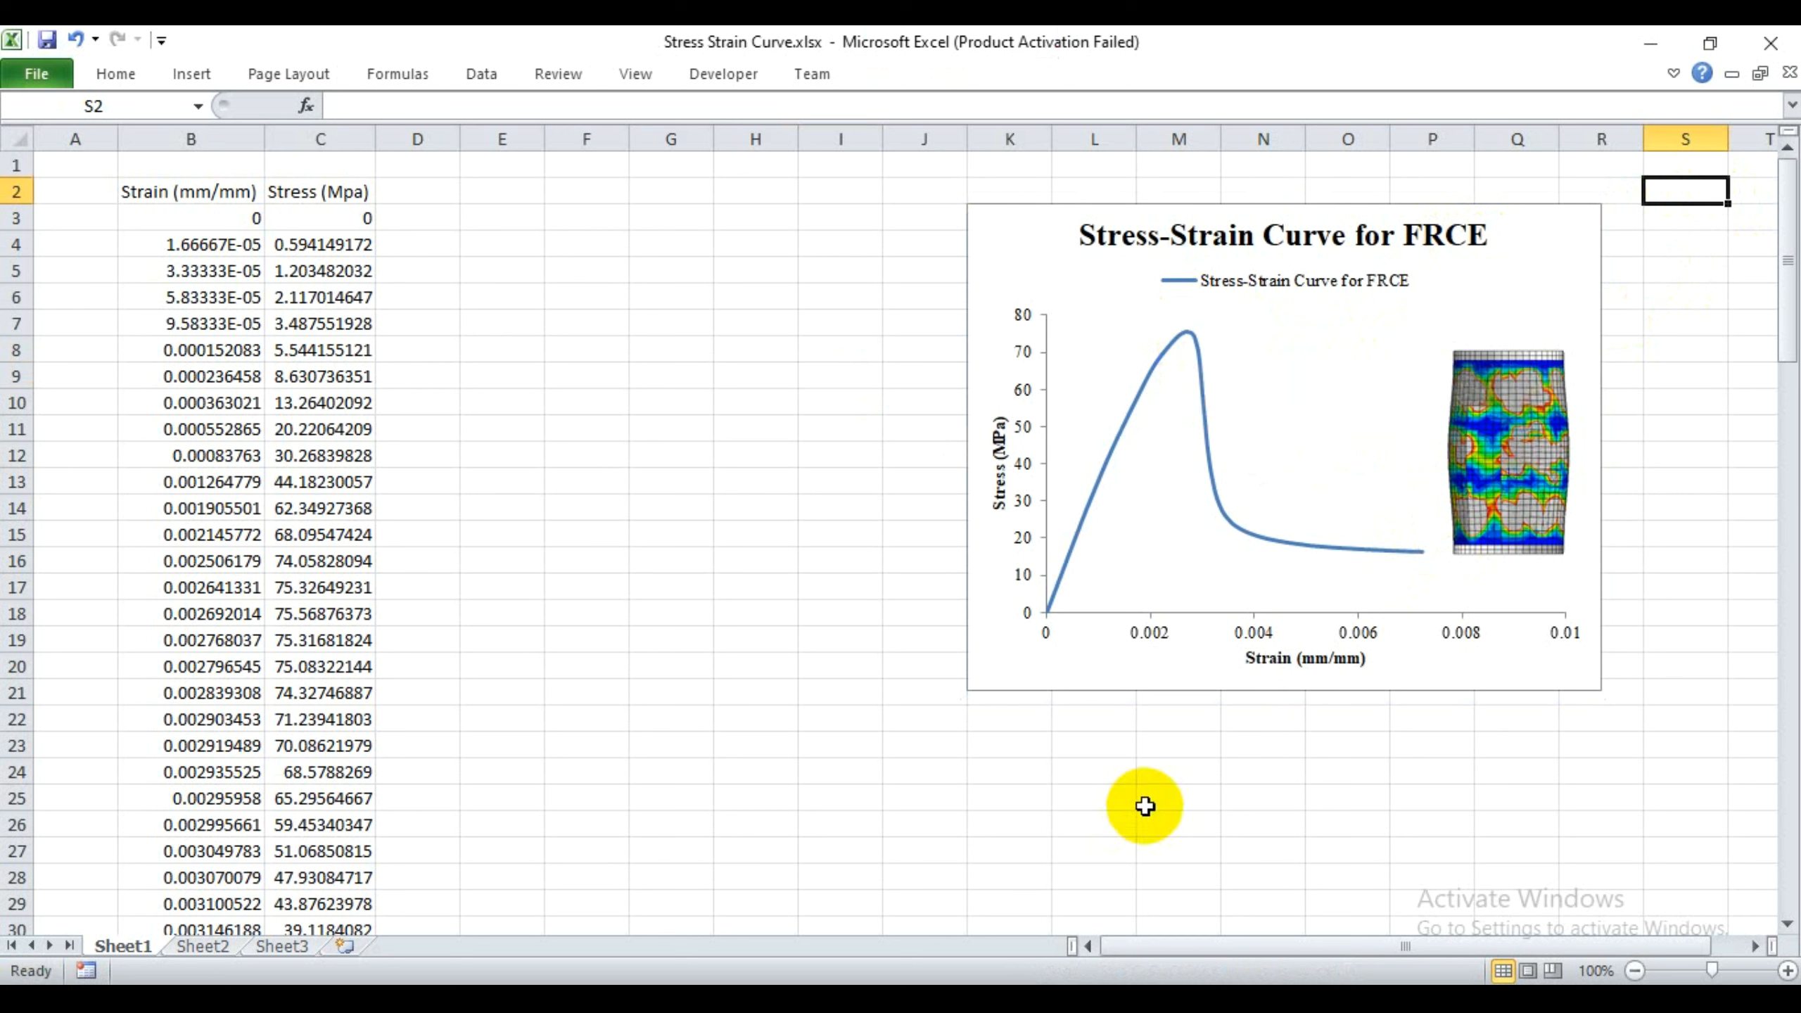
pyautogui.moveTo(1124, 999)
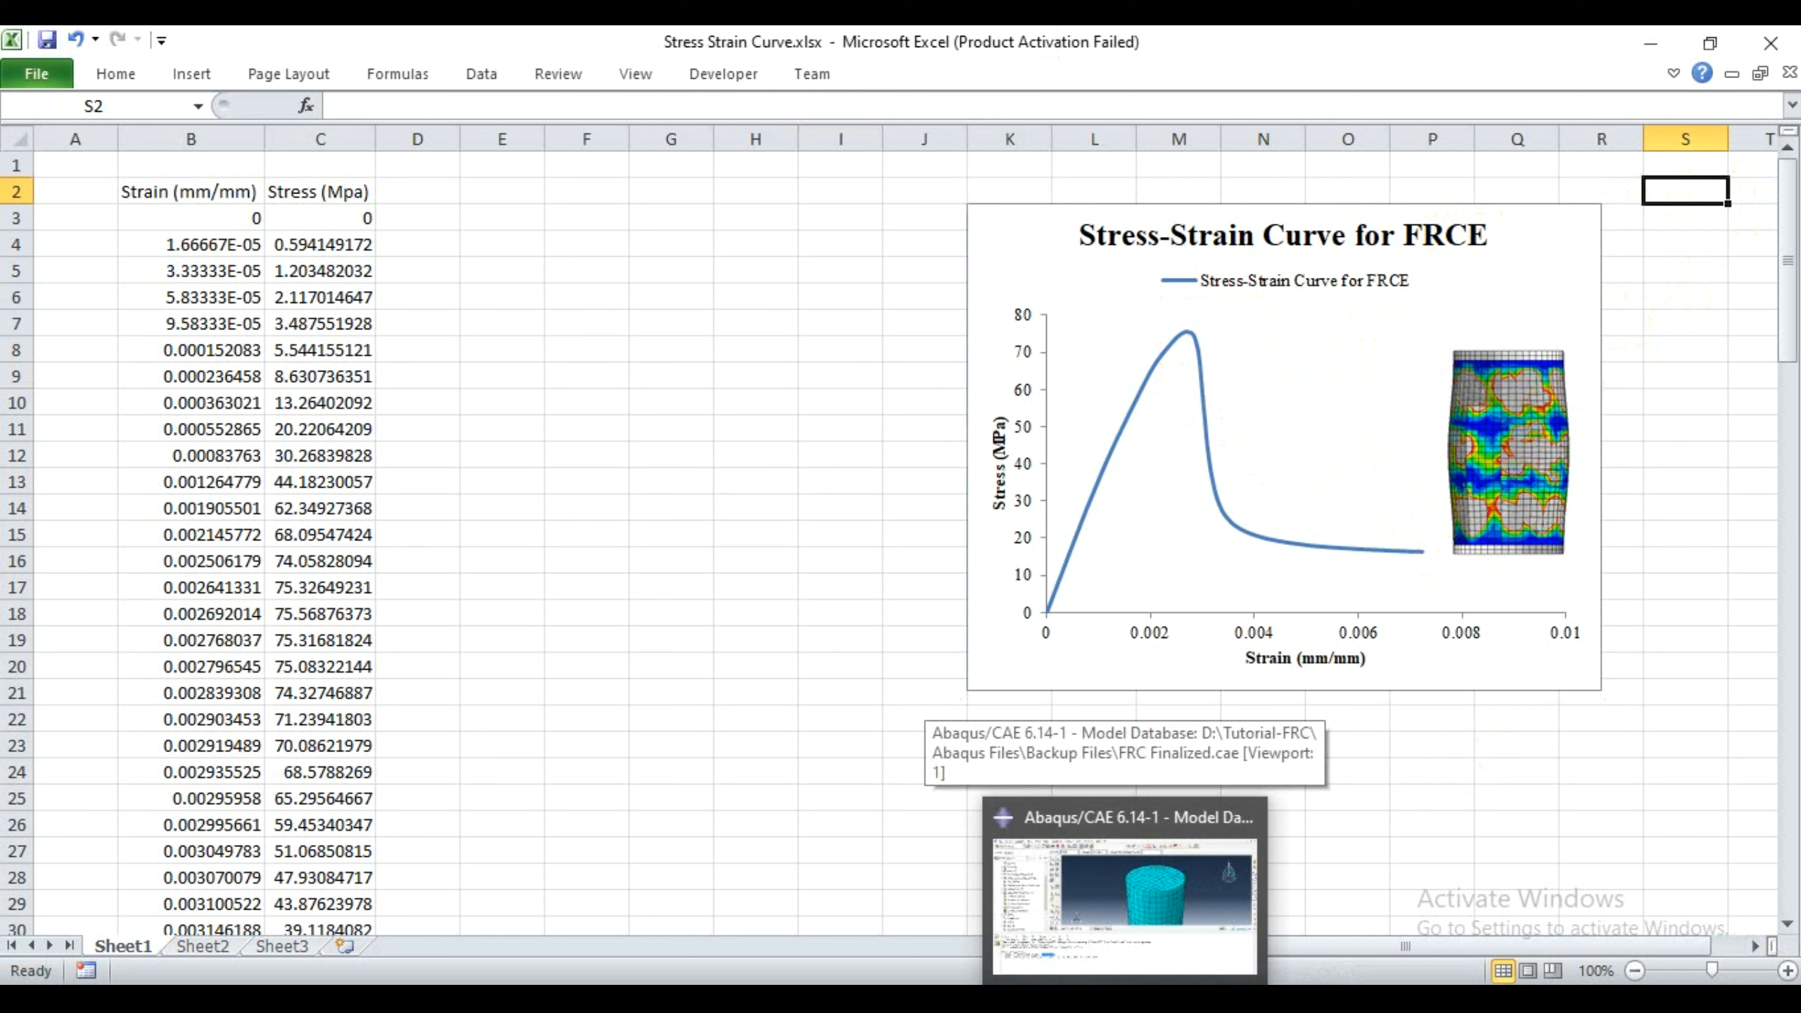
pyautogui.click(502, 222)
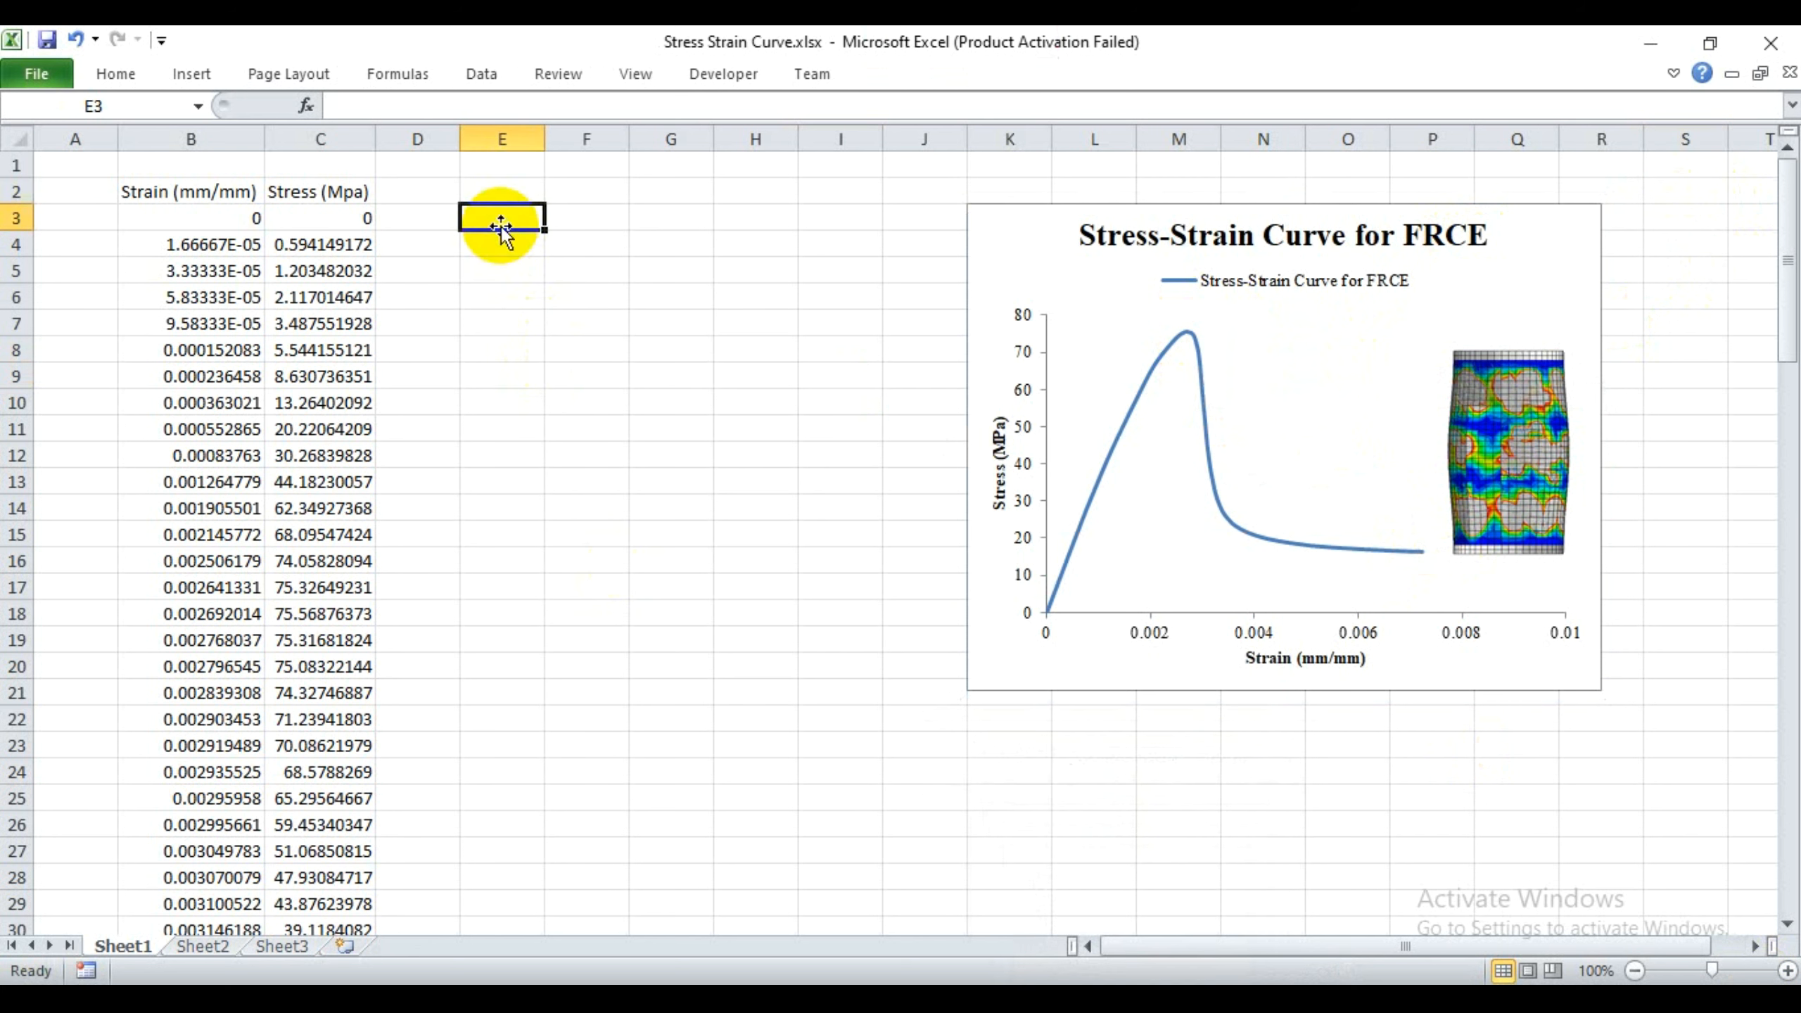
pyautogui.click(173, 74)
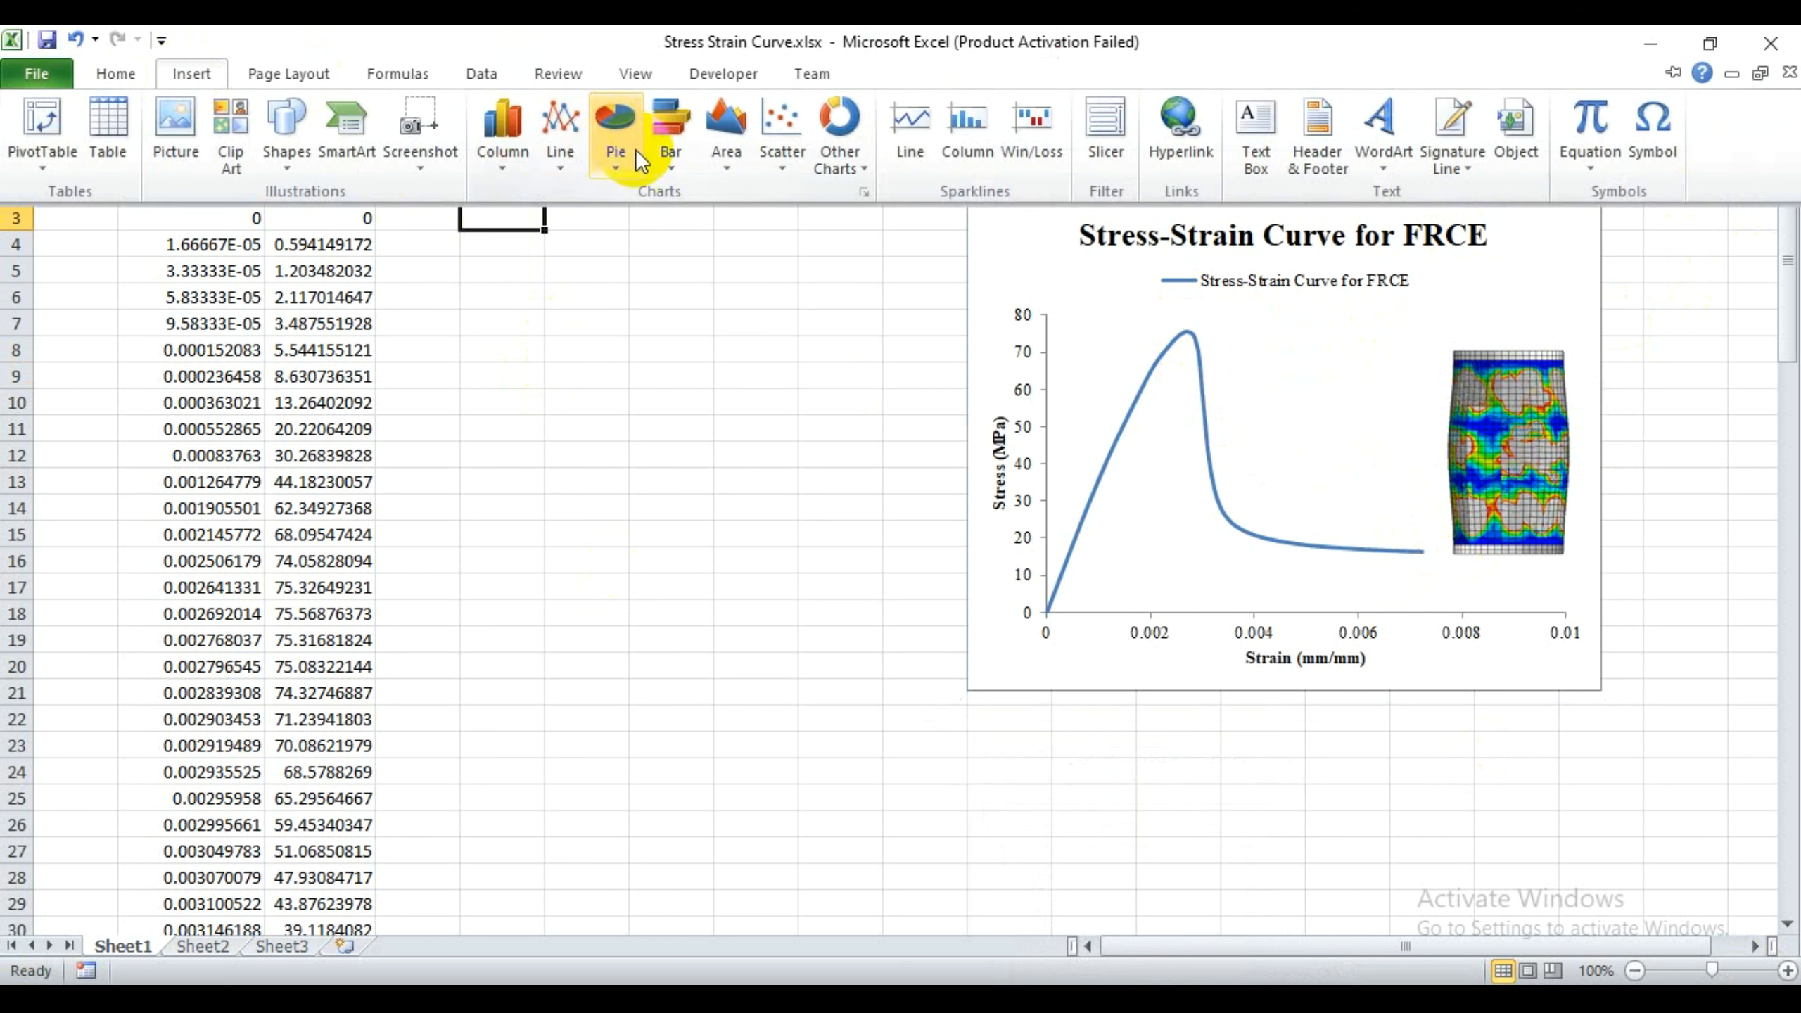
pyautogui.click(301, 241)
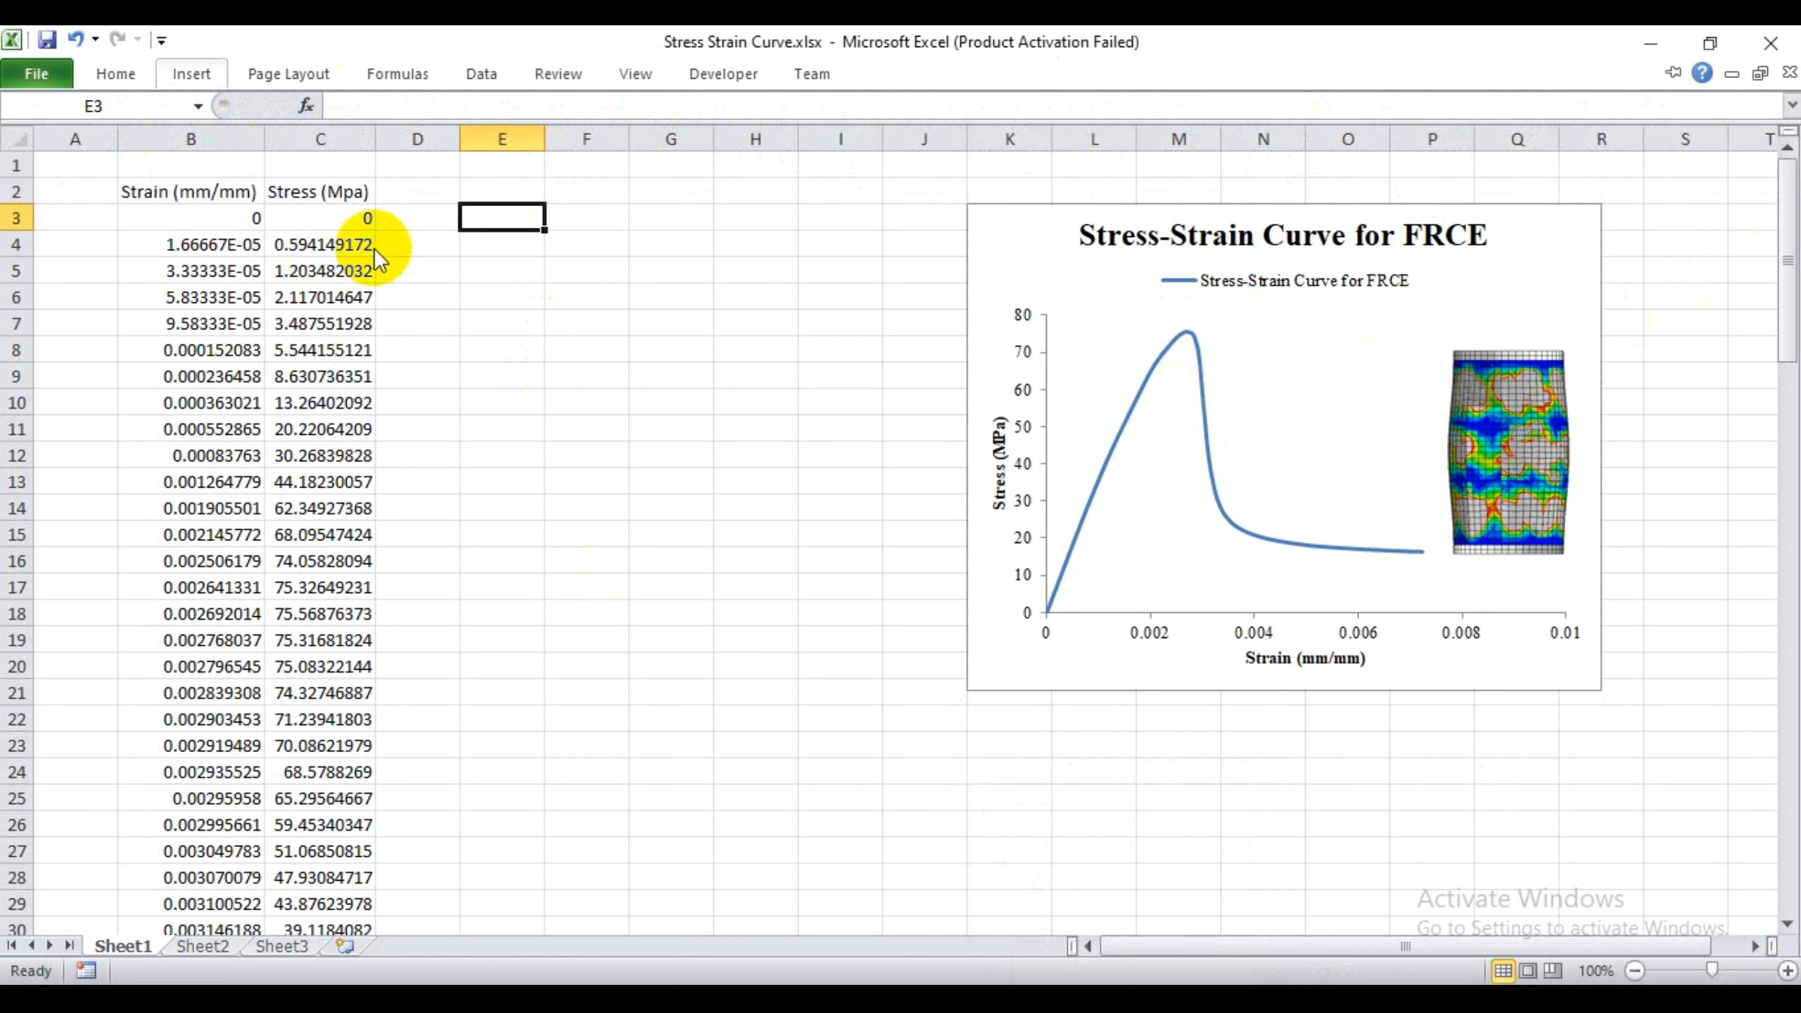
pyautogui.hotkey('alt', 'n')
pyautogui.press('p')
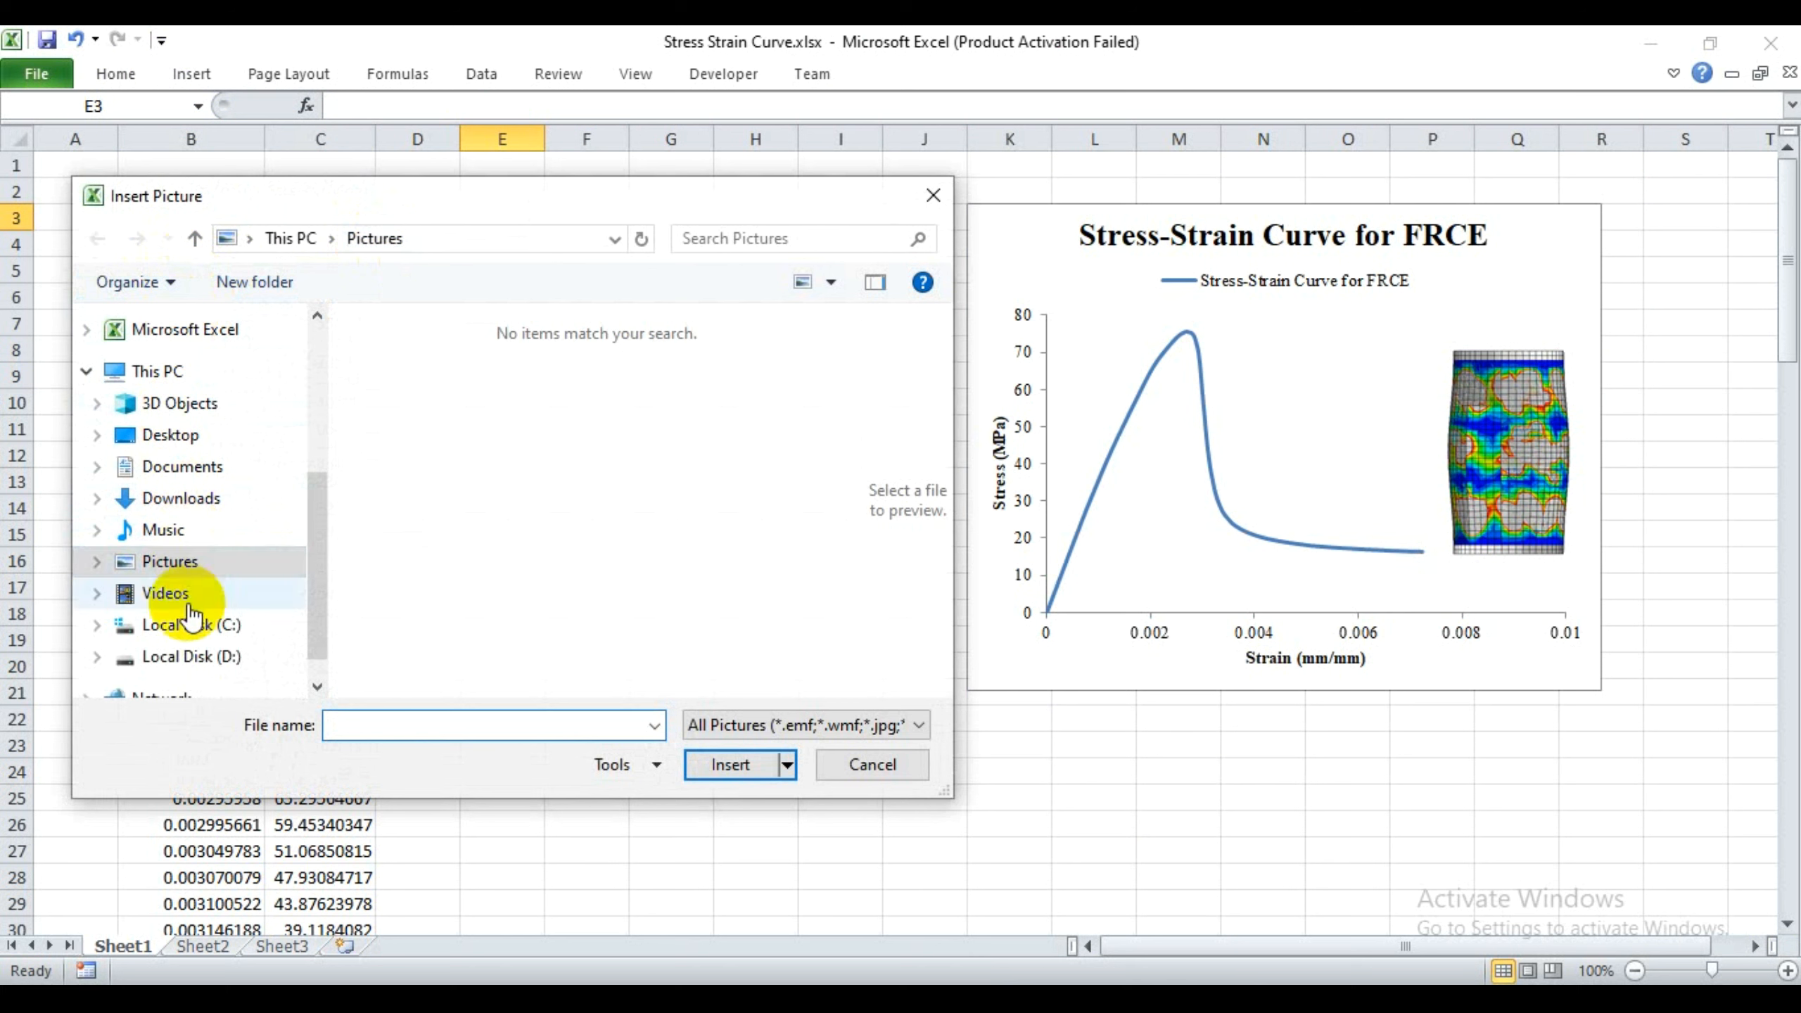
pyautogui.click(229, 660)
pyautogui.click(464, 606)
pyautogui.scroll(-3, 464, 606)
pyautogui.doubleClick(450, 639)
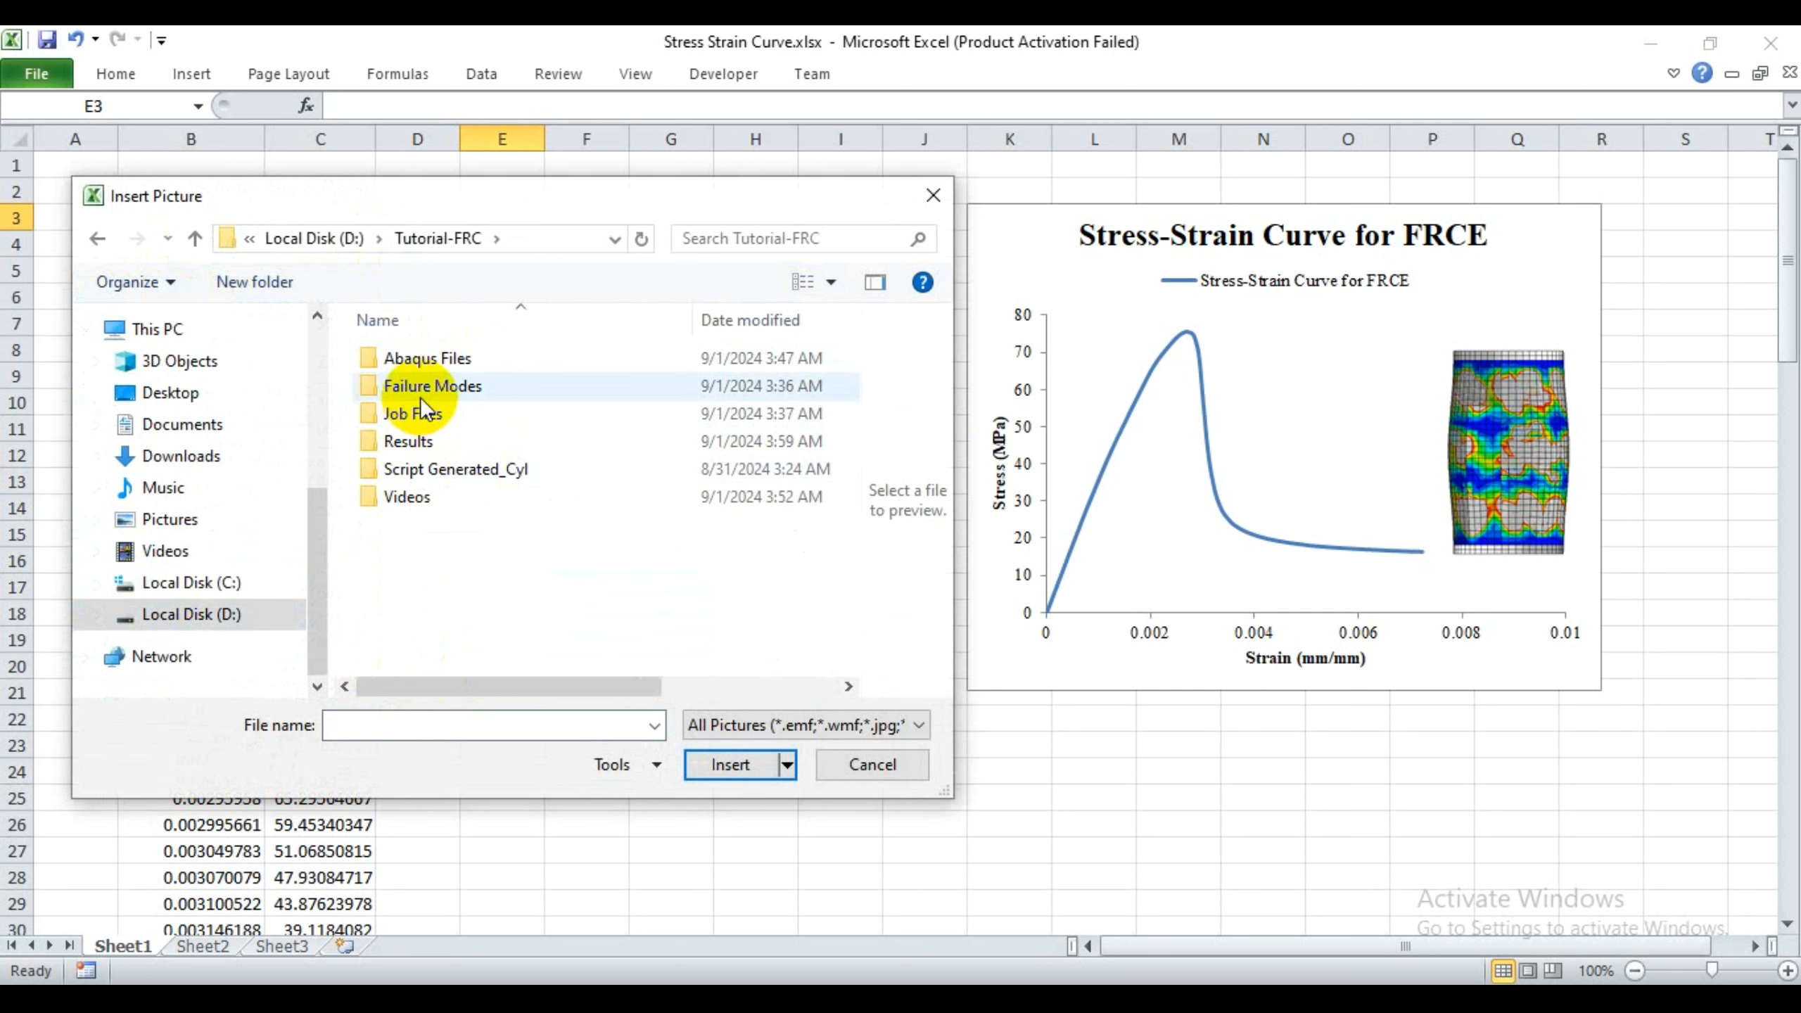
pyautogui.doubleClick(427, 392)
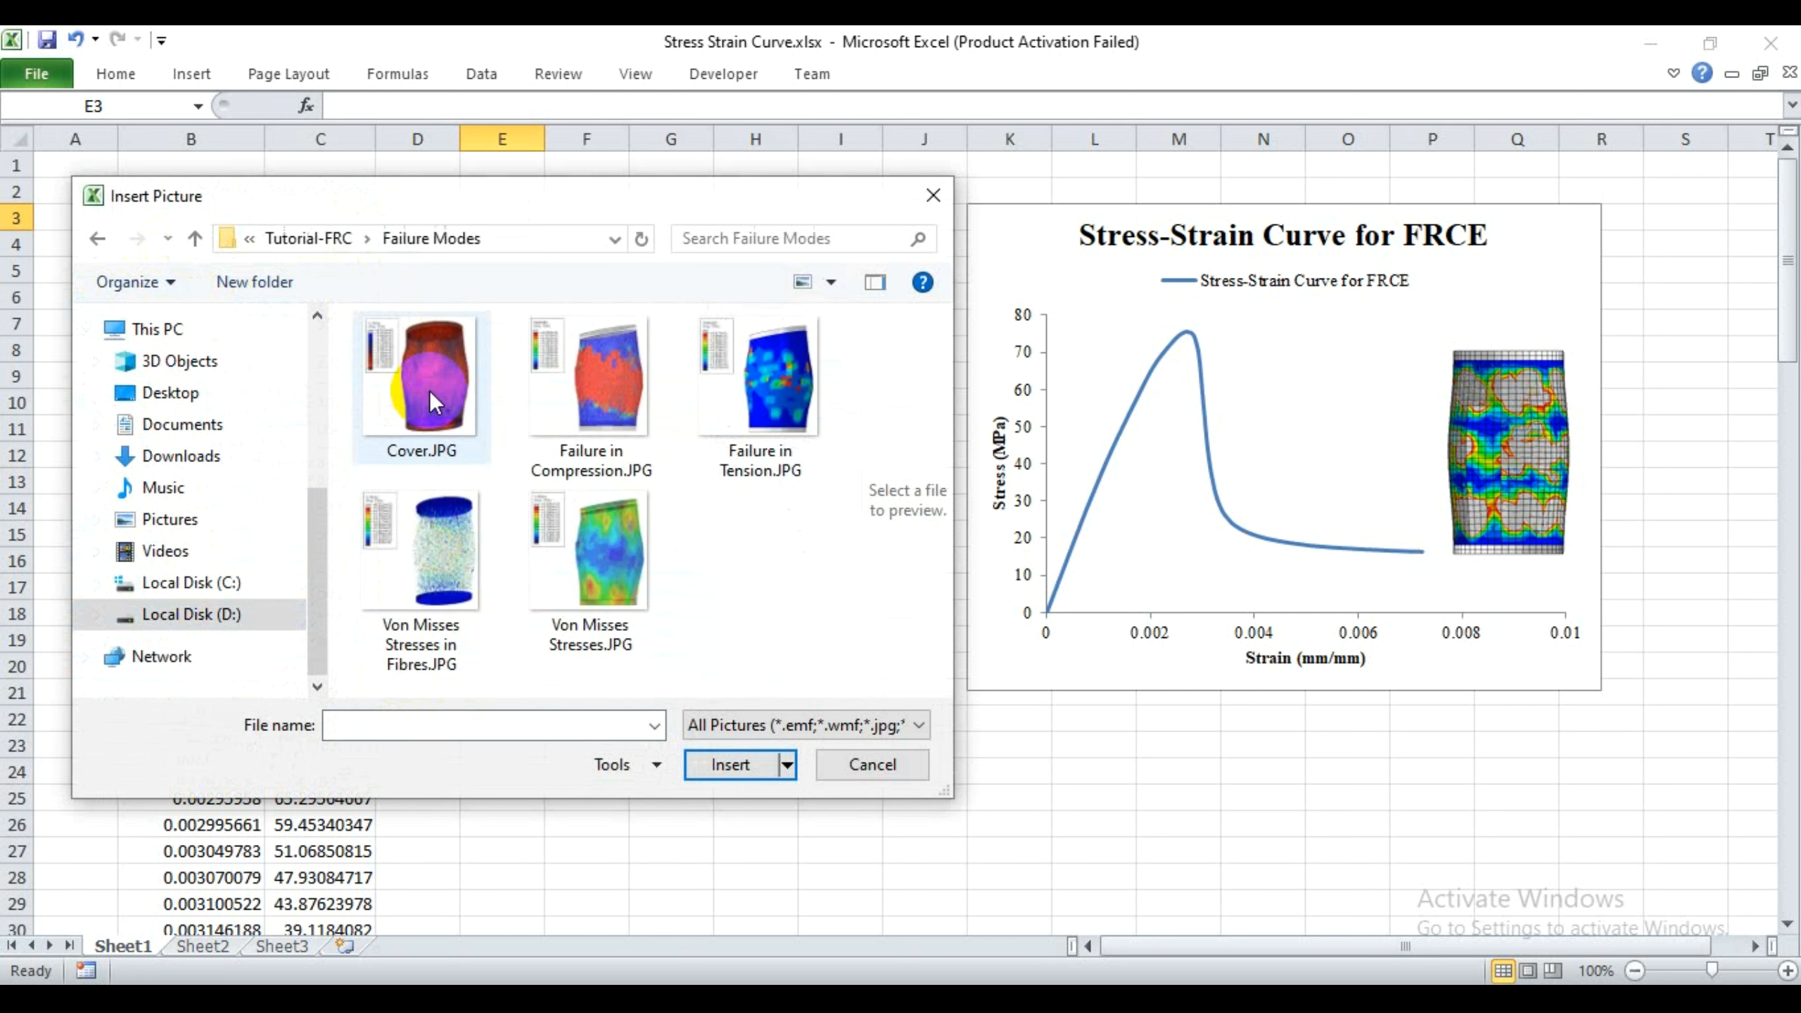
pyautogui.click(429, 391)
pyautogui.click(728, 765)
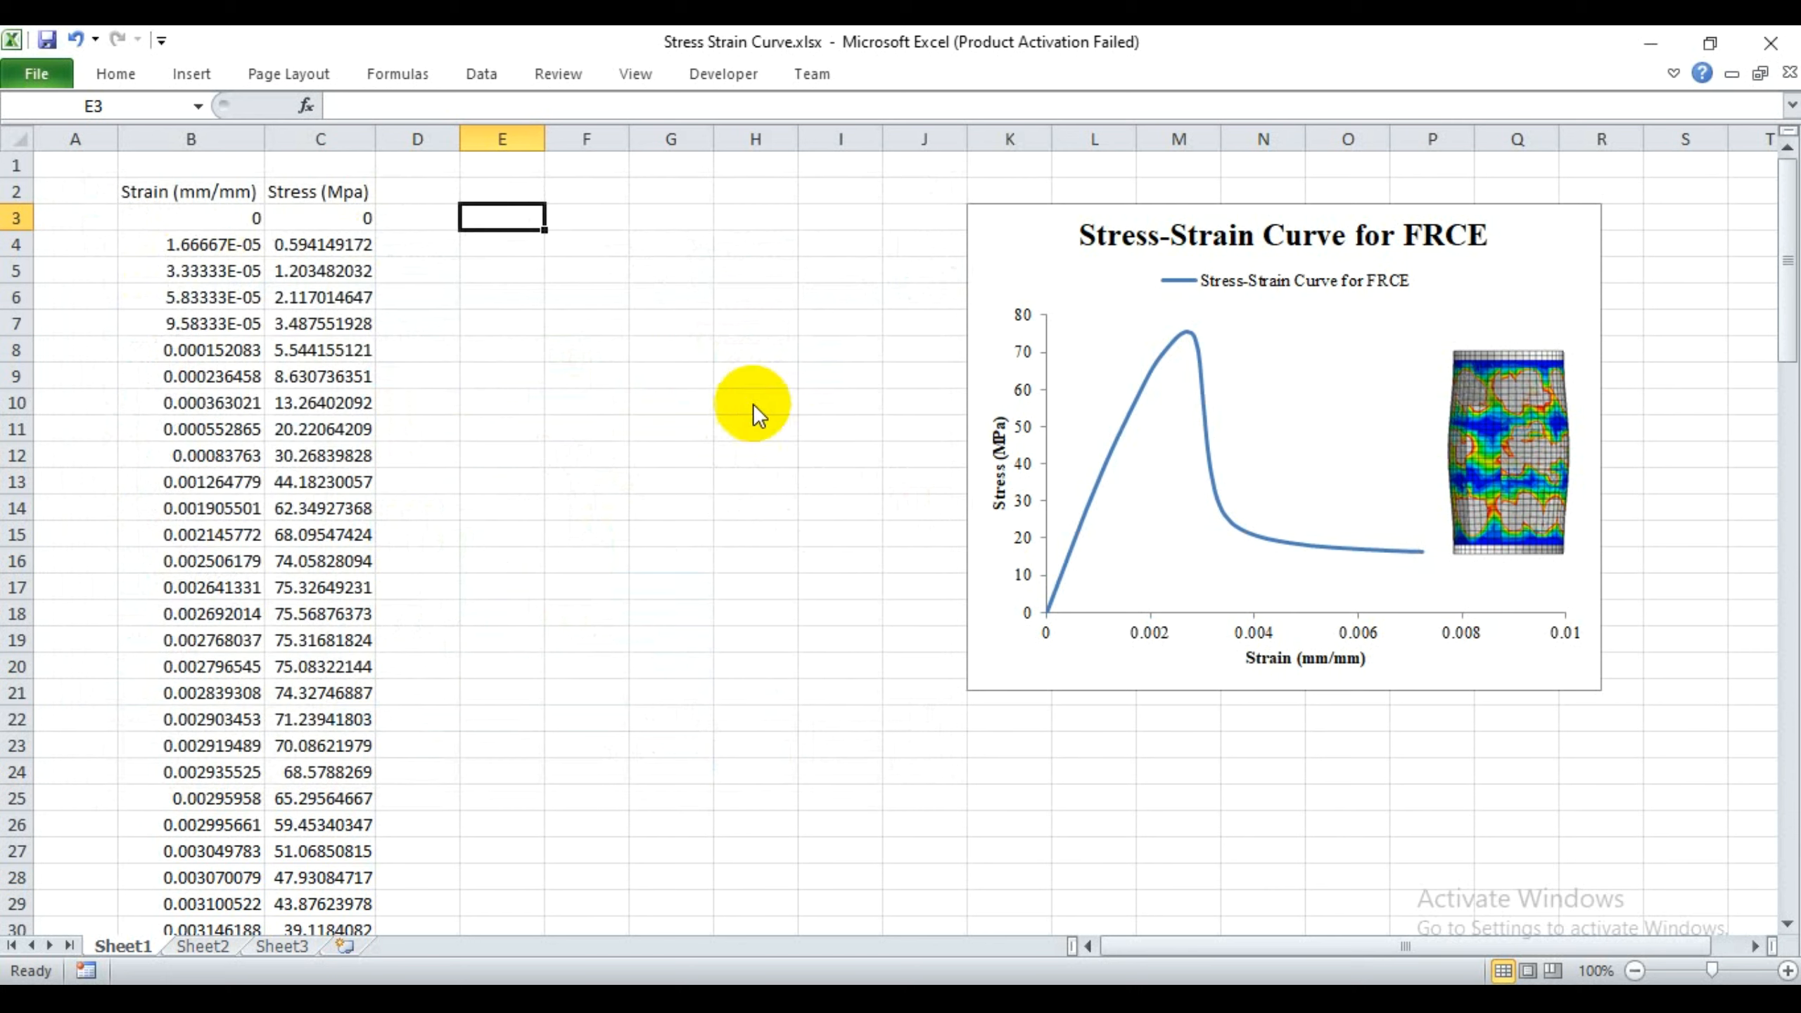
# - Shrink the inserted Cover picture and cut and paste it so its corner sits at cell E3
pyautogui.moveTo(455, 204); pyautogui.dragTo(827, 590)
pyautogui.moveTo(953, 724); pyautogui.dragTo(617, 361)
pyautogui.hotkey('ctrl', 'x')
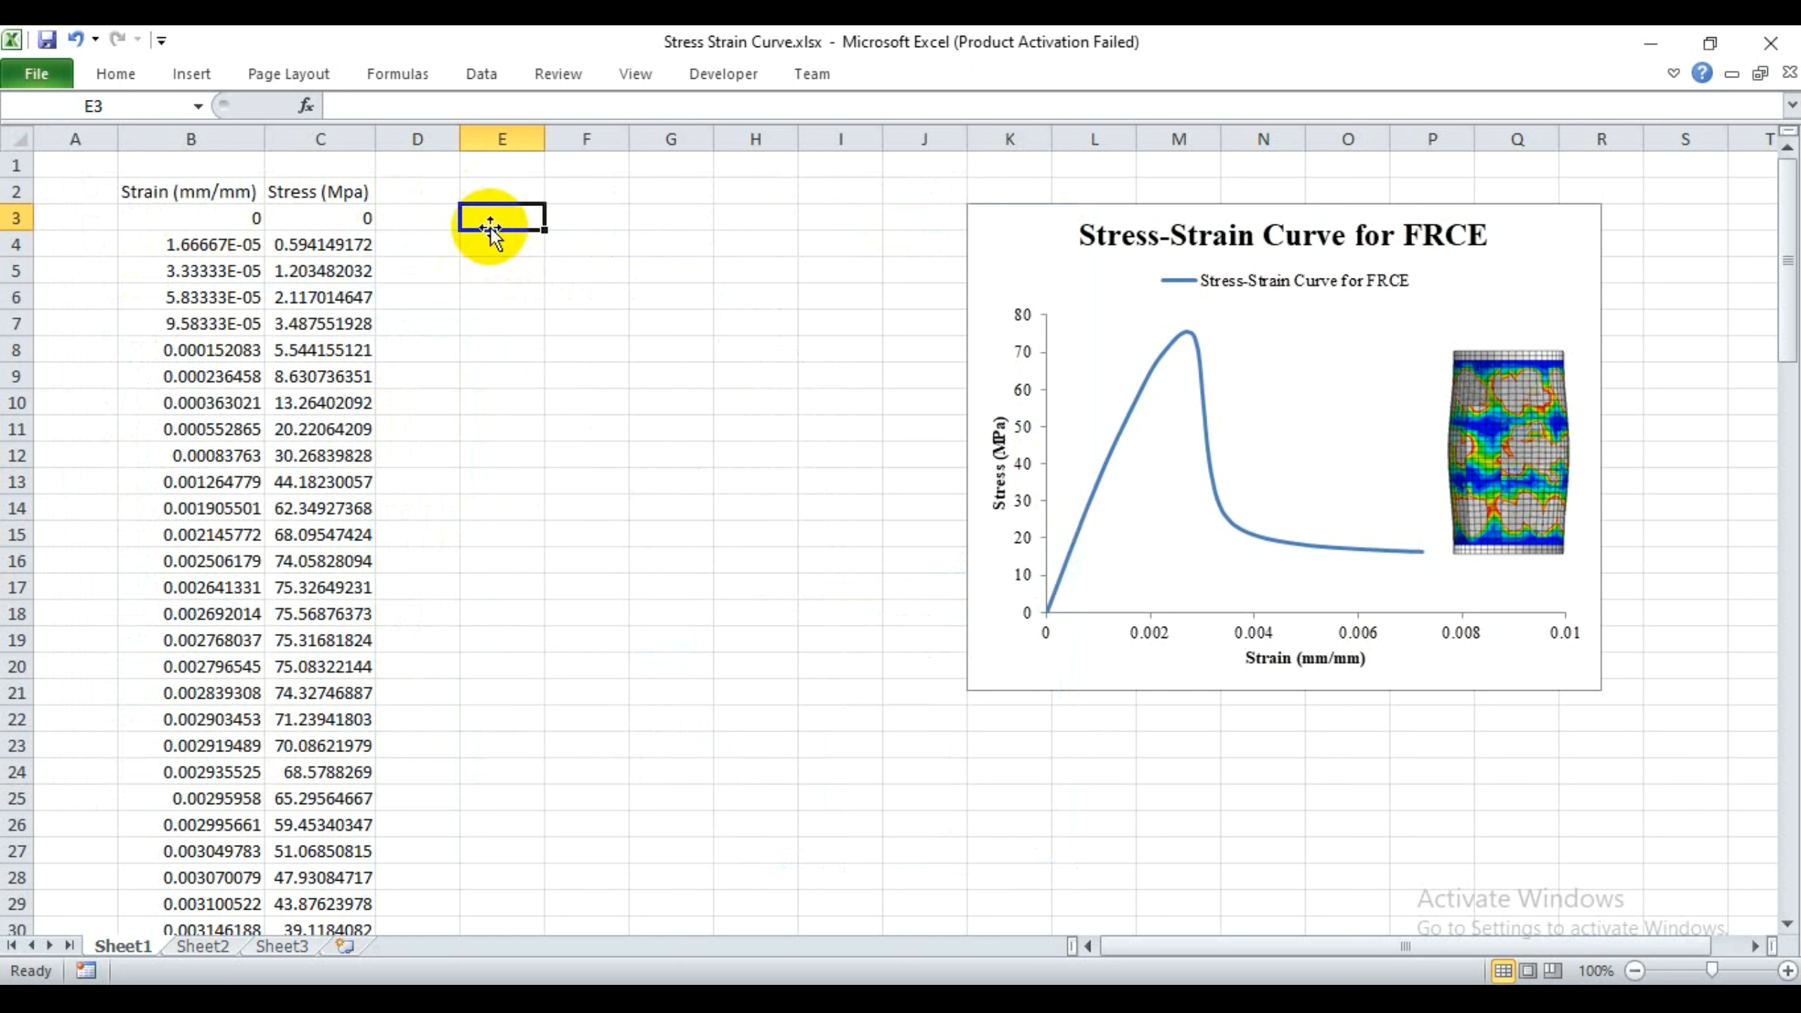
pyautogui.hotkey('ctrl', 'v')
pyautogui.click(476, 537)
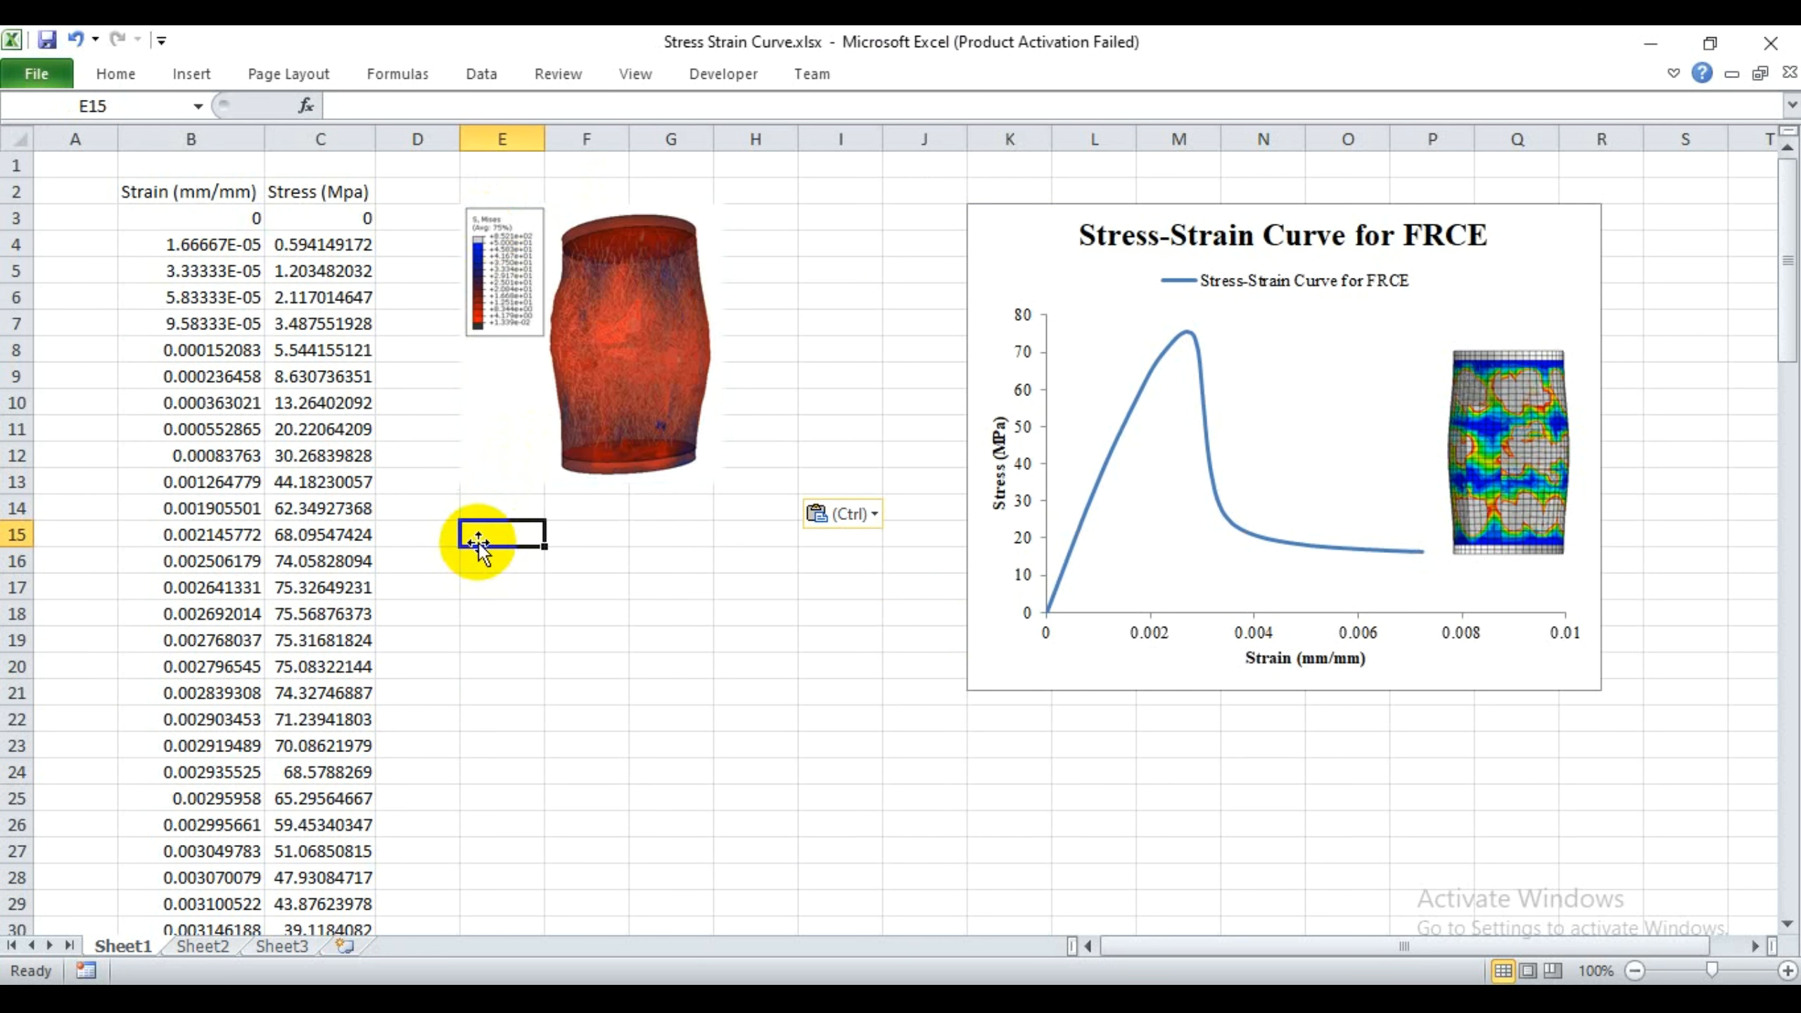
# - Insert the picture Failure in Compression.JPG from the Failure Modes folder at cell E15
pyautogui.click(191, 75)
pyautogui.click(176, 152)
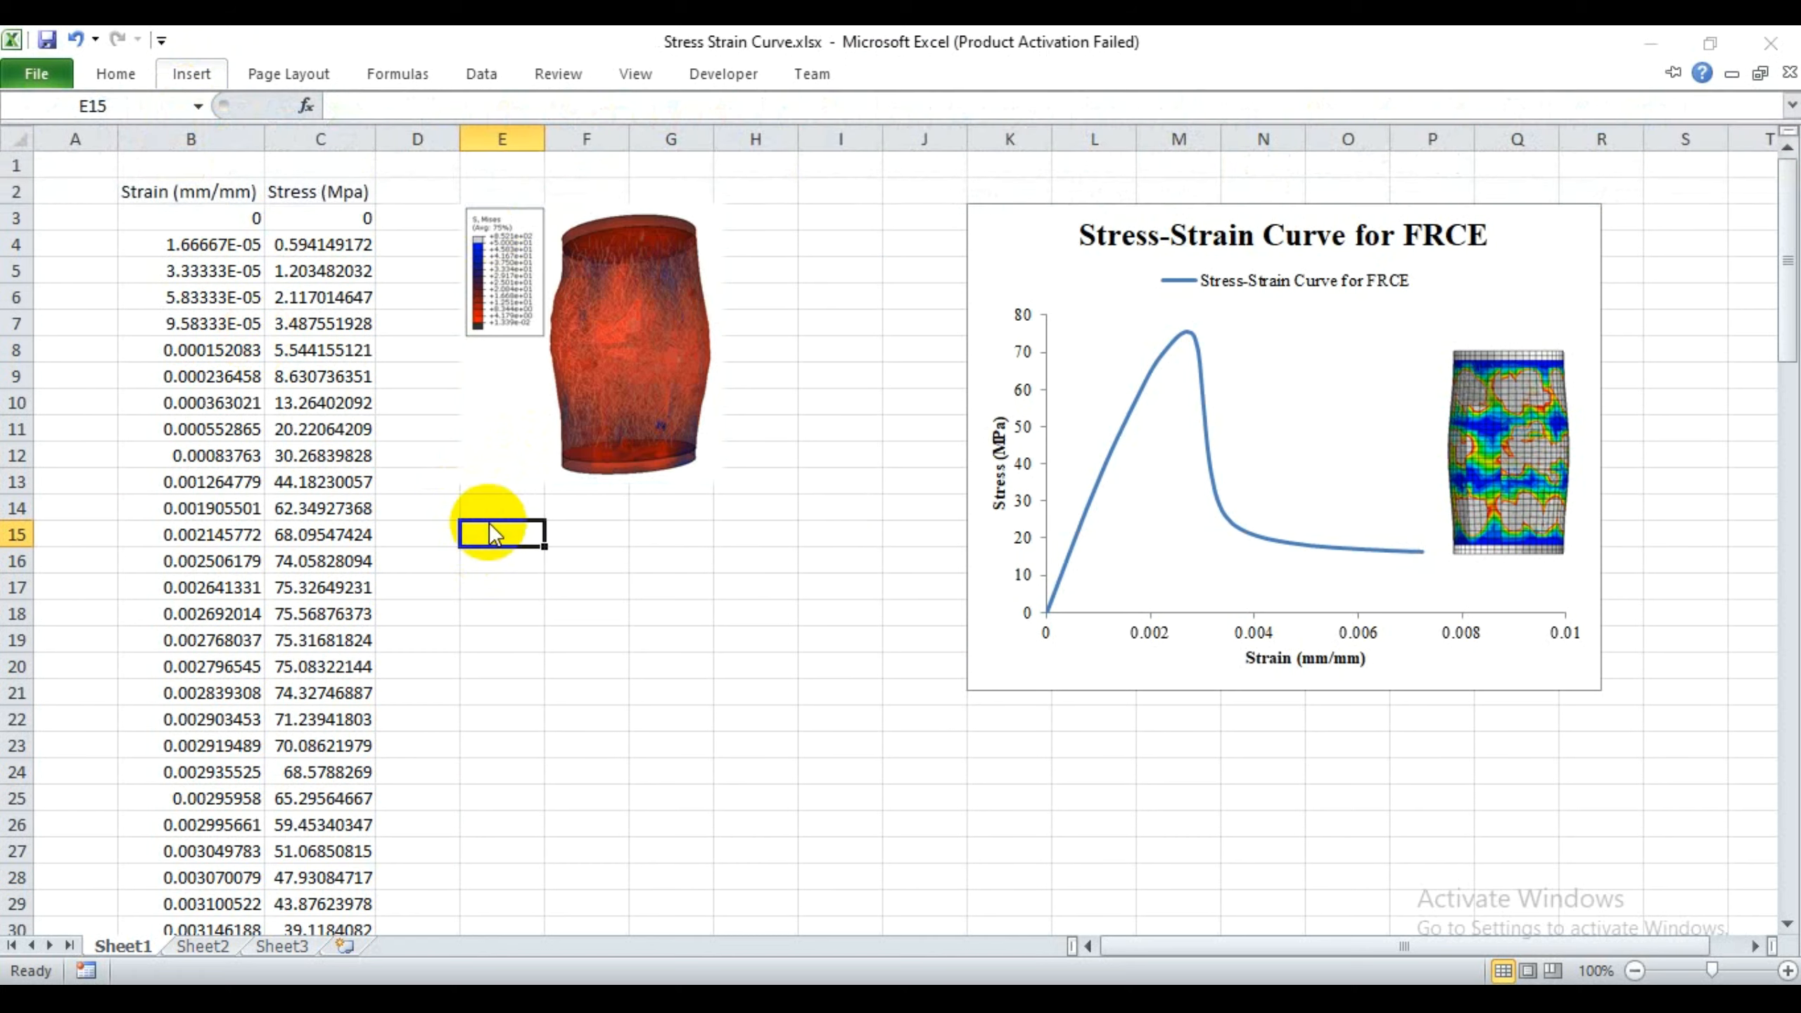
pyautogui.click(625, 372)
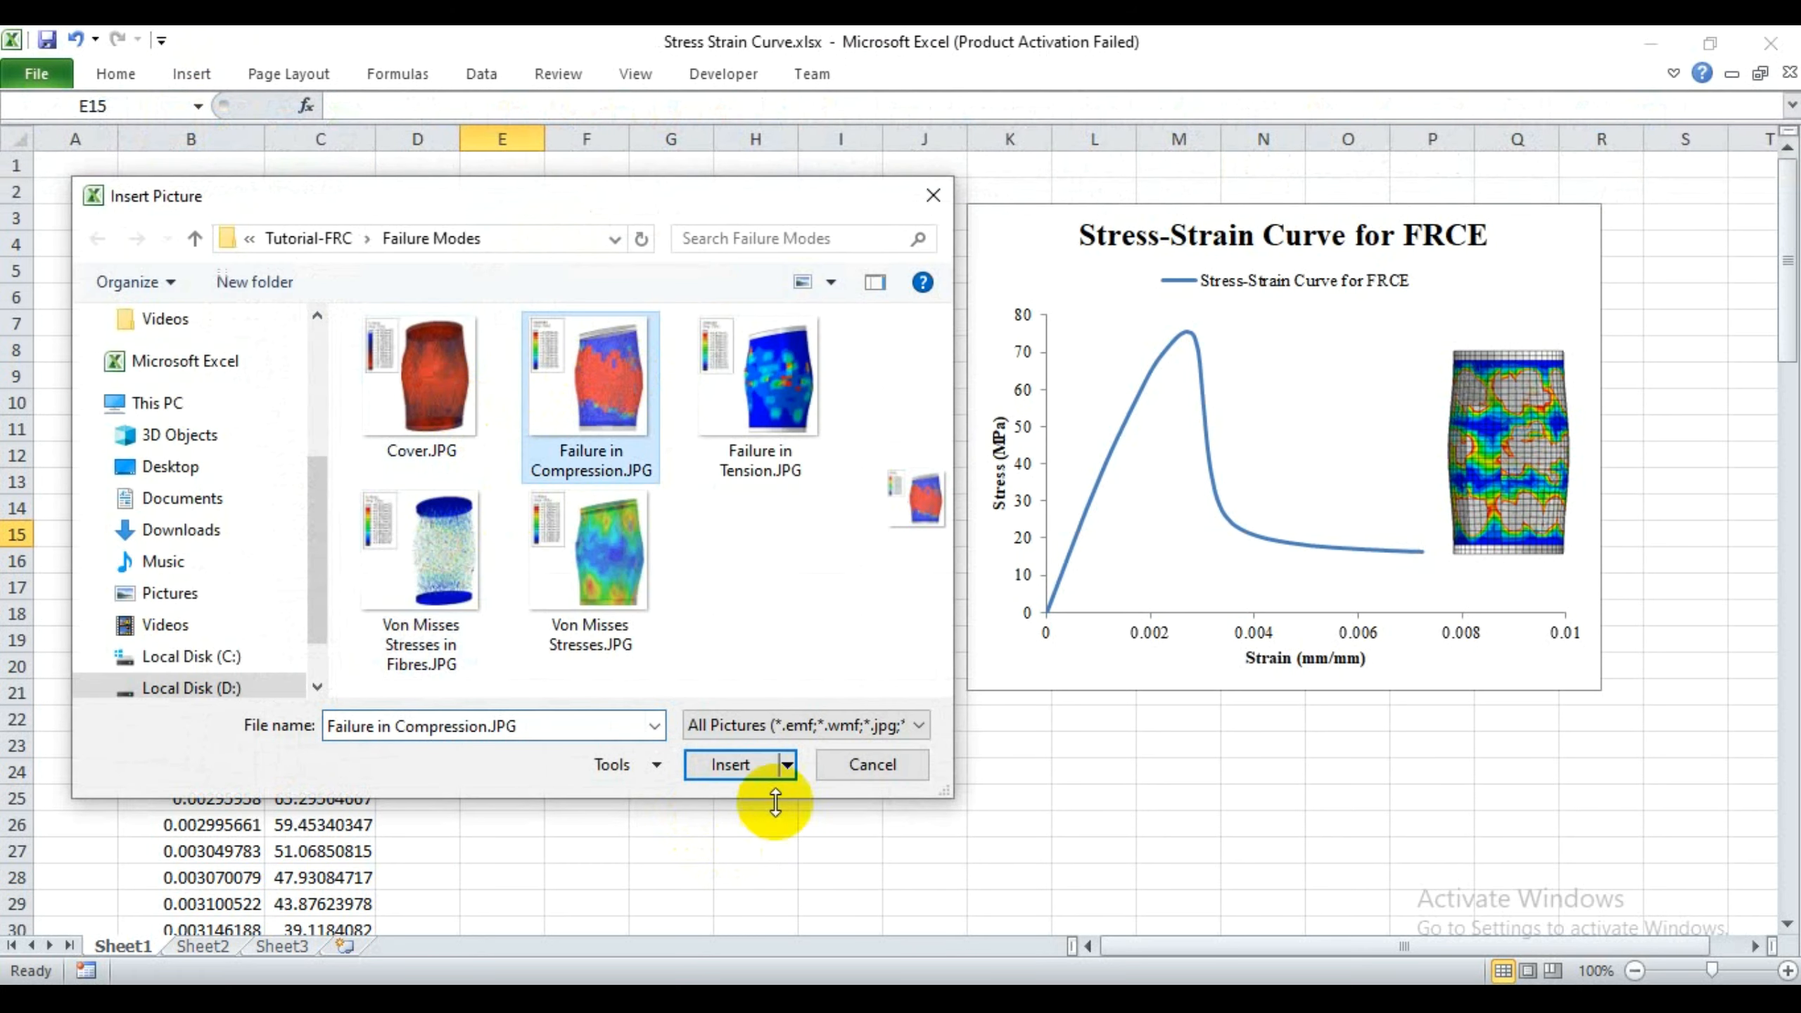
pyautogui.click(718, 766)
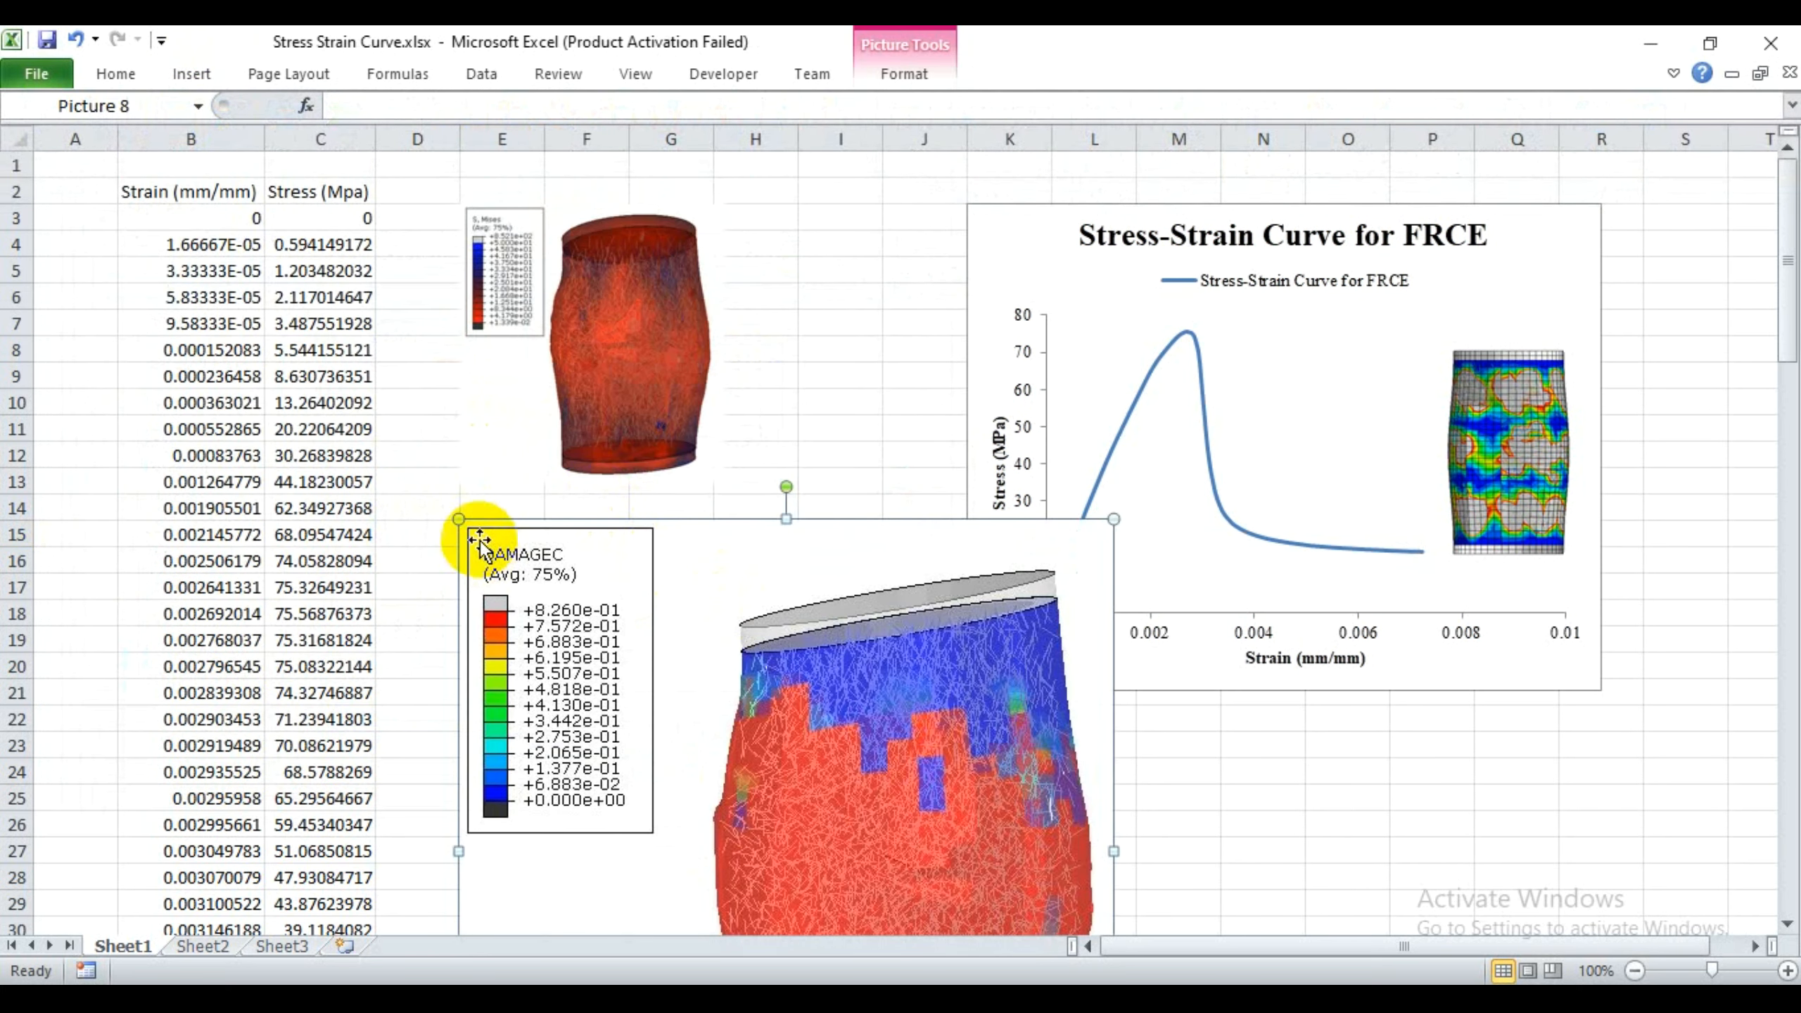
# - Shrink the DAMAGEC picture to about the Cover picture's size and cut and paste it at cell E15
pyautogui.moveTo(454, 517); pyautogui.dragTo(512, 599)
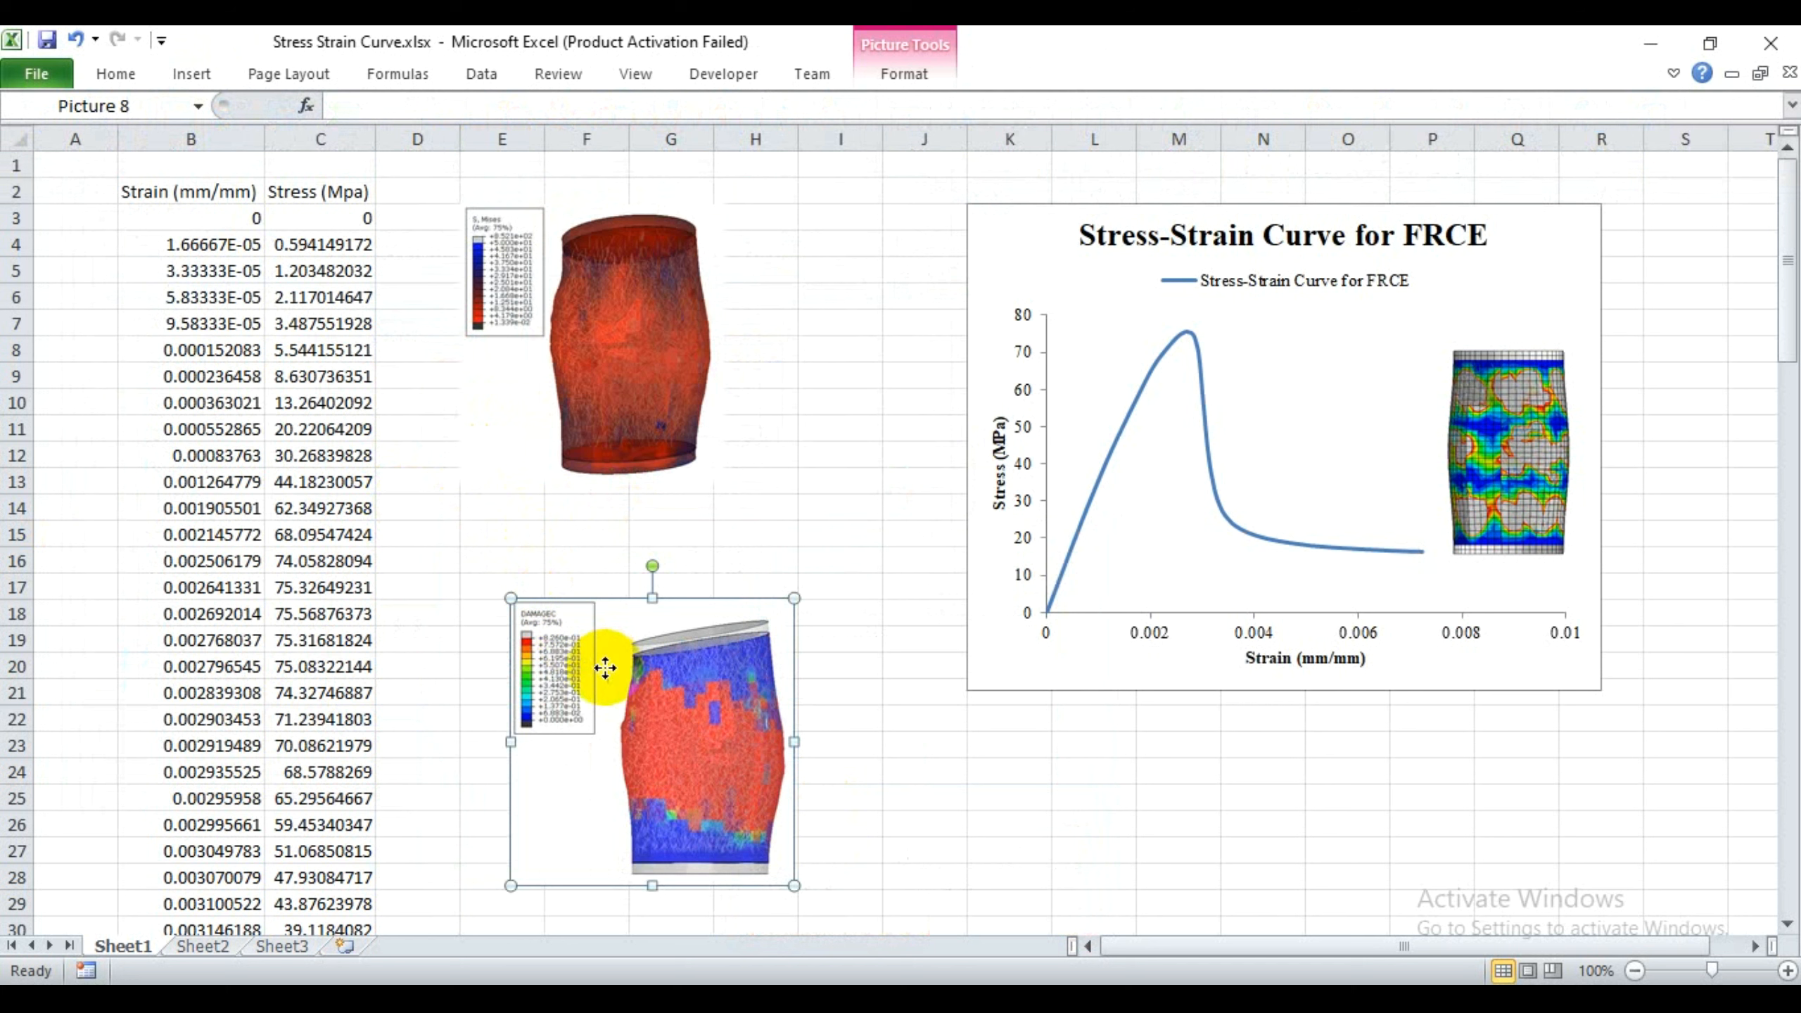
pyautogui.moveTo(607, 667); pyautogui.dragTo(560, 564)
pyautogui.press('Delete')
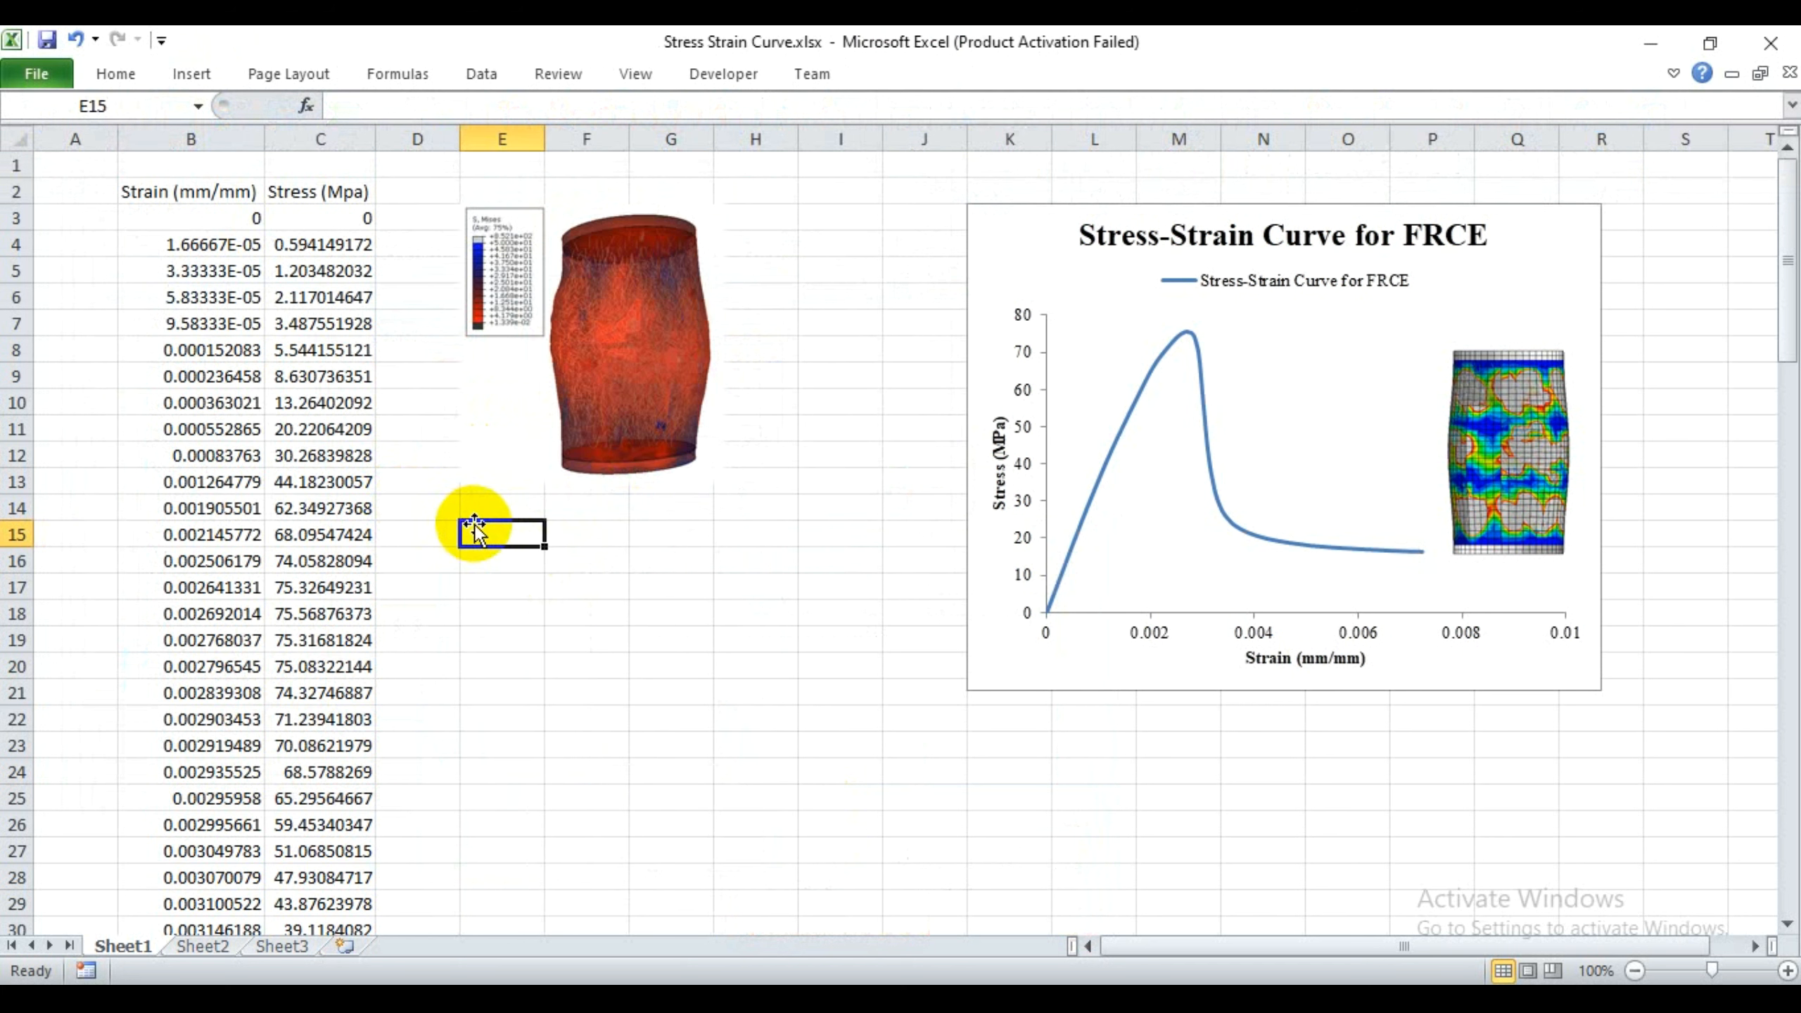
pyautogui.hotkey('ctrl', 'v')
pyautogui.click(823, 639)
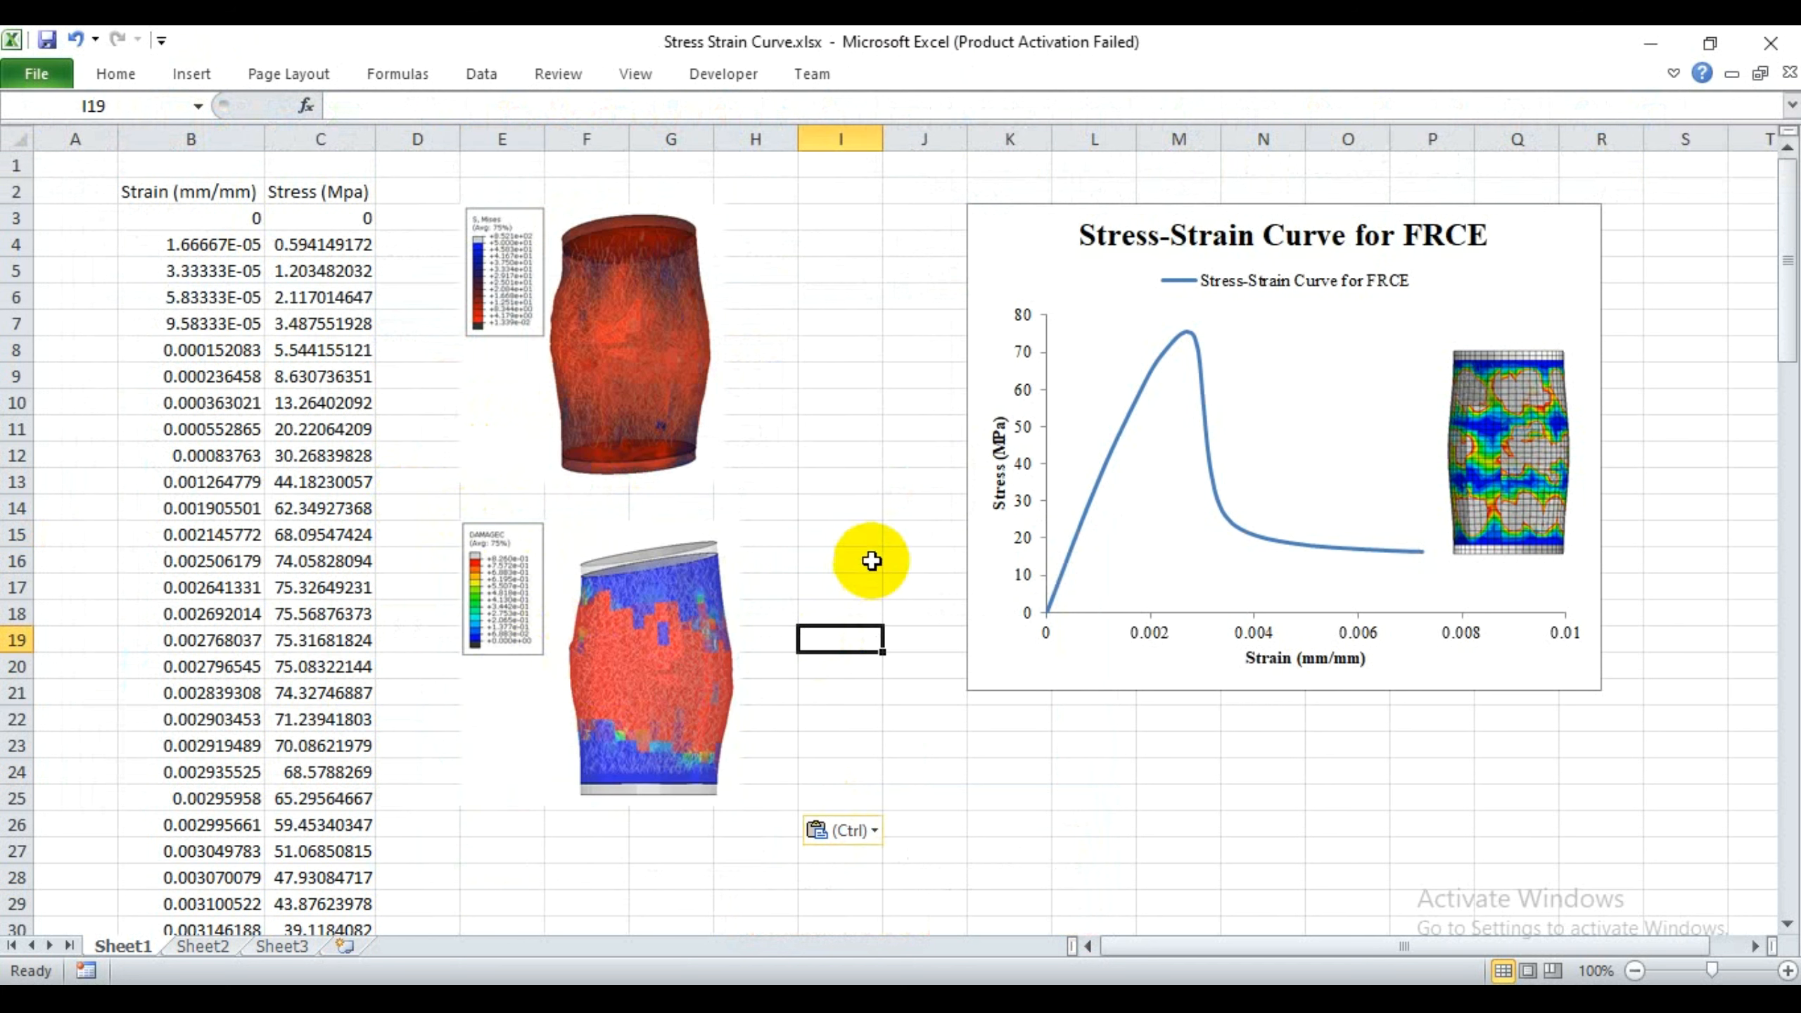
# - Move the grouped stress-strain chart closer to the pictures by cutting it and pasting it at cell I3
pyautogui.moveTo(1032, 229)
pyautogui.mouseDown()
pyautogui.moveTo(965, 281)
pyautogui.moveTo(981, 299)
pyautogui.moveTo(912, 303)
pyautogui.mouseUp()
pyautogui.click(817, 269)
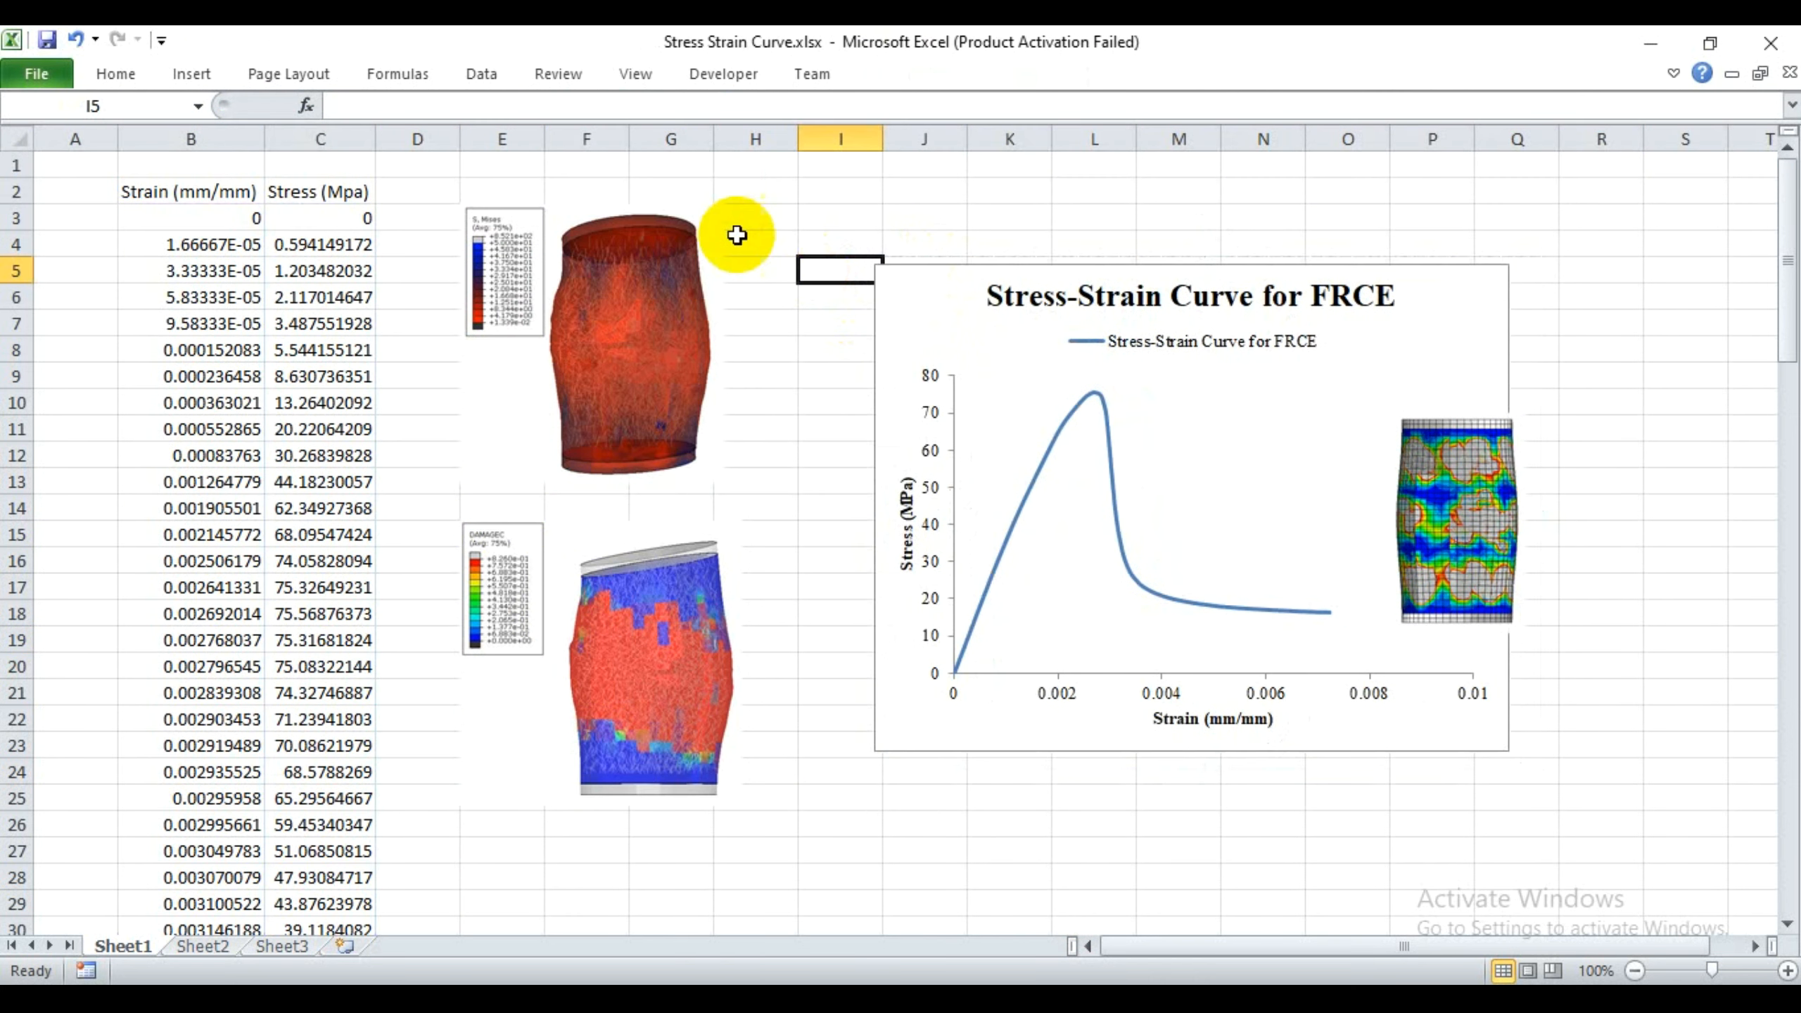
pyautogui.click(691, 312)
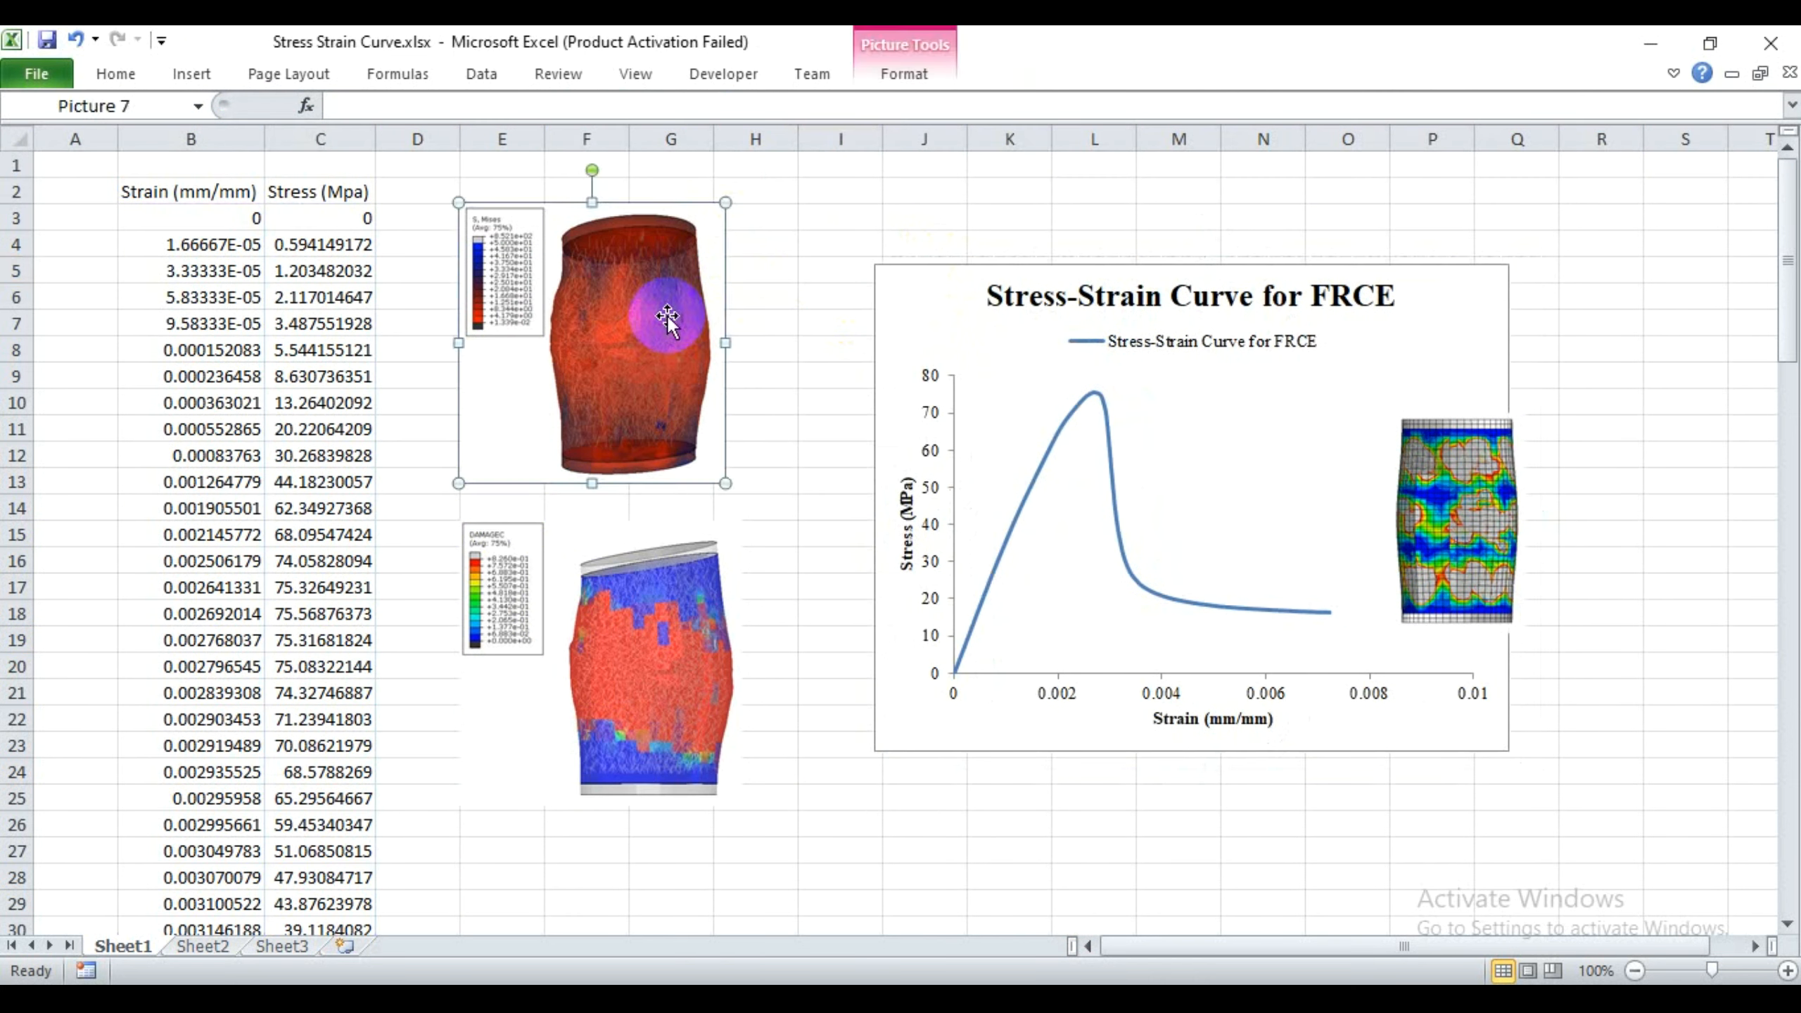
pyautogui.click(830, 223)
pyautogui.click(915, 275)
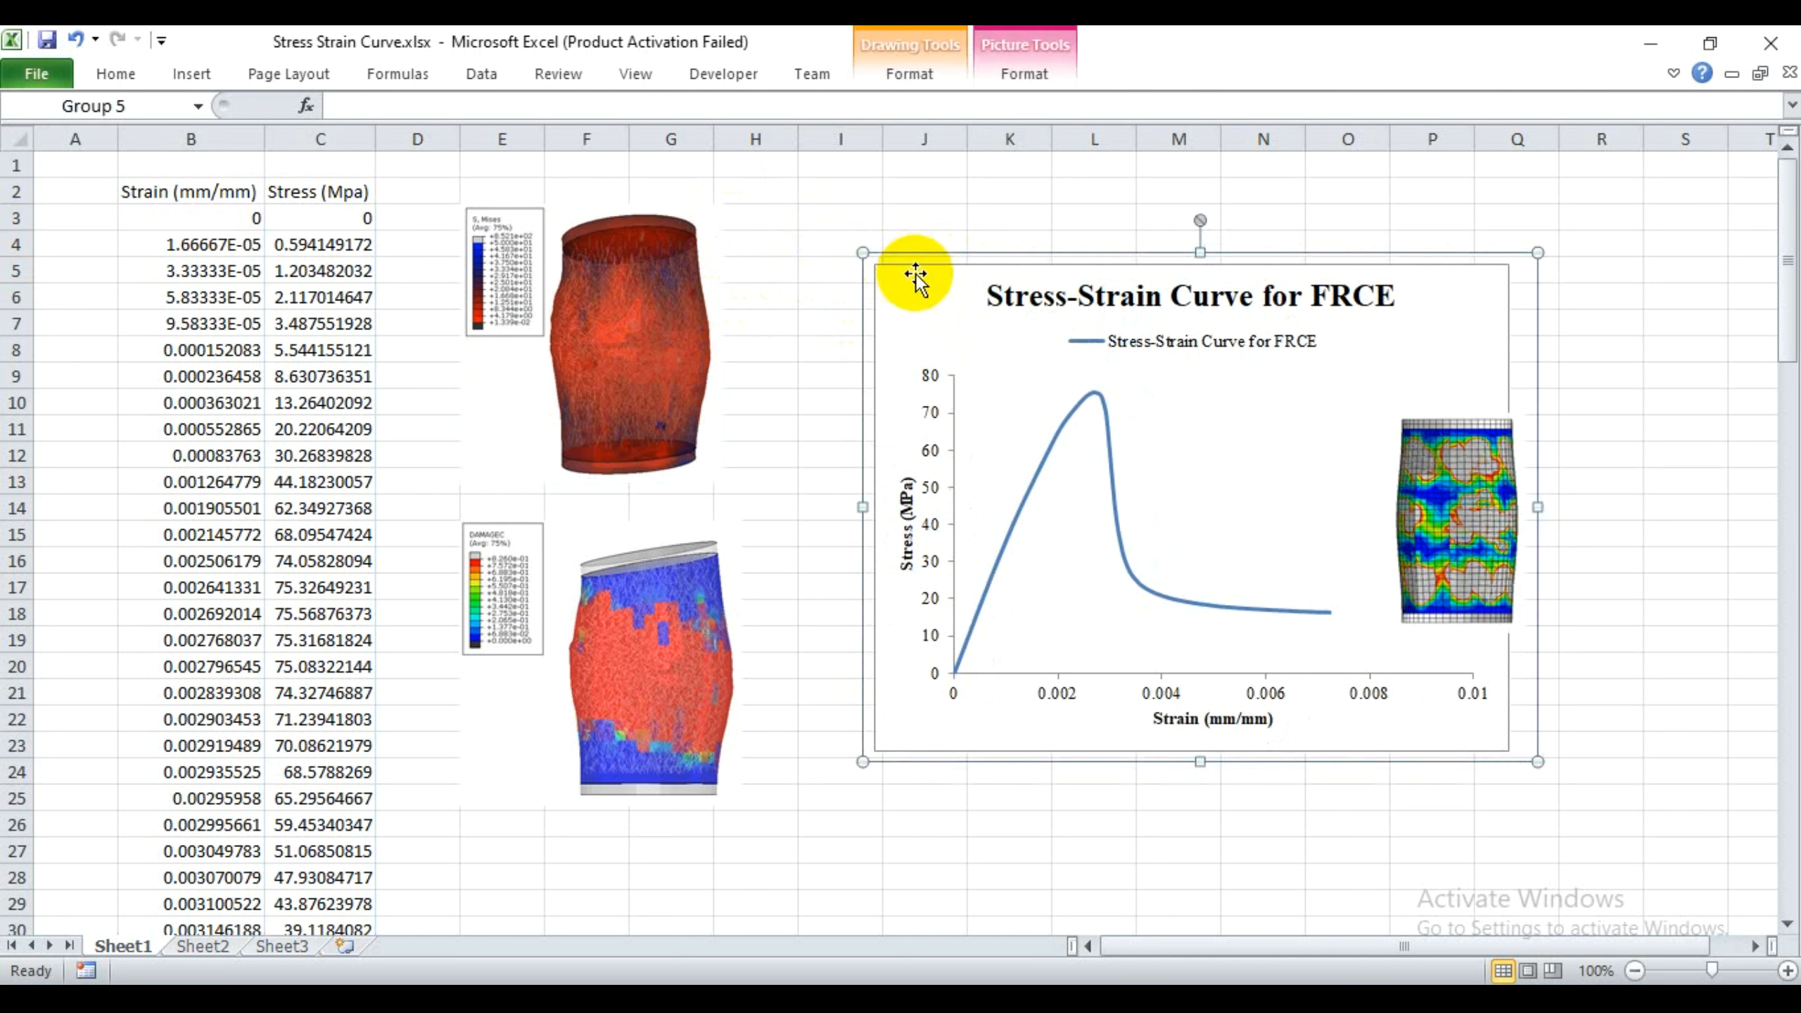
pyautogui.hotkey('ctrl', 'x')
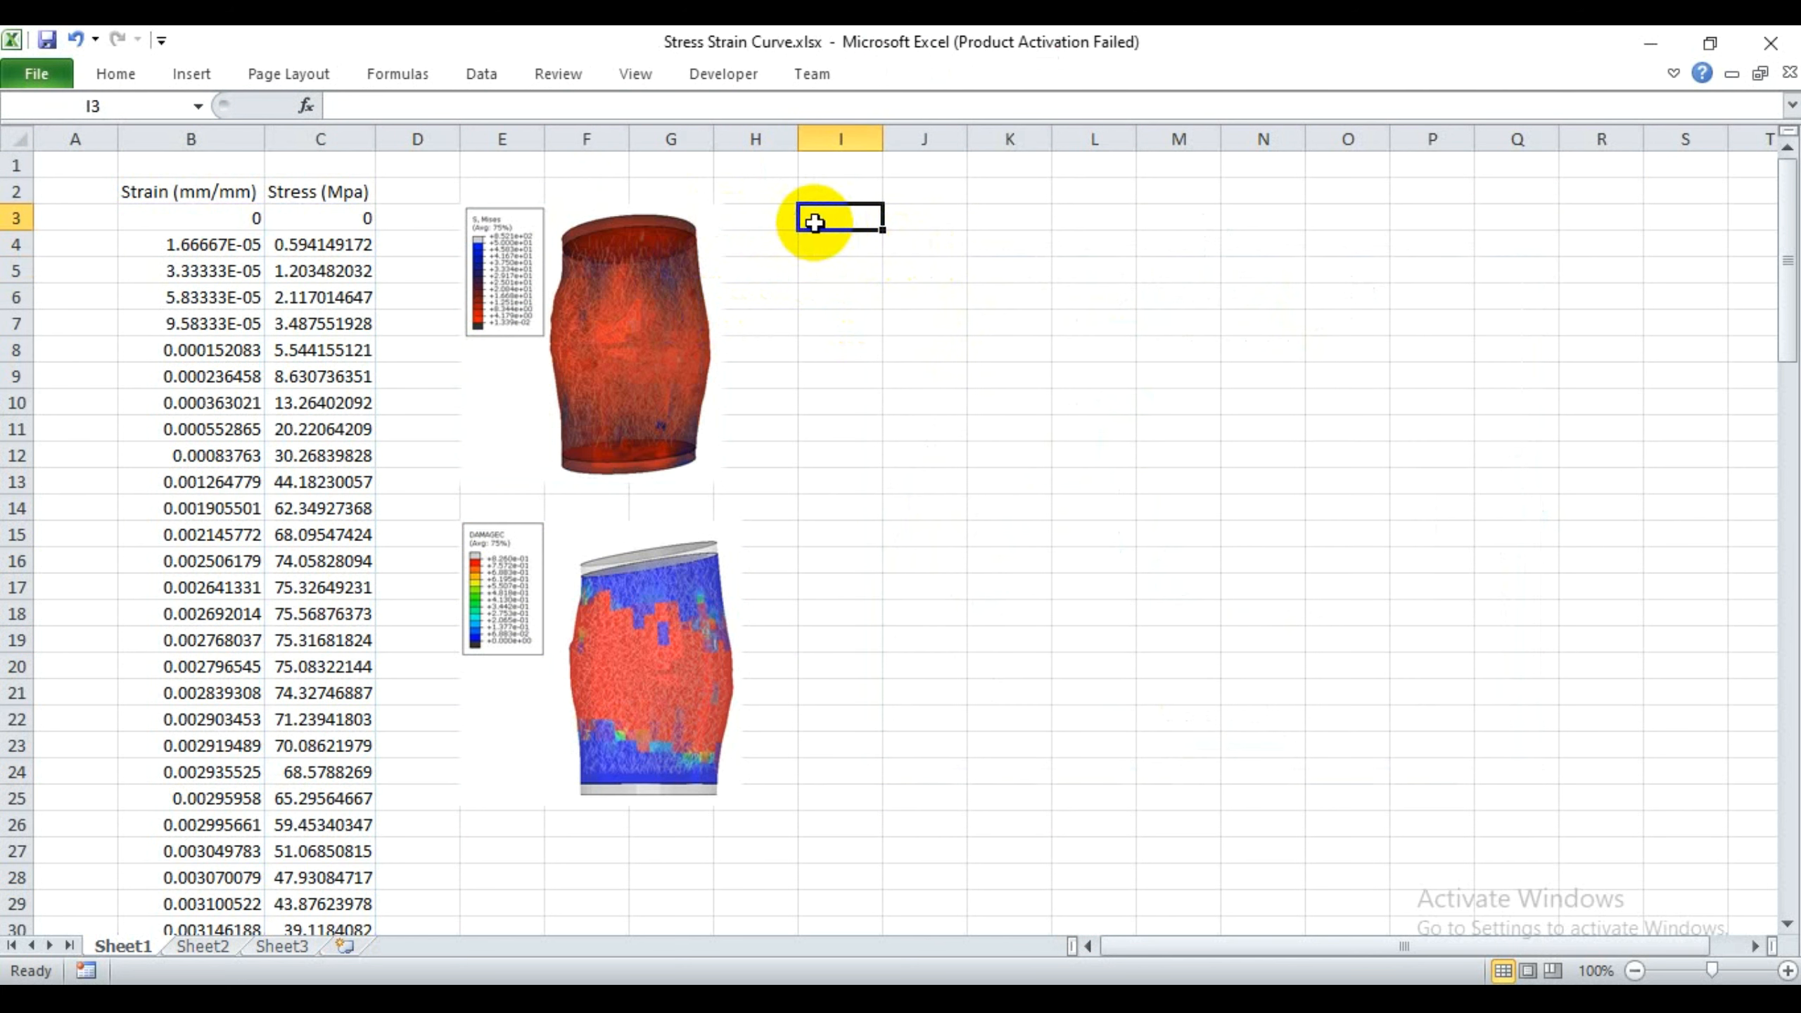
pyautogui.hotkey('ctrl', 'v')
pyautogui.click(731, 185)
# - Select both failure mode pictures, cut them, and paste them beside the chart at cell Q3
pyautogui.click(567, 213)
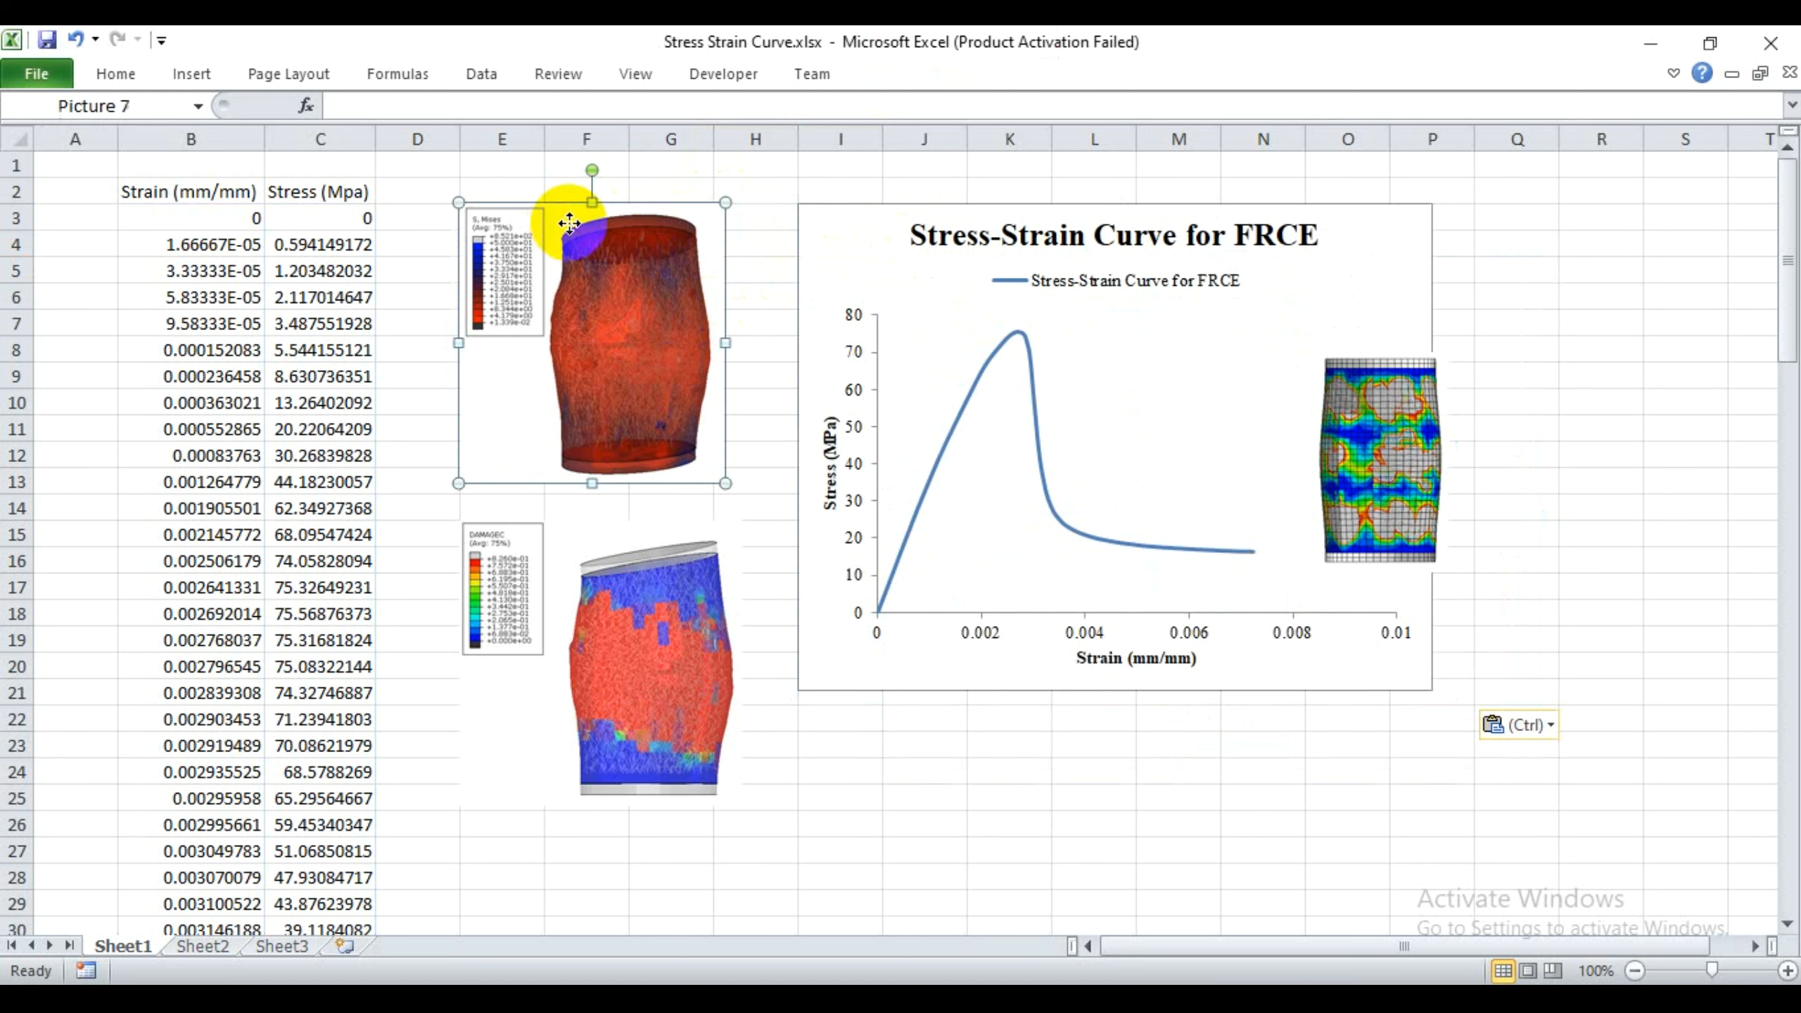
pyautogui.keyDown('ctrl'); pyautogui.click(546, 628); pyautogui.keyUp('ctrl')
pyautogui.hotkey('ctrl', 'x')
pyautogui.click(1524, 215)
pyautogui.hotkey('ctrl', 'v')
# - Cut the grouped stress-strain chart and paste it at cell E3 next to the data columns
pyautogui.click(824, 213)
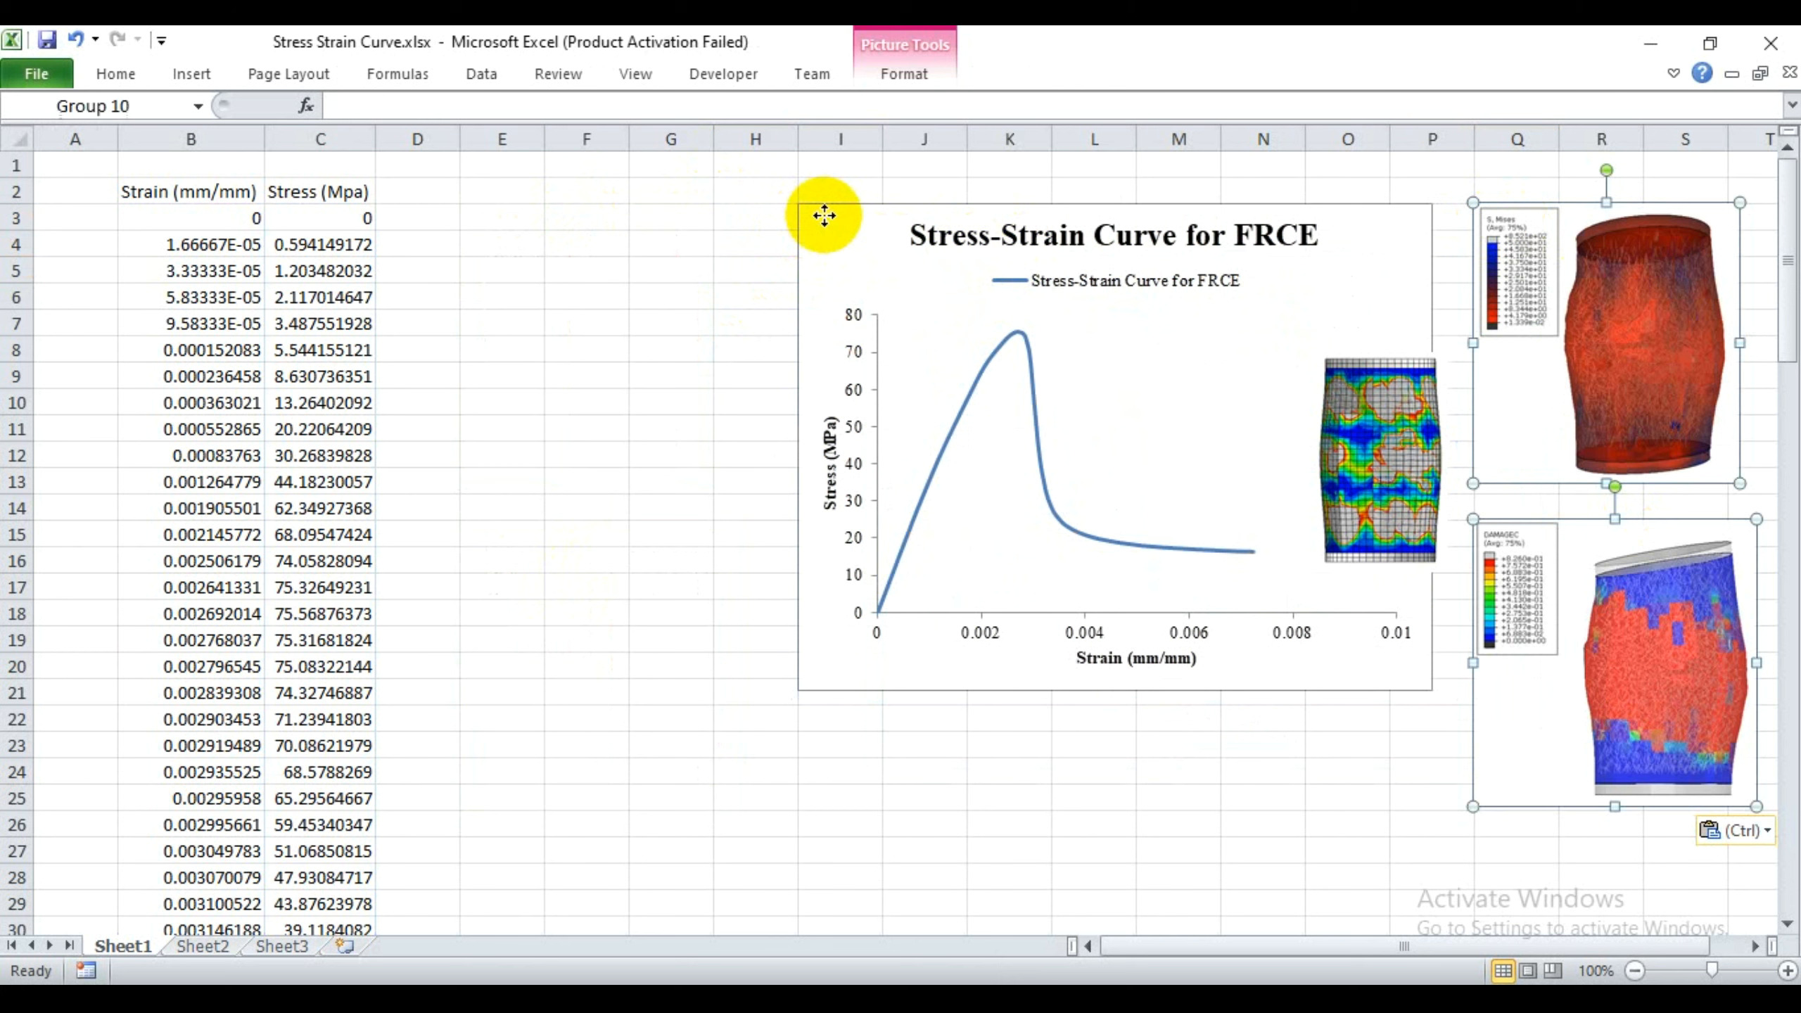
pyautogui.hotkey('ctrl', 'x')
pyautogui.click(505, 217)
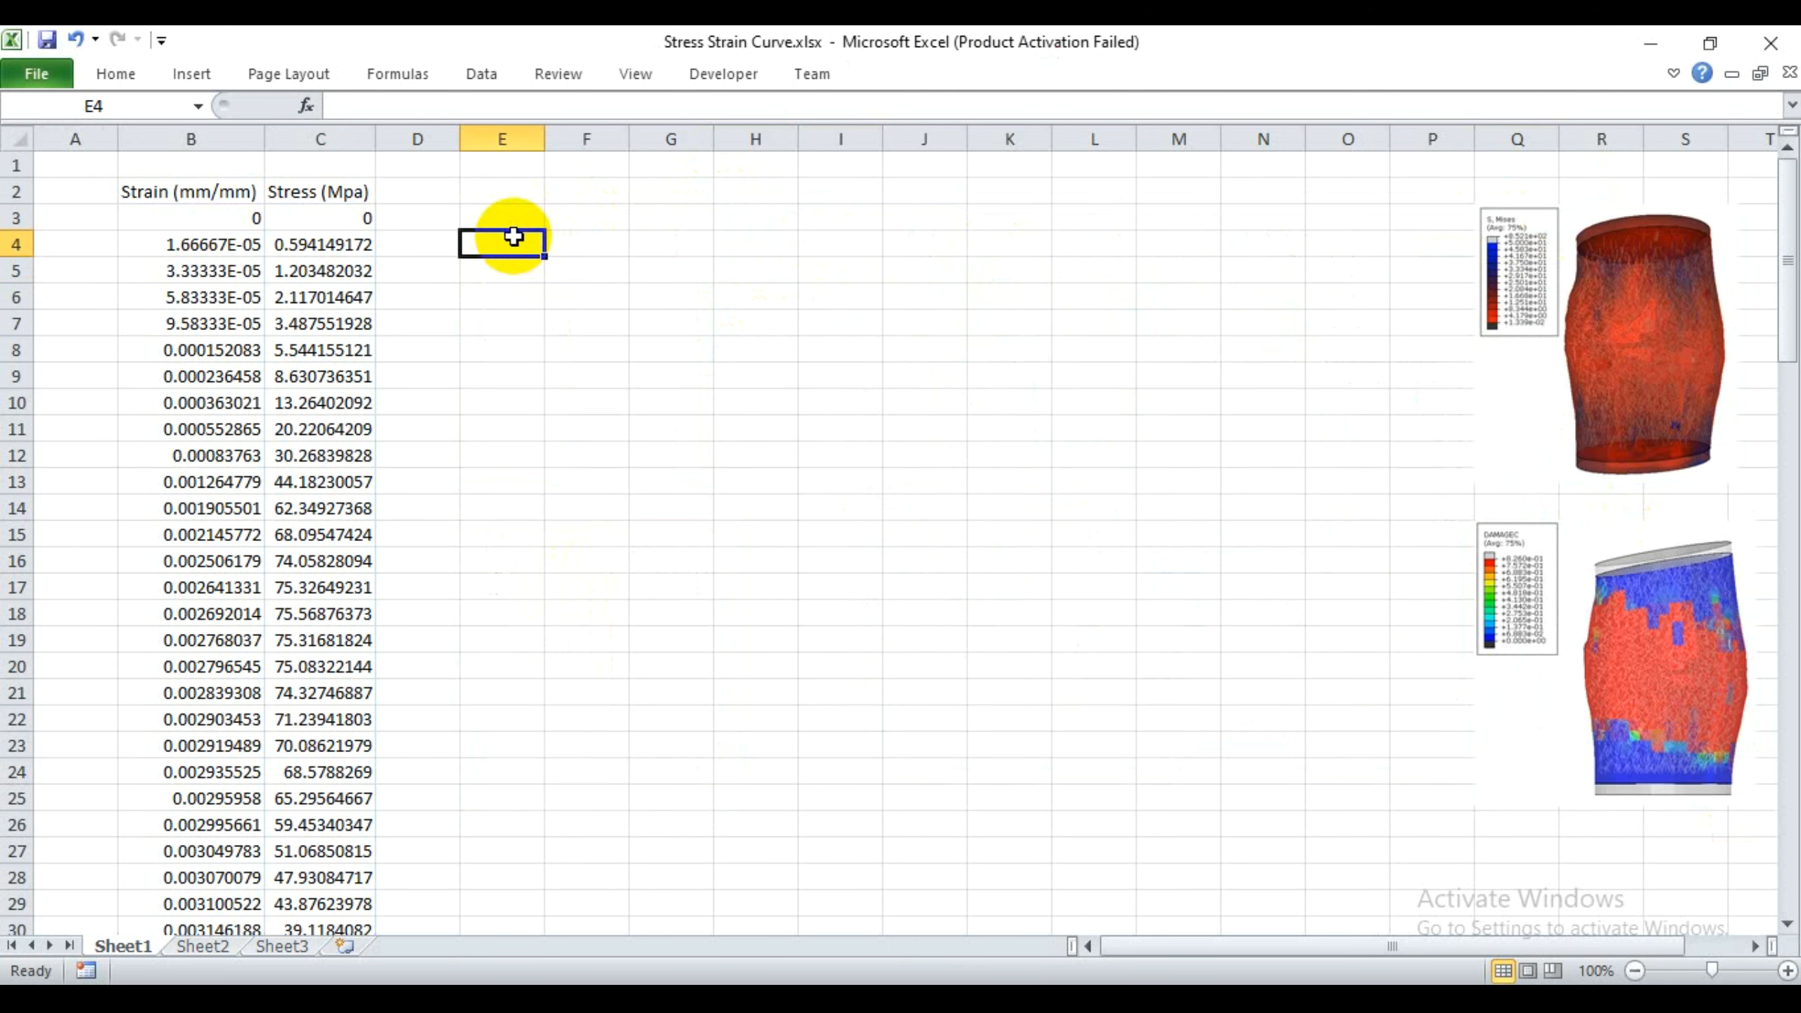
pyautogui.hotkey('ctrl', 'v')
# - Cut both failure mode pictures and paste them closer to the chart at cell N3
pyautogui.click(1490, 249)
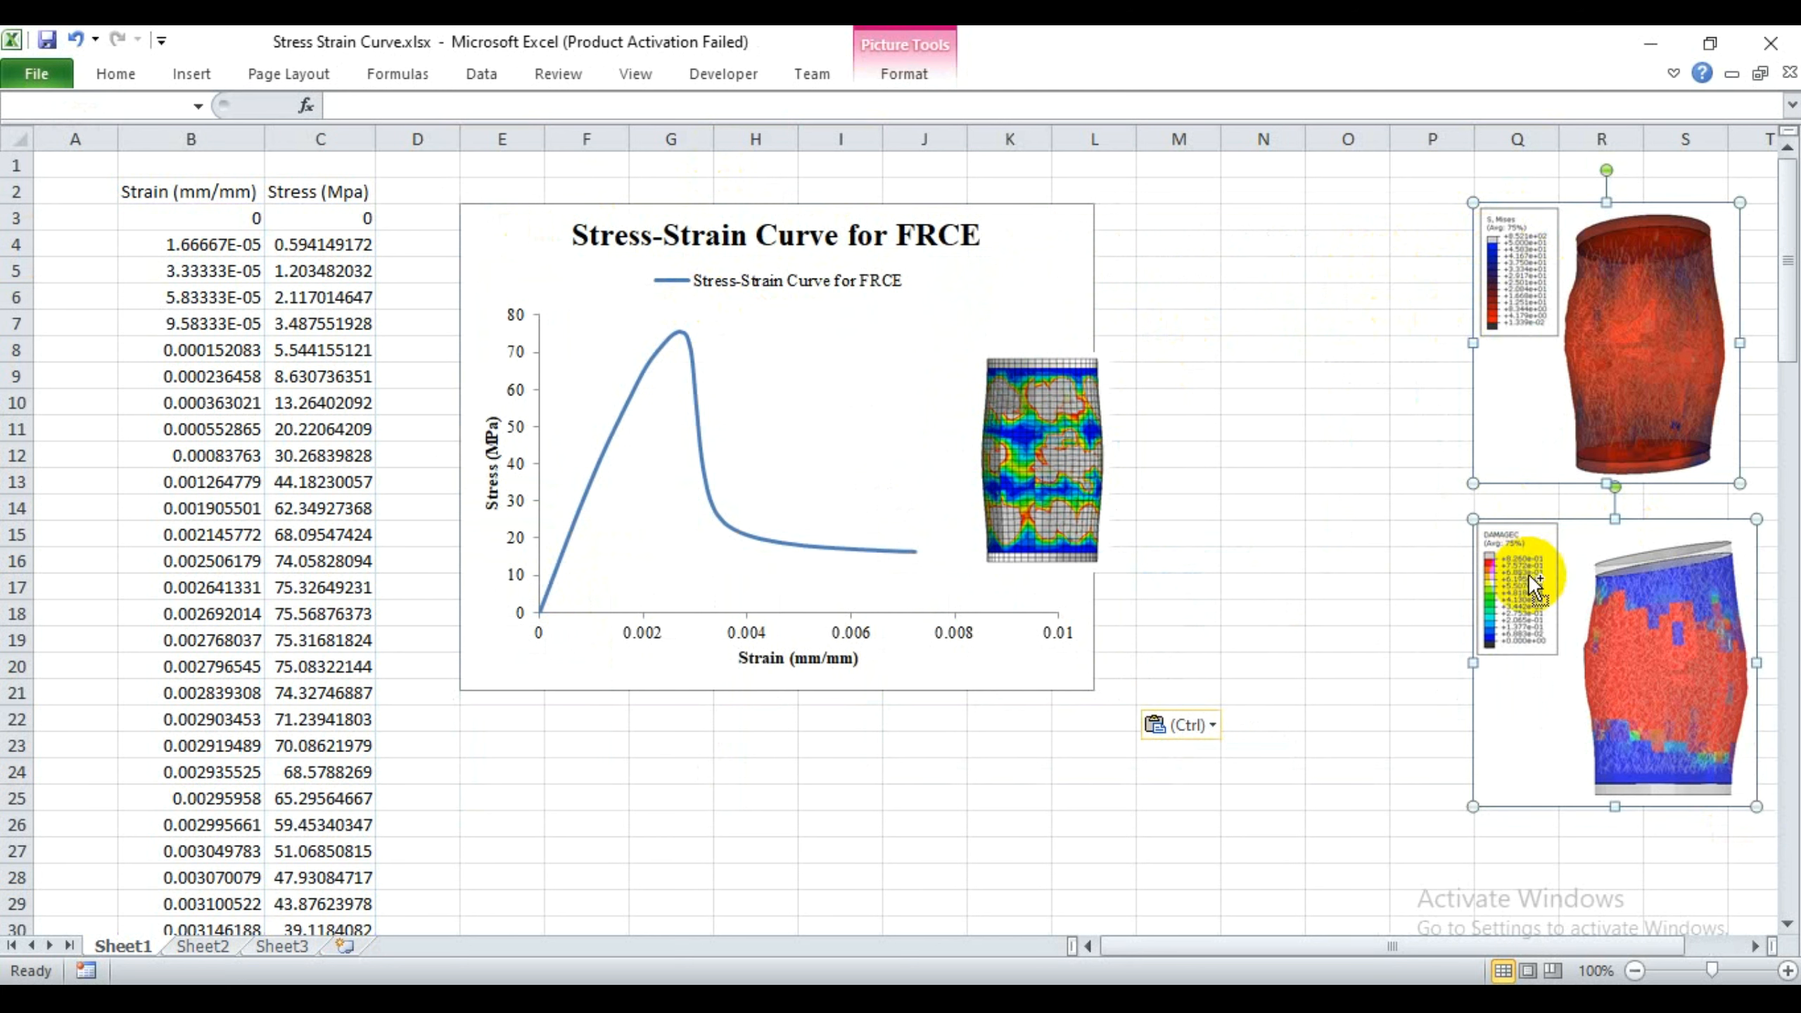
pyautogui.press('Delete')
pyautogui.click(1173, 226)
pyautogui.click(1259, 227)
pyautogui.hotkey('ctrl', 'v')
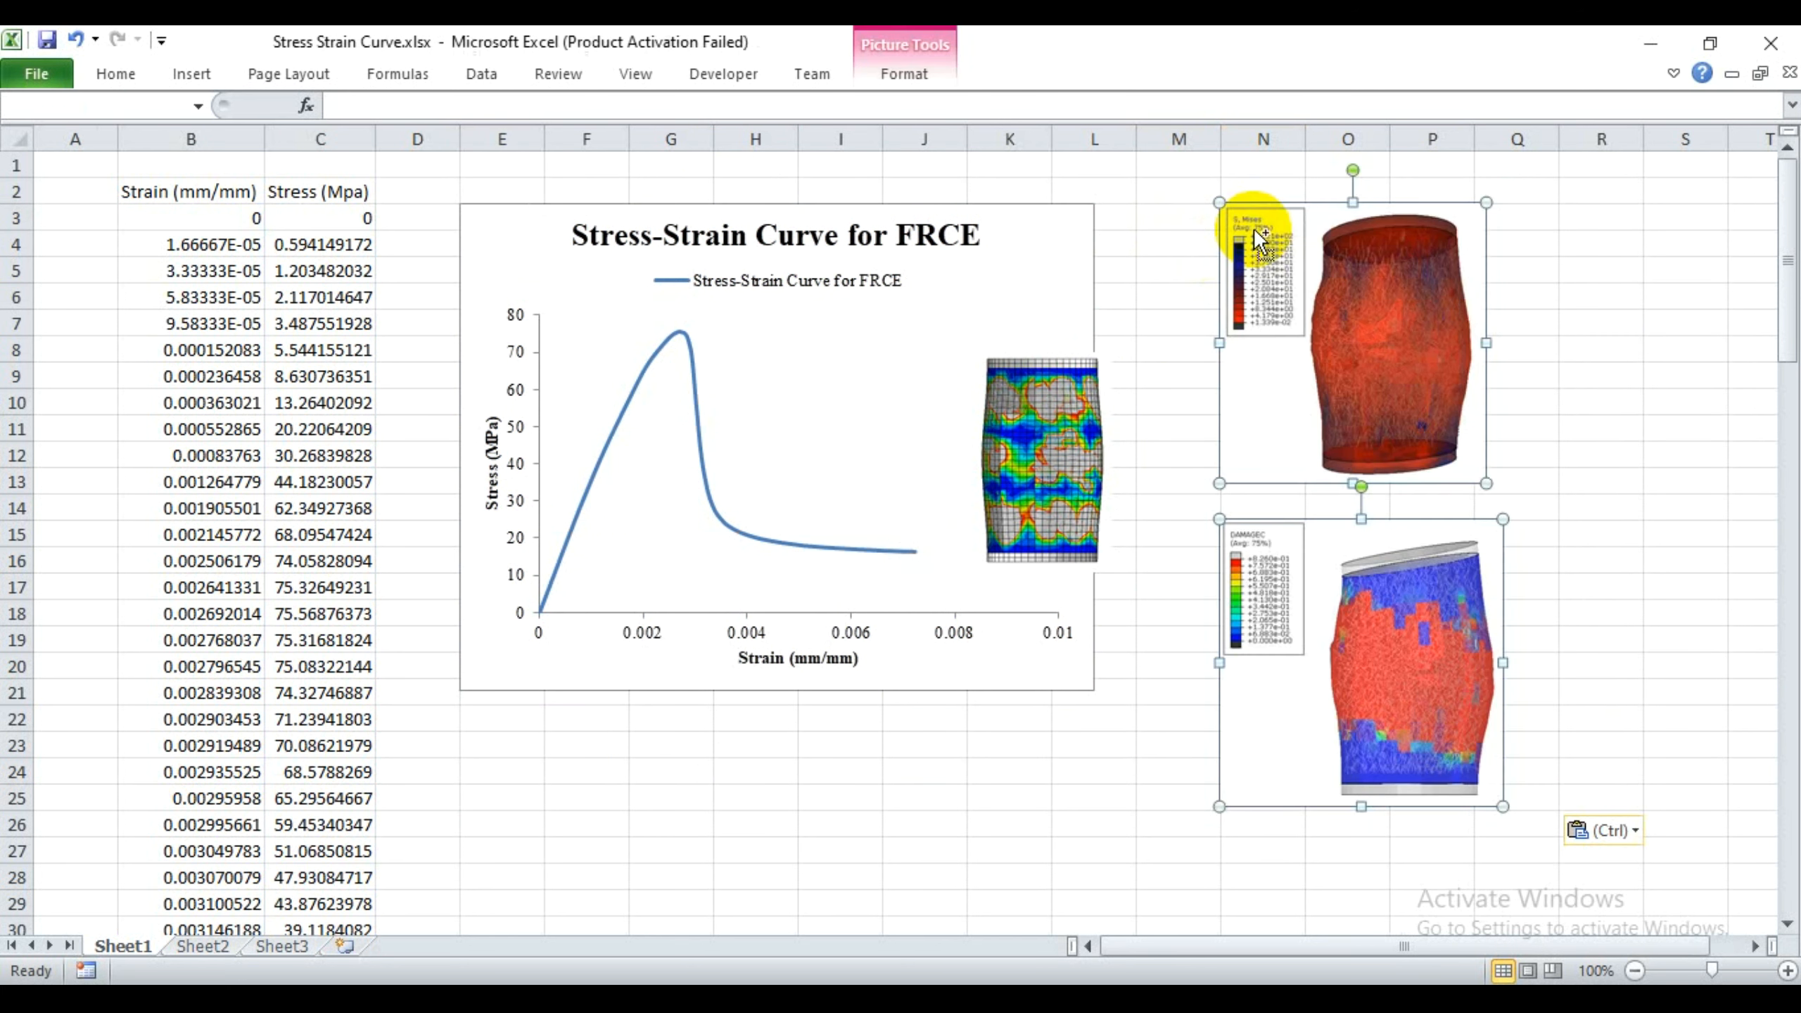
# - Move the meshed cylinder picture within the group so it sits inside the chart's empty area beside the curve
pyautogui.click(1154, 293)
pyautogui.moveTo(1021, 420); pyautogui.dragTo(955, 375)
pyautogui.click(1010, 420)
pyautogui.click(1130, 368)
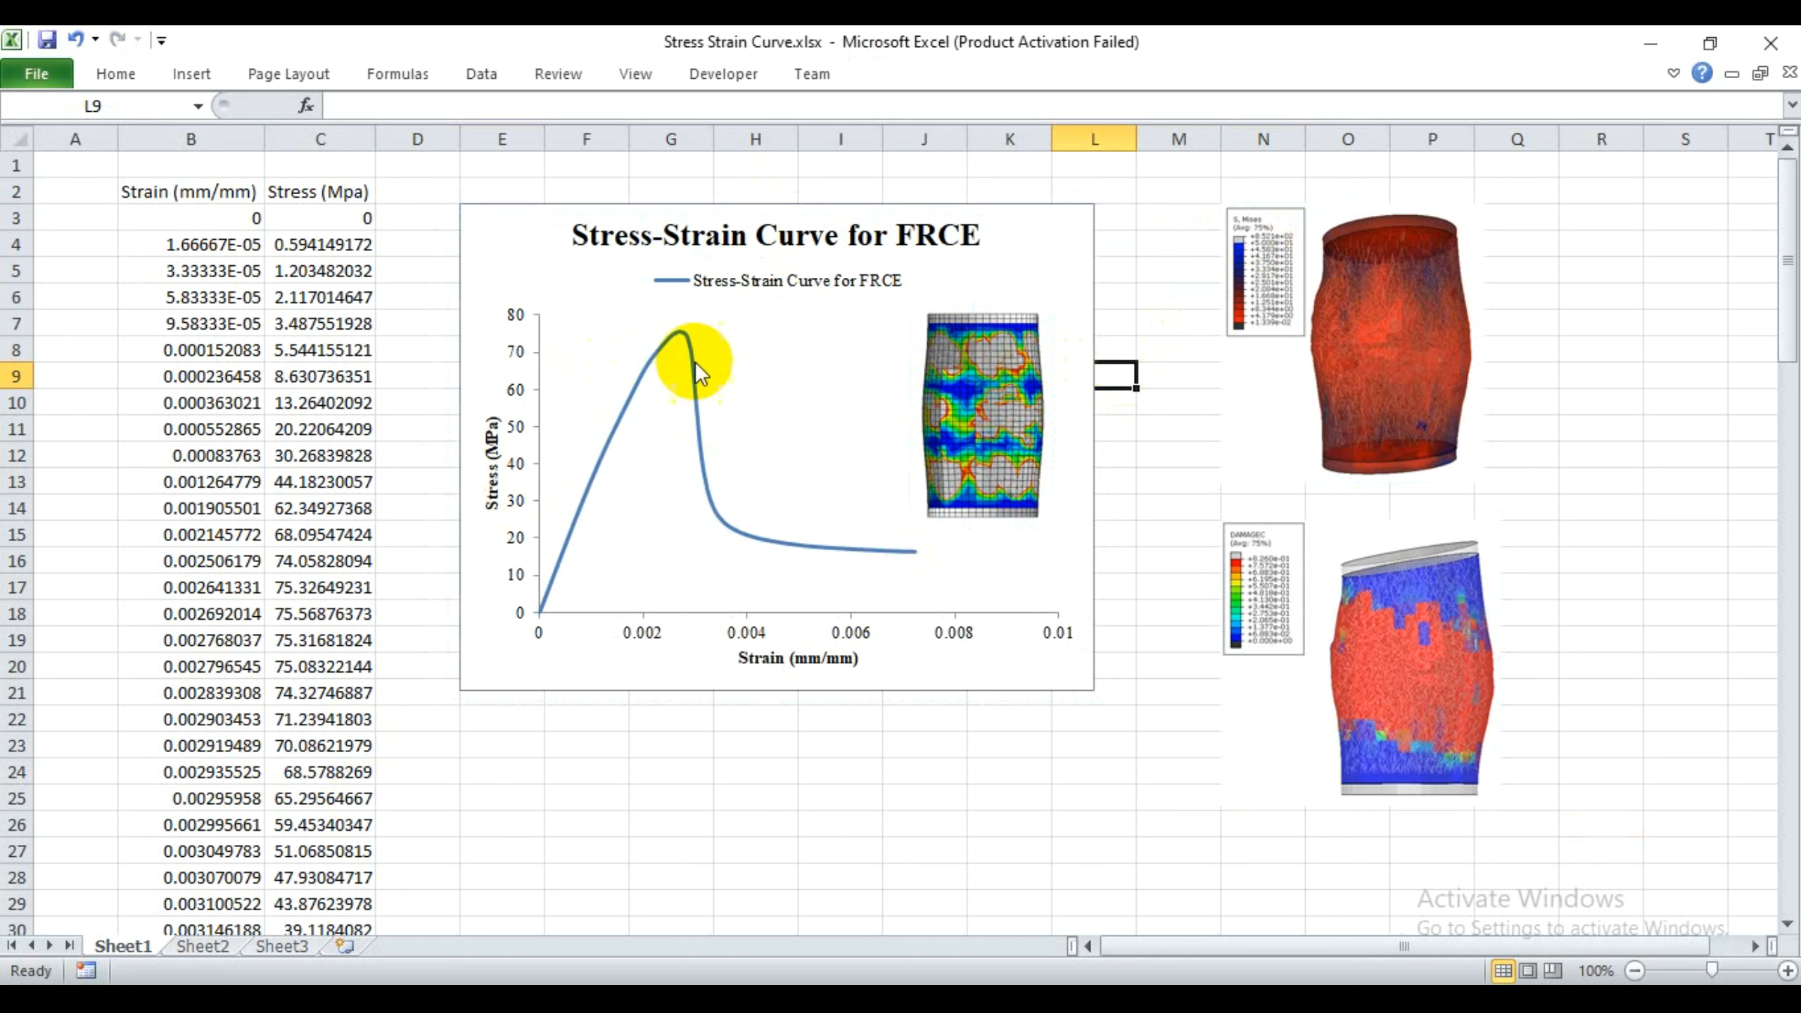
pyautogui.moveTo(694, 437)
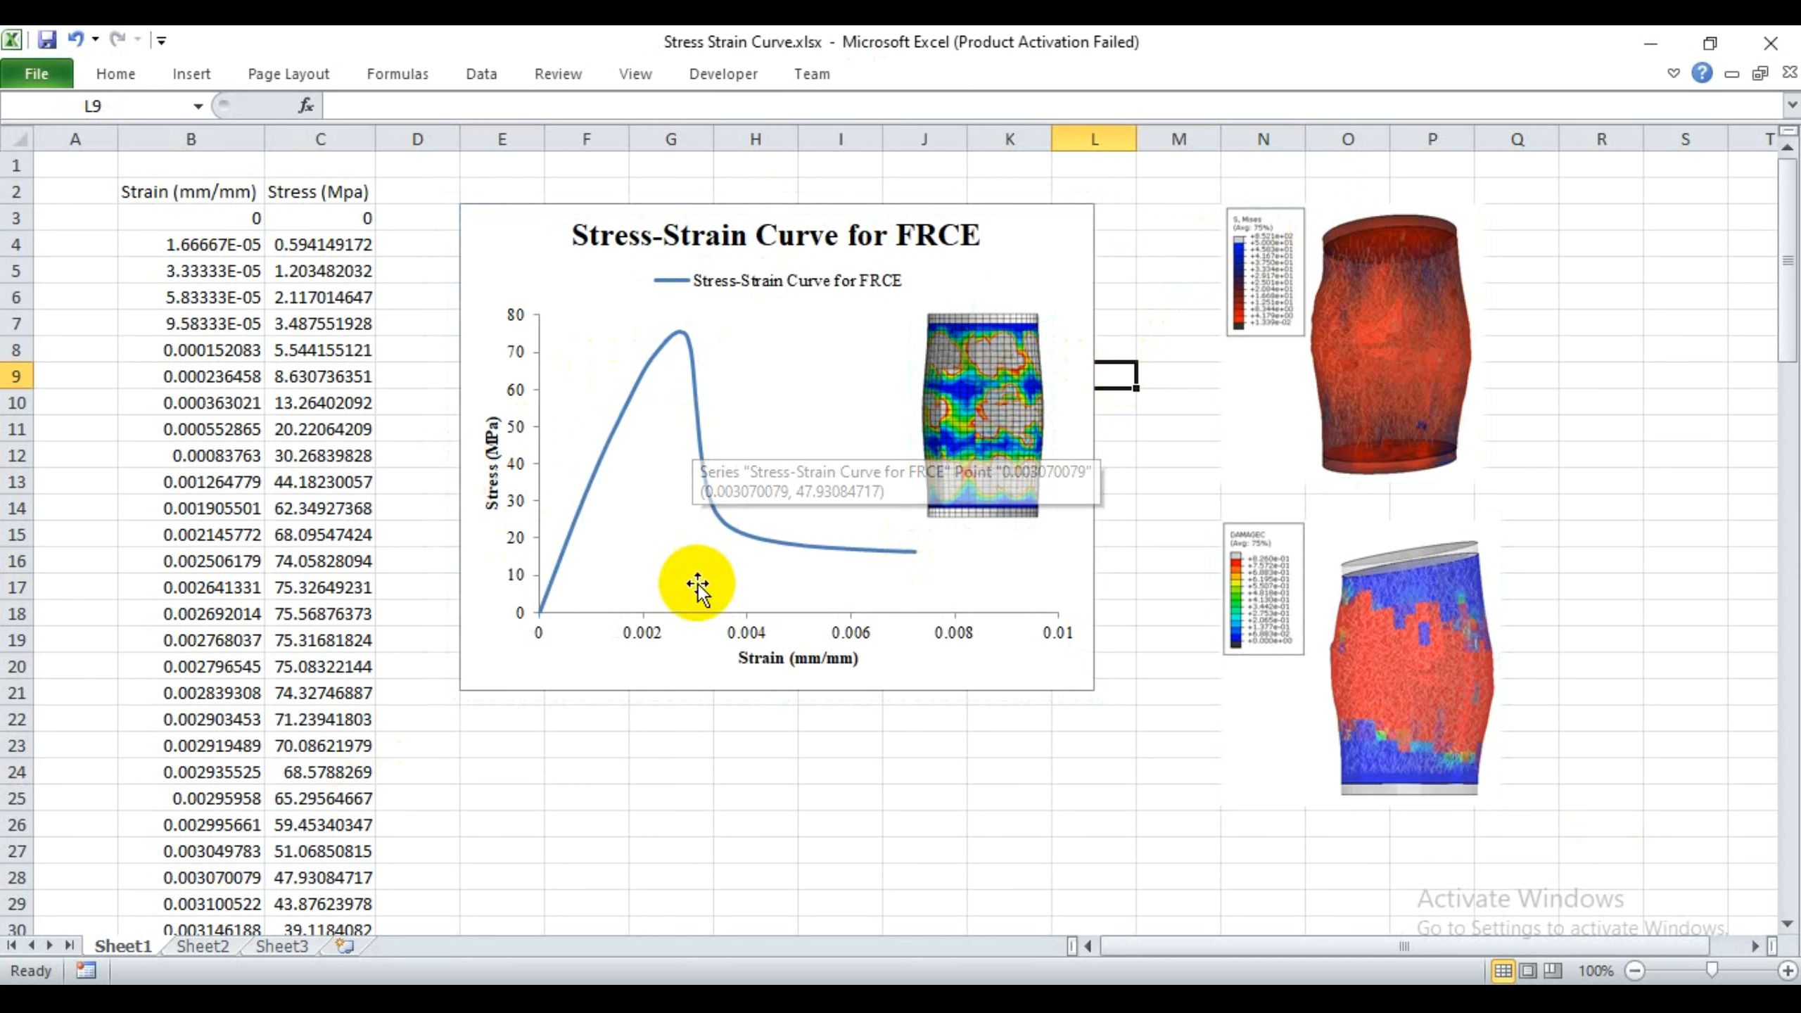